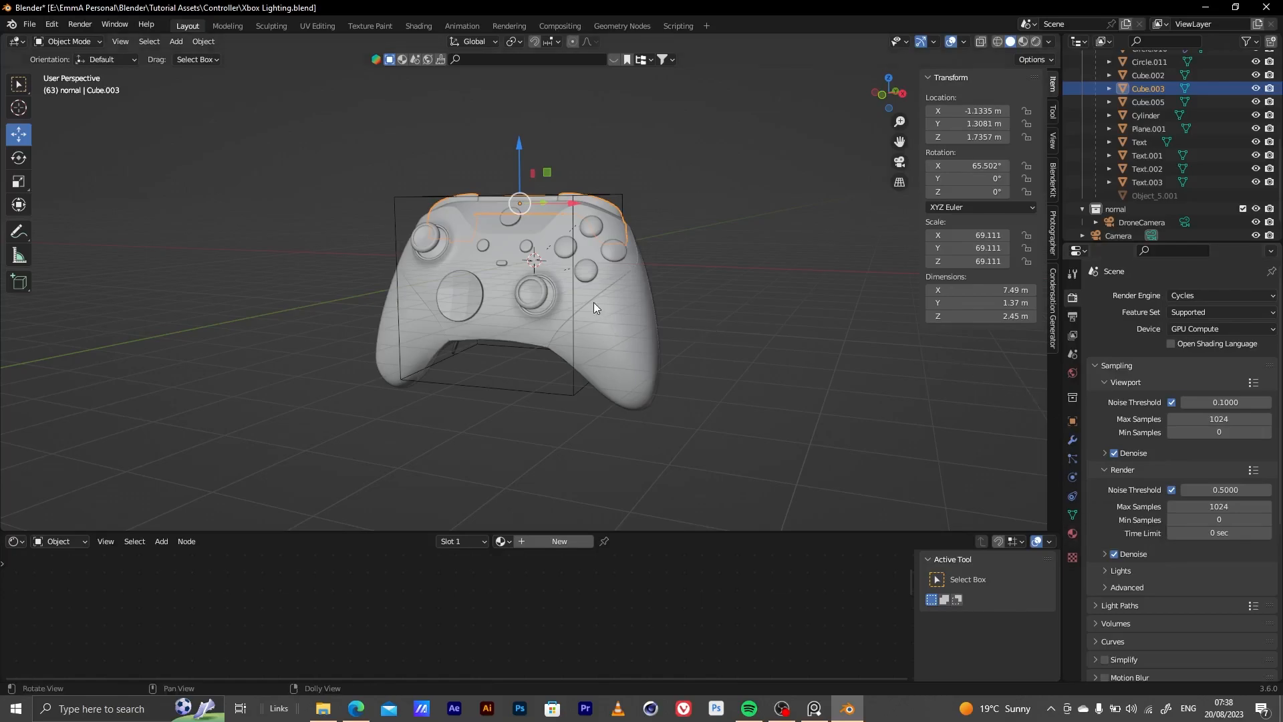
Examine the controller model from several angles, including its face buttons, thumbsticks, bumpers and grips
{"action": "middle_click_drag", "start_coordinate": [619, 295], "coordinate": [580, 308]}
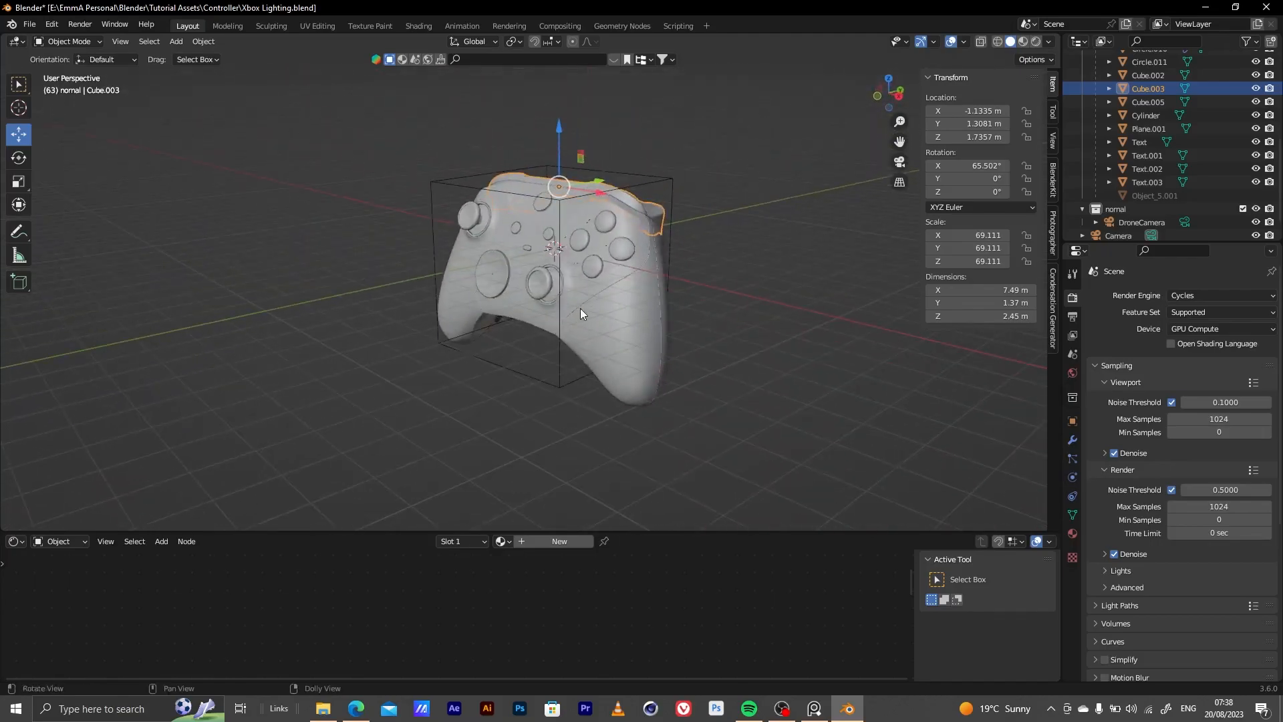
{"action": "scroll", "coordinate": [629, 287], "scroll_direction": "up", "scroll_amount": 5}
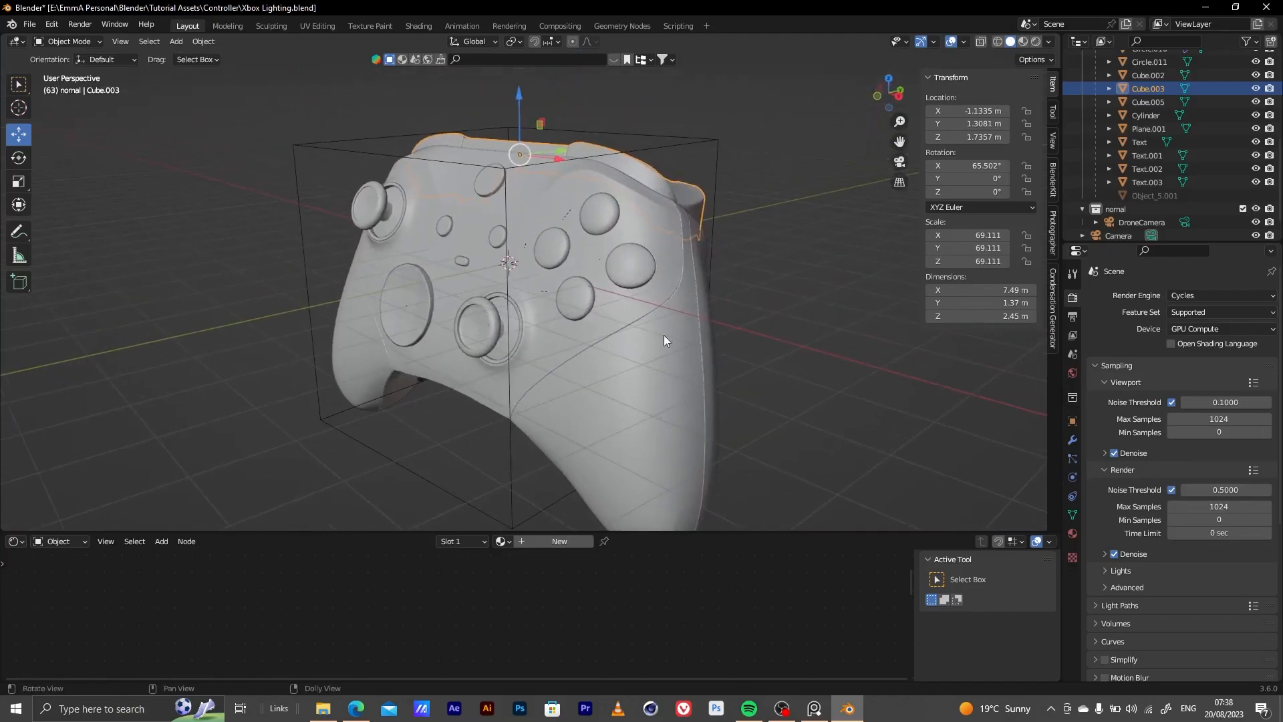
{"action": "scroll", "coordinate": [659, 340], "scroll_direction": "down", "scroll_amount": 3}
{"action": "middle_click_drag", "start_coordinate": [568, 354], "coordinate": [583, 312]}
{"action": "scroll", "coordinate": [640, 318], "scroll_direction": "up", "scroll_amount": 7}
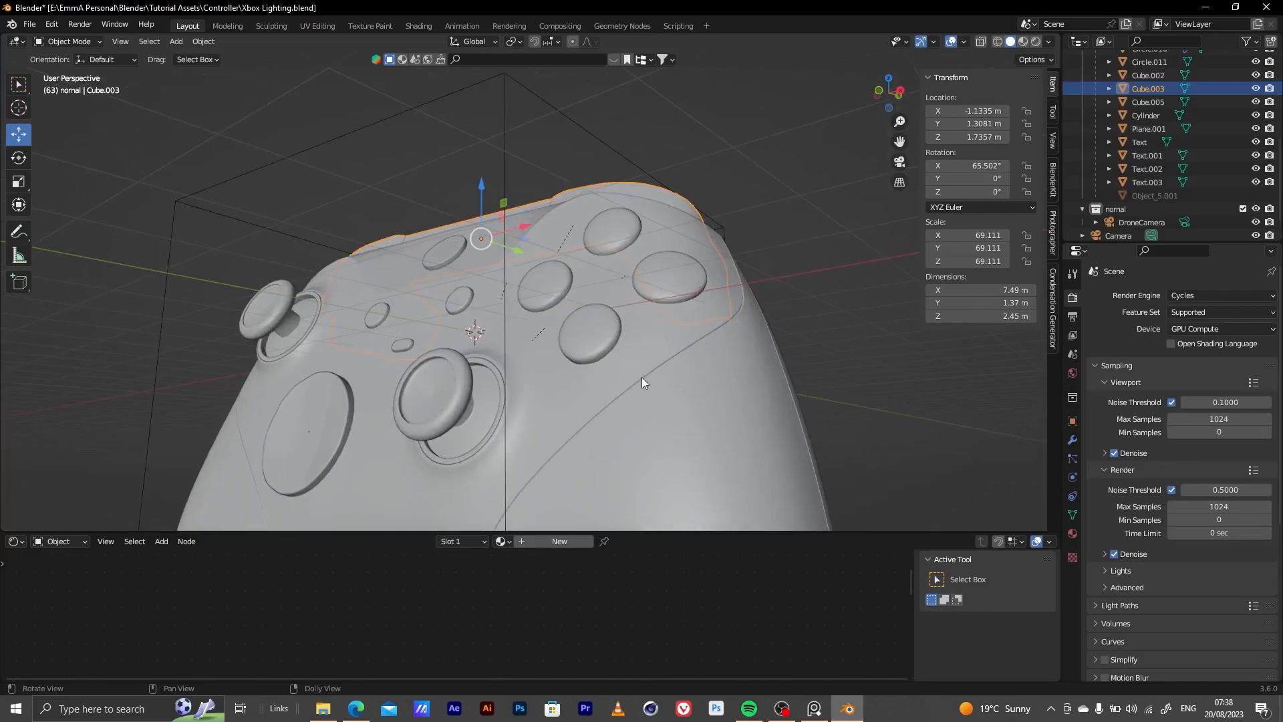
{"action": "middle_click_drag", "start_coordinate": [642, 377], "coordinate": [649, 282], "text": "alt"}
{"action": "right_click_drag", "start_coordinate": [649, 282], "coordinate": [568, 335], "text": "alt"}
{"action": "middle_click_drag", "start_coordinate": [579, 348], "coordinate": [584, 327], "text": "alt"}
{"action": "right_click_drag", "start_coordinate": [584, 326], "coordinate": [627, 279], "text": "alt"}
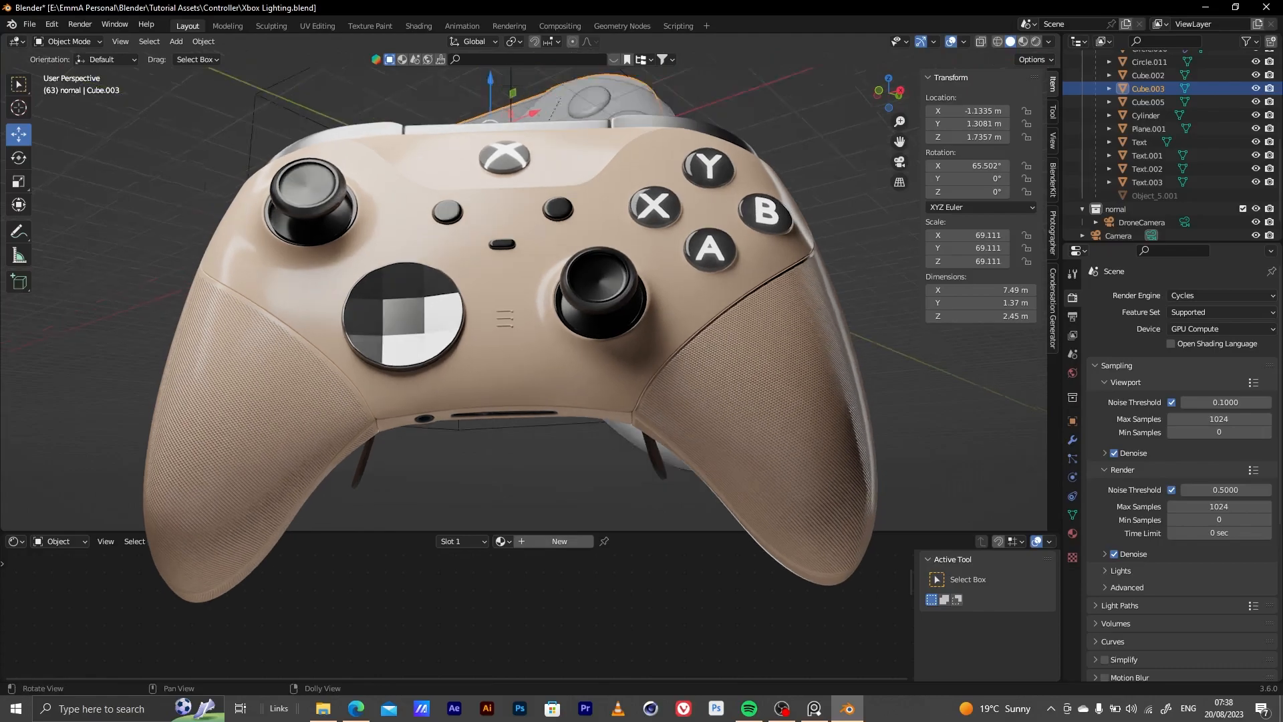
{"action": "scroll", "coordinate": [602, 281], "scroll_direction": "down", "scroll_amount": 3}
{"action": "middle_click_drag", "start_coordinate": [604, 278], "coordinate": [823, 267]}
{"action": "scroll", "coordinate": [602, 281], "scroll_direction": "up", "scroll_amount": 3}
{"action": "middle_click_drag", "start_coordinate": [588, 254], "coordinate": [586, 292]}
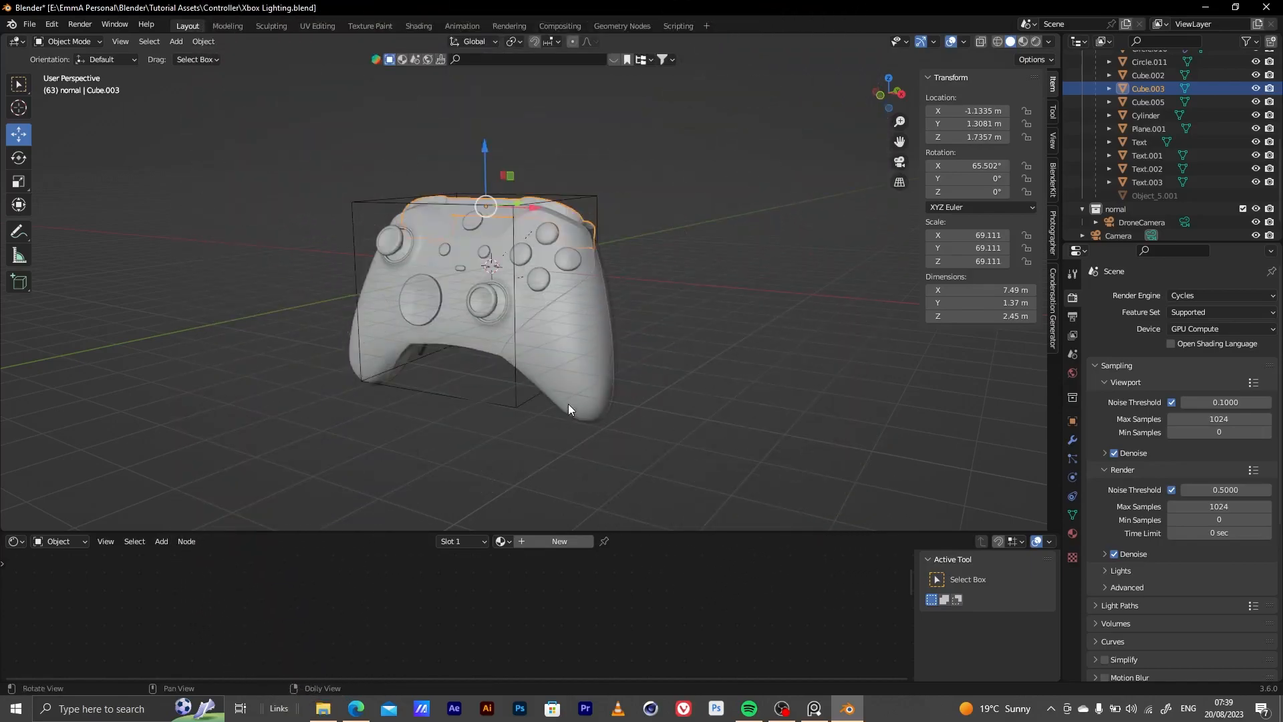
{"action": "middle_click_drag", "start_coordinate": [568, 403], "coordinate": [575, 423]}
{"action": "scroll", "coordinate": [545, 334], "scroll_direction": "up", "scroll_amount": 5}
{"action": "middle_click_drag", "start_coordinate": [604, 278], "coordinate": [611, 344]}
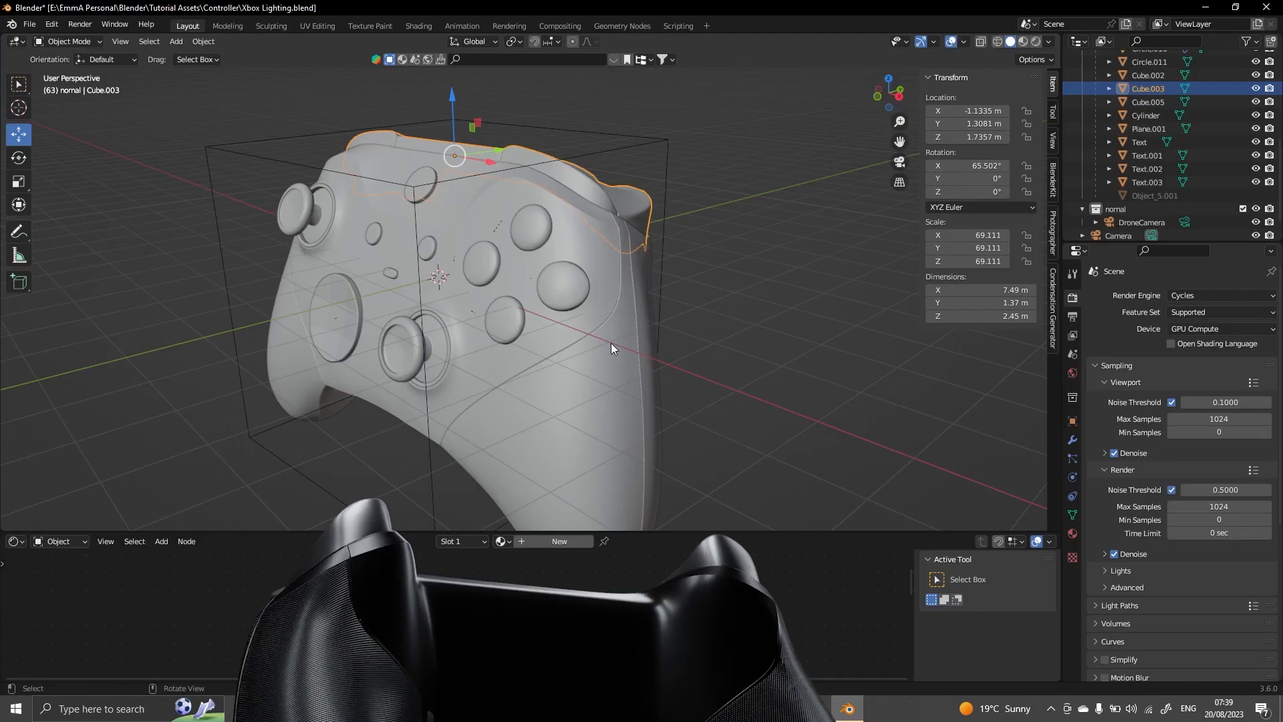
{"action": "left_click_drag", "start_coordinate": [521, 301], "coordinate": [565, 250], "text": "alt"}
{"action": "scroll", "coordinate": [575, 284], "scroll_direction": "down", "scroll_amount": 3}
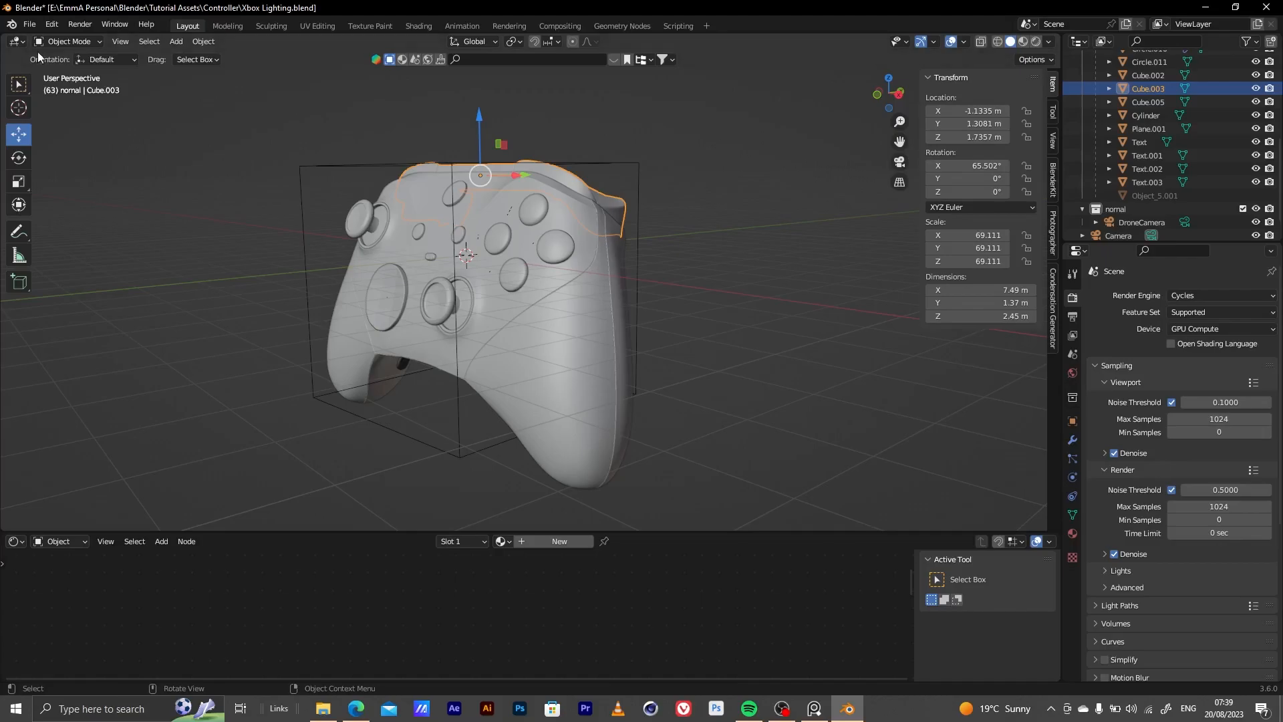
Browse the NodeTree contents of E:\CLIENTS\ELEMENTS\Ultimate_Strip_Box.blend for appending, and cancel without importing anything
{"action": "left_click", "coordinate": [29, 24]}
{"action": "left_click", "coordinate": [107, 173]}
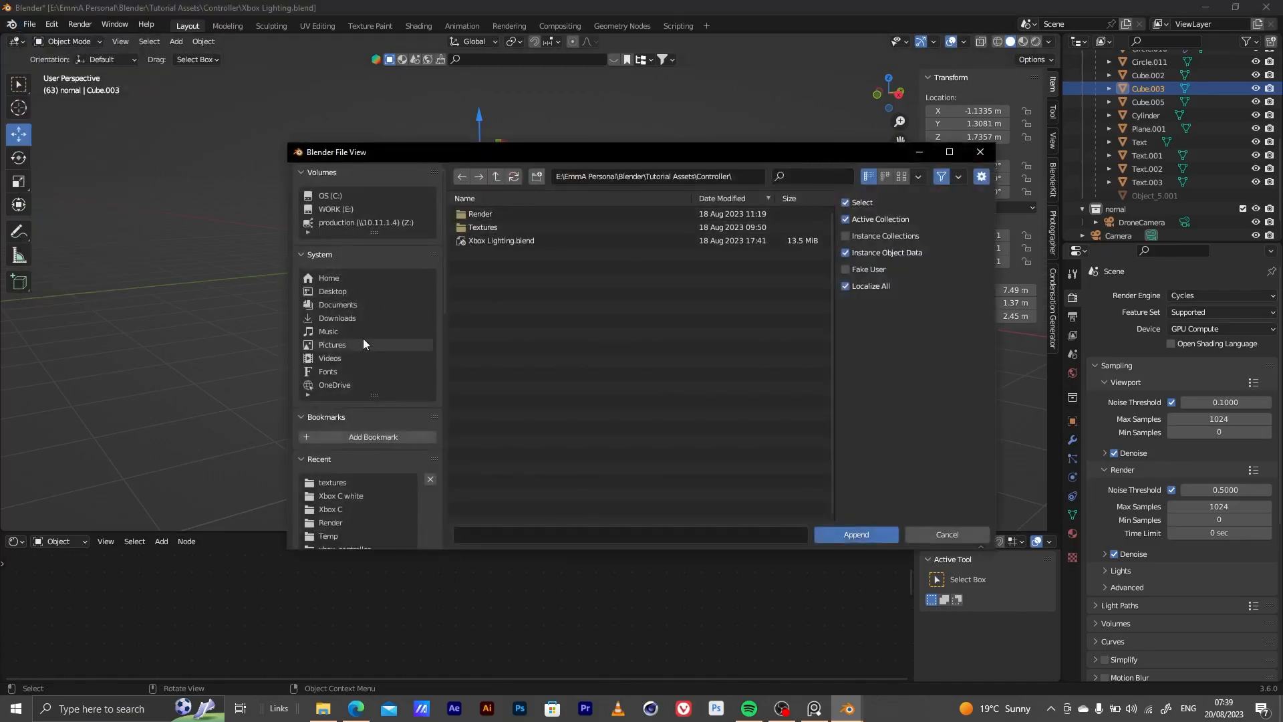
{"action": "left_click", "coordinate": [338, 208]}
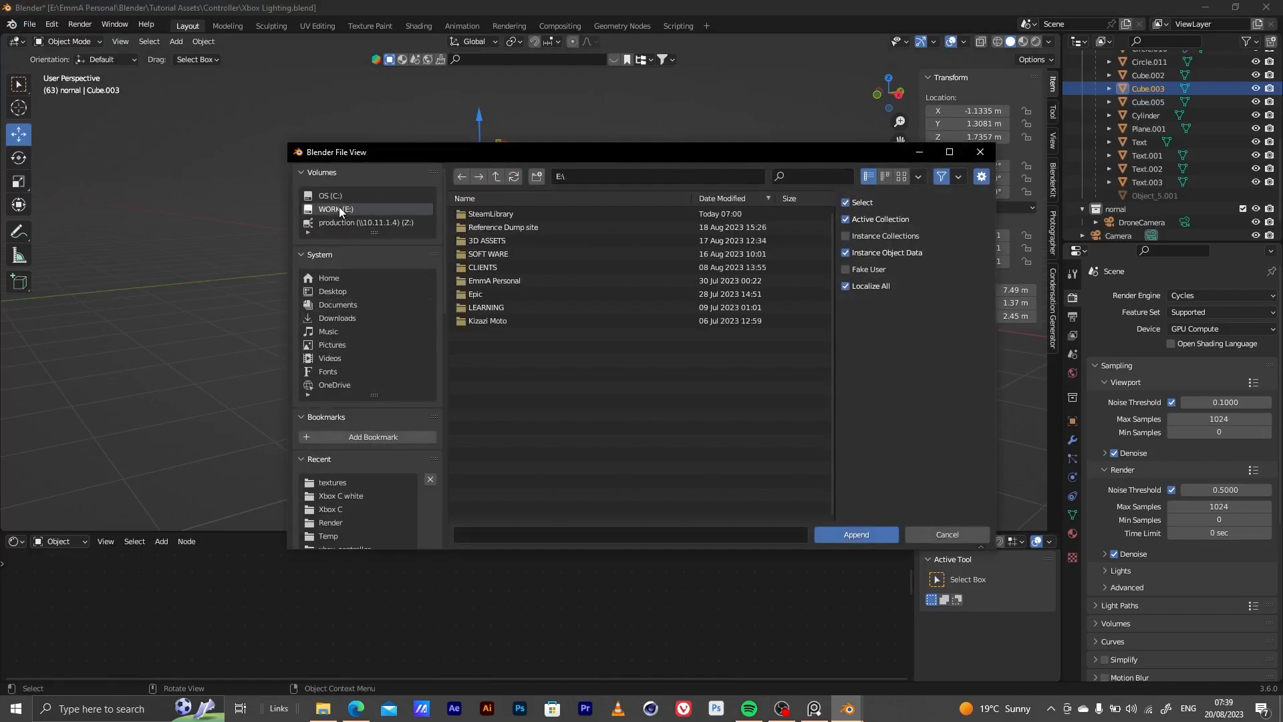
{"action": "double_click", "coordinate": [493, 264]}
{"action": "left_click", "coordinate": [496, 228]}
{"action": "double_click", "coordinate": [496, 227]}
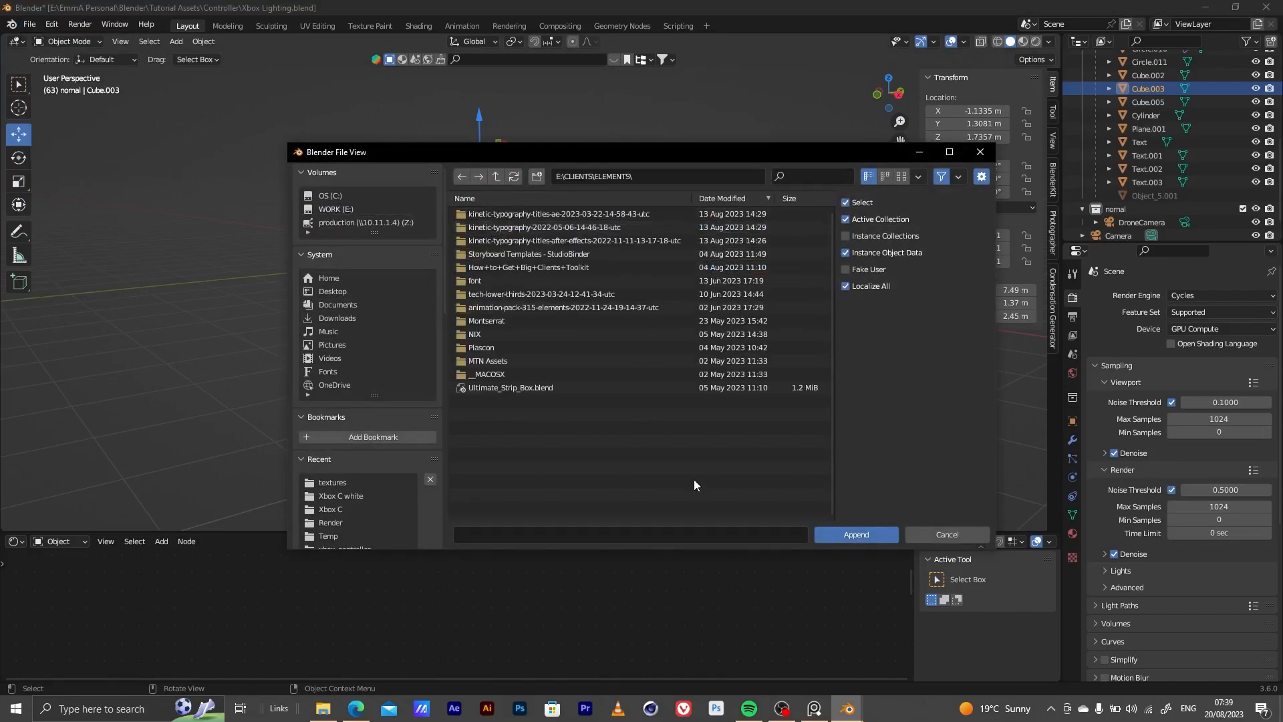
{"action": "double_click", "coordinate": [558, 389]}
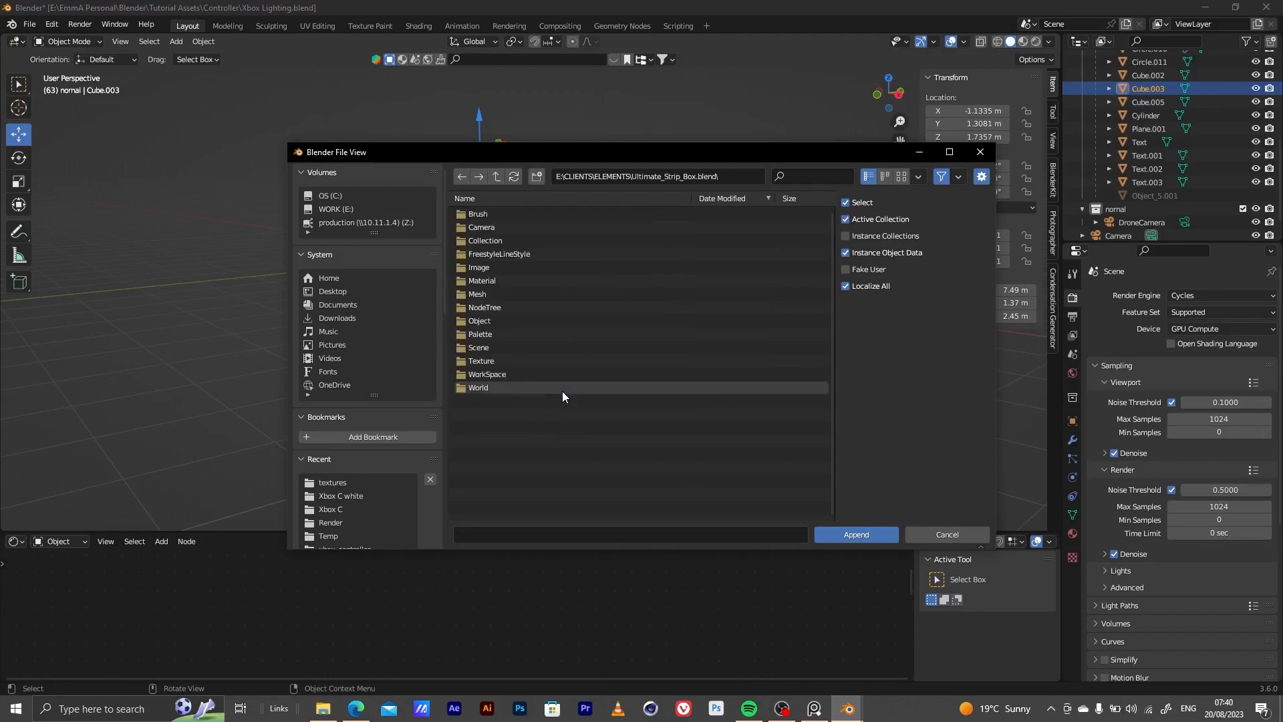
{"action": "double_click", "coordinate": [513, 307]}
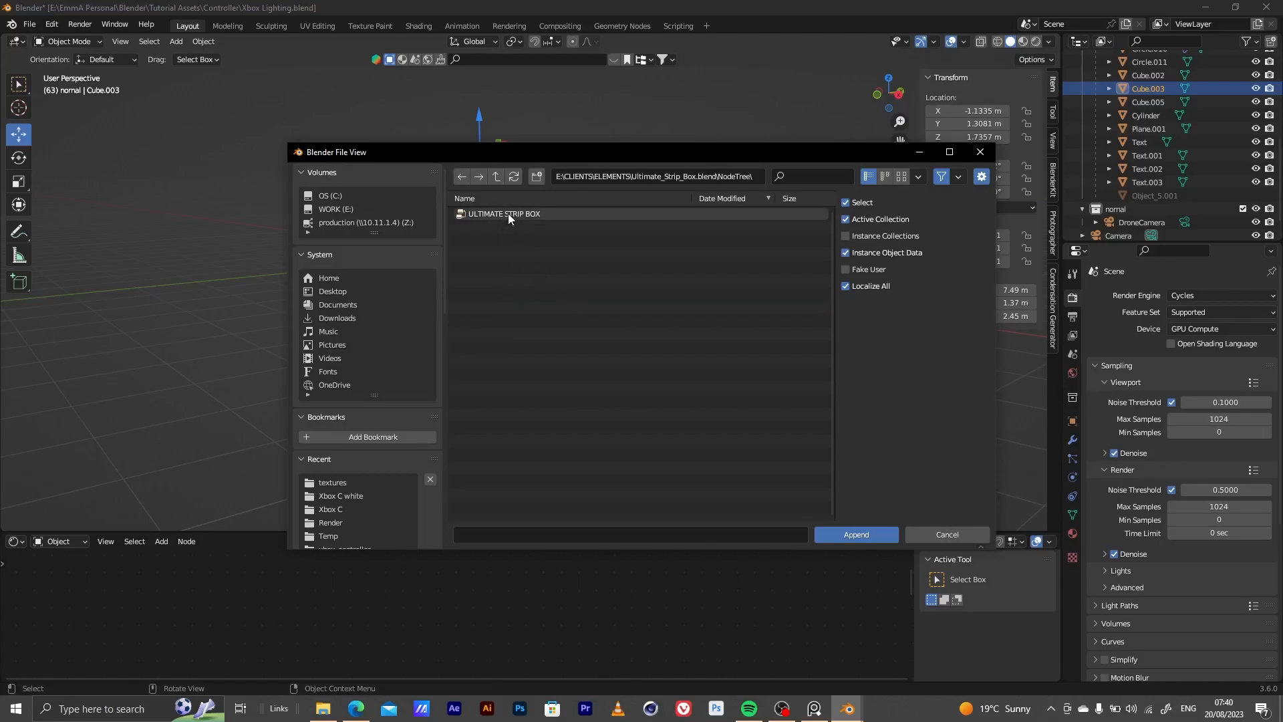
{"action": "left_click", "coordinate": [941, 535]}
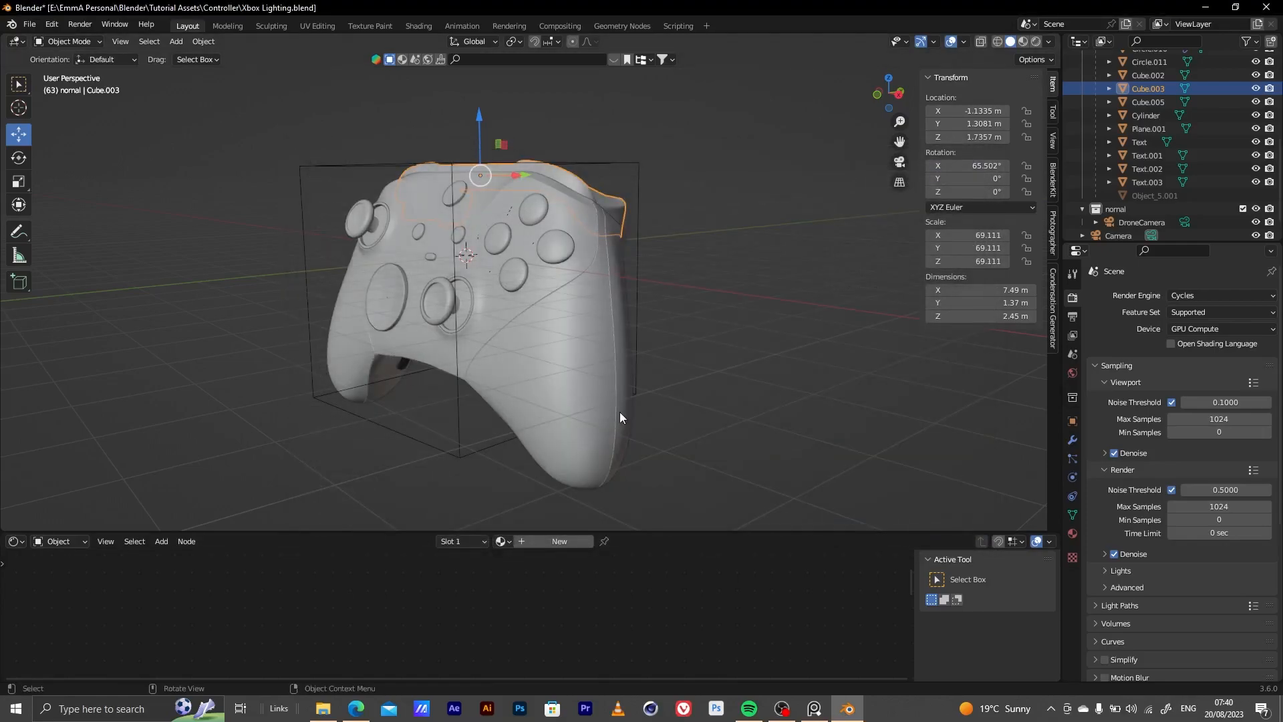
Switch to PureRef to view the black Xbox controller reference image, and return to Blender
{"action": "key", "text": "shift+a"}
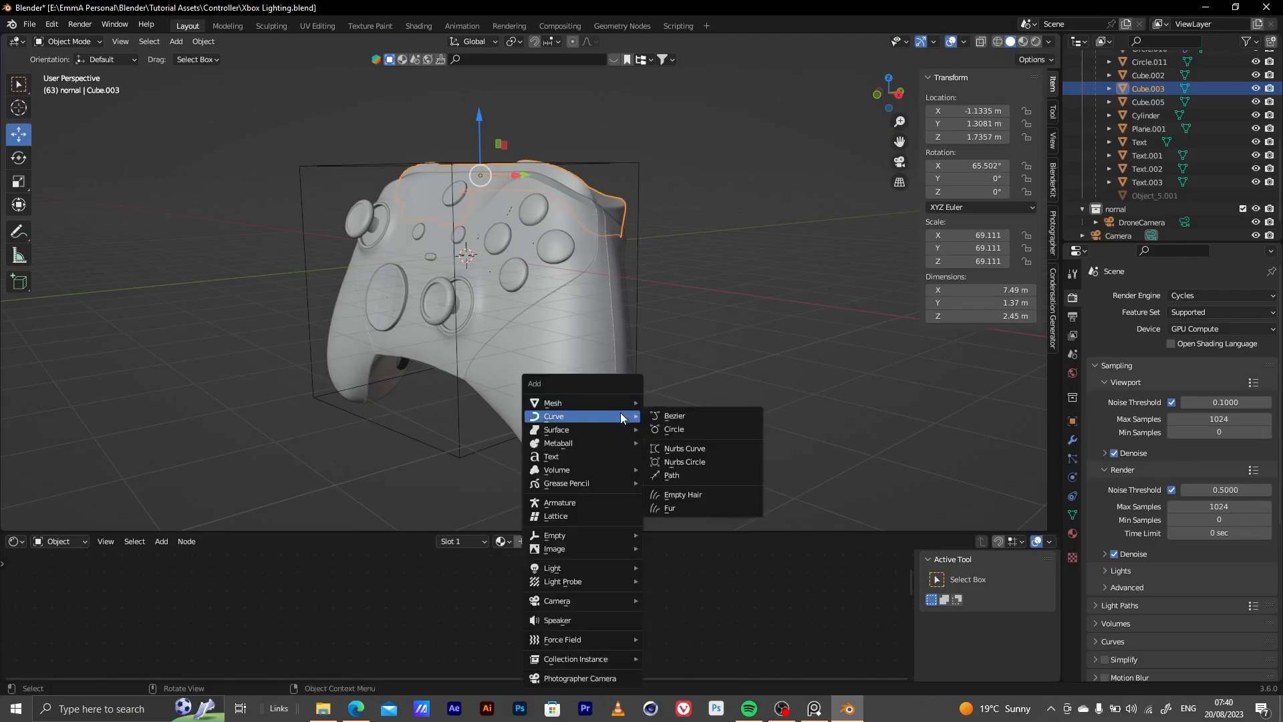
{"action": "left_click", "coordinate": [814, 708]}
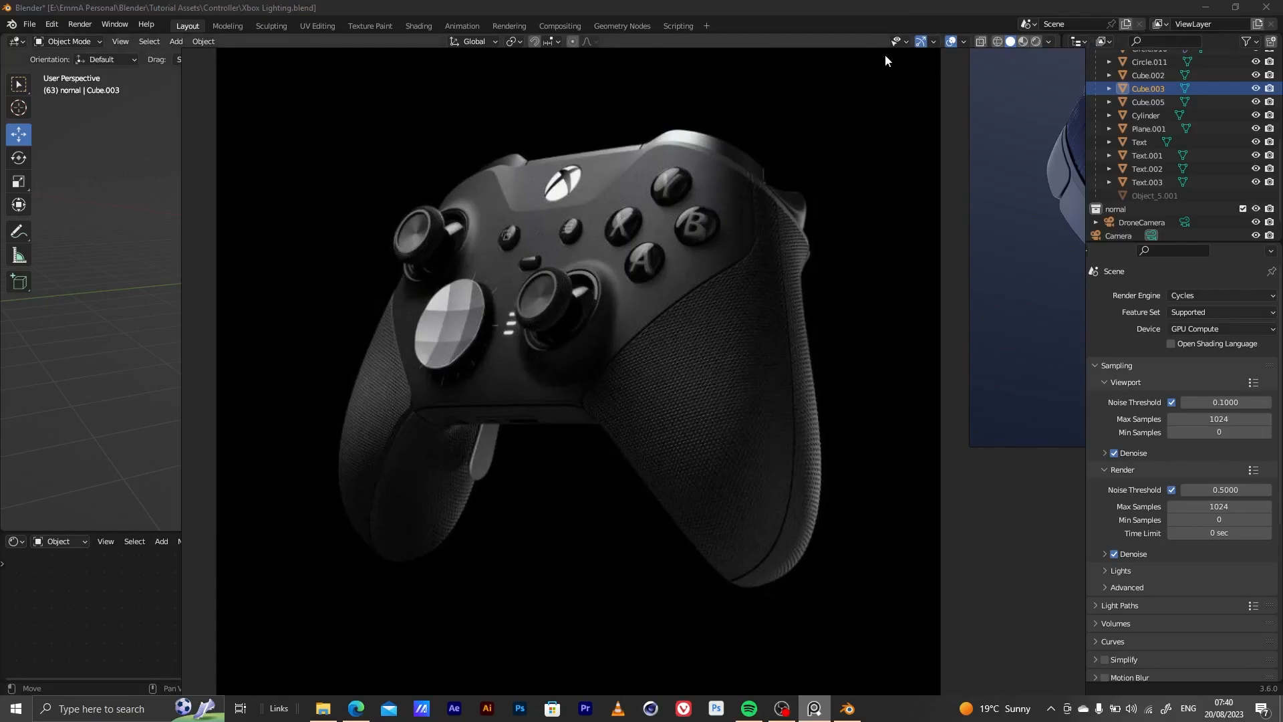
{"action": "left_click", "coordinate": [1099, 6]}
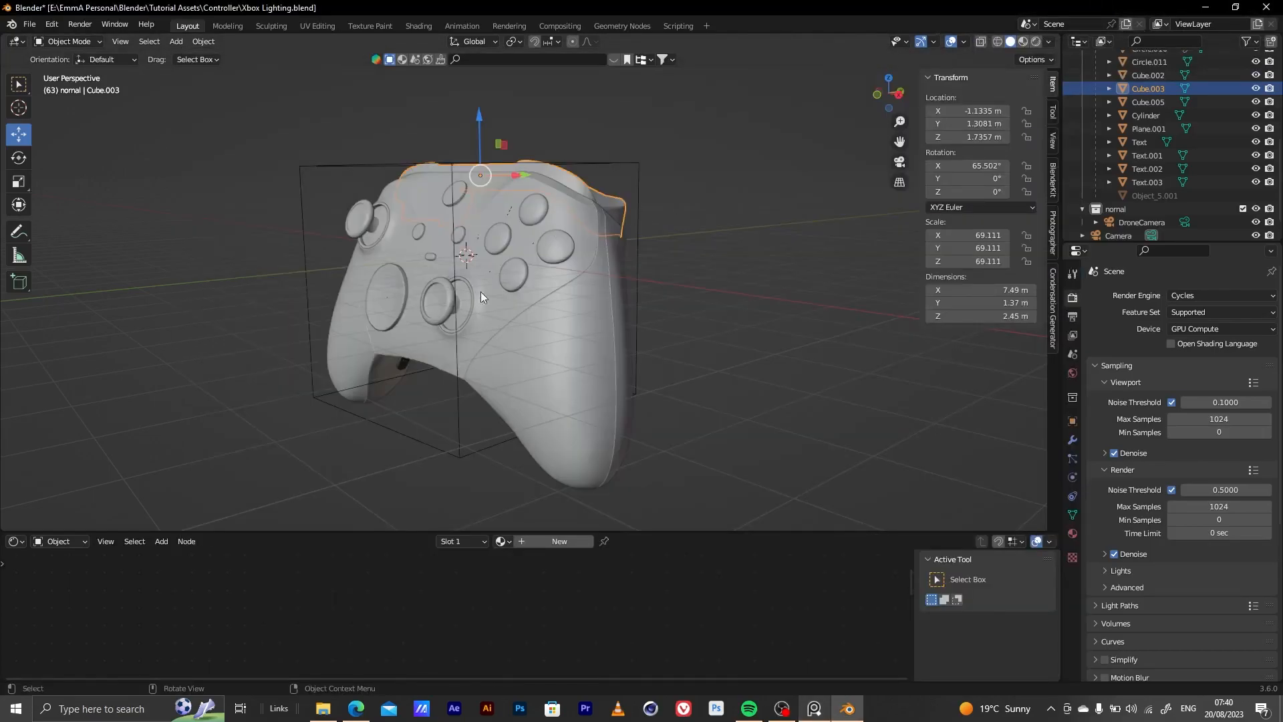
Split the 3D viewport into two side-by-side viewports, hide the first one's sidebar, and show the controller from its side in the second
{"action": "middle_click_drag", "start_coordinate": [473, 339], "coordinate": [552, 295]}
{"action": "left_click_drag", "start_coordinate": [5, 37], "coordinate": [616, 220]}
{"action": "key", "text": "n"}
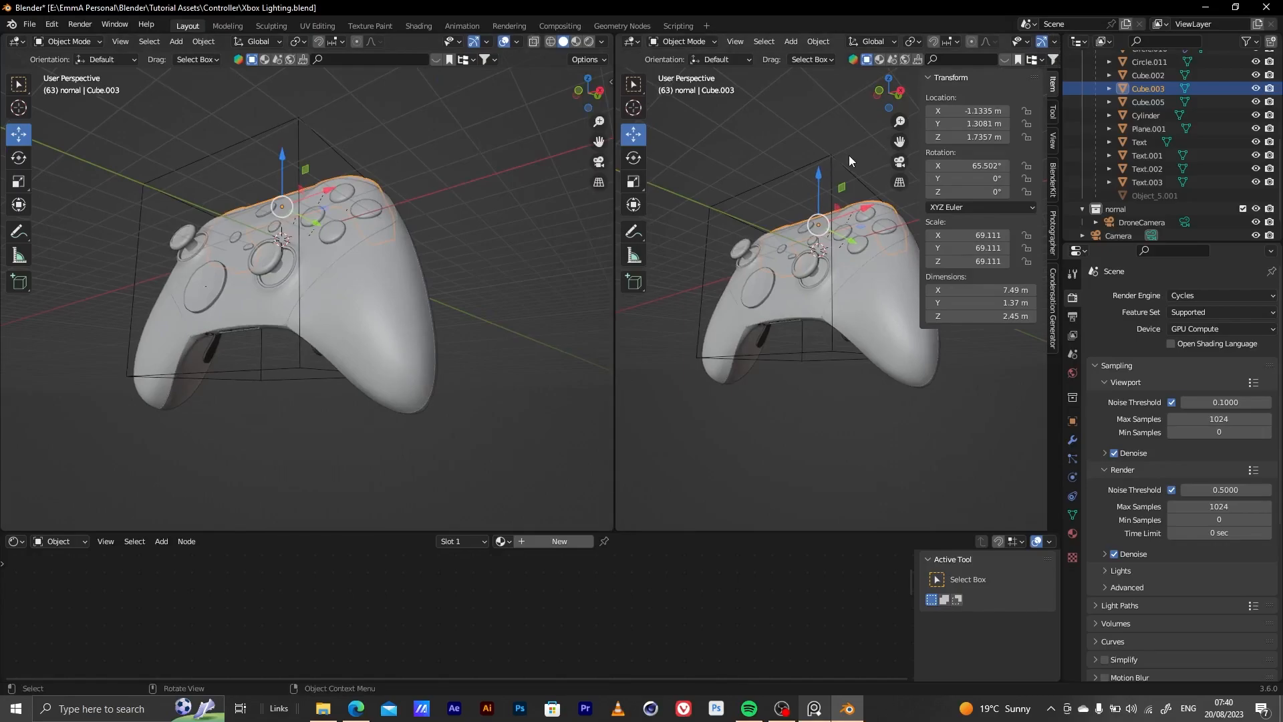
{"action": "key", "text": "KP_0"}
{"action": "middle_click_drag", "start_coordinate": [867, 308], "coordinate": [682, 334]}
{"action": "right_click_drag", "start_coordinate": [682, 334], "coordinate": [865, 274], "text": "alt"}
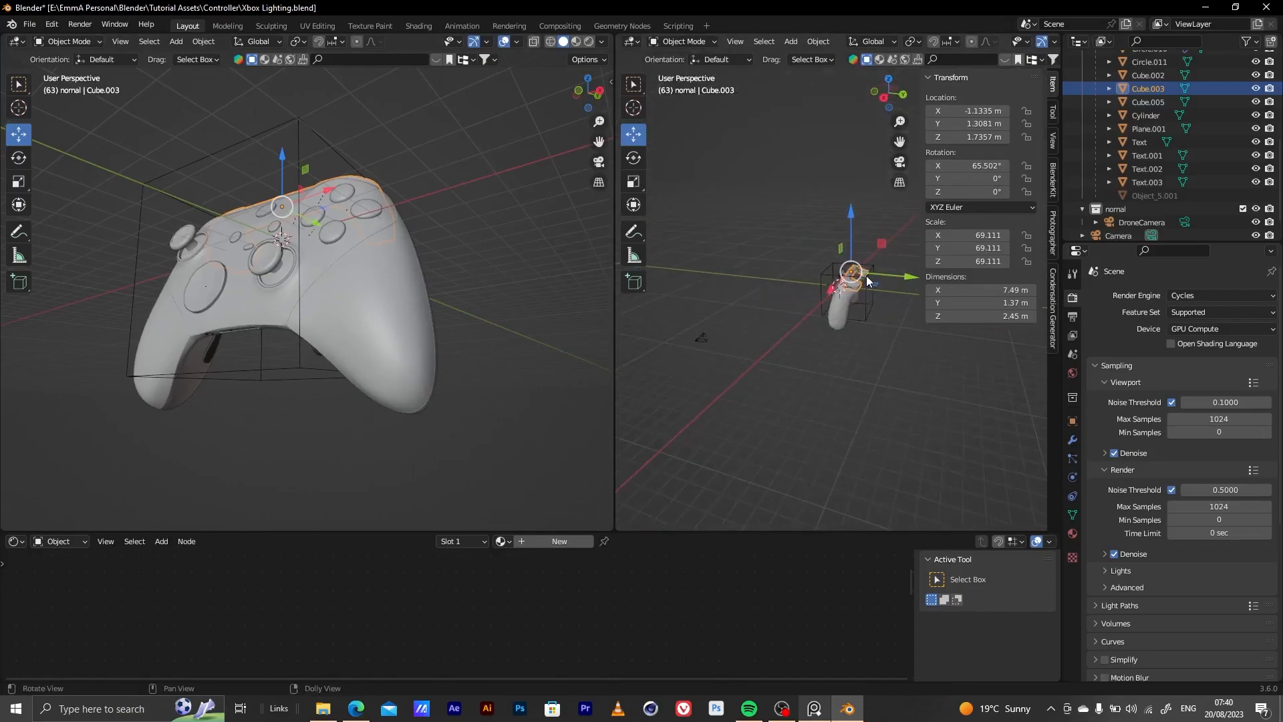
{"action": "middle_click_drag", "start_coordinate": [816, 280], "coordinate": [770, 284], "text": "alt"}
{"action": "right_click_drag", "start_coordinate": [770, 284], "coordinate": [807, 287], "text": "alt"}
{"action": "middle_click_drag", "start_coordinate": [807, 288], "coordinate": [852, 278]}
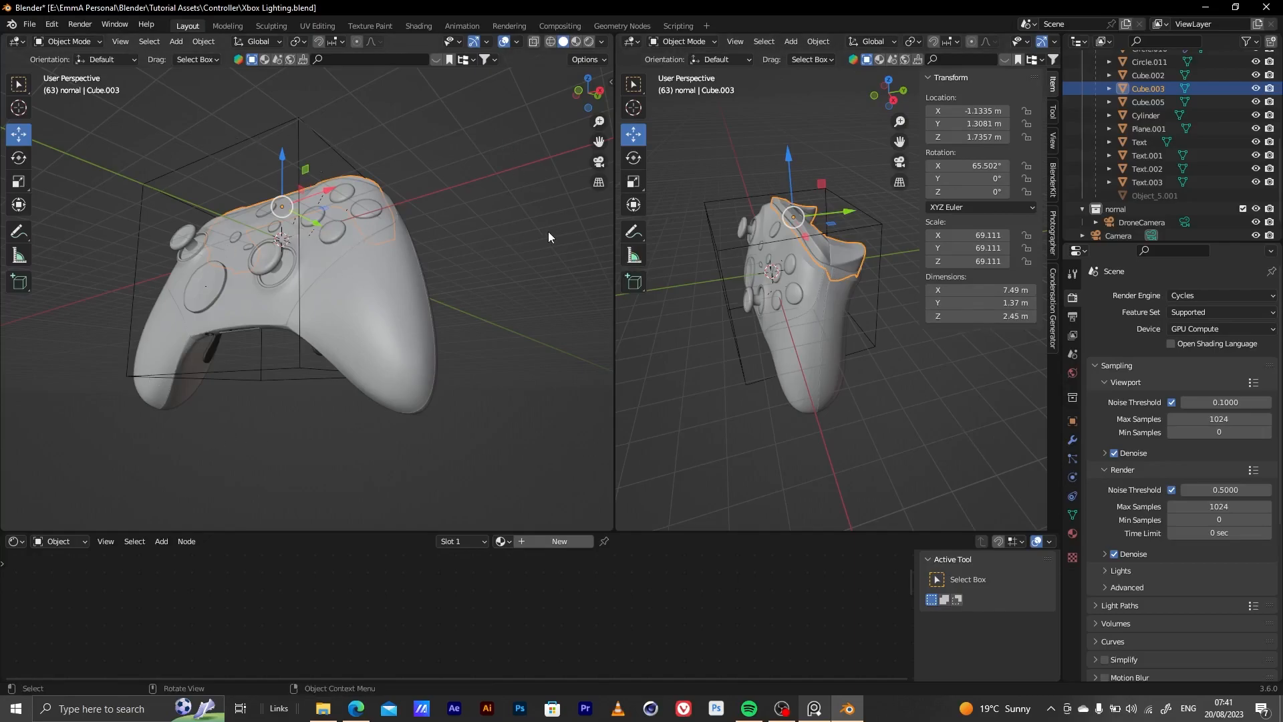
Hide the gizmos and overlays in the first viewport and switch it to rendered shading
{"action": "left_click", "coordinate": [475, 41]}
{"action": "left_click", "coordinate": [504, 41]}
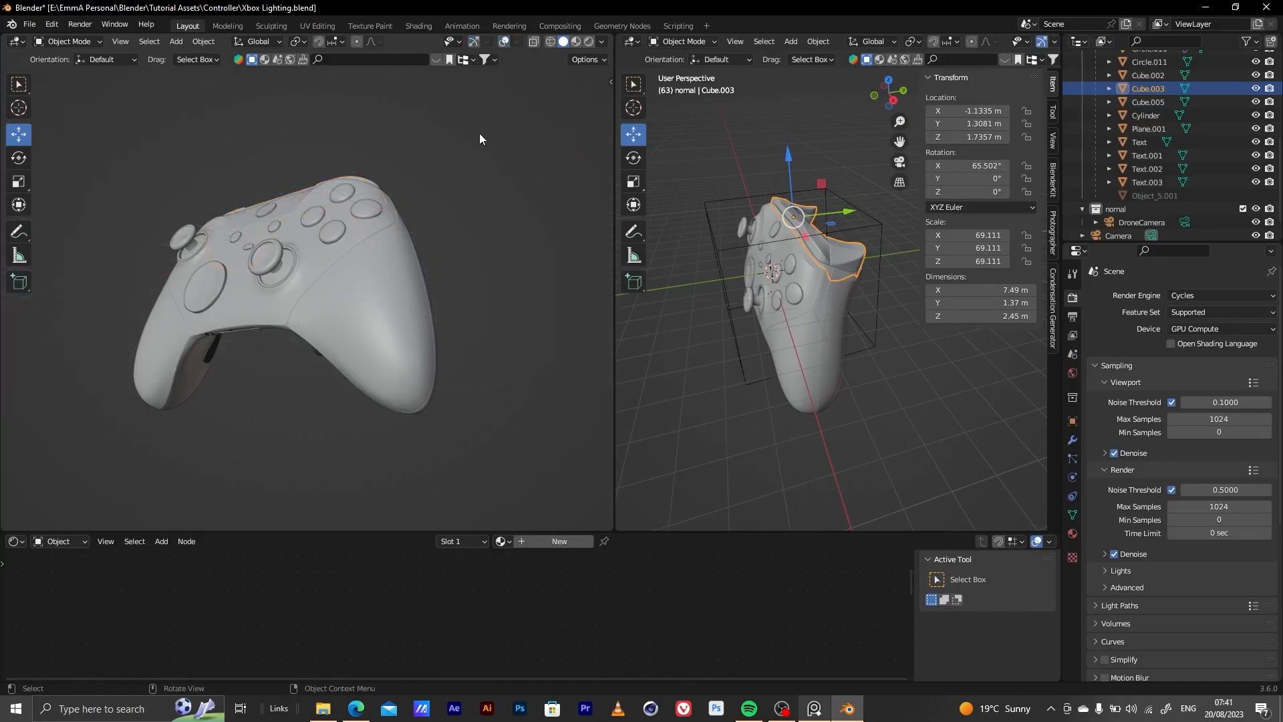
{"action": "left_click", "coordinate": [588, 44]}
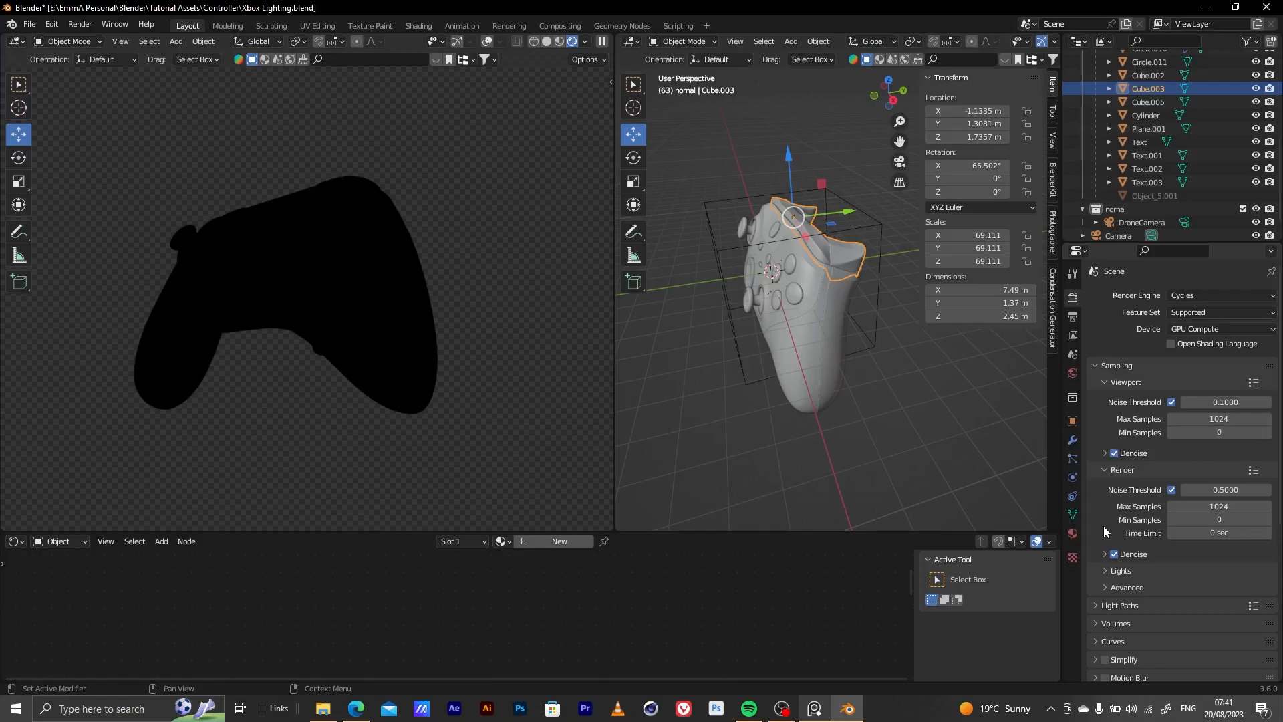
Check the background strength in the World settings
{"action": "left_click", "coordinate": [1073, 533]}
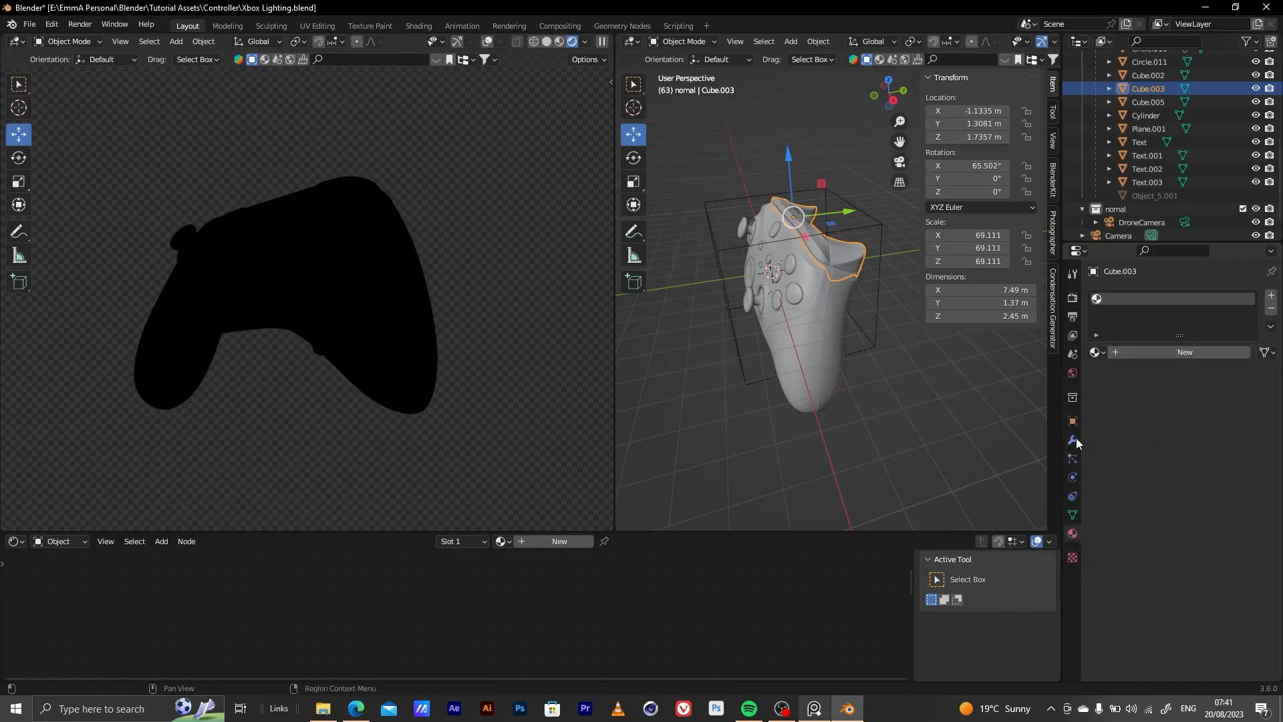
{"action": "left_click", "coordinate": [1073, 373]}
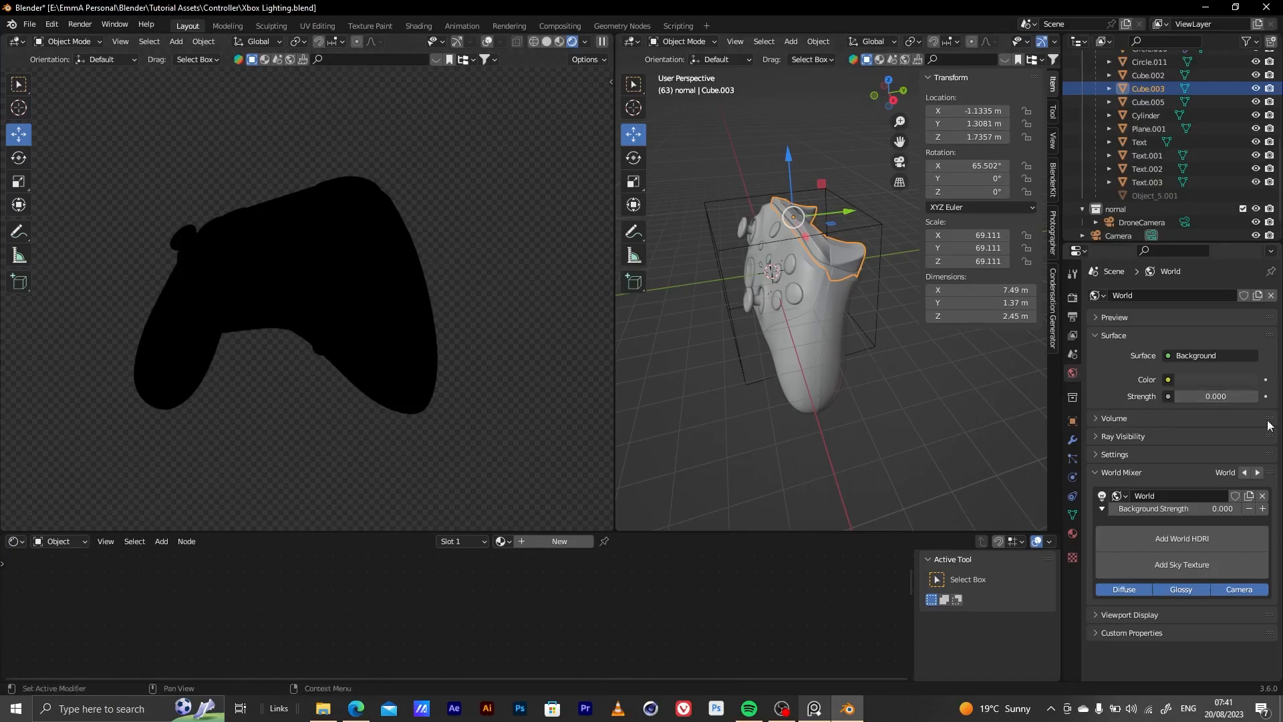
{"action": "mouse_move", "coordinate": [1216, 397]}
{"action": "left_mouse_down"}
{"action": "mouse_move", "coordinate": [1270, 397]}
{"action": "mouse_move", "coordinate": [1216, 397]}
{"action": "left_mouse_up"}
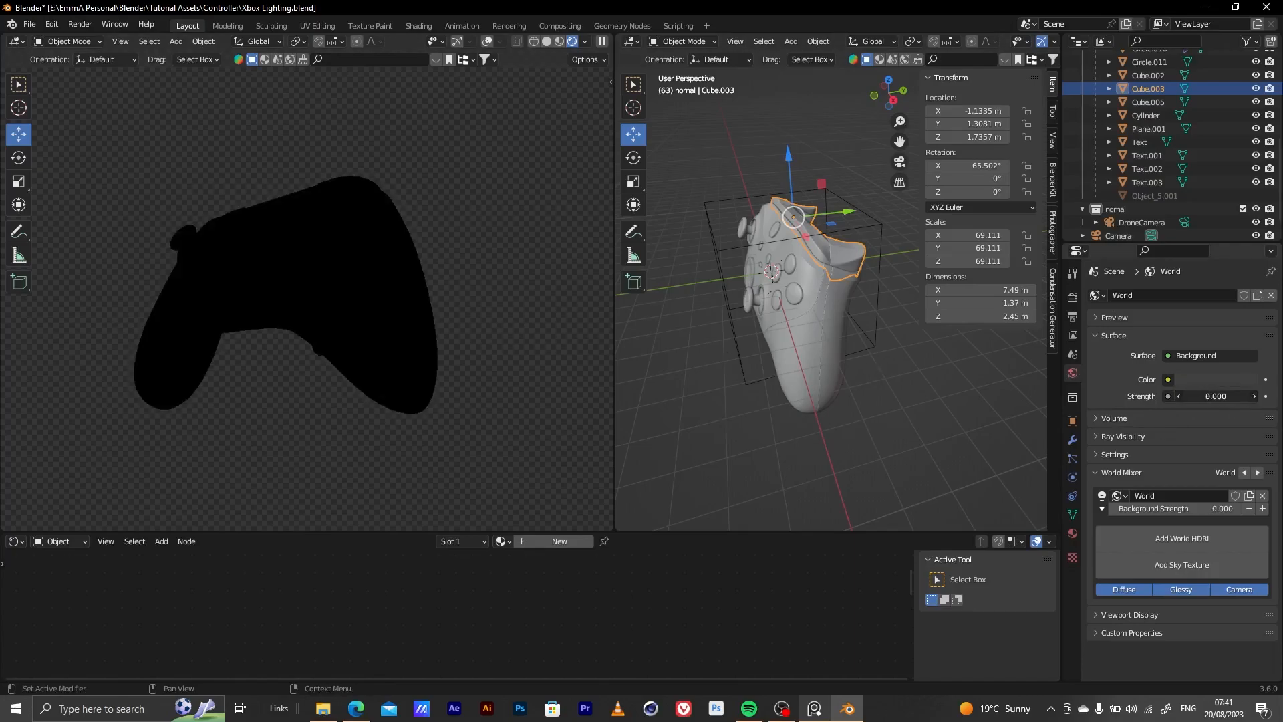
Widen the solid-shaded viewport and add a mesh plane at the origin, scaled up to about 7.376
{"action": "middle_click_drag", "start_coordinate": [819, 298], "coordinate": [833, 331]}
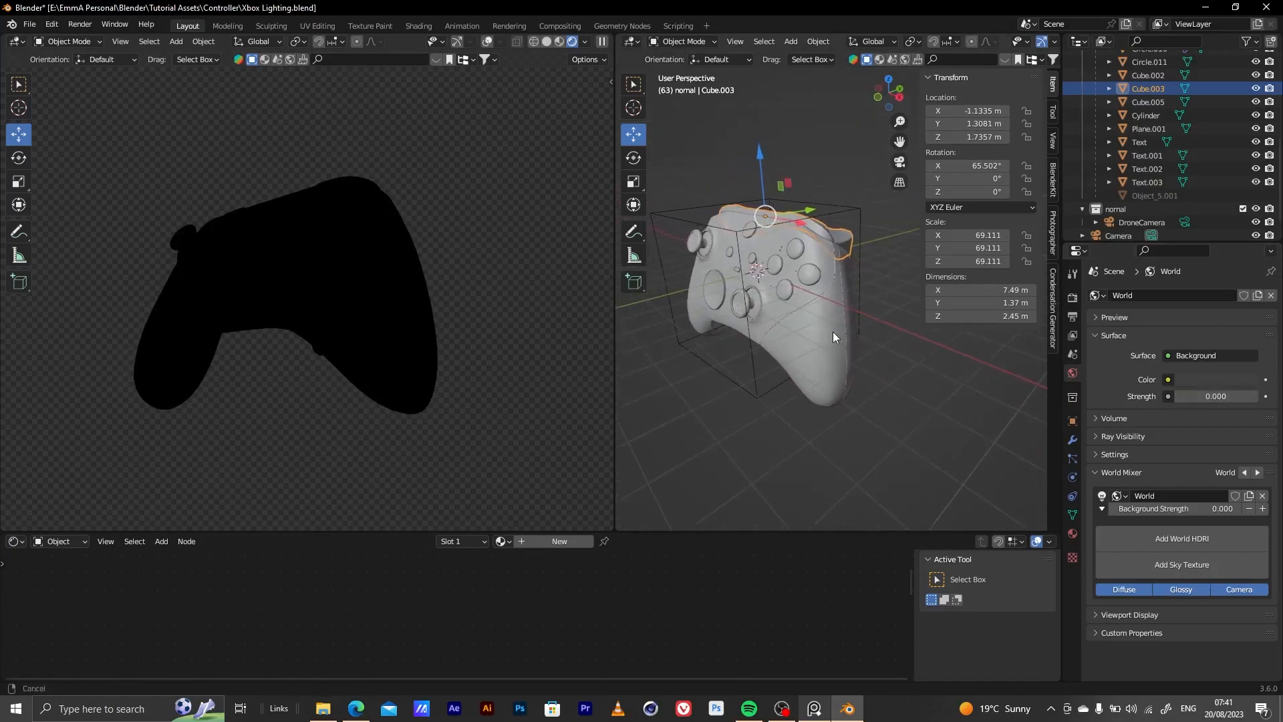
{"action": "left_click_drag", "start_coordinate": [613, 297], "coordinate": [529, 296]}
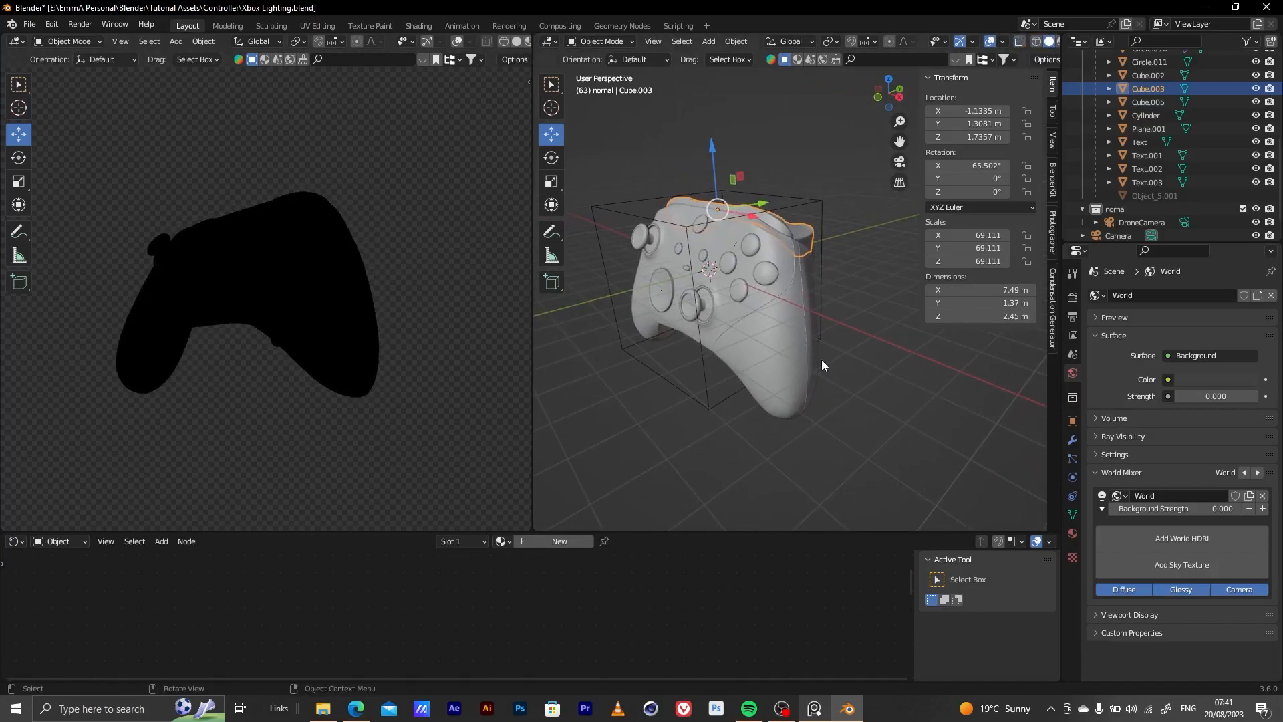
{"action": "key", "text": "shift+a"}
{"action": "mouse_move", "coordinate": [834, 365]}
{"action": "left_click", "coordinate": [868, 361]}
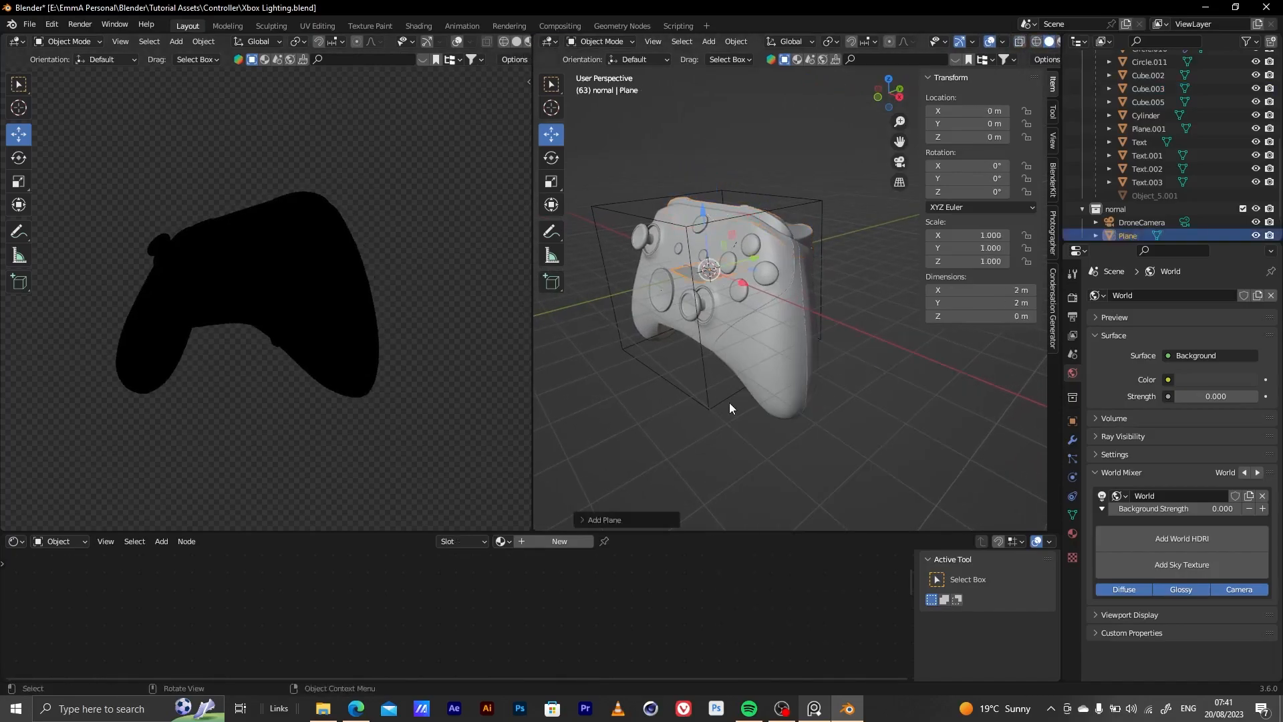
{"action": "key", "text": "s"}
{"action": "left_click", "coordinate": [637, 450]}
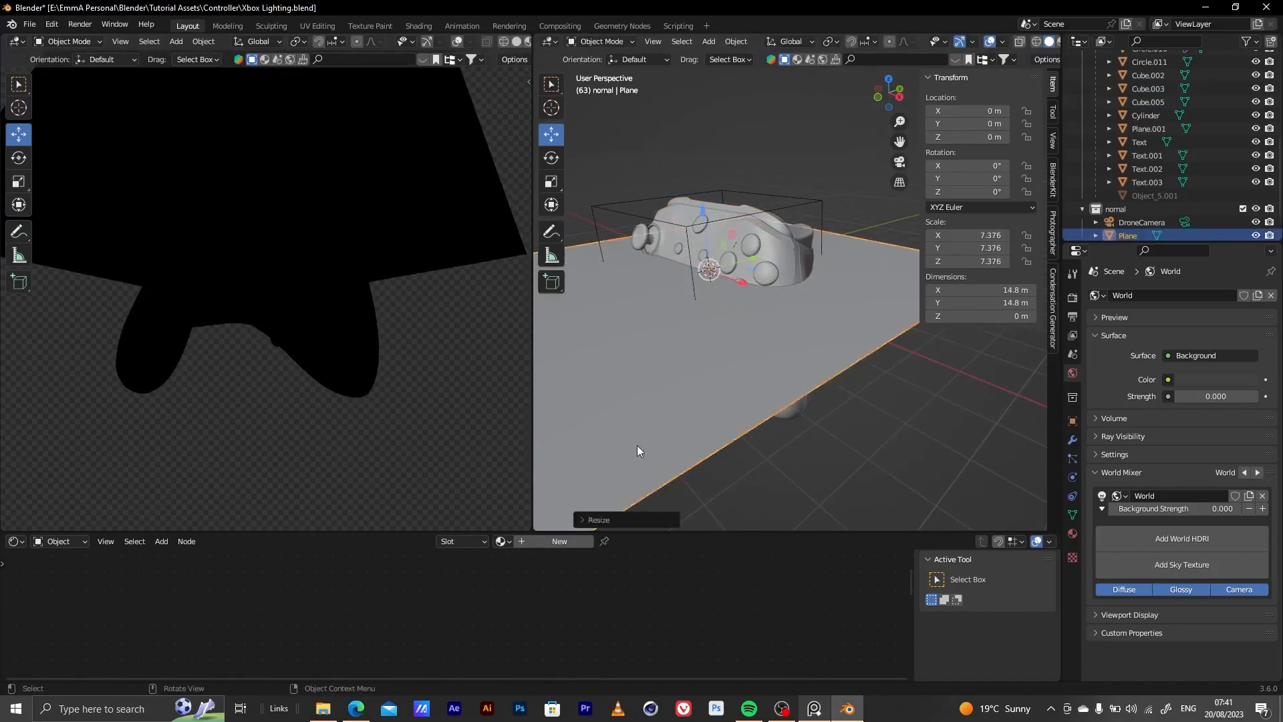
Move the plane above and in front of the controller, to about Y -8.46 m and Z 8.03 m, and scale it to about 4.228
{"action": "scroll", "coordinate": [728, 306], "scroll_direction": "down", "scroll_amount": 4}
{"action": "middle_click_drag", "start_coordinate": [728, 306], "coordinate": [755, 364]}
{"action": "left_click_drag", "start_coordinate": [711, 279], "coordinate": [682, 188]}
{"action": "scroll", "coordinate": [760, 275], "scroll_direction": "down", "scroll_amount": 3}
{"action": "left_click_drag", "start_coordinate": [760, 284], "coordinate": [740, 265]}
{"action": "key", "text": "s"}
{"action": "left_click", "coordinate": [719, 268]}
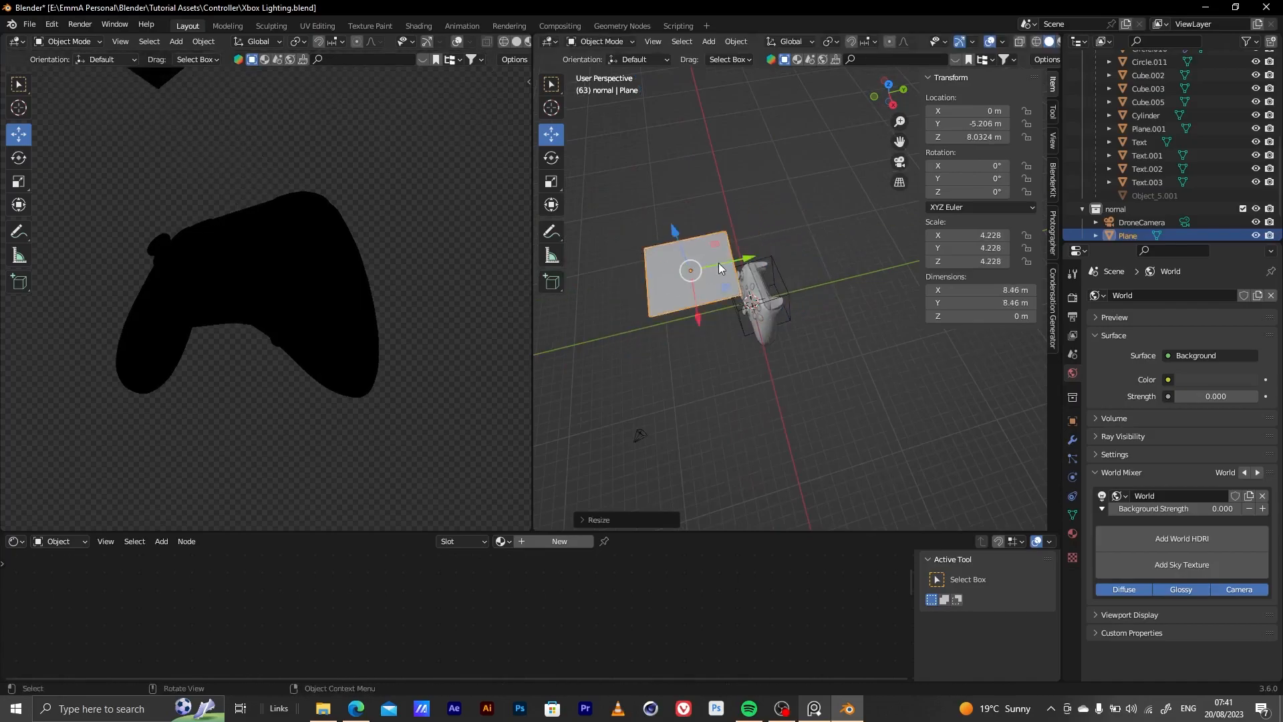
{"action": "middle_click_drag", "start_coordinate": [728, 282], "coordinate": [747, 333]}
{"action": "left_click_drag", "start_coordinate": [729, 262], "coordinate": [695, 262]}
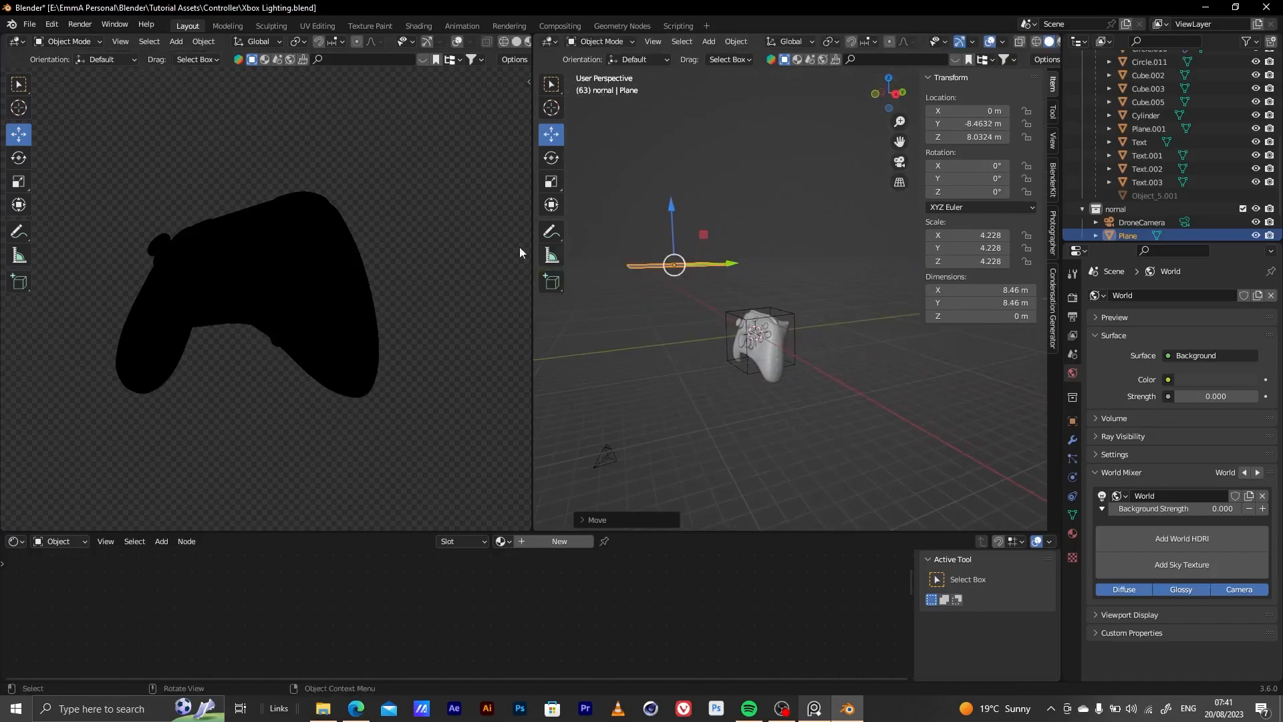
Tilt the plane about 47.1° around X to face the controller and shift it to about X -2.25 m
{"action": "left_click", "coordinate": [16, 158]}
{"action": "left_click_drag", "start_coordinate": [627, 234], "coordinate": [612, 282]}
{"action": "middle_click_drag", "start_coordinate": [702, 309], "coordinate": [831, 390]}
{"action": "left_click", "coordinate": [552, 135]}
{"action": "left_click_drag", "start_coordinate": [805, 299], "coordinate": [784, 303]}
{"action": "middle_click_drag", "start_coordinate": [731, 316], "coordinate": [695, 230]}
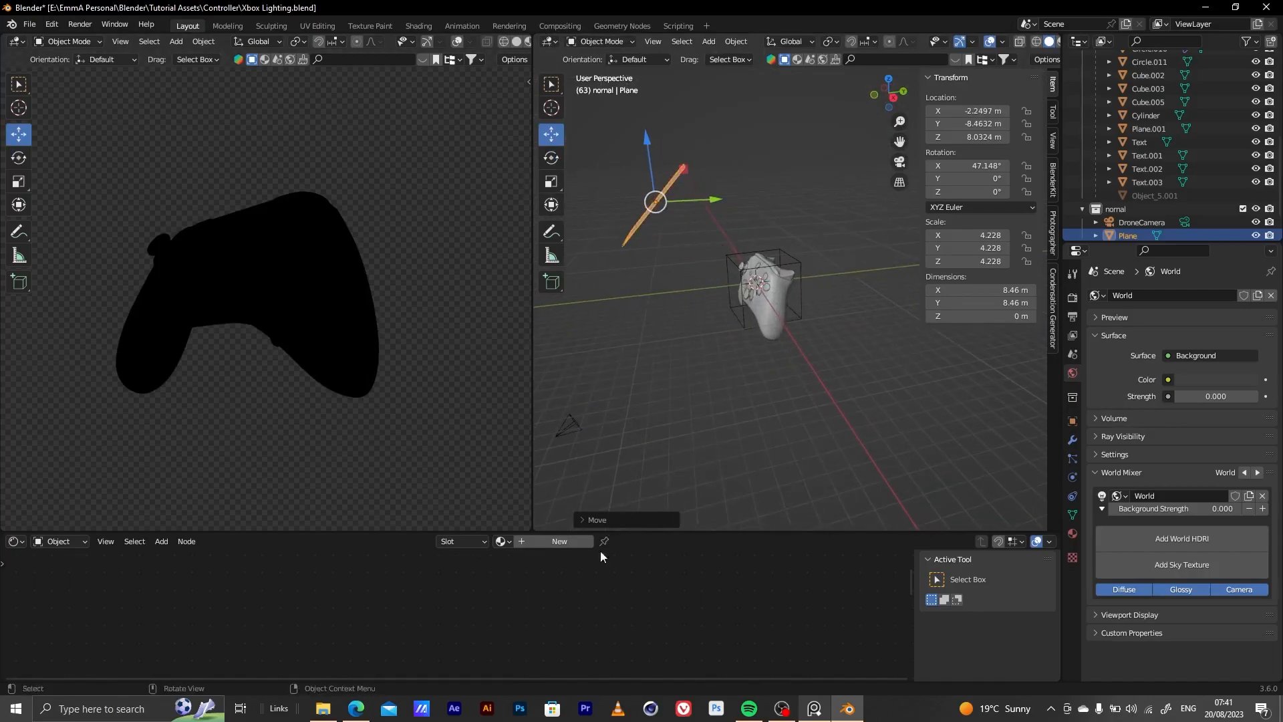
Create a new material for the plane and delete its Principled BSDF node, keeping the Material Output
{"action": "left_click", "coordinate": [552, 542]}
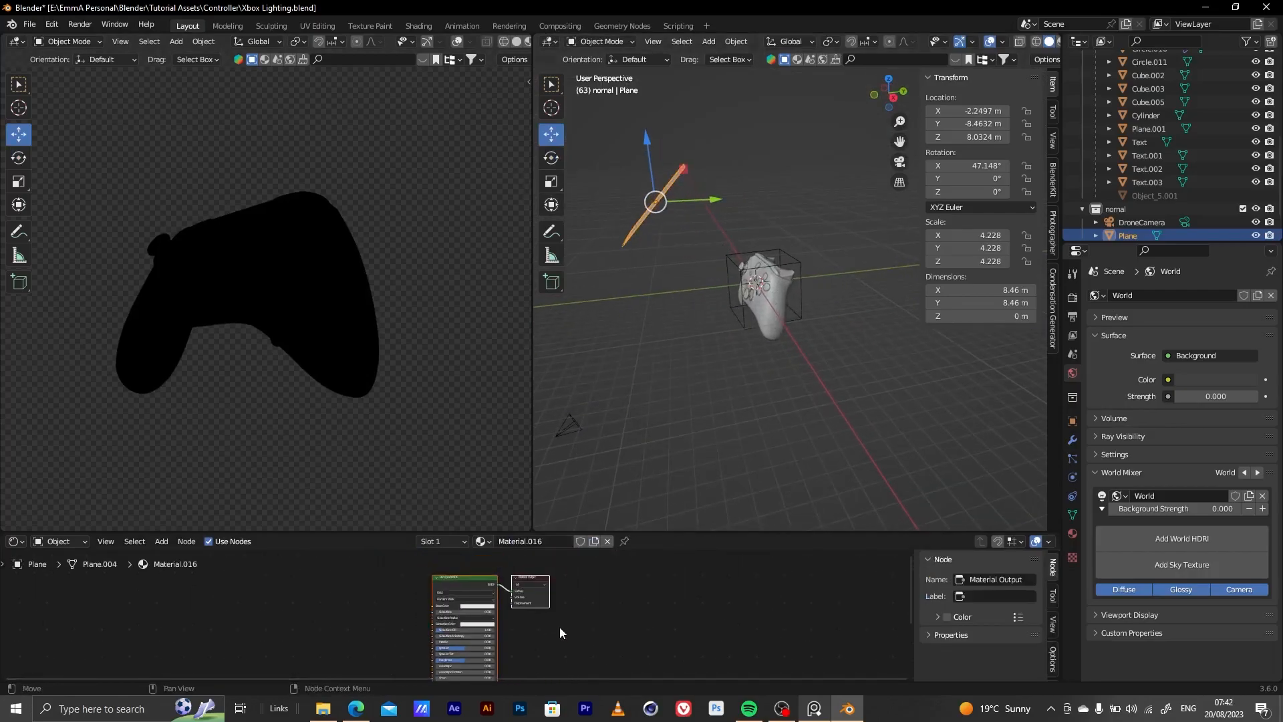
{"action": "middle_click_drag", "start_coordinate": [526, 627], "coordinate": [579, 600]}
{"action": "left_click_drag", "start_coordinate": [441, 588], "coordinate": [531, 683]}
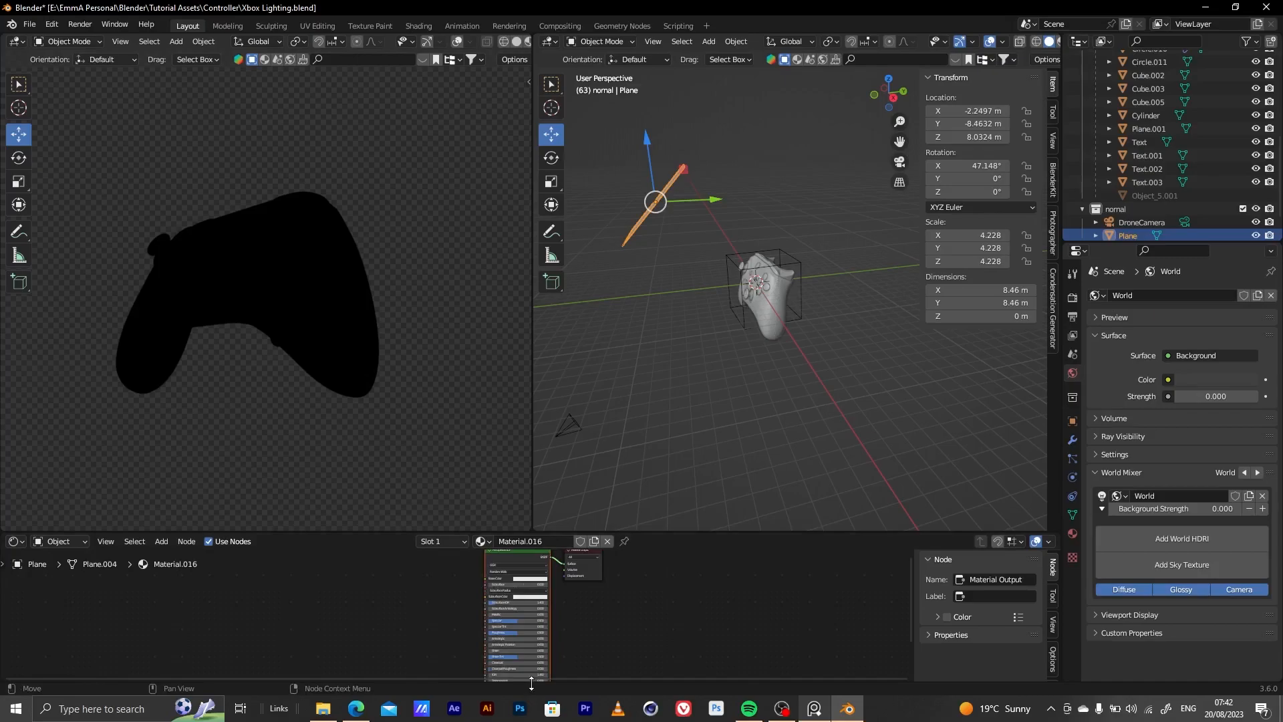
{"action": "scroll", "coordinate": [515, 616], "scroll_direction": "up", "scroll_amount": 3}
{"action": "middle_click_drag", "start_coordinate": [515, 615], "coordinate": [528, 688]}
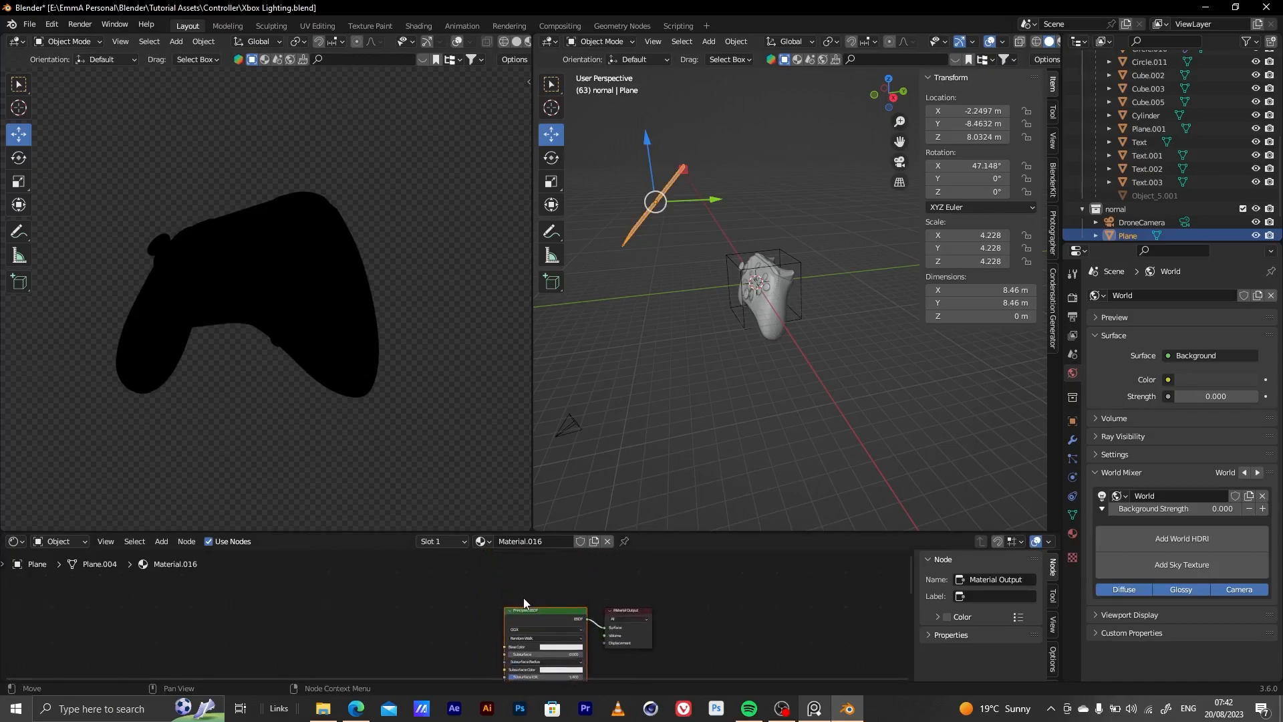
{"action": "key", "text": "x"}
Add the ULTIMATE STRIP BOX node group to the plane's material and connect its Double-X output to the Material Output's Surface
{"action": "key", "text": "shift+a"}
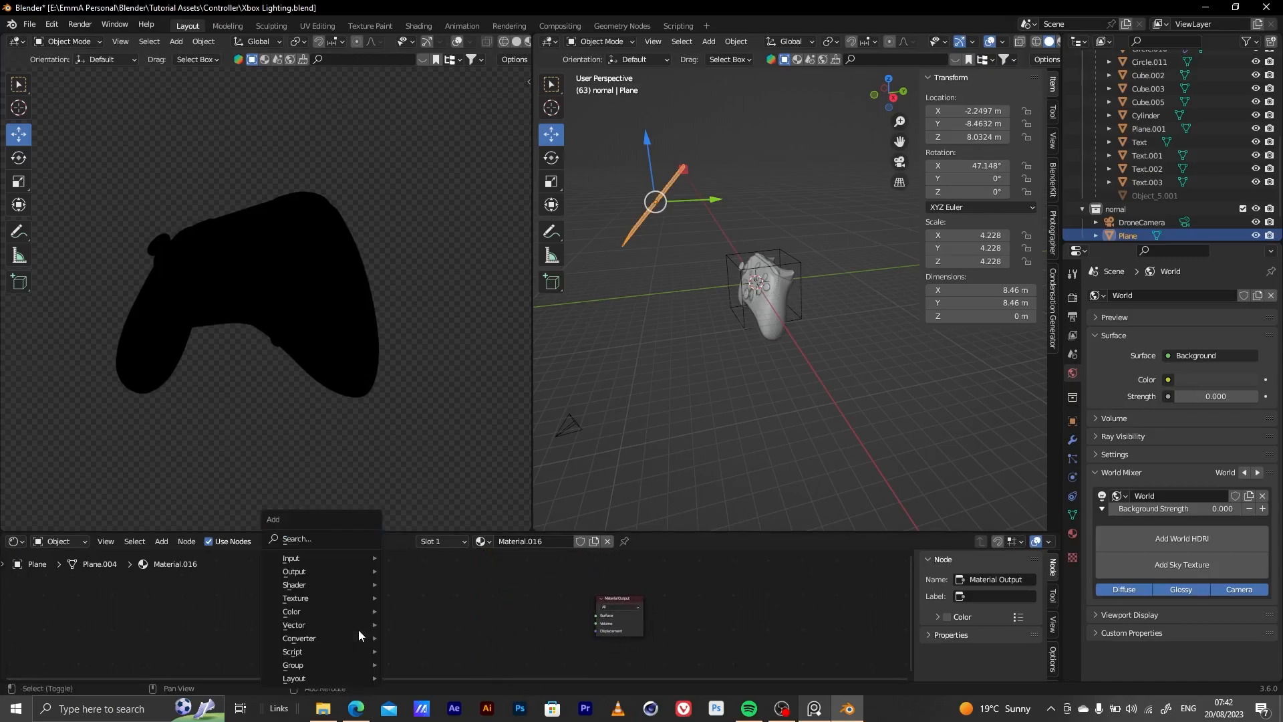
{"action": "mouse_move", "coordinate": [358, 630]}
{"action": "mouse_move", "coordinate": [363, 664]}
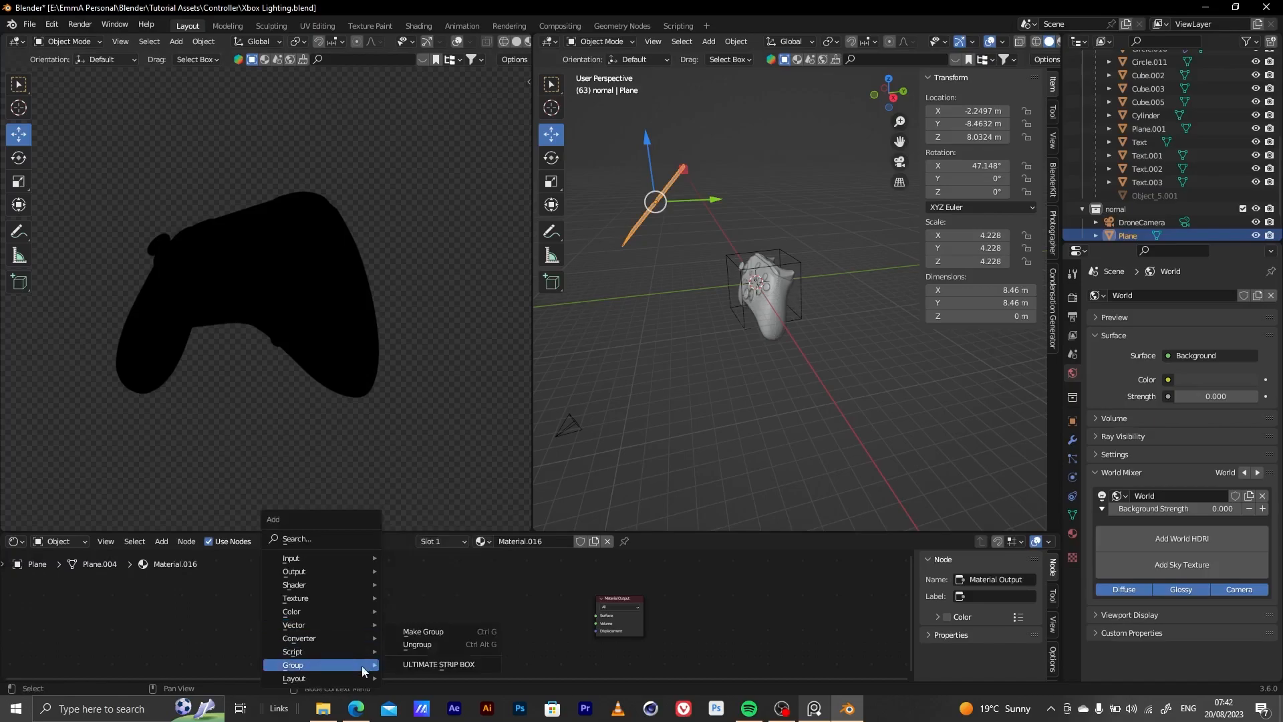
{"action": "left_click", "coordinate": [419, 661]}
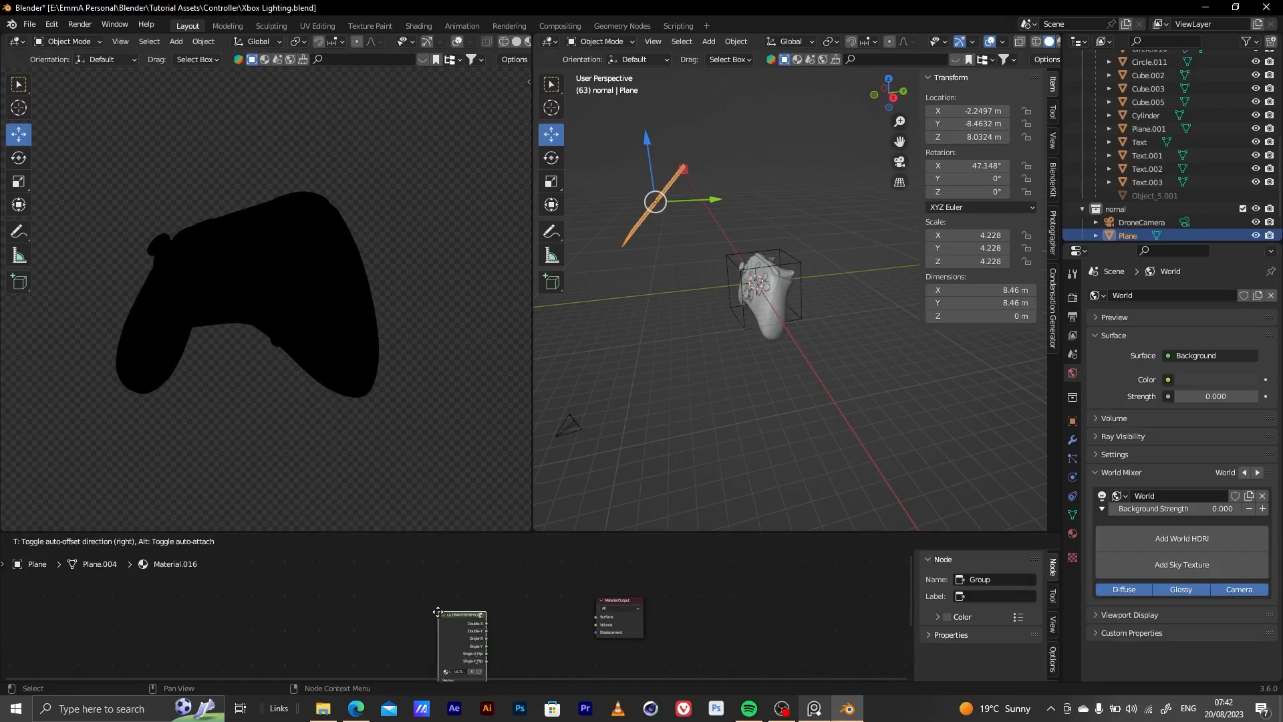
{"action": "left_click", "coordinate": [470, 611]}
{"action": "scroll", "coordinate": [568, 605], "scroll_direction": "up", "scroll_amount": 4}
{"action": "scroll", "coordinate": [499, 643], "scroll_direction": "up", "scroll_amount": 2}
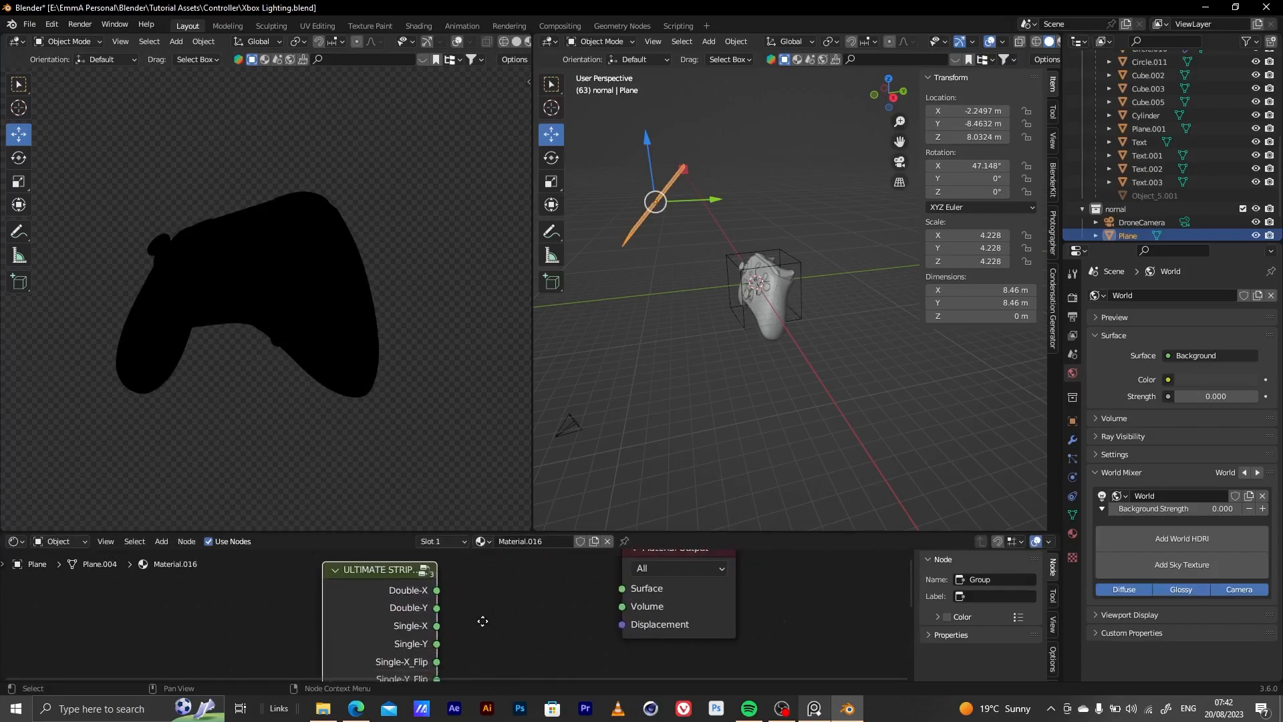
{"action": "left_click_drag", "start_coordinate": [436, 589], "coordinate": [619, 587]}
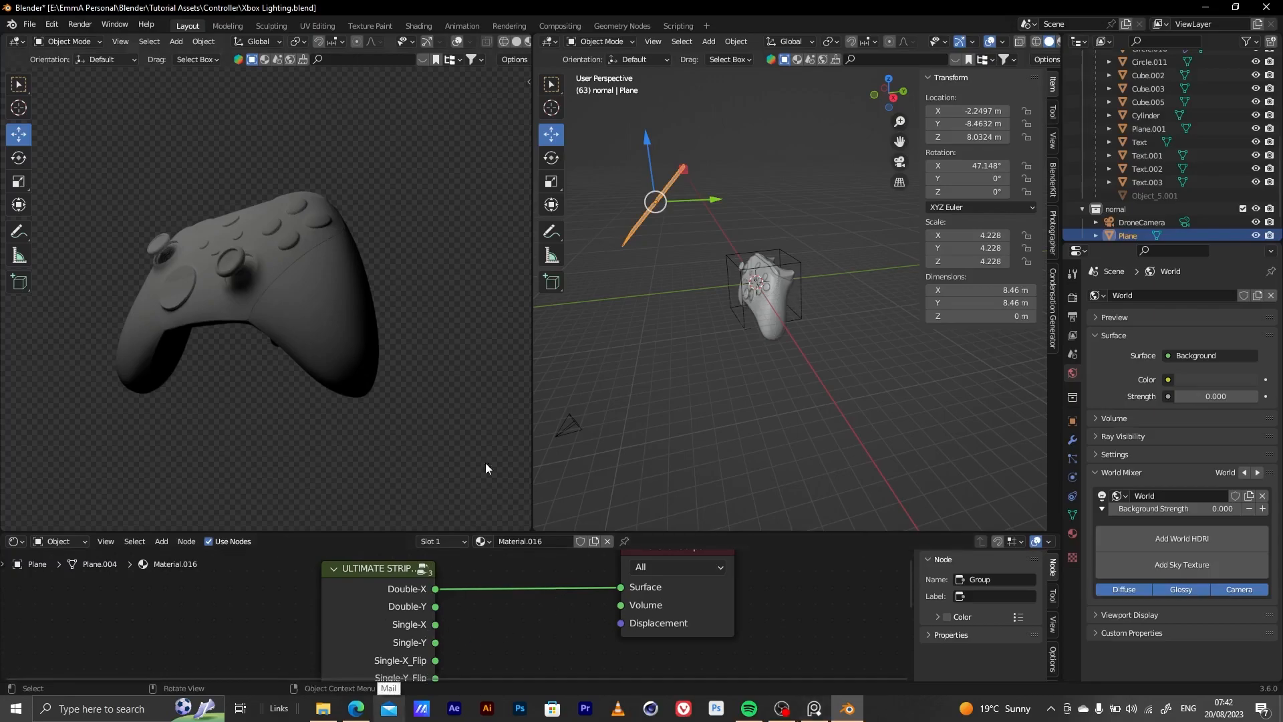
{"action": "middle_click_drag", "start_coordinate": [479, 599], "coordinate": [571, 597]}
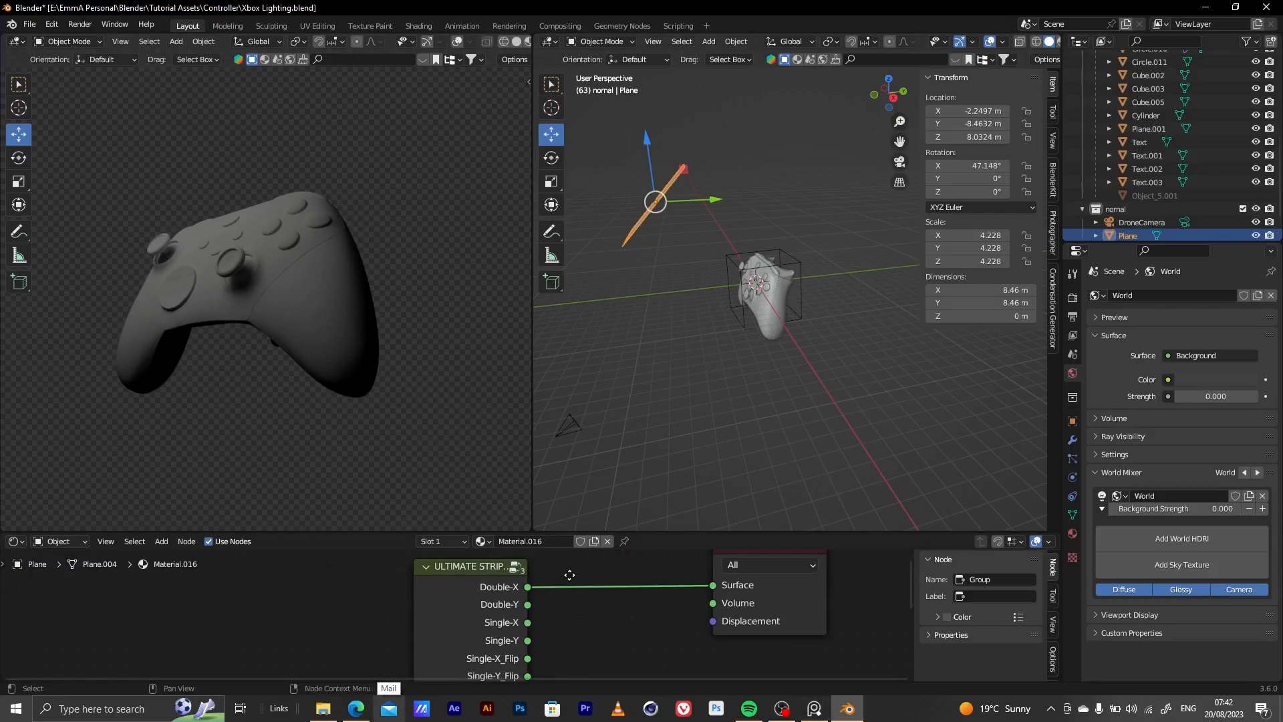
Widen the solid-shaded viewport and switch its shading to Material Preview
{"action": "middle_click_drag", "start_coordinate": [739, 285], "coordinate": [795, 280]}
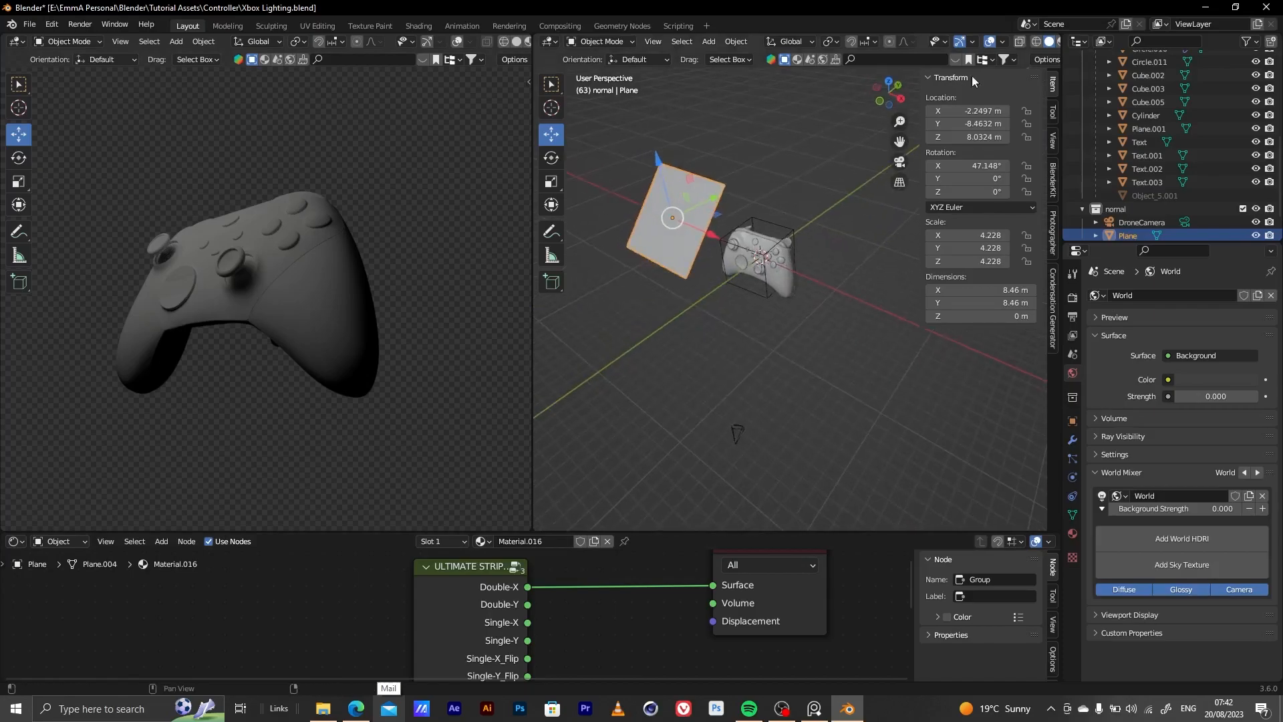
{"action": "left_click_drag", "start_coordinate": [1062, 53], "coordinate": [1094, 53]}
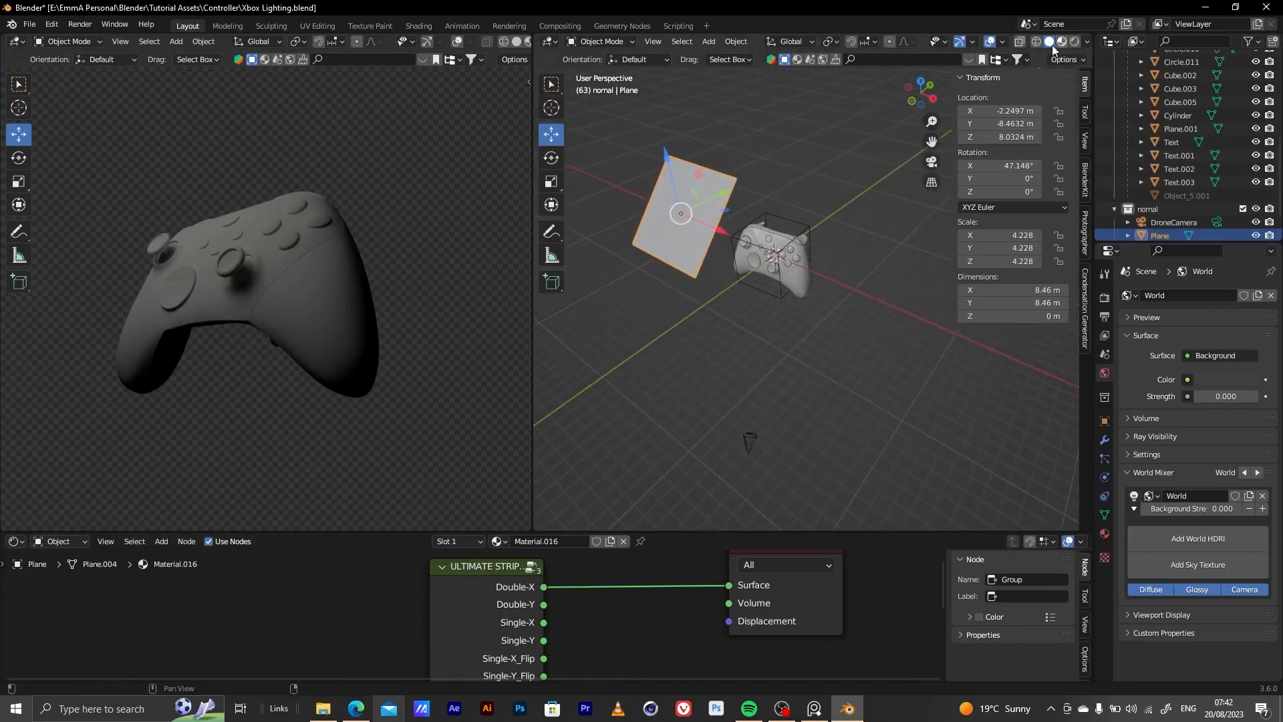
{"action": "middle_click_drag", "start_coordinate": [755, 251], "coordinate": [663, 341]}
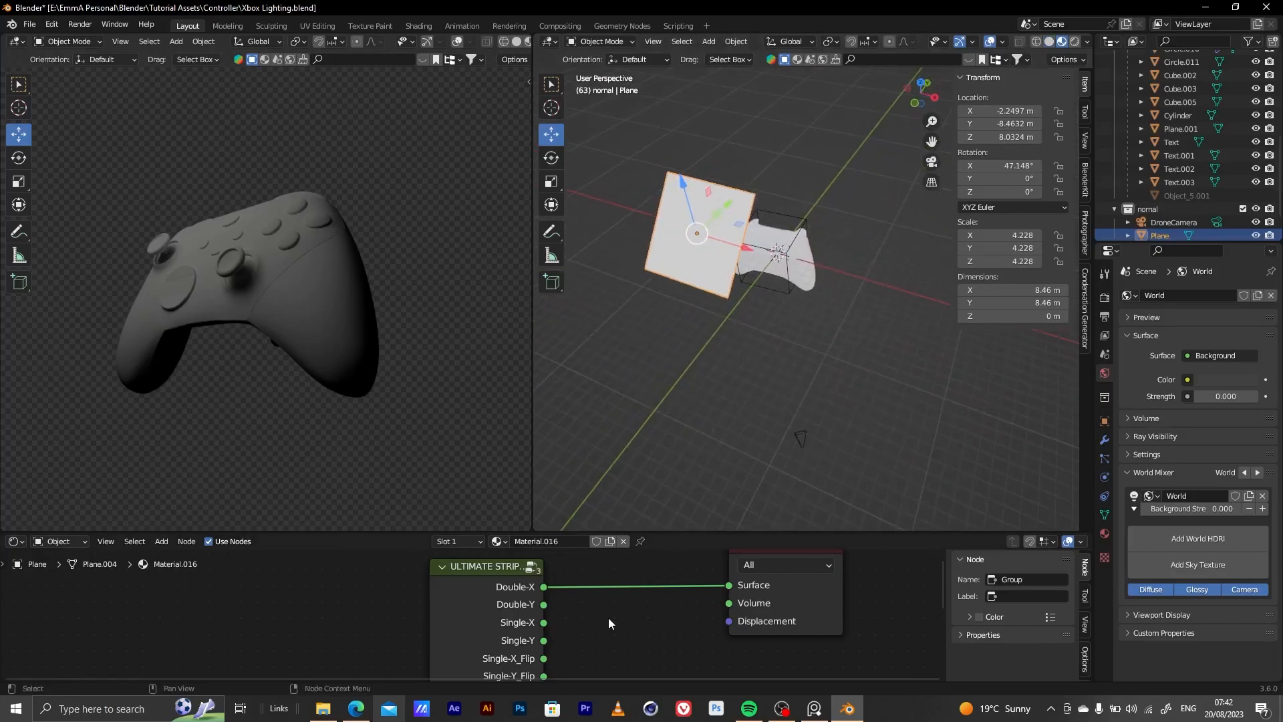
Add a Texture Coordinate node and connect its Generated output to the strip box group's Vector input
{"action": "scroll", "coordinate": [608, 616], "scroll_direction": "down", "scroll_amount": 2}
{"action": "middle_click_drag", "start_coordinate": [548, 628], "coordinate": [651, 582]}
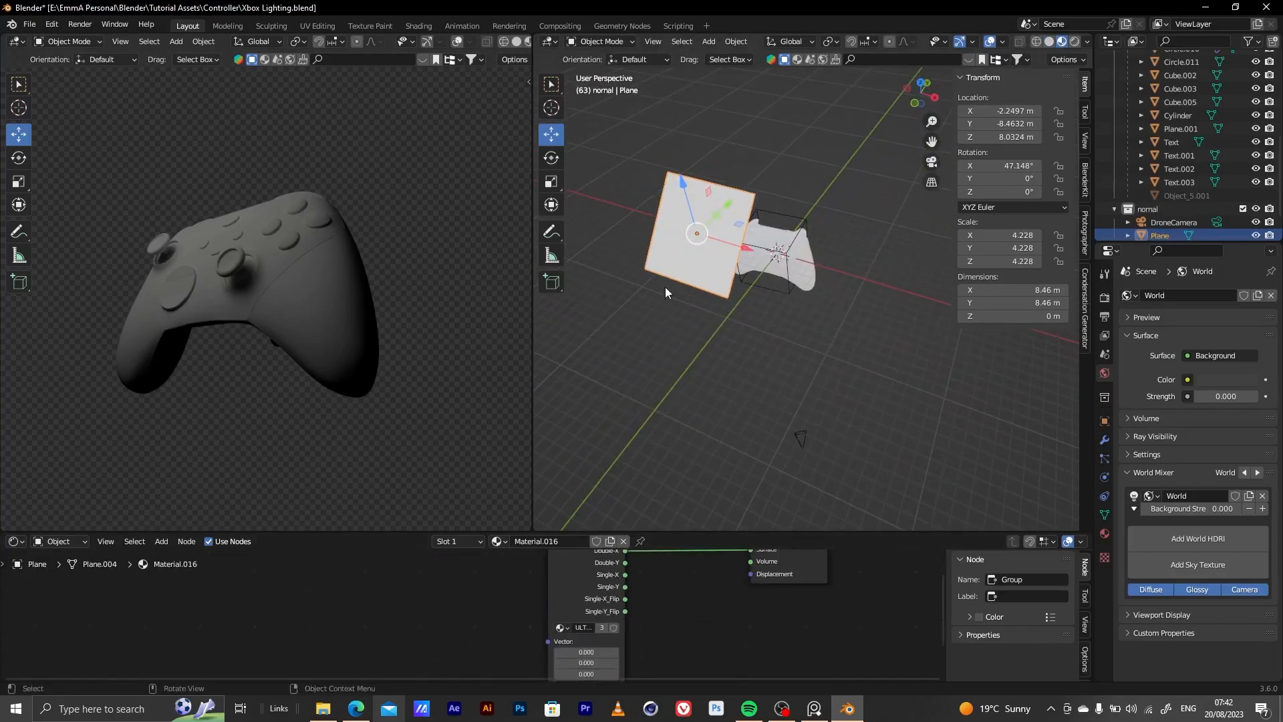
{"action": "scroll", "coordinate": [599, 616], "scroll_direction": "down", "scroll_amount": 2}
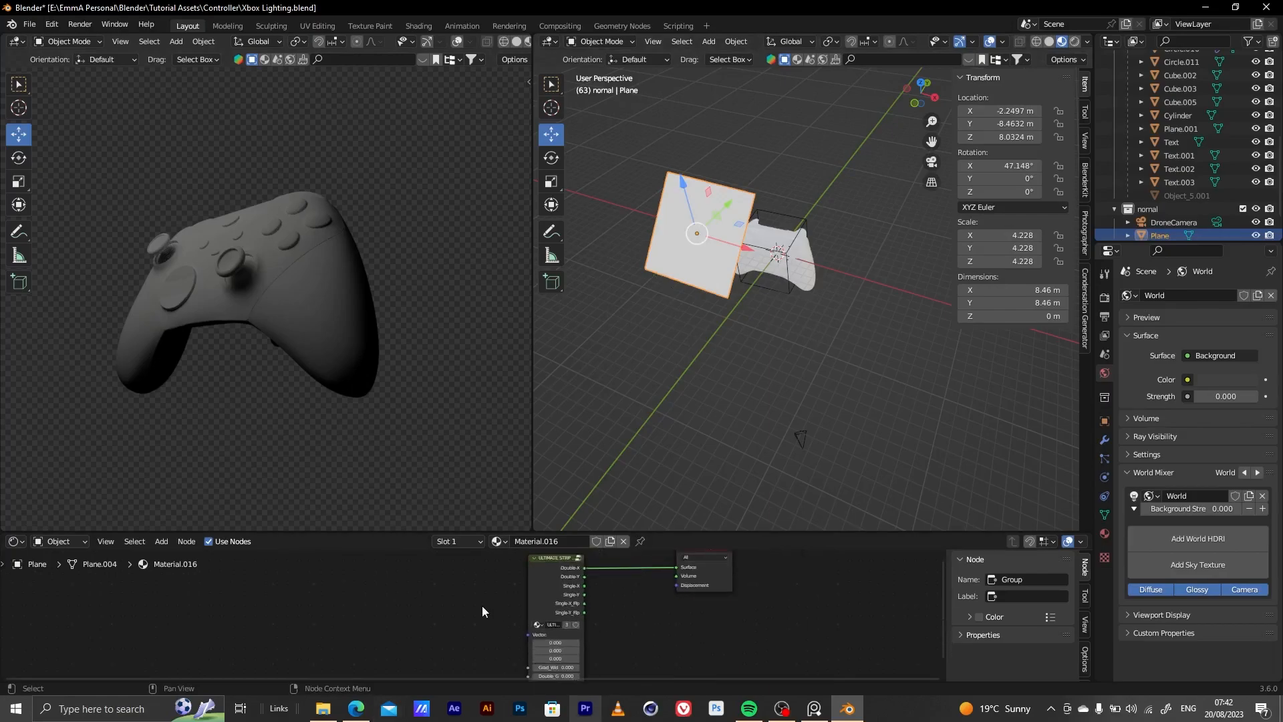
{"action": "scroll", "coordinate": [524, 615], "scroll_direction": "down", "scroll_amount": 1}
{"action": "key", "text": "shift+a"}
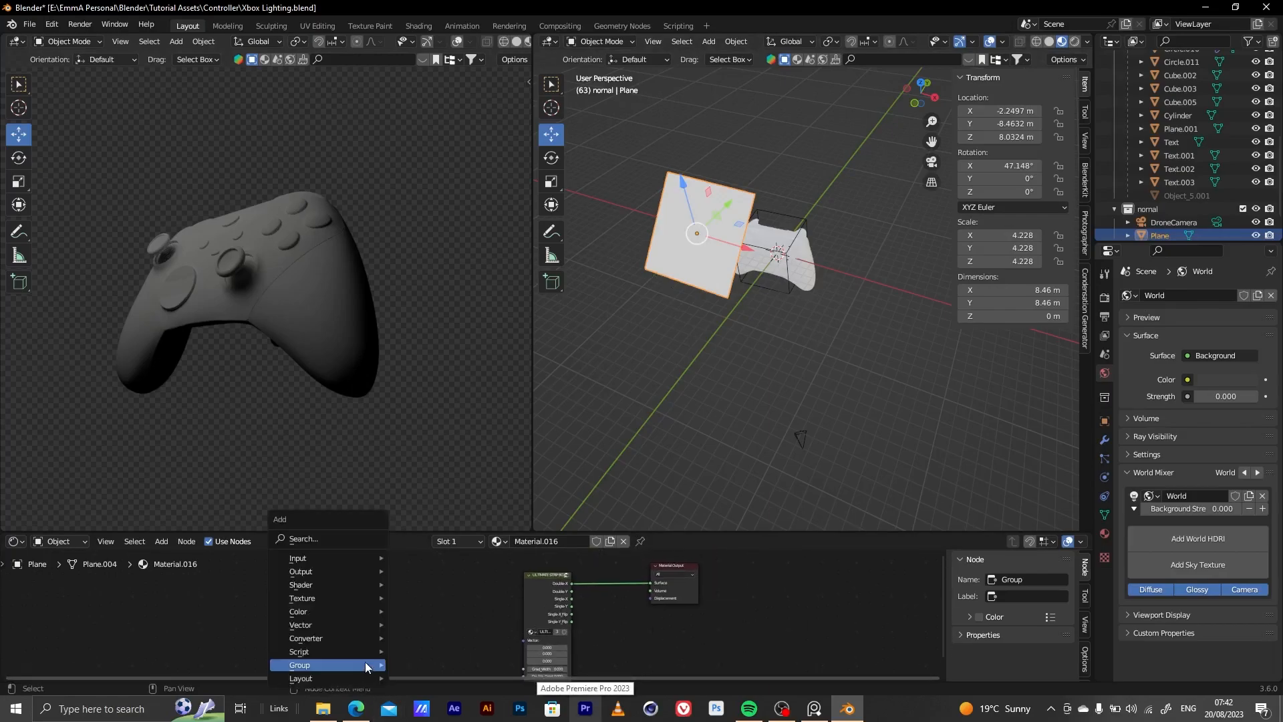
{"action": "left_click", "coordinate": [330, 541]}
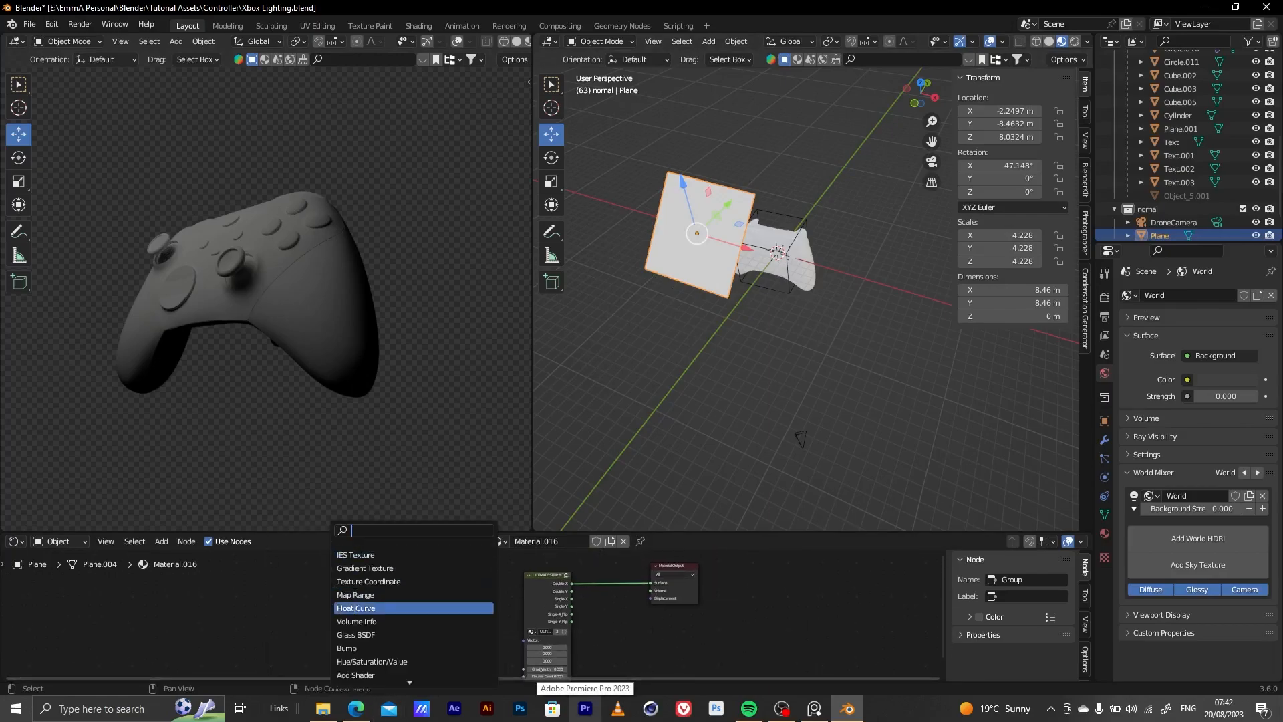
{"action": "left_click", "coordinate": [397, 582]}
{"action": "left_click", "coordinate": [471, 644]}
{"action": "left_click_drag", "start_coordinate": [455, 610], "coordinate": [526, 643]}
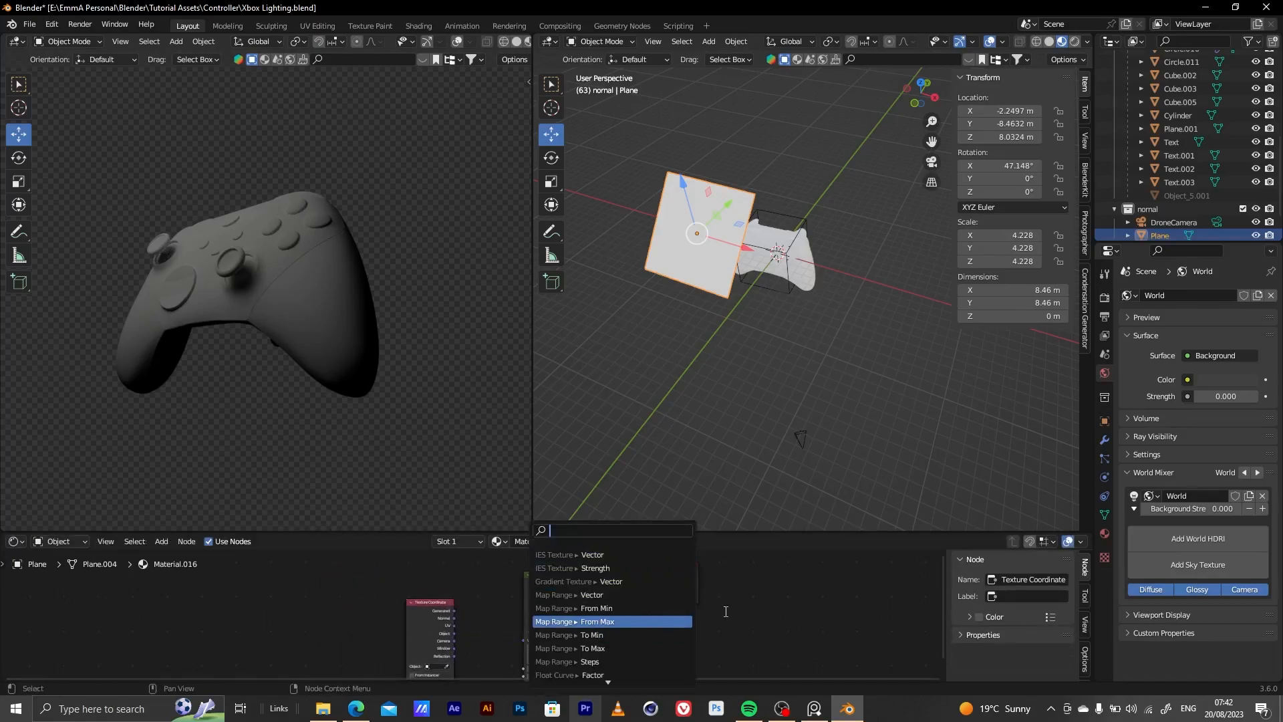
{"action": "key", "text": "Escape"}
{"action": "left_click_drag", "start_coordinate": [452, 611], "coordinate": [524, 641]}
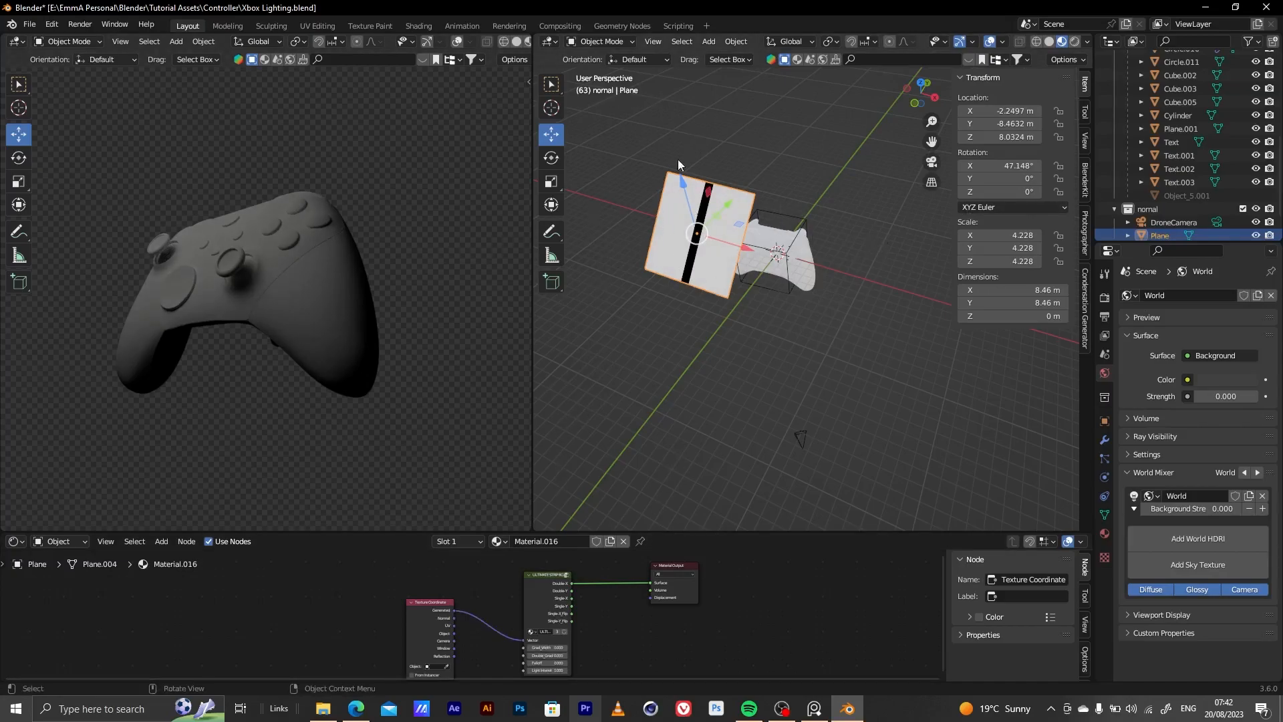
Set the strip box group's gradient width to about 0.258 and its light intensity to 15
{"action": "middle_click_drag", "start_coordinate": [601, 575], "coordinate": [615, 539]}
{"action": "scroll", "coordinate": [570, 661], "scroll_direction": "up", "scroll_amount": 1}
{"action": "scroll", "coordinate": [663, 640], "scroll_direction": "up", "scroll_amount": 2}
{"action": "scroll", "coordinate": [746, 620], "scroll_direction": "up", "scroll_amount": 3}
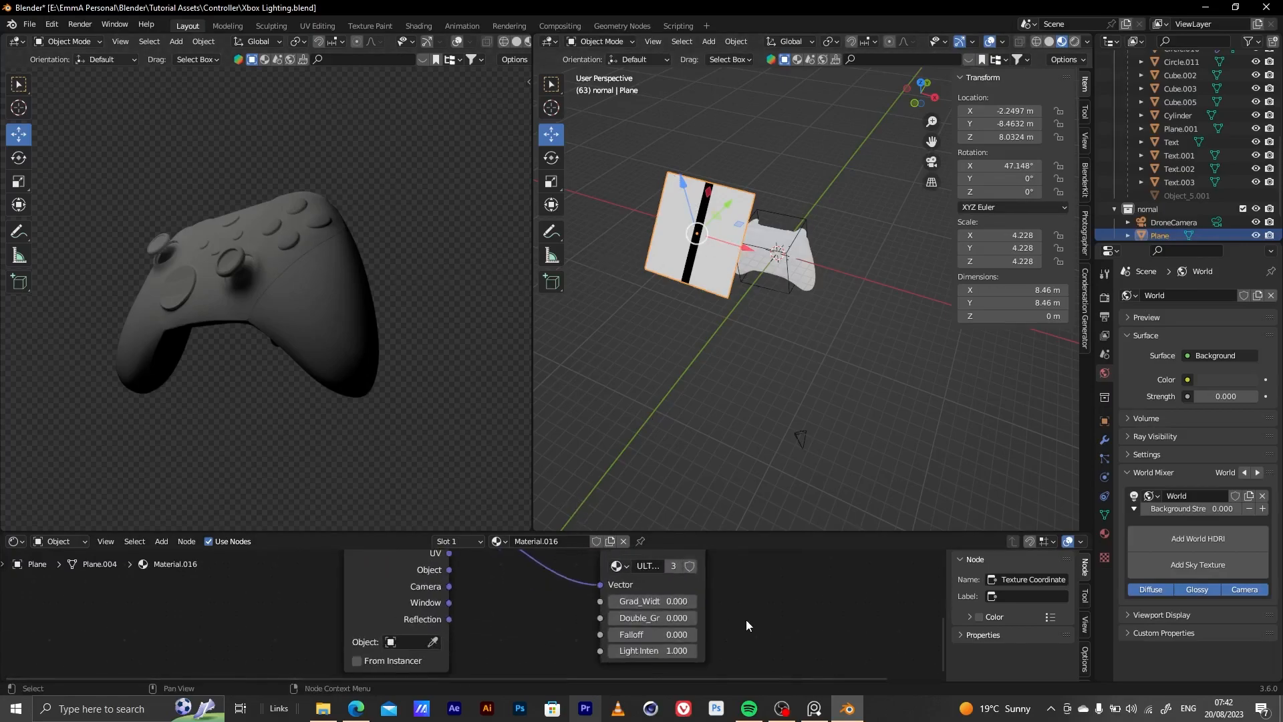
{"action": "left_click_drag", "start_coordinate": [546, 603], "coordinate": [572, 604]}
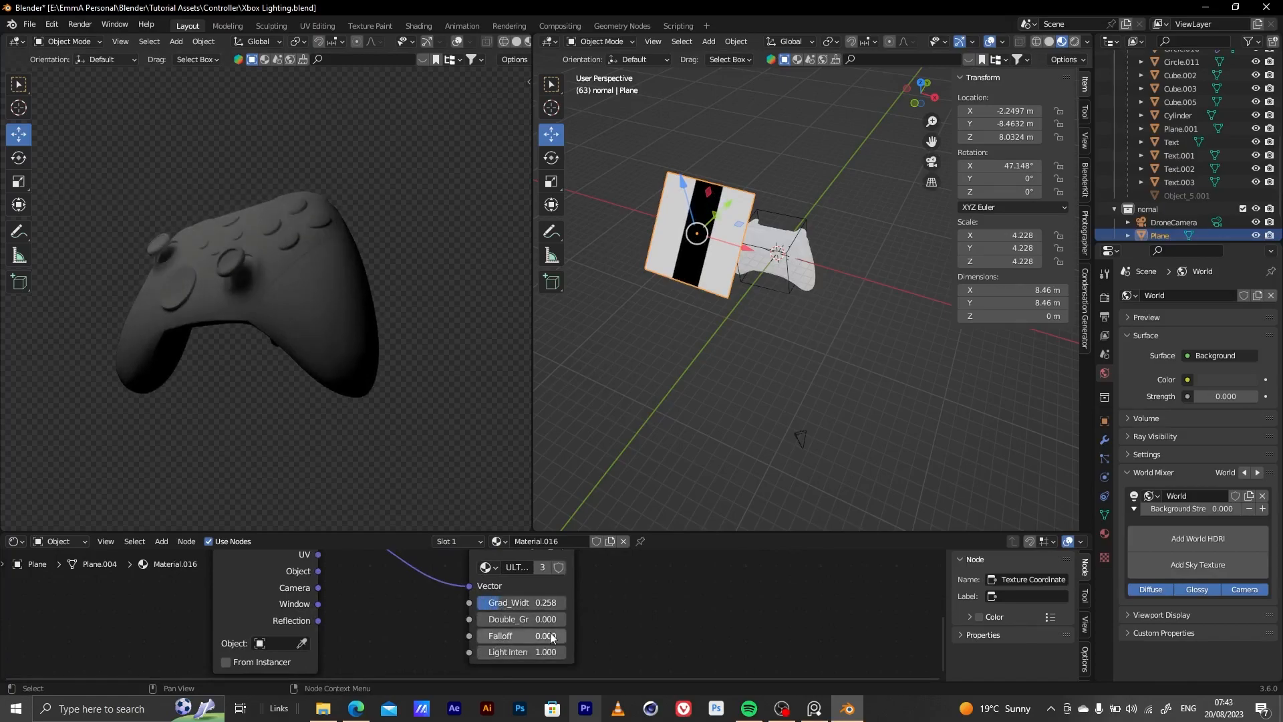
{"action": "left_click_drag", "start_coordinate": [552, 652], "coordinate": [571, 652]}
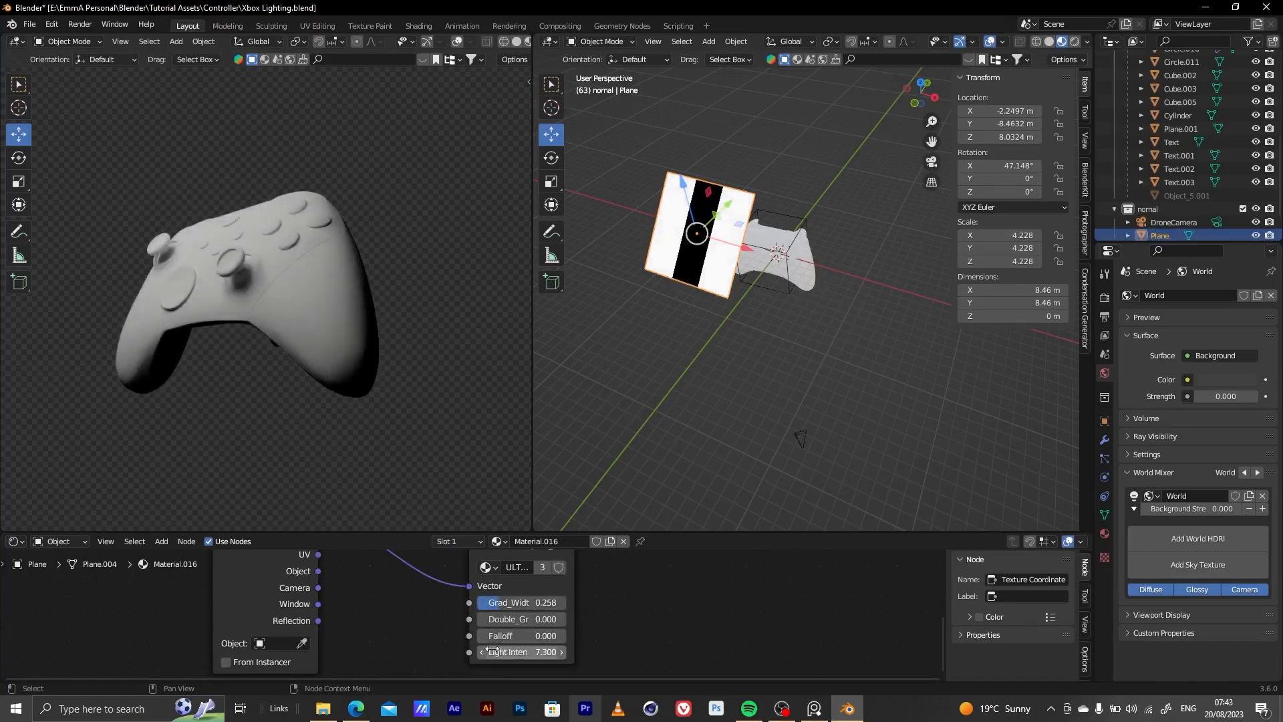
{"action": "left_click", "coordinate": [539, 652]}
{"action": "type", "text": "1"}
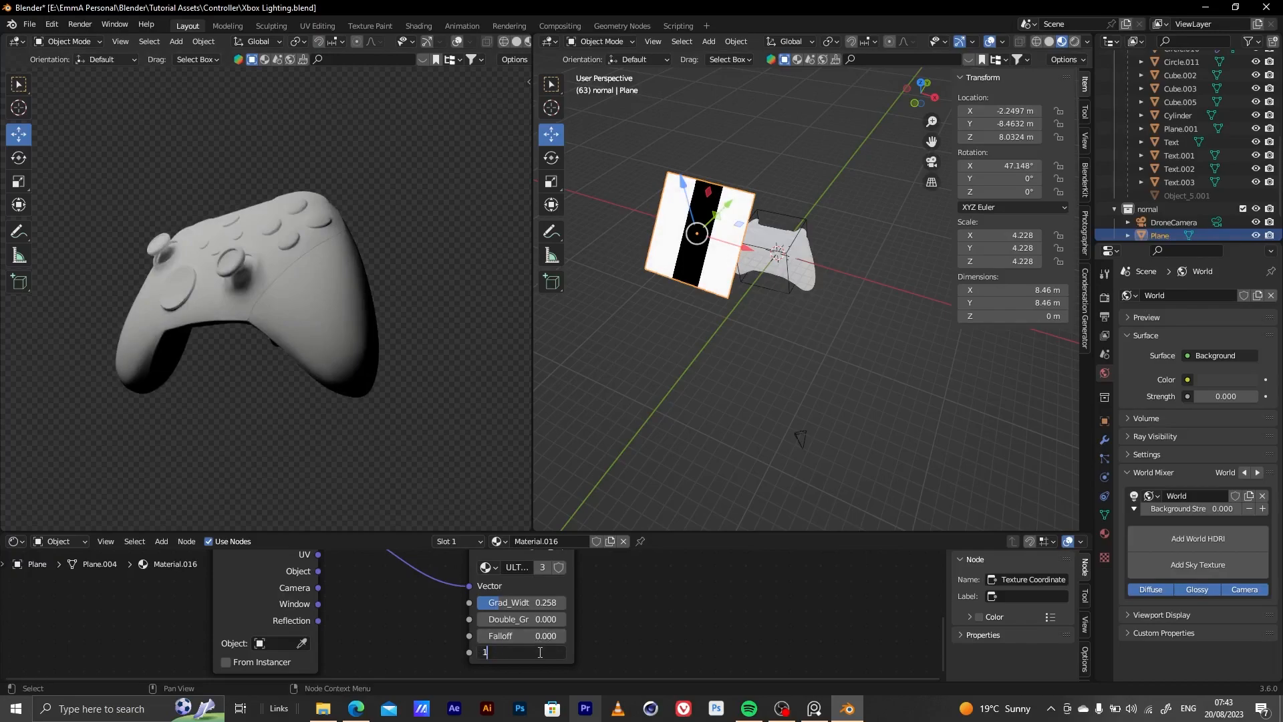
{"action": "type", "text": "5"}
{"action": "key", "text": "Return"}
Raise the light plane to about Z 14.04 m and set its strip box falloff to about 0.167
{"action": "middle_click_drag", "start_coordinate": [741, 238], "coordinate": [628, 223]}
{"action": "left_click_drag", "start_coordinate": [732, 177], "coordinate": [707, 72]}
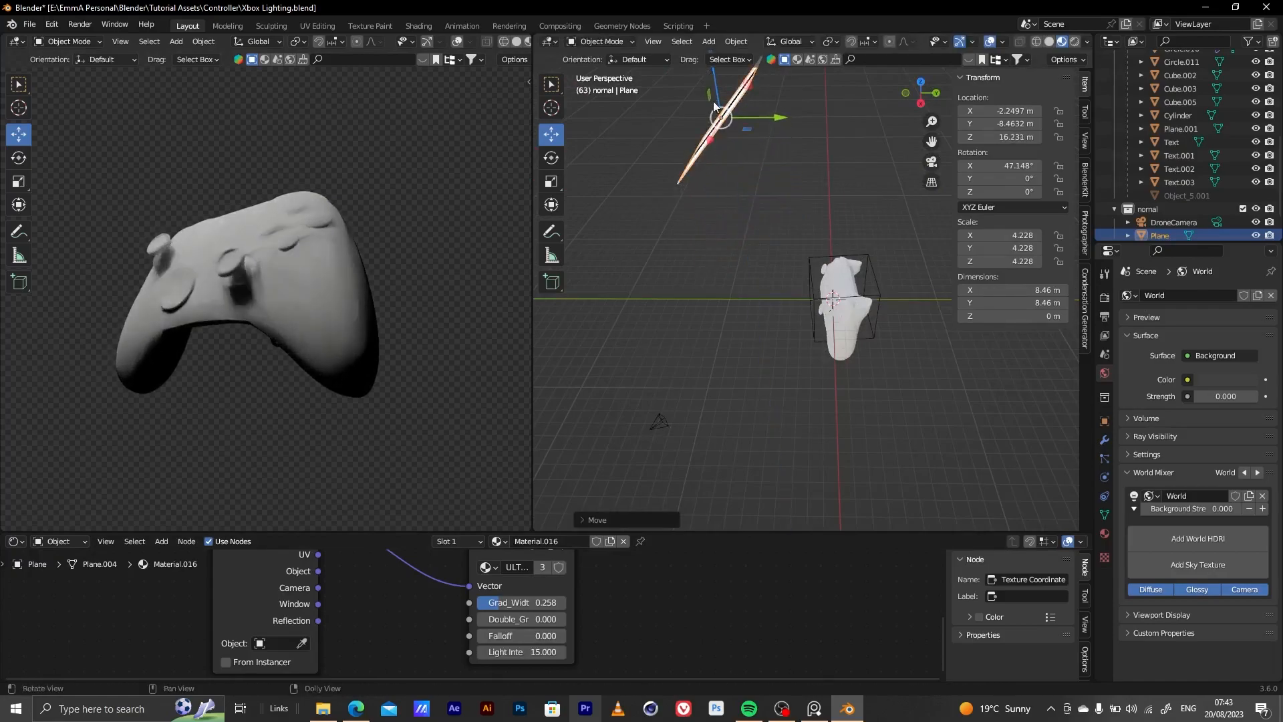
{"action": "middle_click_drag", "start_coordinate": [729, 154], "coordinate": [727, 235], "text": "shift"}
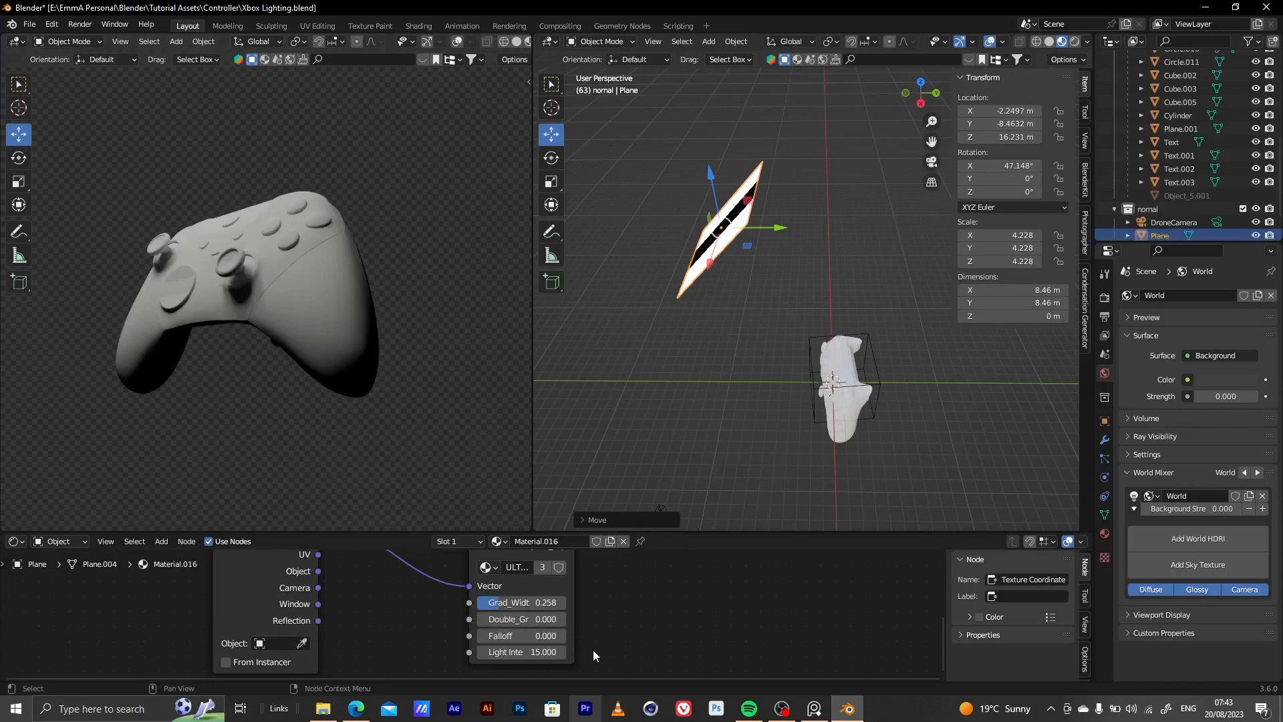
{"action": "middle_click_drag", "start_coordinate": [587, 612], "coordinate": [581, 599]}
{"action": "left_click_drag", "start_coordinate": [544, 625], "coordinate": [594, 625]}
{"action": "left_click_drag", "start_coordinate": [712, 178], "coordinate": [714, 202]}
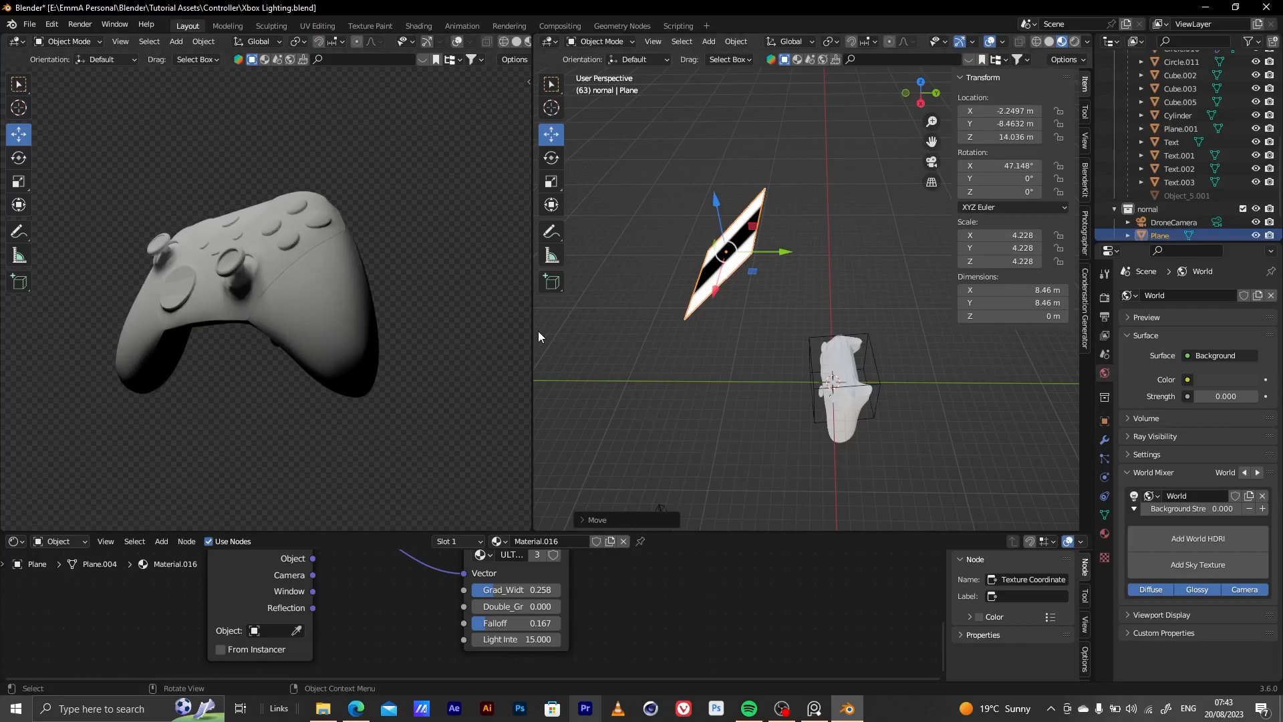
Add a second mesh plane at the origin and scale it up to about 12.047
{"action": "middle_click_drag", "start_coordinate": [821, 382], "coordinate": [727, 356]}
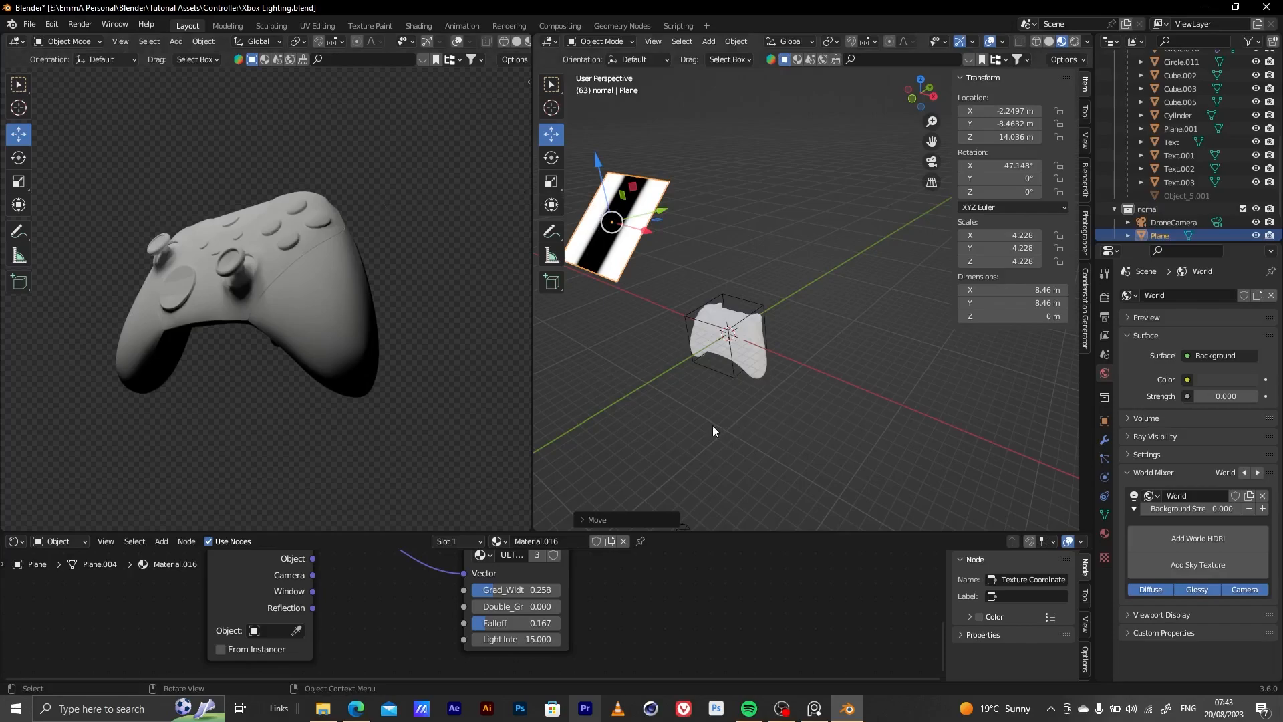
{"action": "key", "text": "shift+a"}
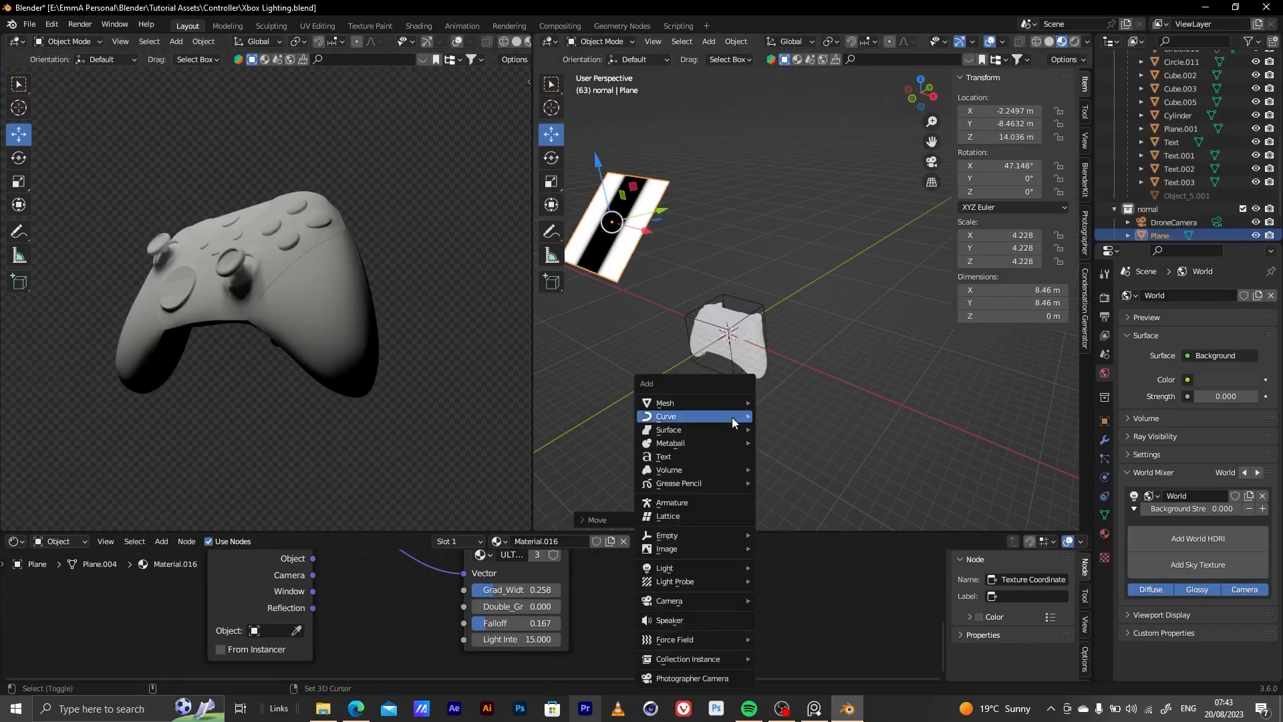
{"action": "mouse_move", "coordinate": [736, 404]}
{"action": "left_click", "coordinate": [791, 400]}
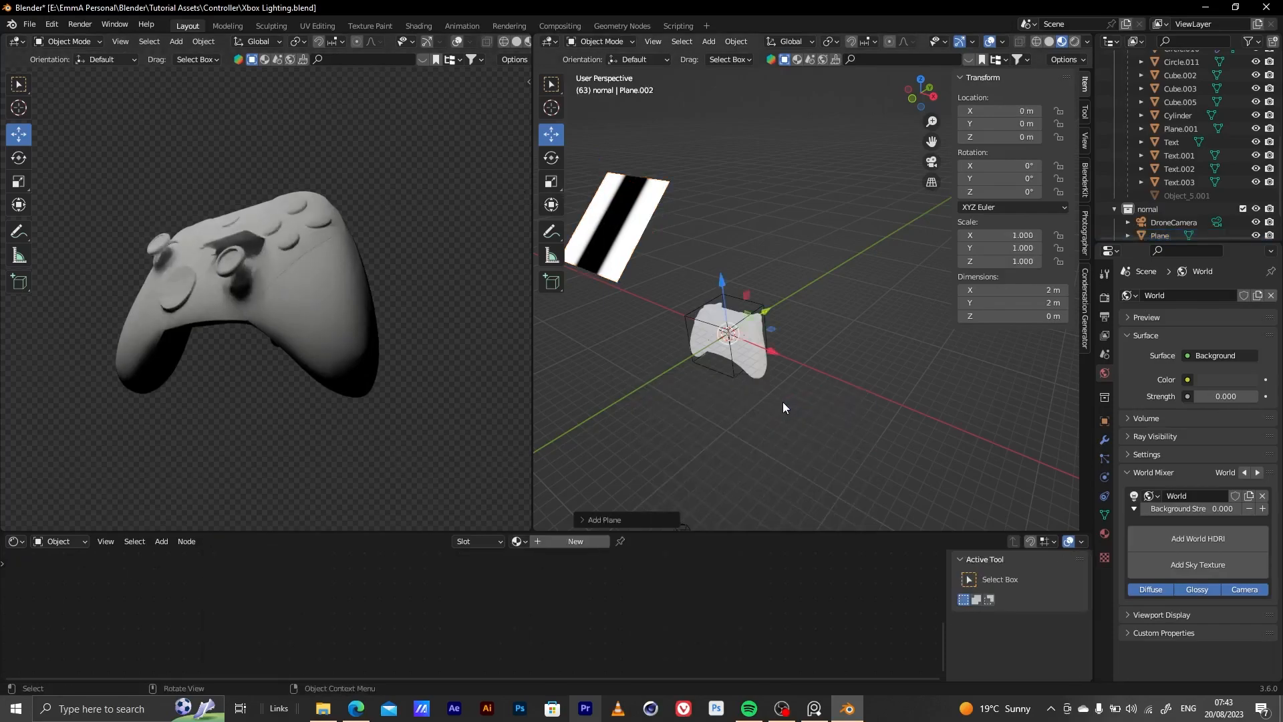
{"action": "key", "text": "s"}
{"action": "left_click", "coordinate": [665, 336]}
{"action": "key", "text": "s"}
{"action": "left_click", "coordinate": [853, 380]}
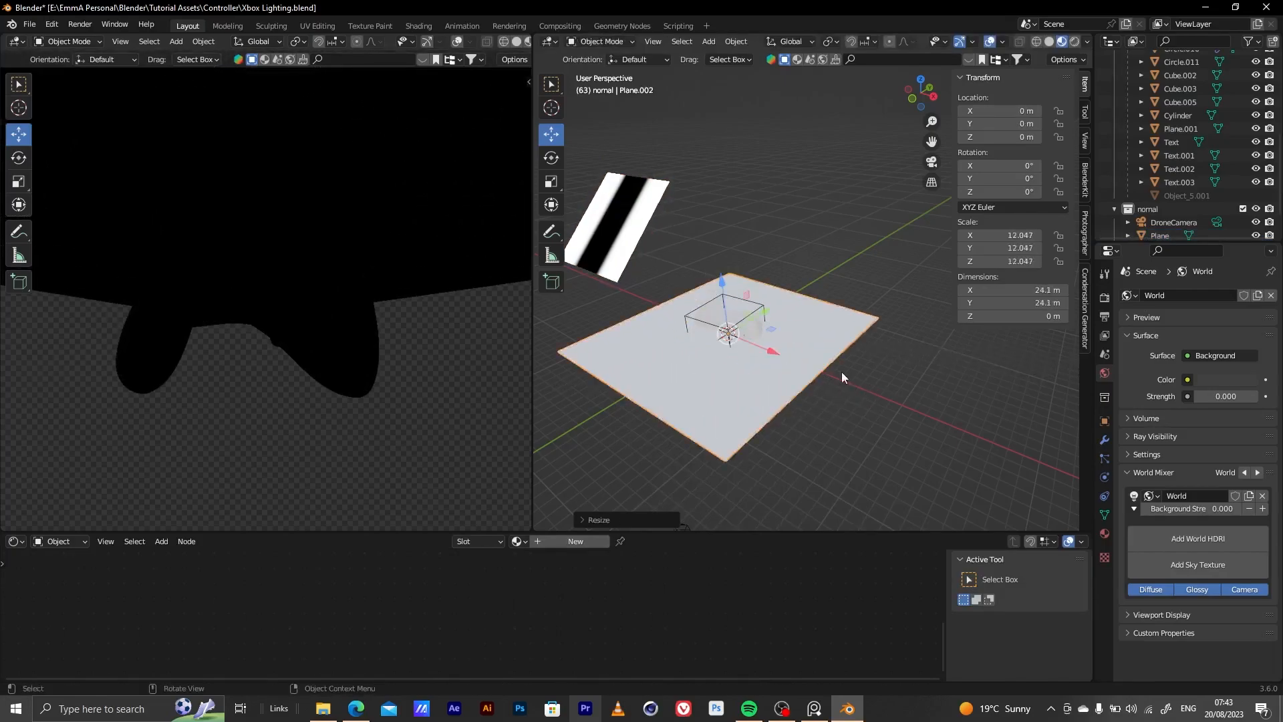
Give the large plane a new material and lower it beneath the controller to about Z -10.12 m
{"action": "left_click", "coordinate": [575, 541]}
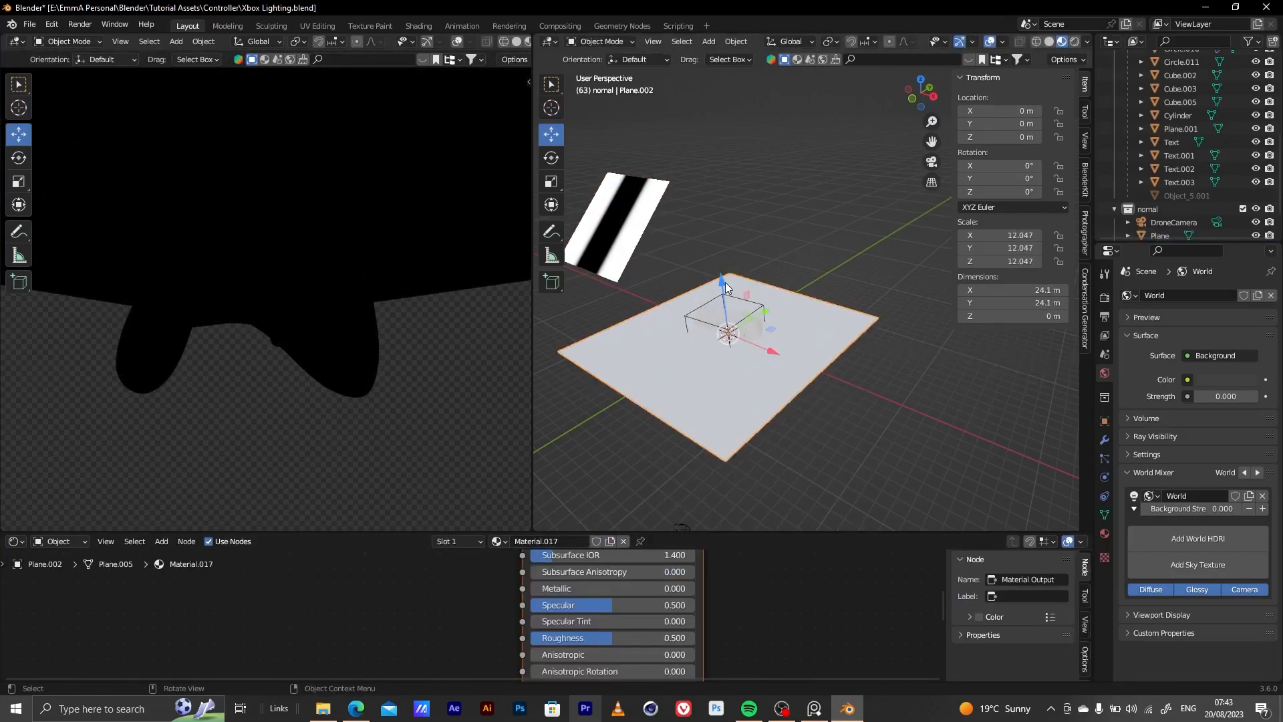
{"action": "left_click_drag", "start_coordinate": [722, 282], "coordinate": [725, 361]}
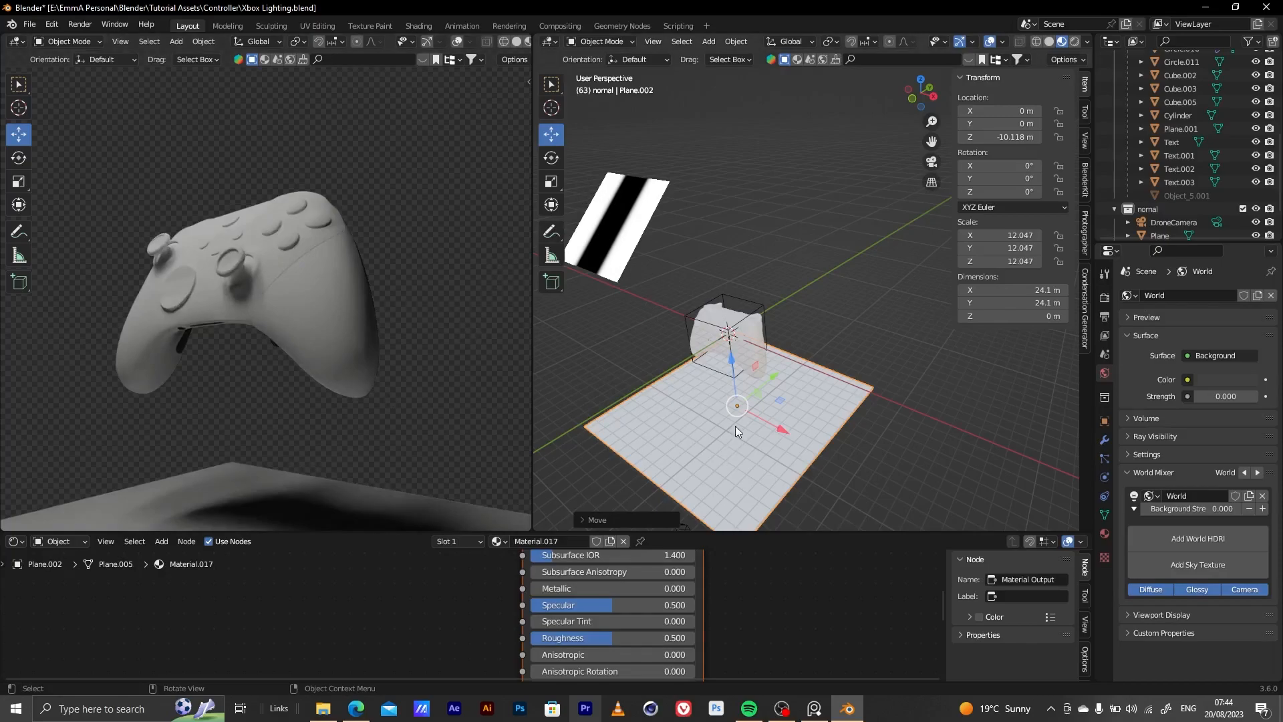
Select the striped light plane and set its strip box light intensity to 20
{"action": "left_click", "coordinate": [603, 225]}
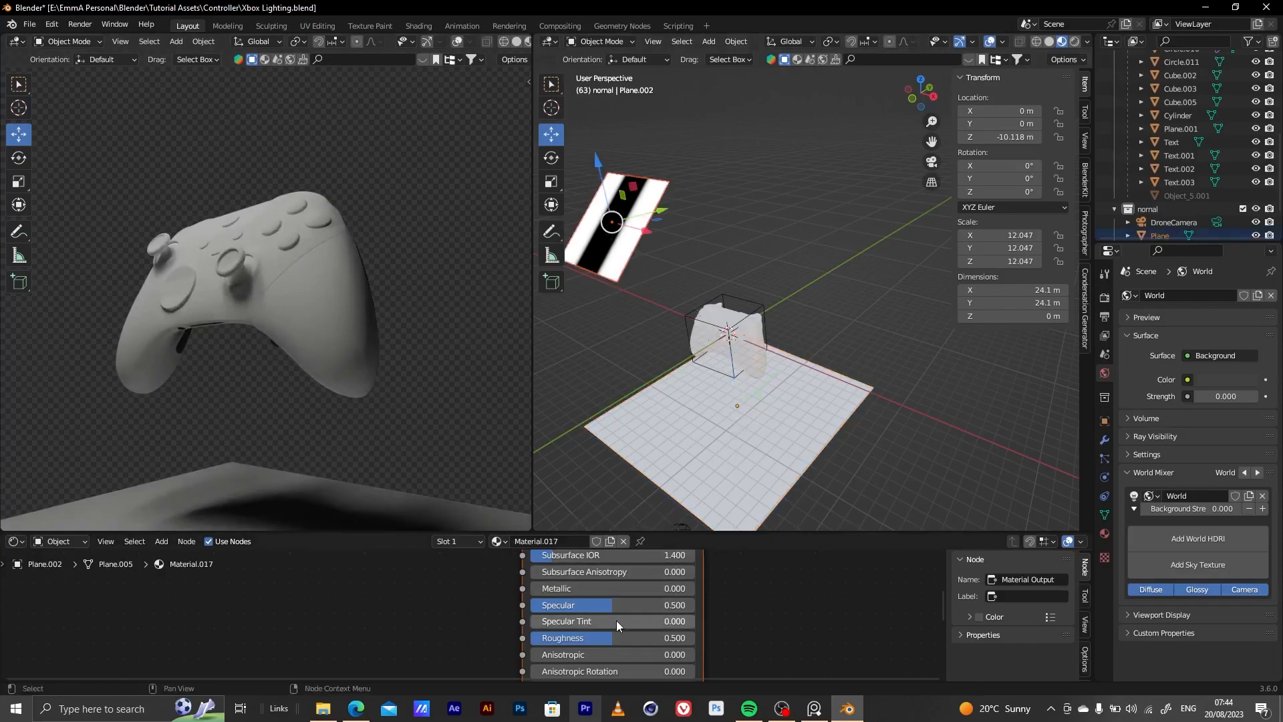
{"action": "scroll", "coordinate": [488, 652], "scroll_direction": "down", "scroll_amount": 5}
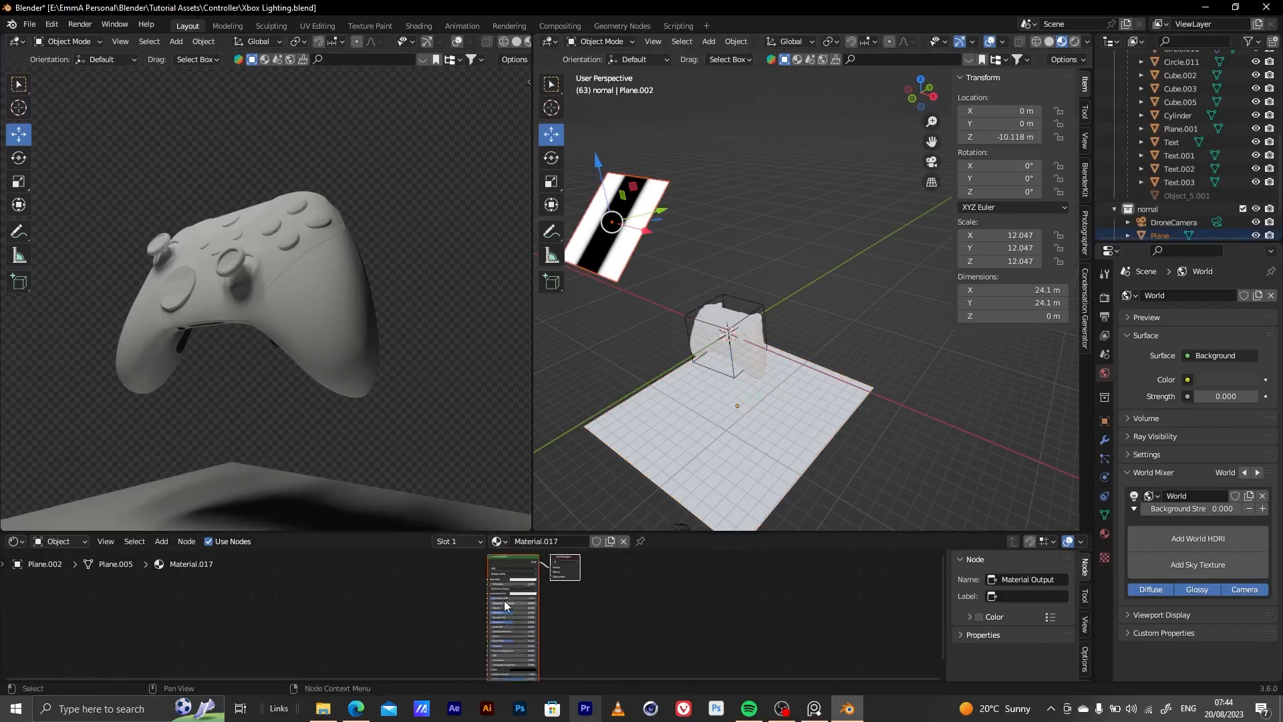
{"action": "scroll", "coordinate": [468, 589], "scroll_direction": "up", "scroll_amount": 8}
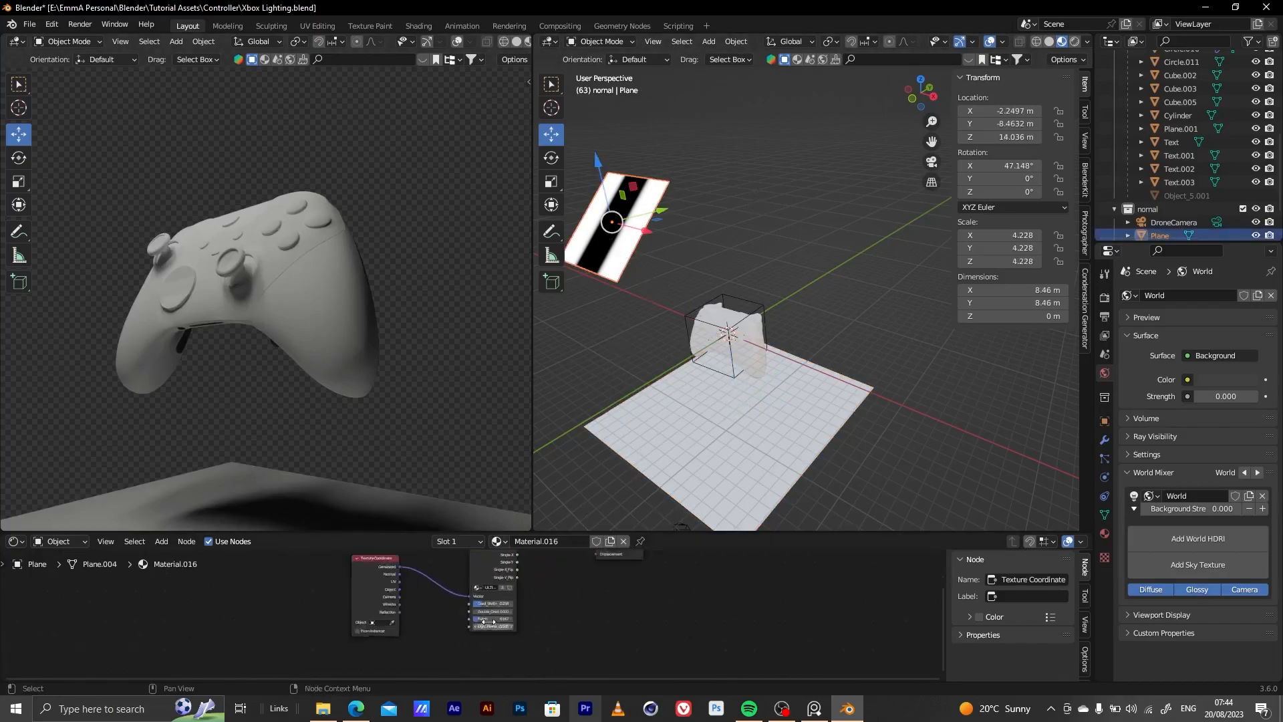
{"action": "left_click", "coordinate": [560, 647]}
{"action": "type", "text": "2"}
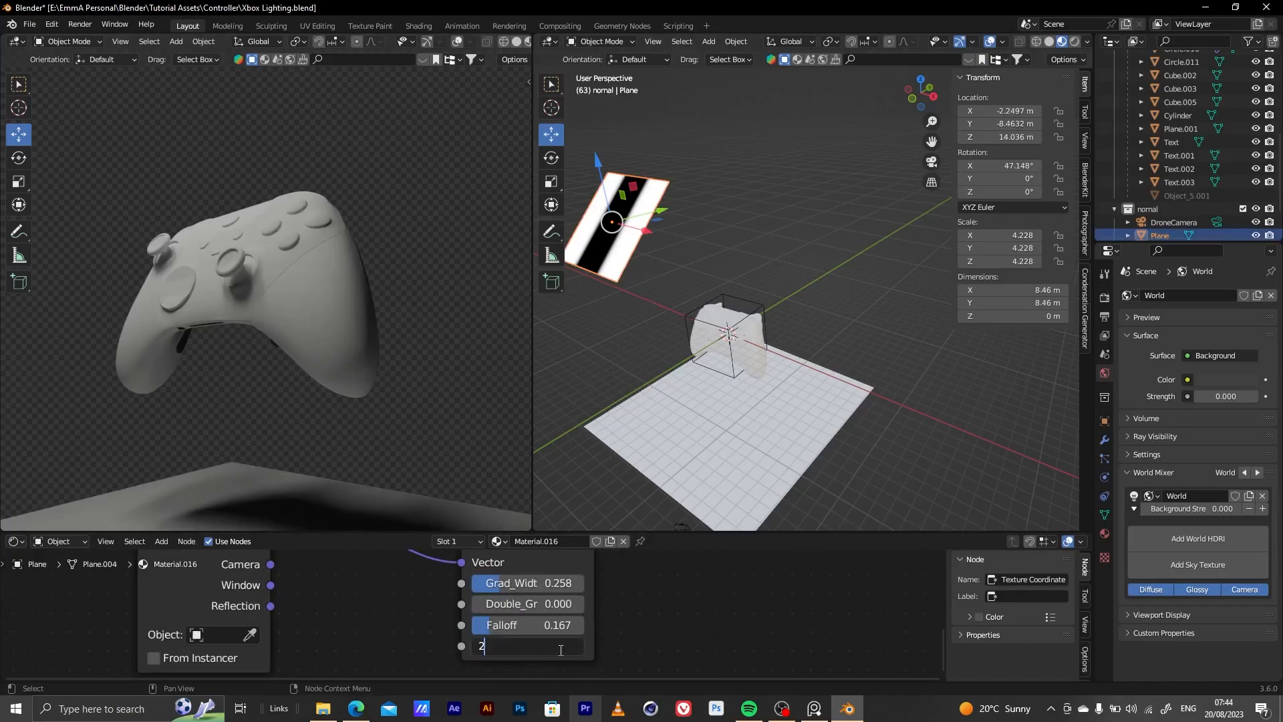
{"action": "type", "text": "0"}
{"action": "key", "text": "Return"}
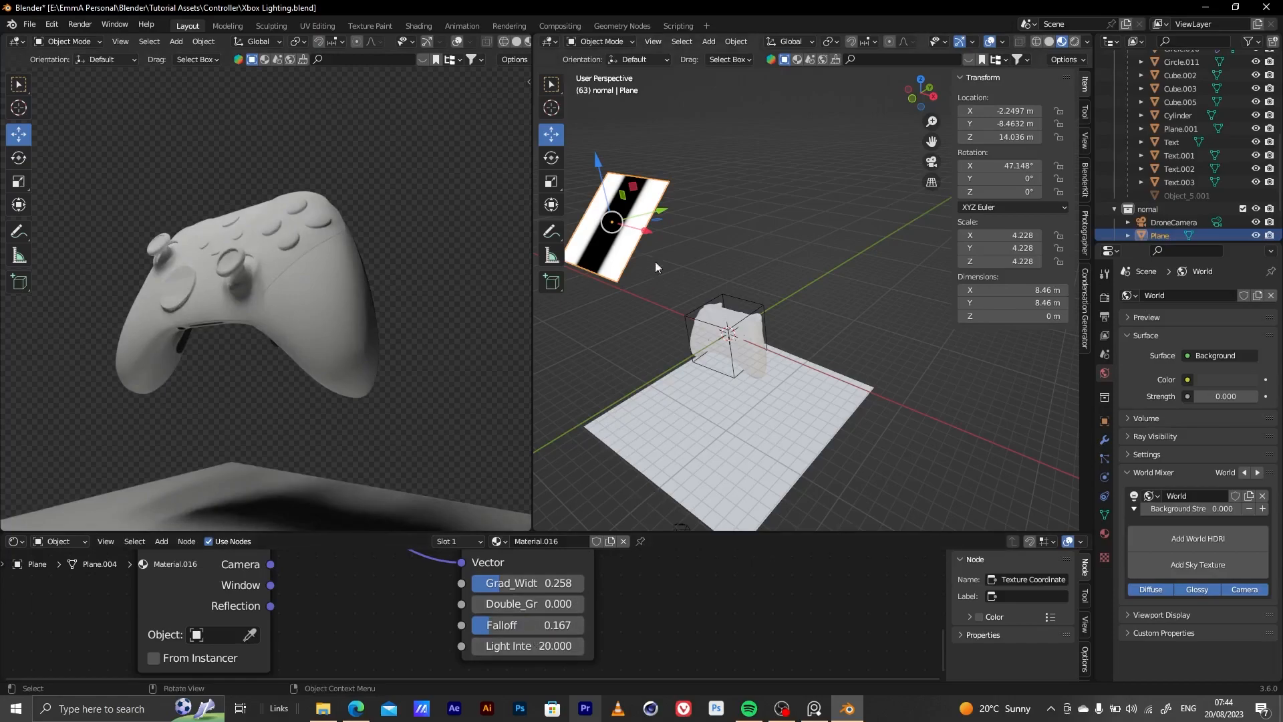
Move the striped light plane to about Y -5.52 m and Z 12.13 m and tilt it to about 18.6° around X
{"action": "left_click_drag", "start_coordinate": [598, 164], "coordinate": [642, 206]}
{"action": "left_click_drag", "start_coordinate": [677, 253], "coordinate": [708, 230]}
{"action": "mouse_move", "coordinate": [639, 194]}
{"action": "left_mouse_down"}
{"action": "mouse_move", "coordinate": [645, 153]}
{"action": "mouse_move", "coordinate": [647, 182]}
{"action": "mouse_move", "coordinate": [612, 208]}
{"action": "mouse_move", "coordinate": [654, 196]}
{"action": "left_mouse_up"}
{"action": "left_click", "coordinate": [18, 159]}
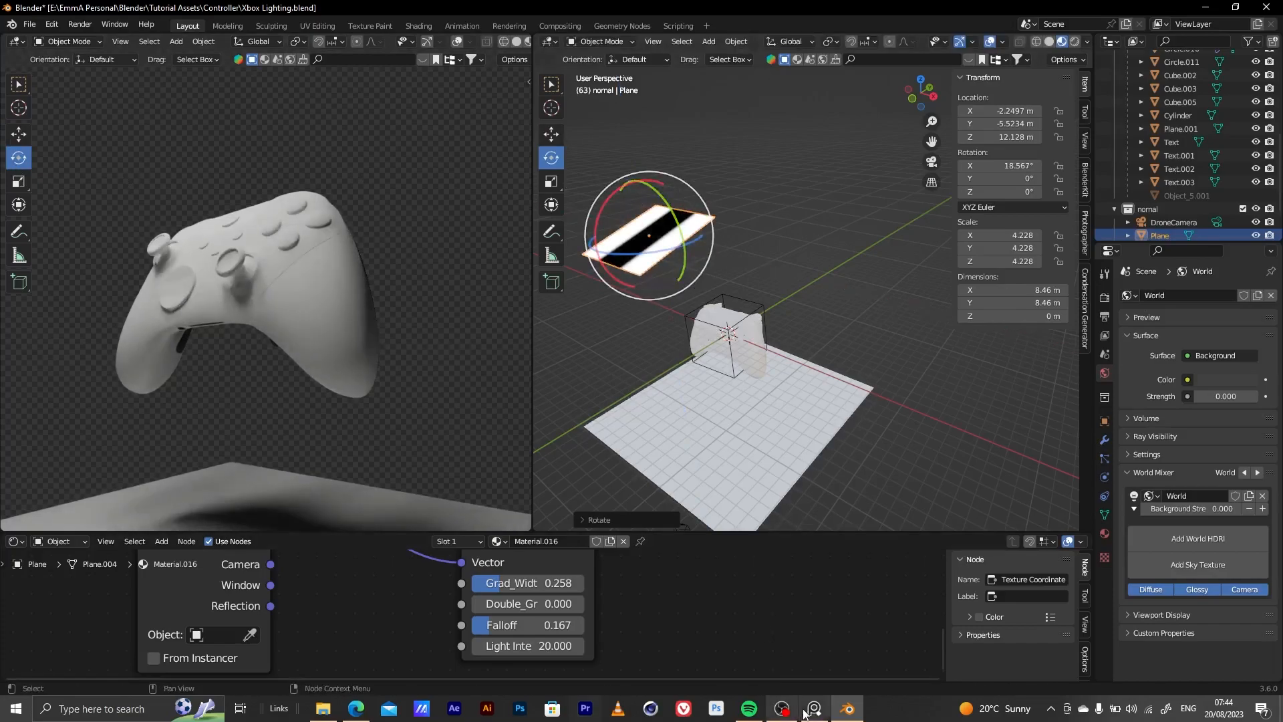
{"action": "left_click", "coordinate": [814, 710]}
{"action": "left_click", "coordinate": [814, 712]}
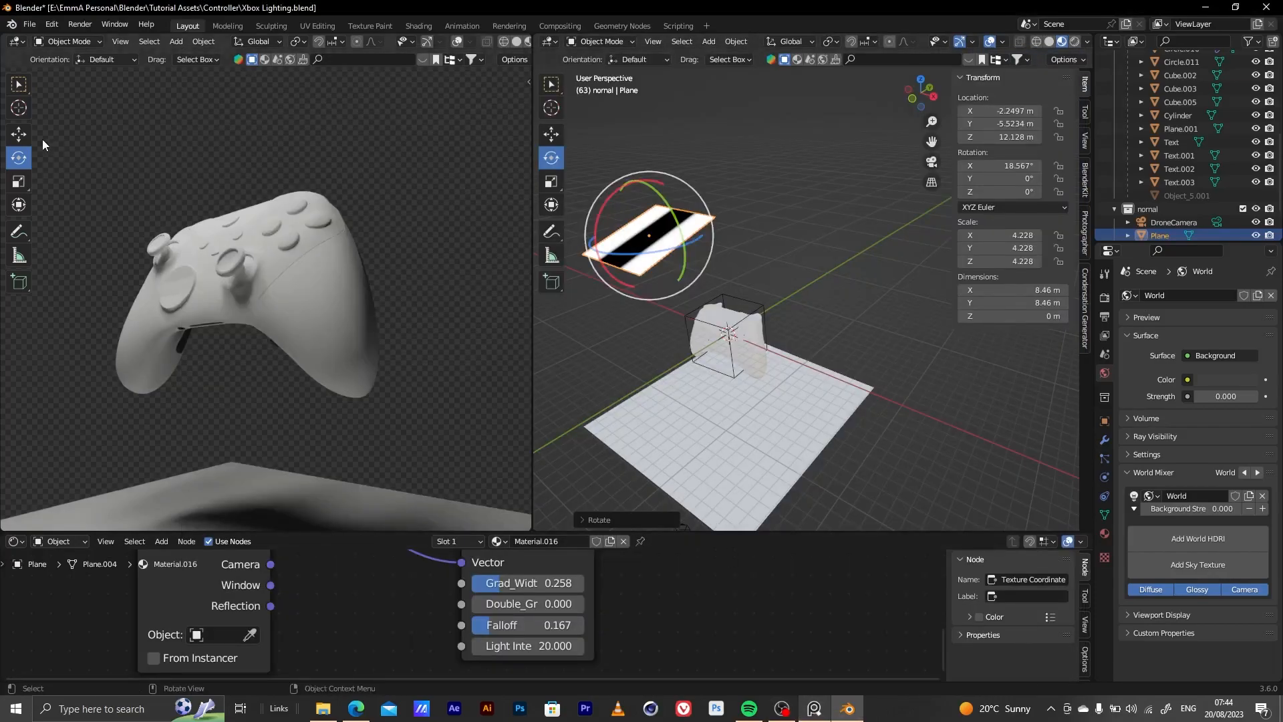
Move the striped light plane along Y to about -4.51 m
{"action": "left_click", "coordinate": [18, 134]}
{"action": "left_click_drag", "start_coordinate": [689, 226], "coordinate": [657, 325]}
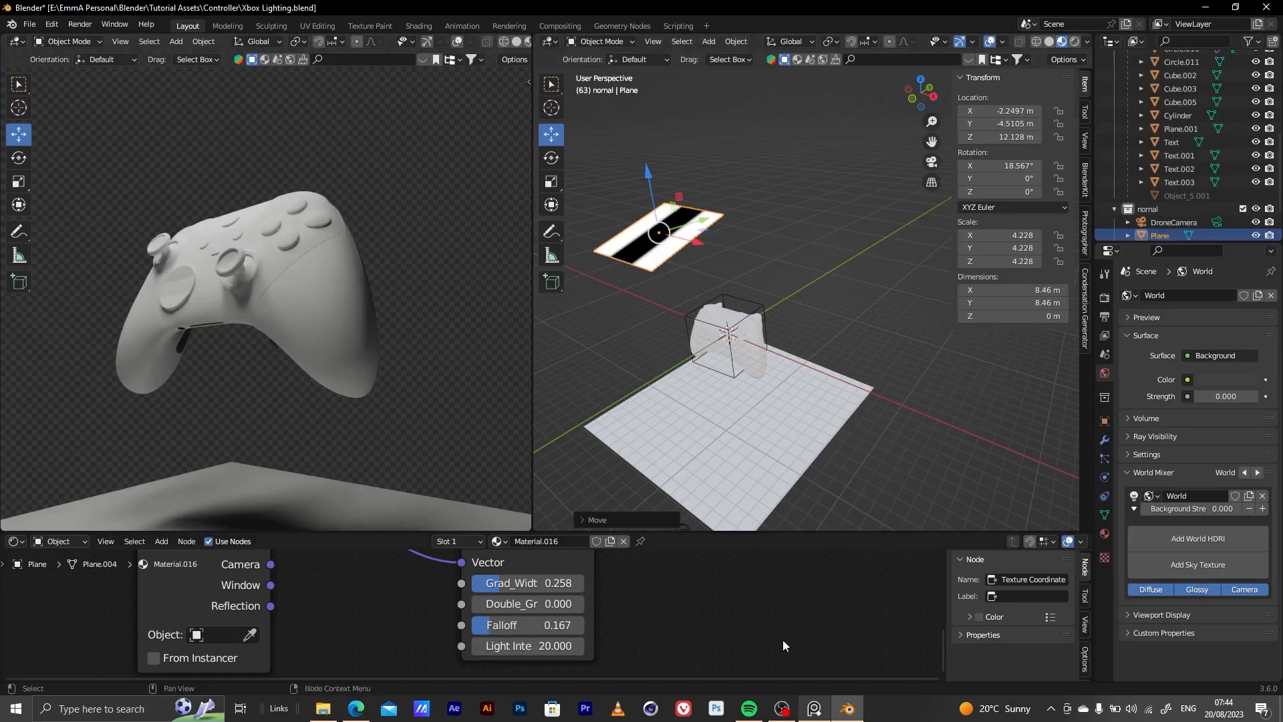
{"action": "left_click", "coordinate": [816, 710]}
Hide the striped light plane and the large lower plane in the viewport
{"action": "scroll", "coordinate": [1173, 182], "scroll_direction": "down", "scroll_amount": 3}
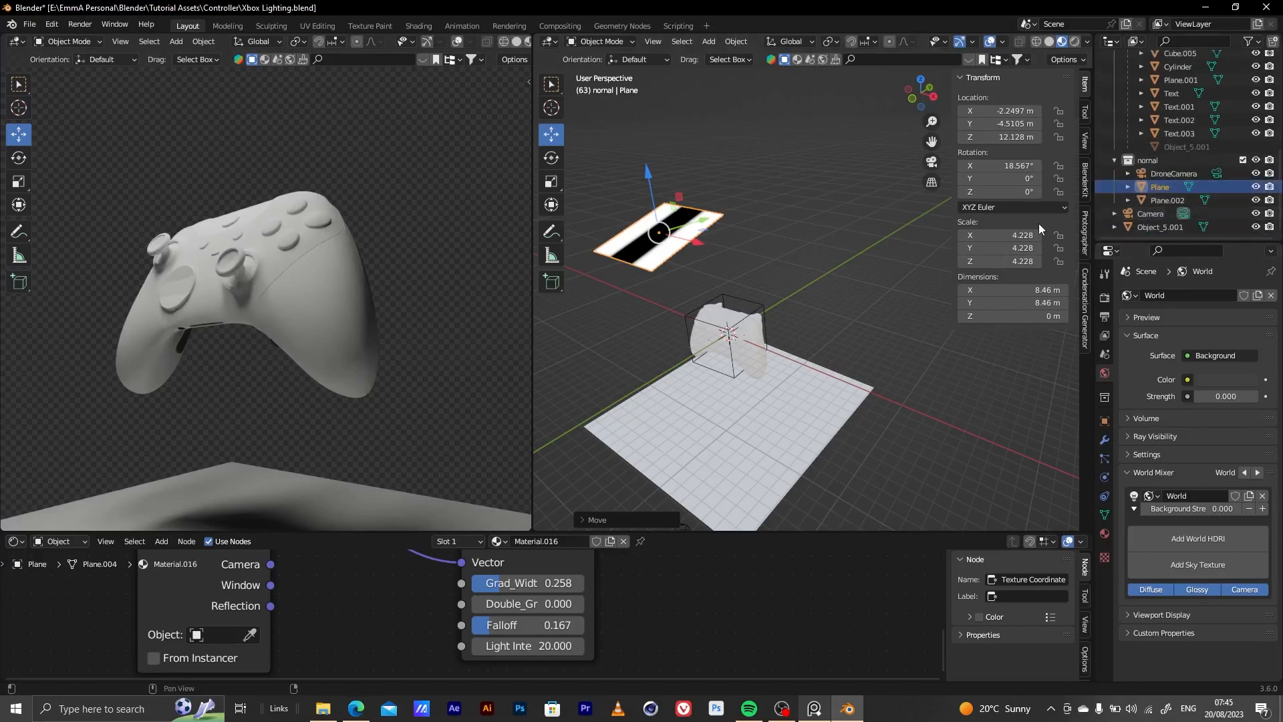
{"action": "left_click", "coordinate": [1256, 188]}
{"action": "left_click", "coordinate": [1256, 199]}
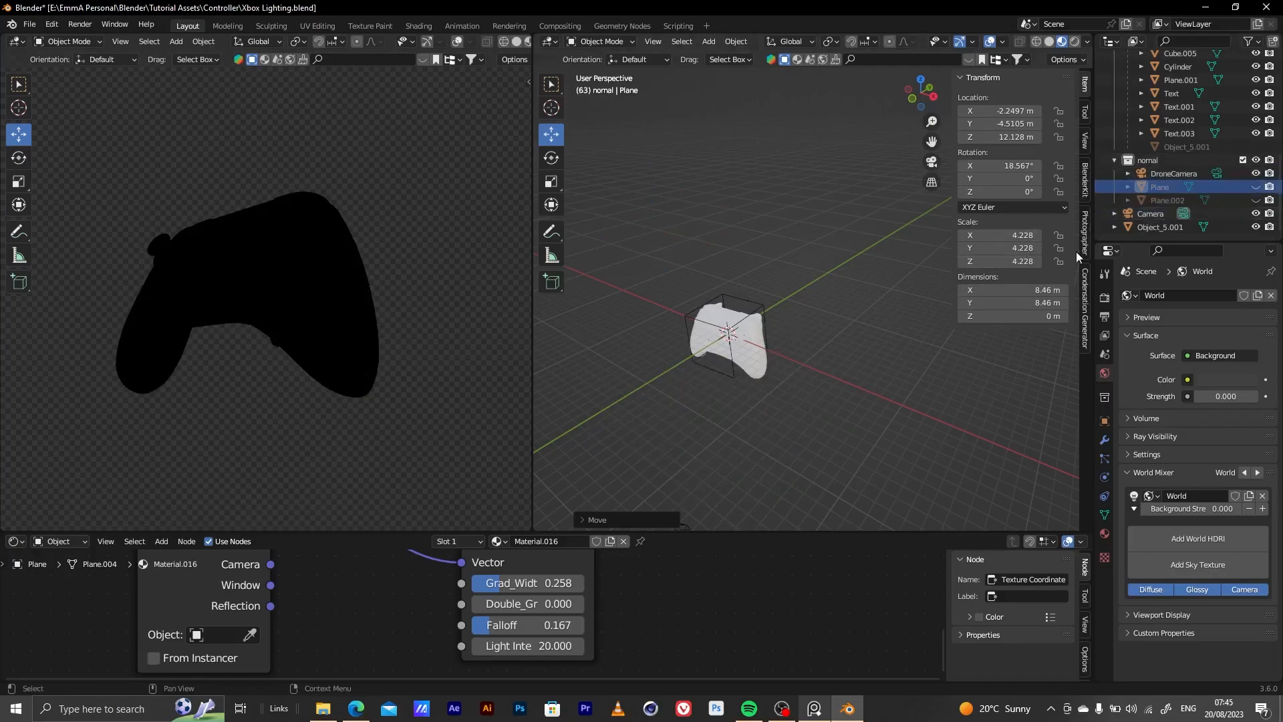
Add another mesh plane at the origin and scale it up to about 9.552
{"action": "key", "text": "shift+a"}
{"action": "mouse_move", "coordinate": [680, 371]}
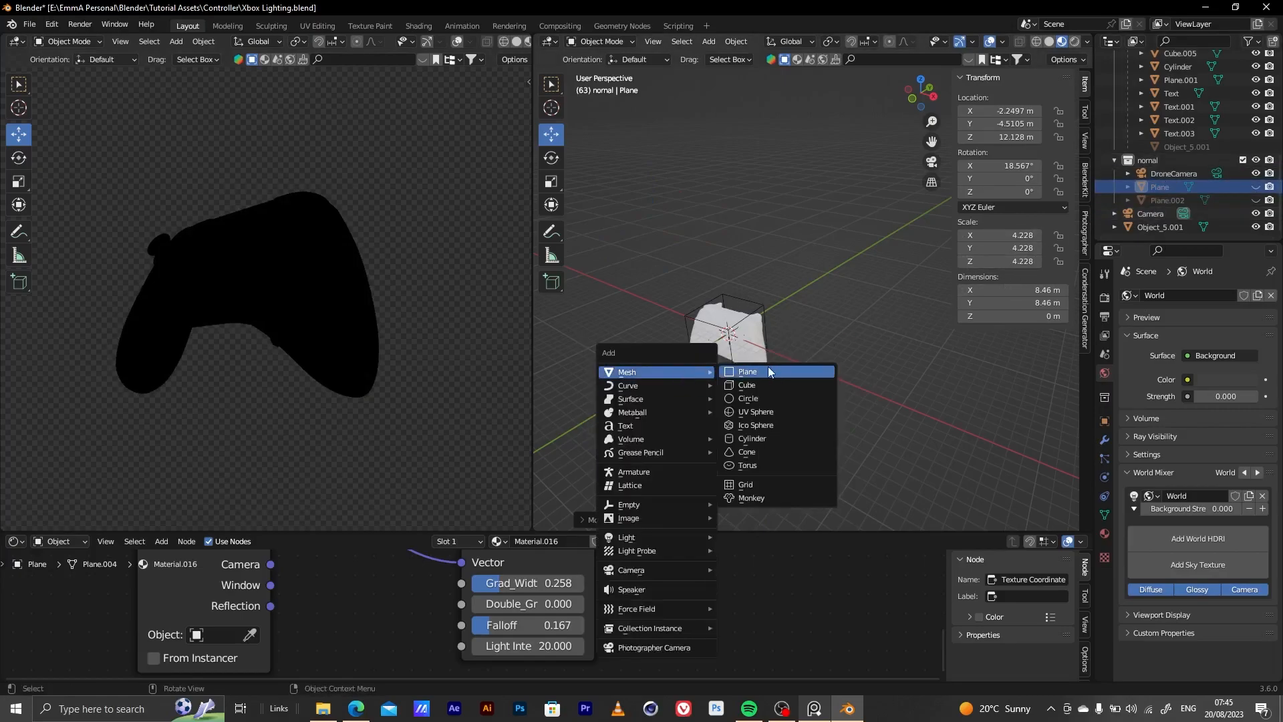
{"action": "left_click", "coordinate": [768, 366]}
{"action": "key", "text": "s"}
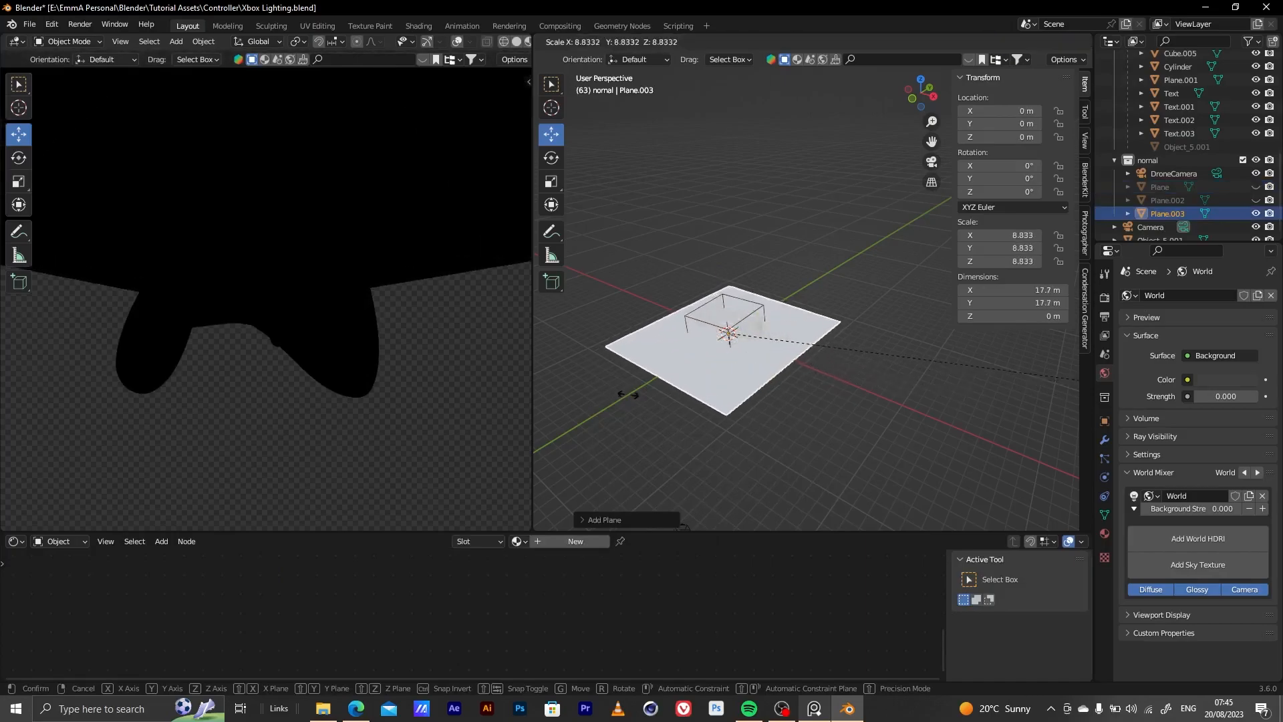
{"action": "left_click", "coordinate": [667, 387]}
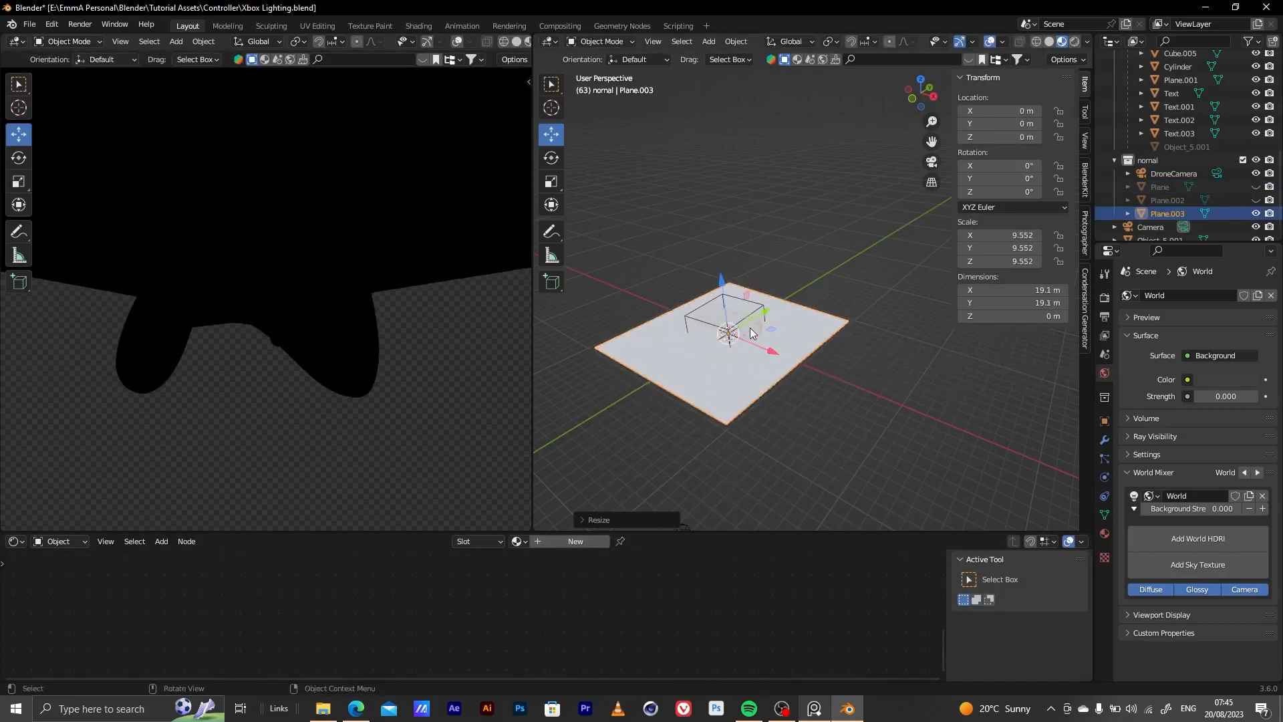
Move the new plane to about X 8.57 m and Y 15.48 m and rotate it about 86.8° around X
{"action": "key", "text": "g"}
{"action": "left_click", "coordinate": [912, 343]}
{"action": "left_click", "coordinate": [19, 158]}
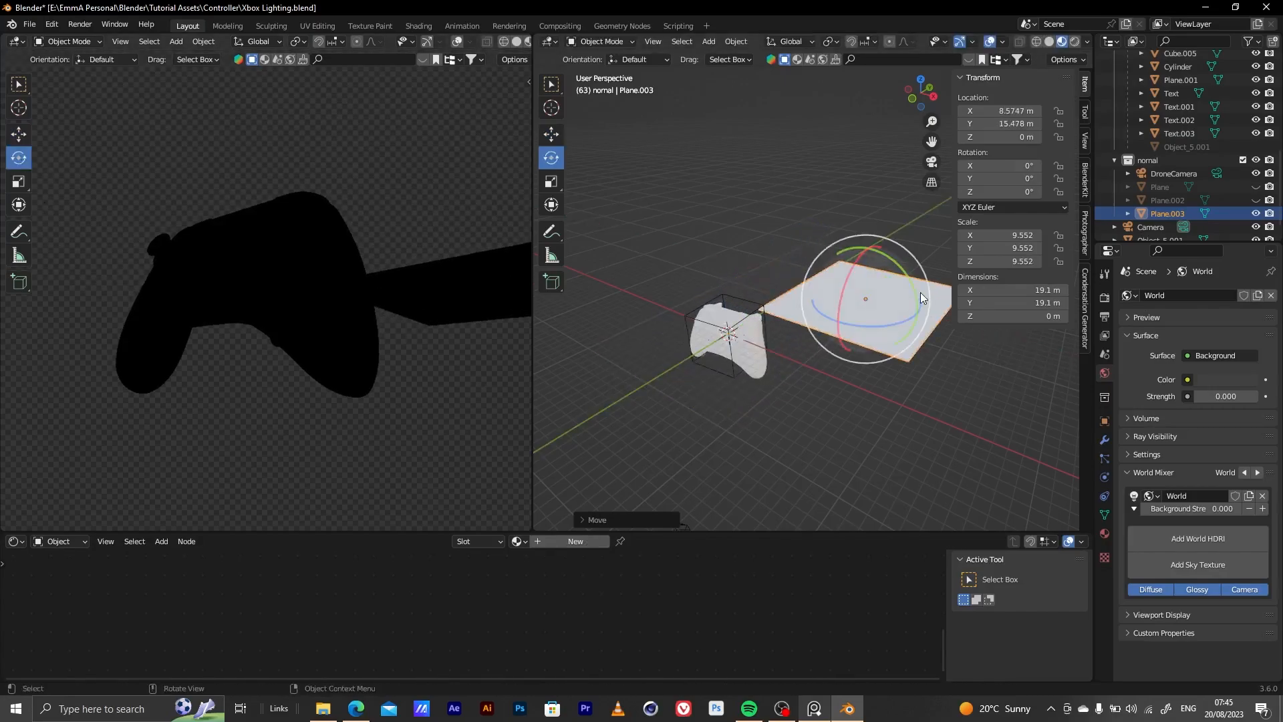
{"action": "left_click_drag", "start_coordinate": [840, 298], "coordinate": [847, 321]}
Give the upright plane a new material and delete its default Principled BSDF node
{"action": "left_click", "coordinate": [575, 541]}
{"action": "scroll", "coordinate": [596, 631], "scroll_direction": "down", "scroll_amount": 4}
{"action": "middle_click_drag", "start_coordinate": [596, 631], "coordinate": [601, 655]}
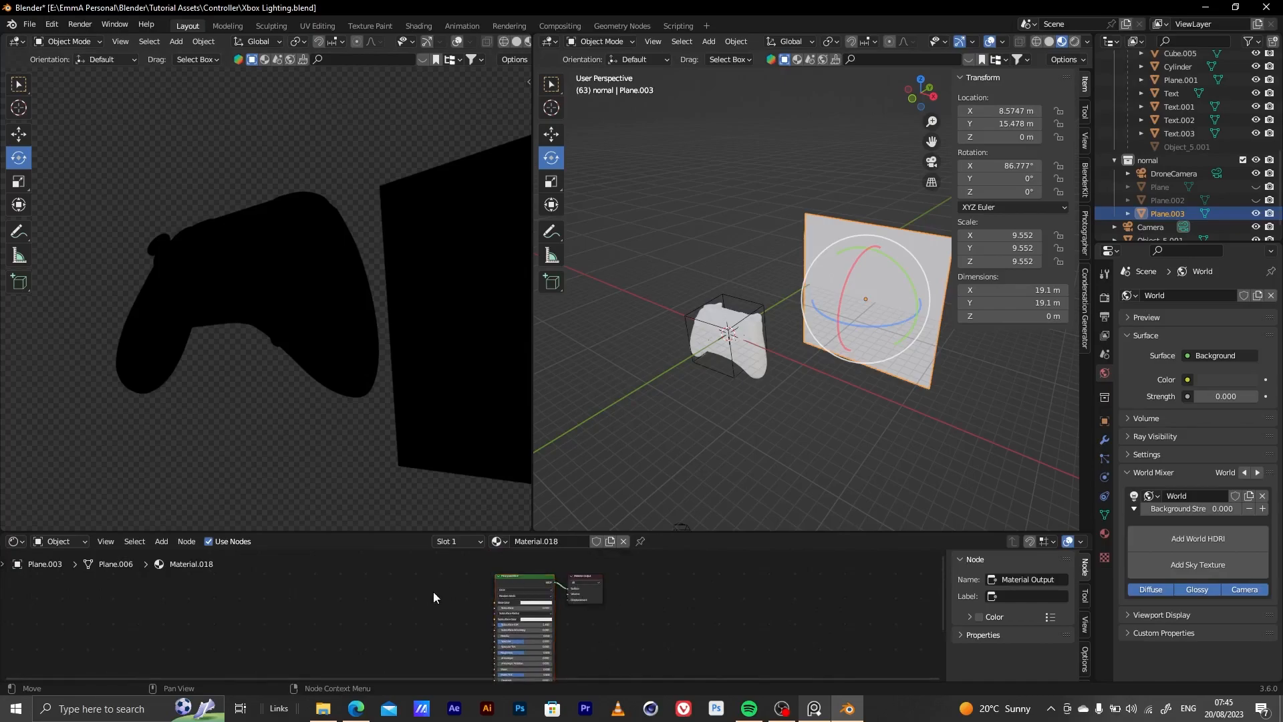
{"action": "left_click", "coordinate": [515, 579]}
{"action": "key", "text": "x"}
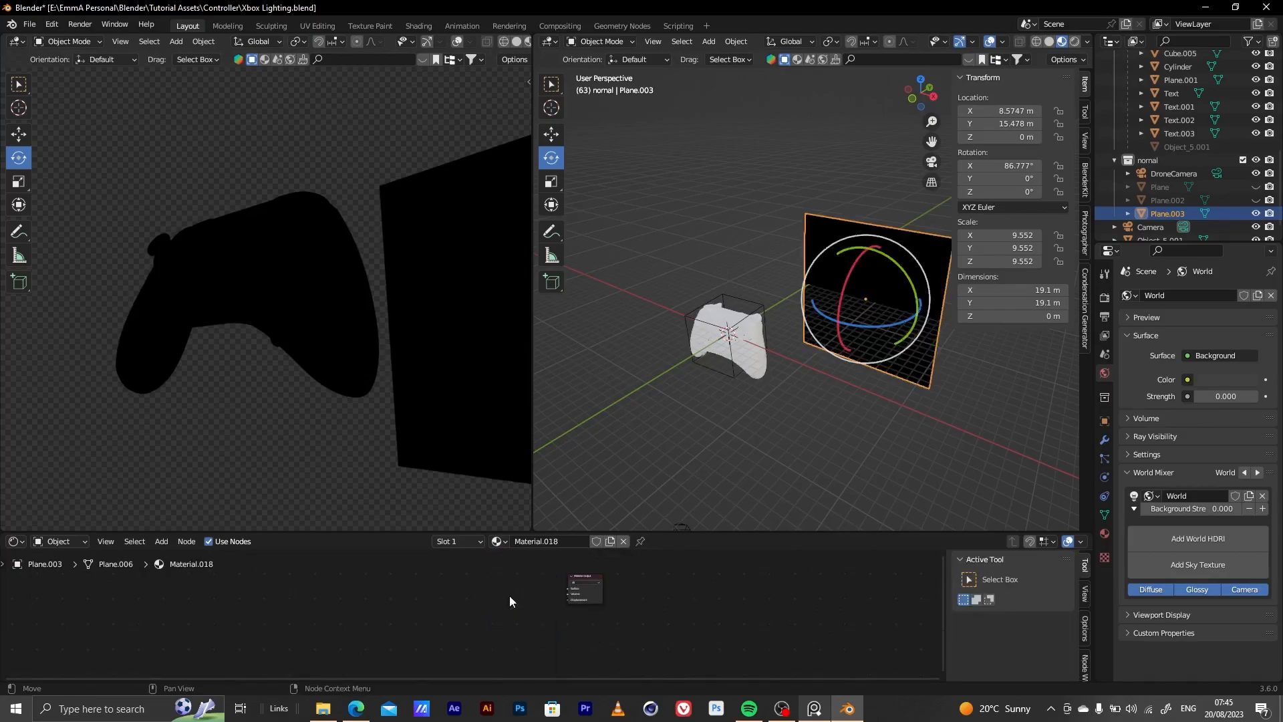
Add the ULTIMATE STRIP BOX group node and connect its Double-X output to the Material Output's Surface input
{"action": "key", "text": "shift+a"}
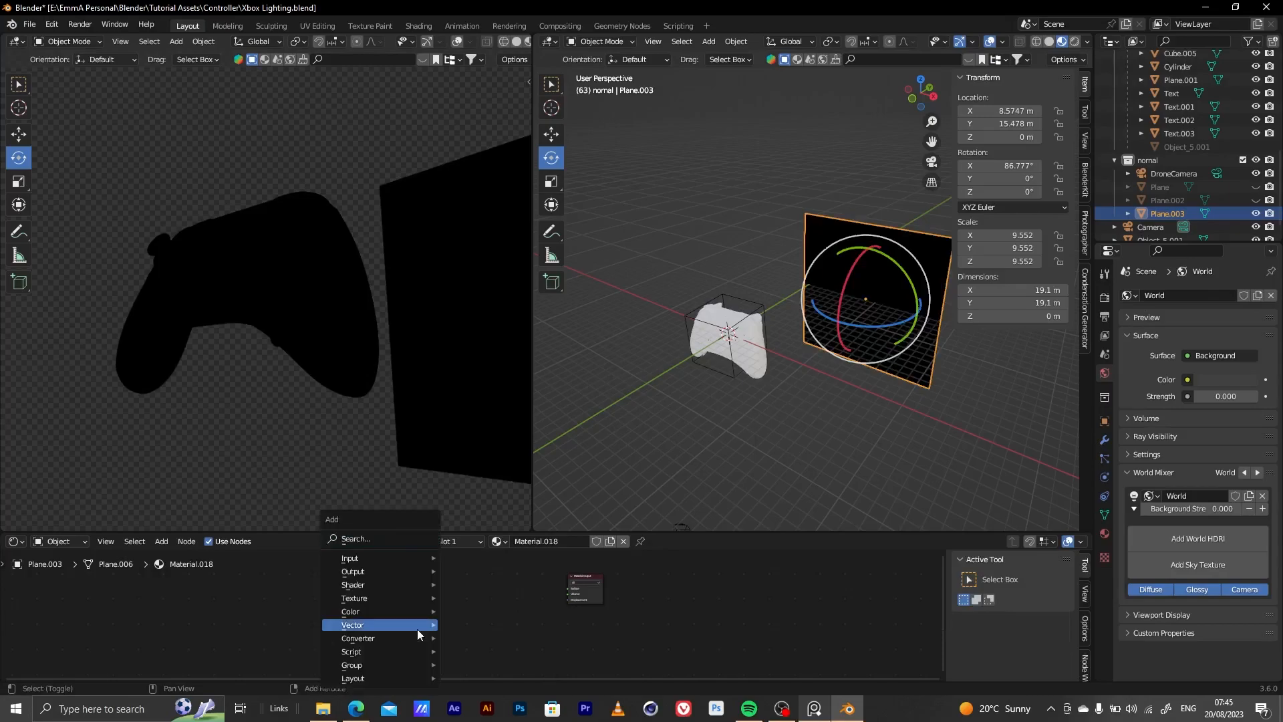
{"action": "mouse_move", "coordinate": [413, 665]}
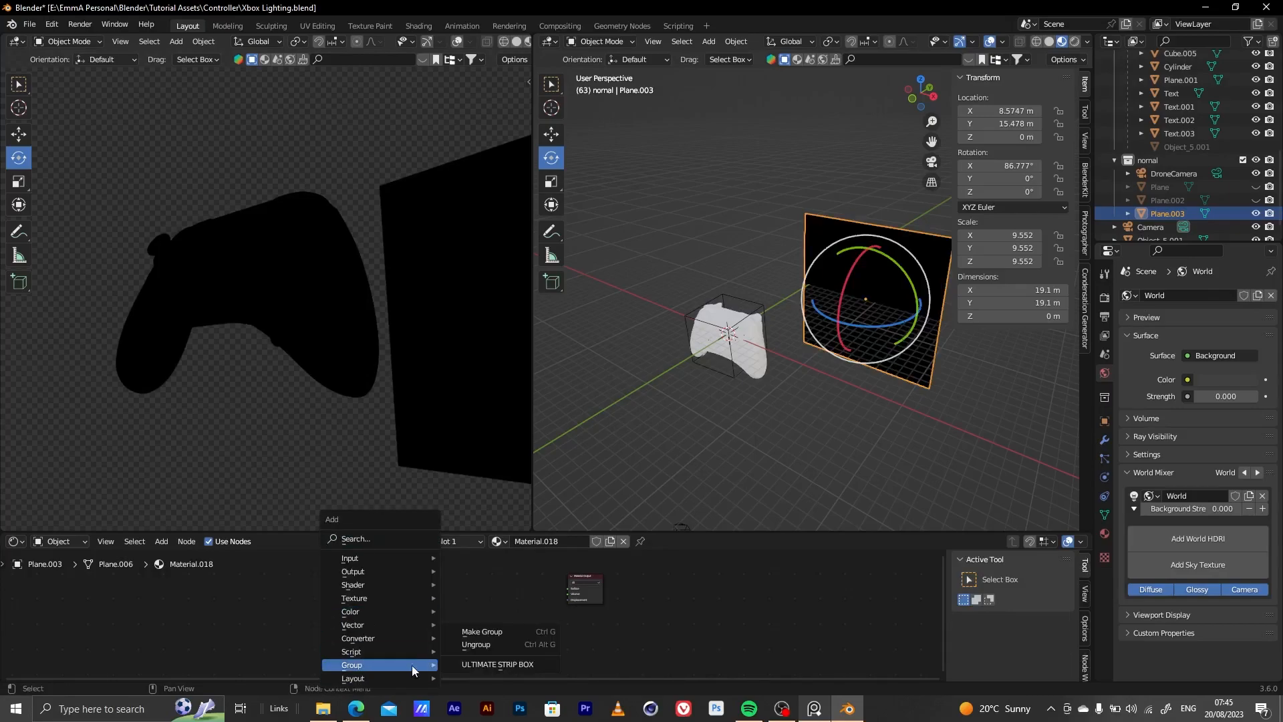
{"action": "left_click", "coordinate": [496, 664]}
{"action": "scroll", "coordinate": [589, 614], "scroll_direction": "up", "scroll_amount": 5}
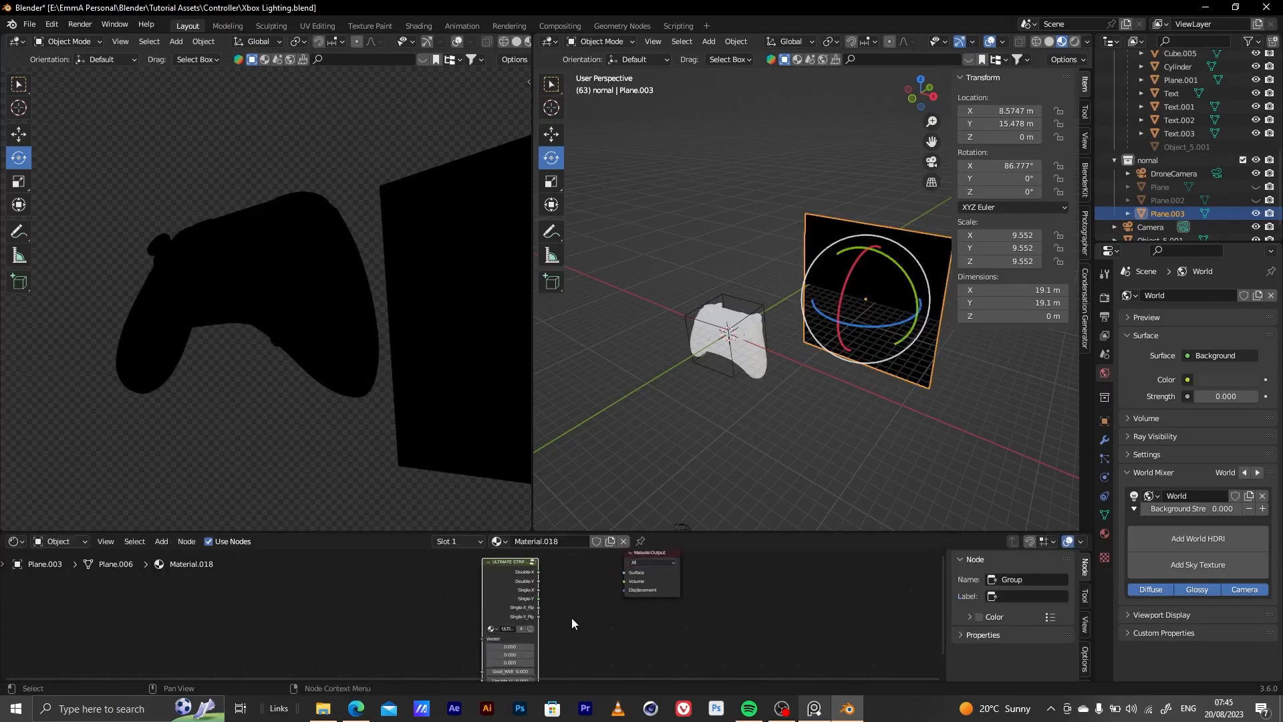
{"action": "middle_click_drag", "start_coordinate": [591, 614], "coordinate": [514, 663]}
{"action": "left_click_drag", "start_coordinate": [518, 585], "coordinate": [677, 586]}
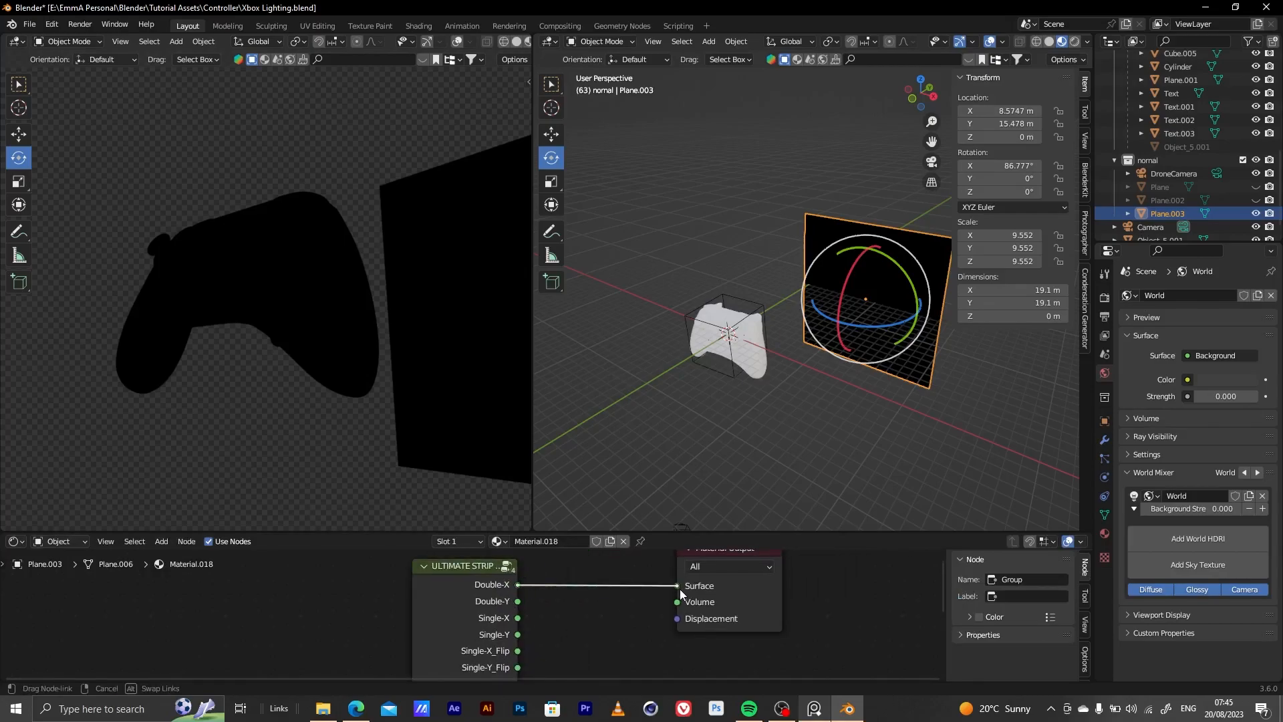
{"action": "middle_click_drag", "start_coordinate": [601, 623], "coordinate": [726, 581]}
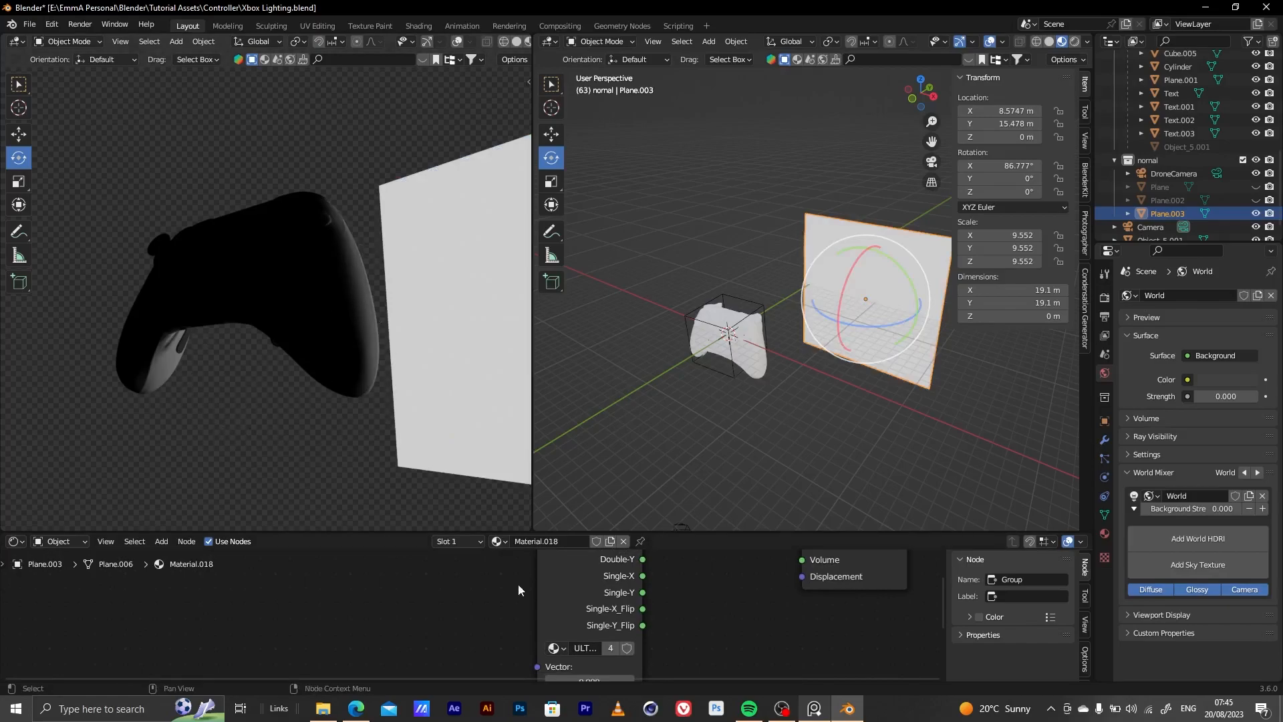
{"action": "left_click", "coordinate": [811, 708]}
{"action": "left_click", "coordinate": [811, 708]}
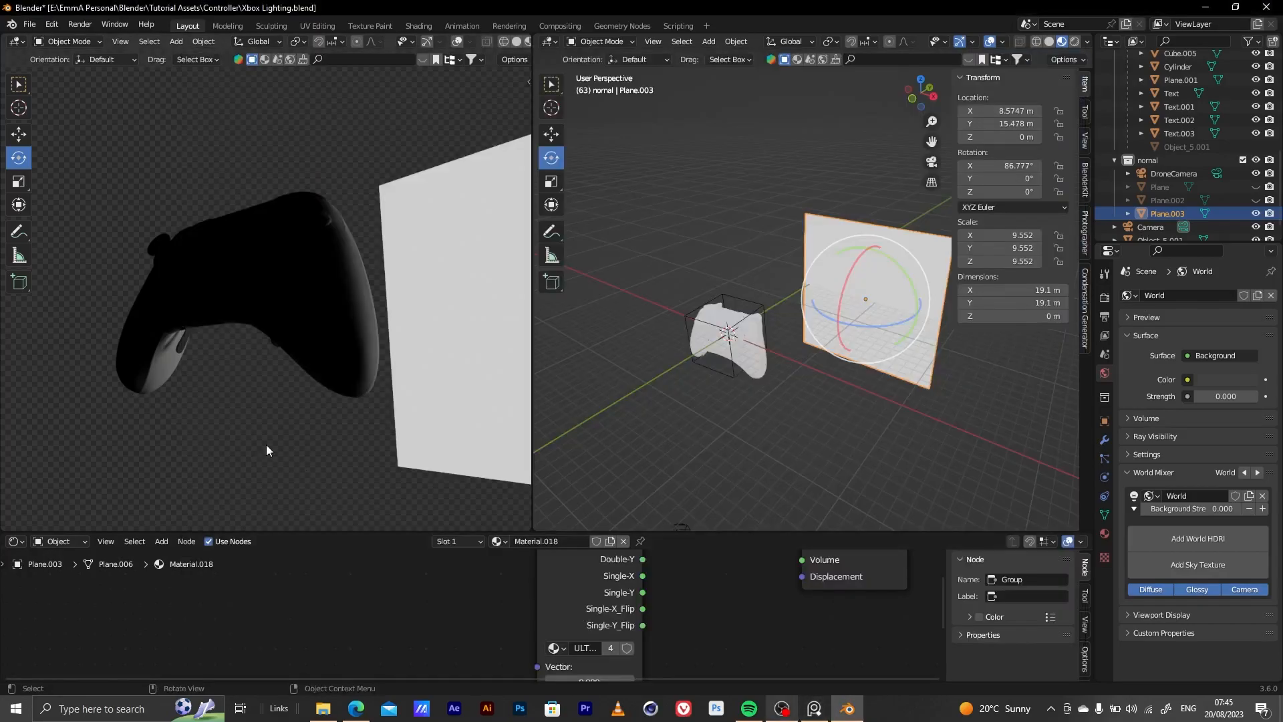
Add a Texture Coordinate node and connect its Generated output to the strip box node's Vector input
{"action": "scroll", "coordinate": [538, 615], "scroll_direction": "down", "scroll_amount": 2}
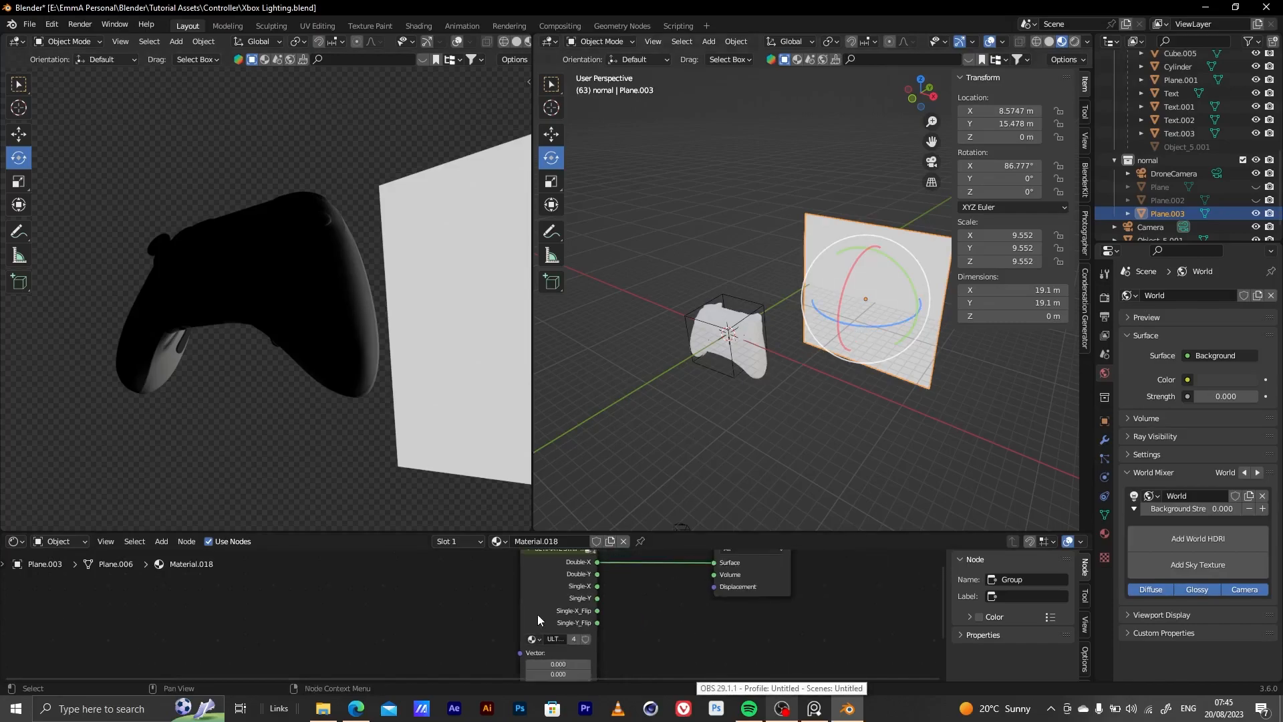
{"action": "scroll", "coordinate": [567, 629], "scroll_direction": "down", "scroll_amount": 3}
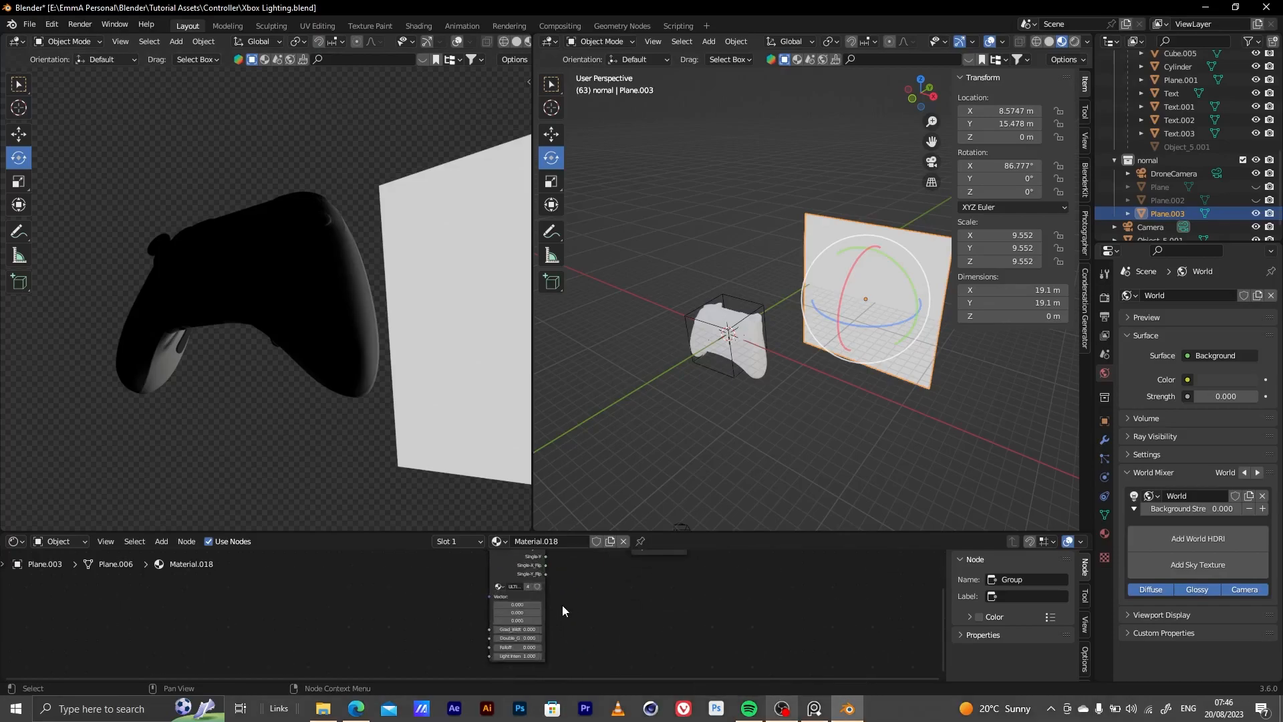
{"action": "scroll", "coordinate": [567, 603], "scroll_direction": "up", "scroll_amount": 3}
{"action": "scroll", "coordinate": [569, 644], "scroll_direction": "down", "scroll_amount": 3}
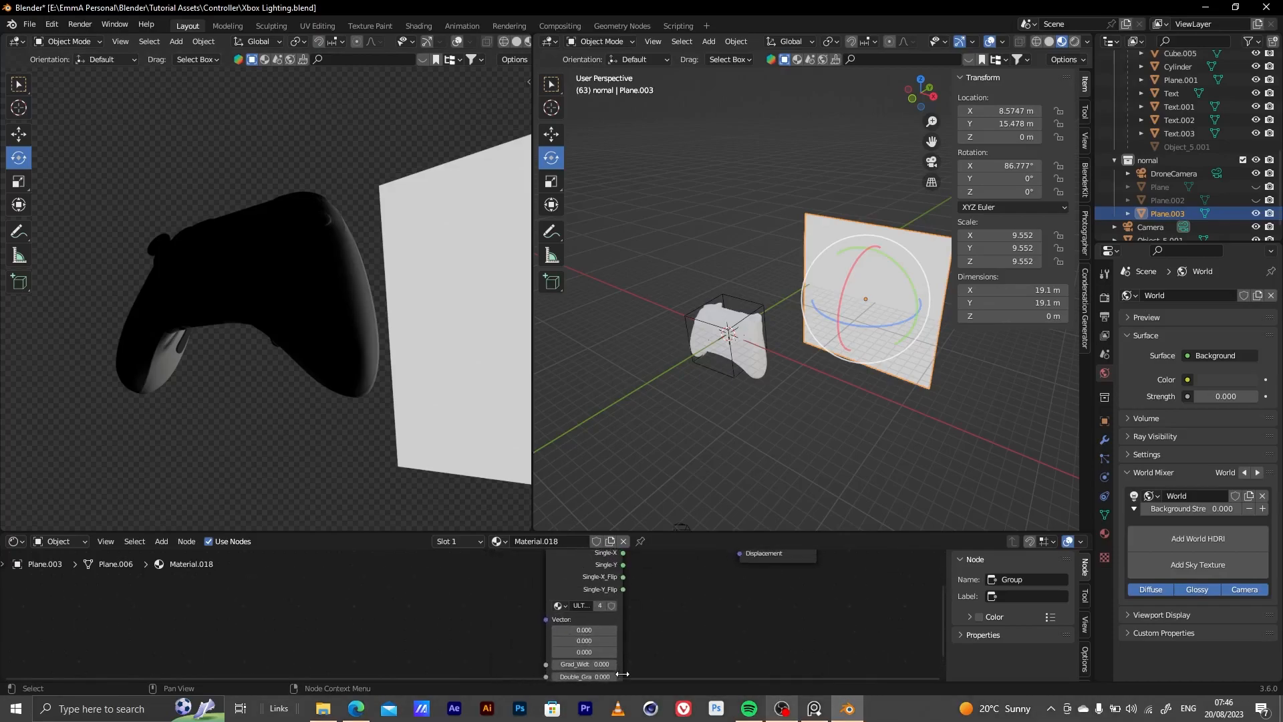
{"action": "middle_click_drag", "start_coordinate": [531, 623], "coordinate": [553, 657]}
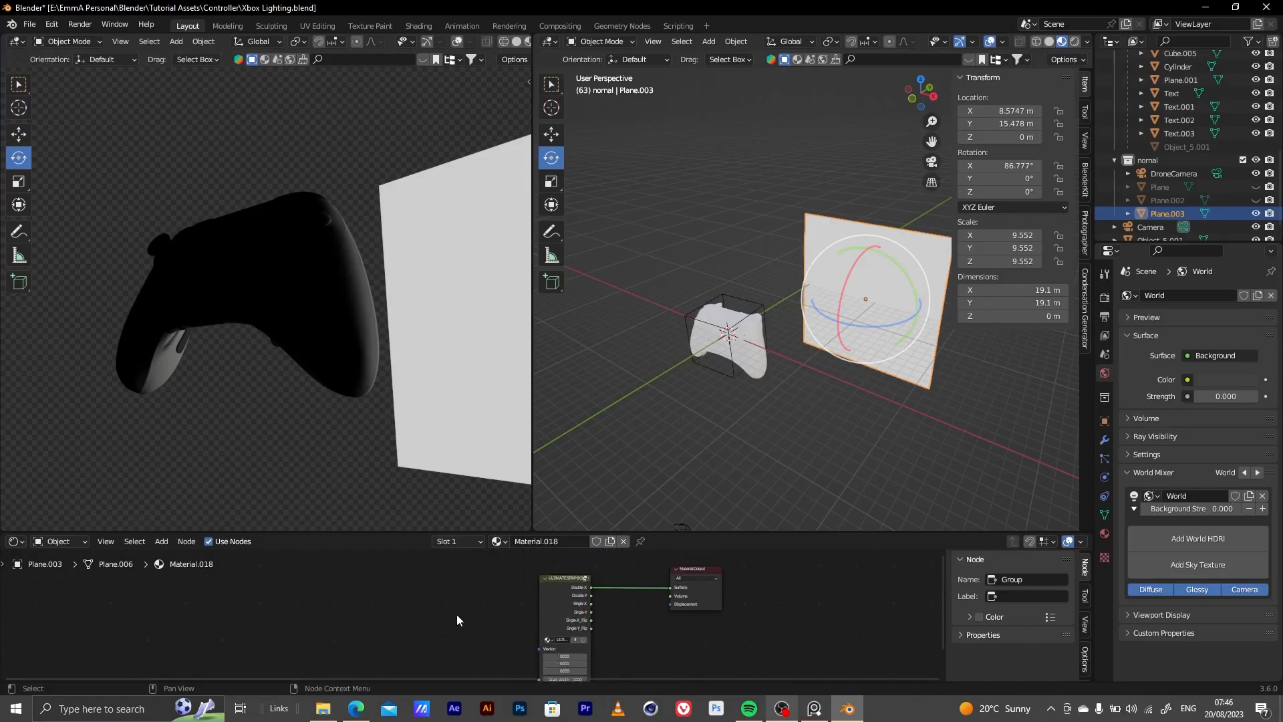
{"action": "key", "text": "shift+a"}
{"action": "mouse_move", "coordinate": [433, 587]}
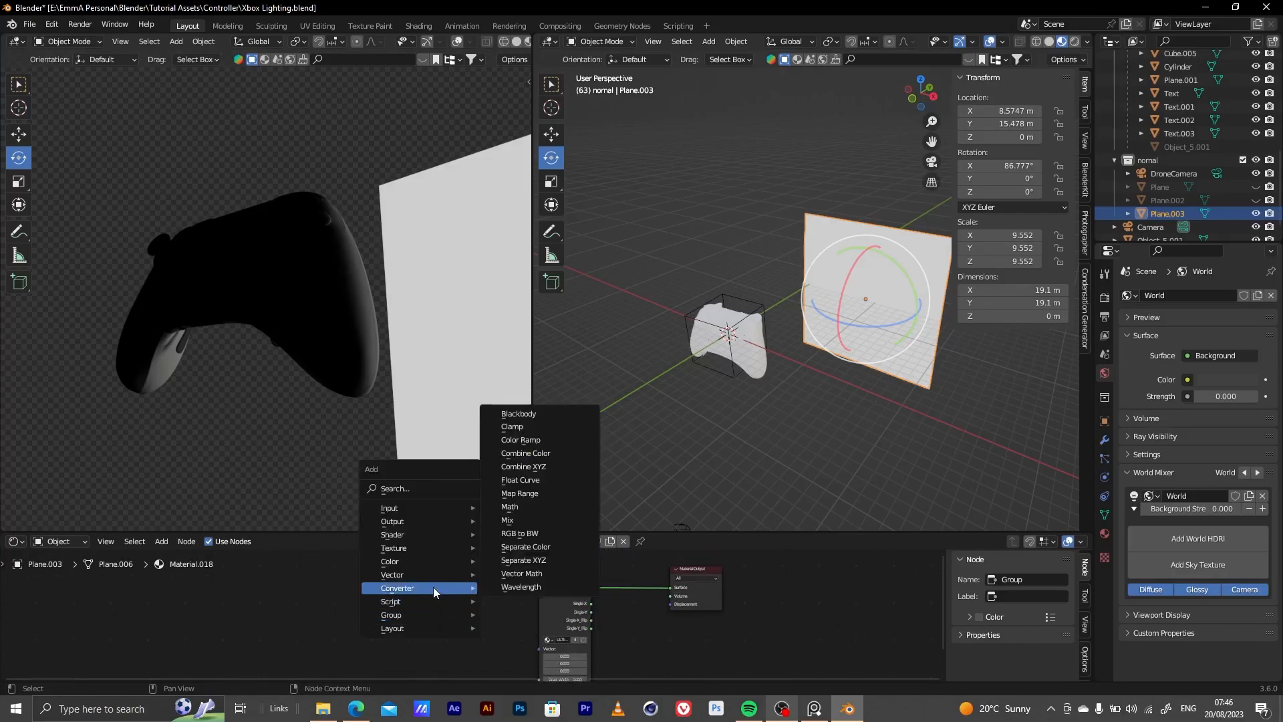
{"action": "left_click", "coordinate": [419, 490]}
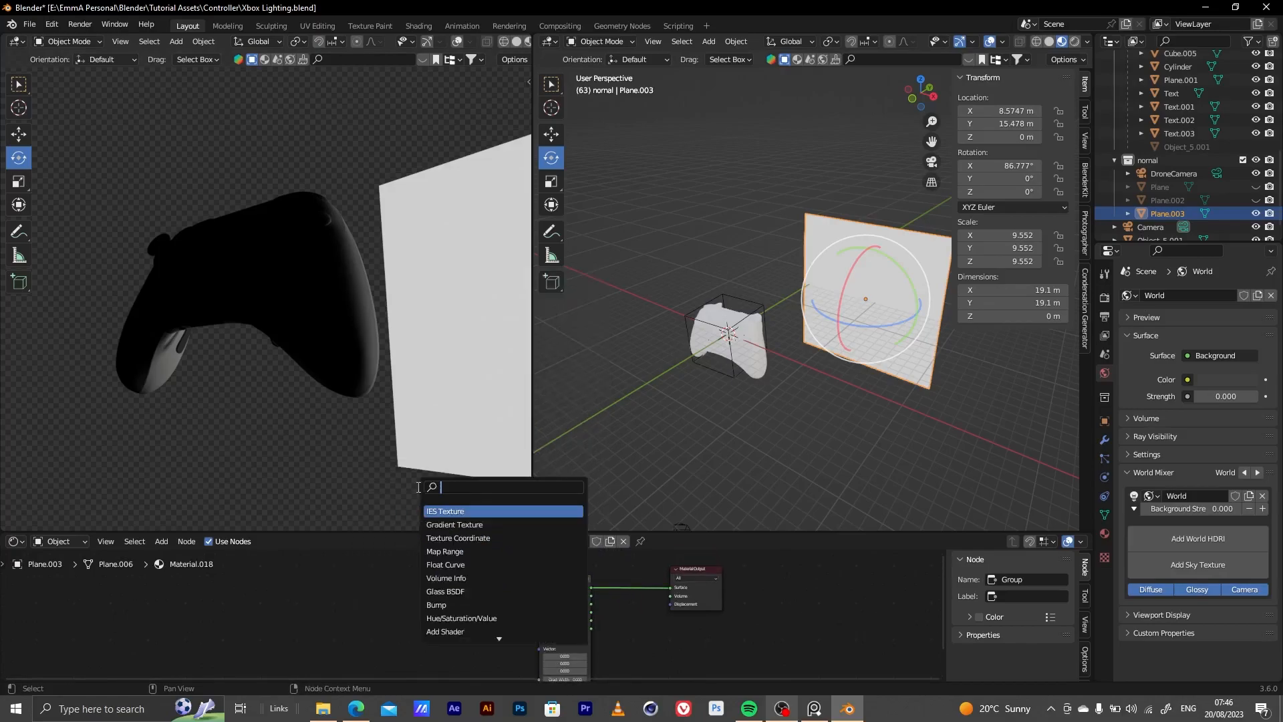
{"action": "left_click", "coordinate": [473, 541]}
{"action": "left_click_drag", "start_coordinate": [381, 580], "coordinate": [571, 661]}
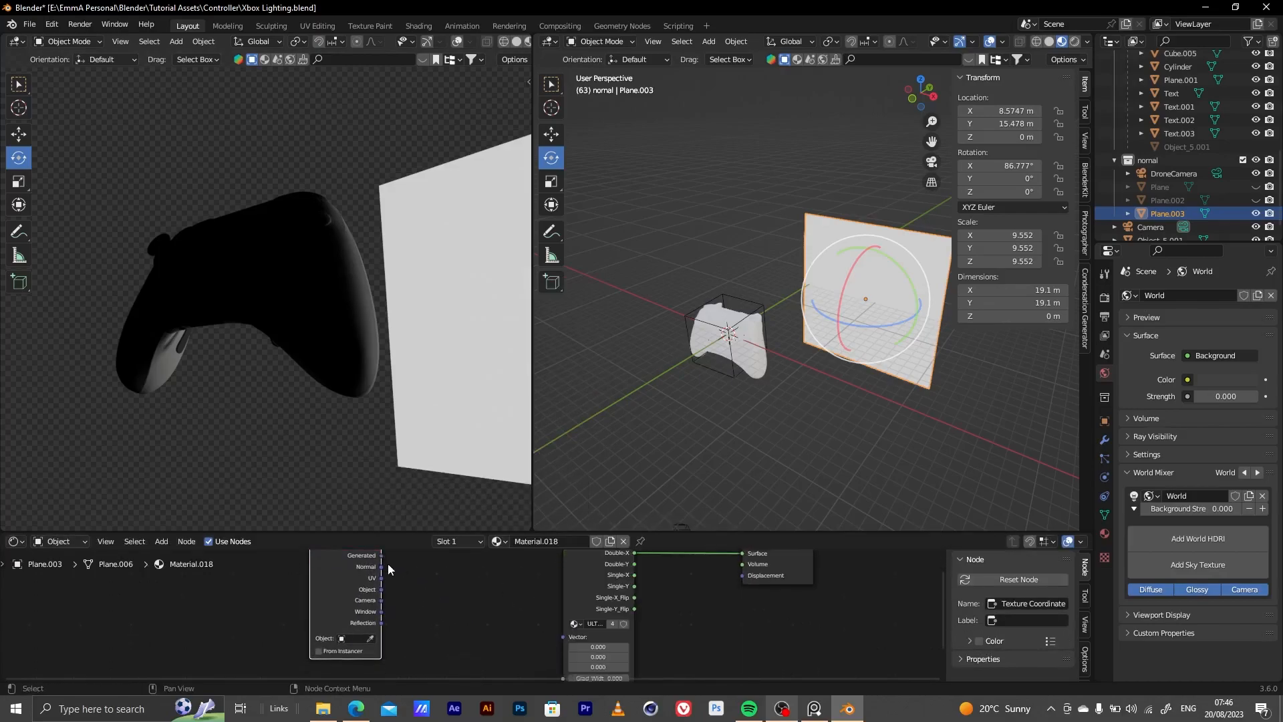
{"action": "left_click_drag", "start_coordinate": [382, 556], "coordinate": [563, 636]}
Set the strip box gradient width to about 0.183 and connect its Double-Y output to Surface instead of Double-X
{"action": "scroll", "coordinate": [535, 634], "scroll_direction": "up", "scroll_amount": 2}
{"action": "scroll", "coordinate": [651, 623], "scroll_direction": "up", "scroll_amount": 2}
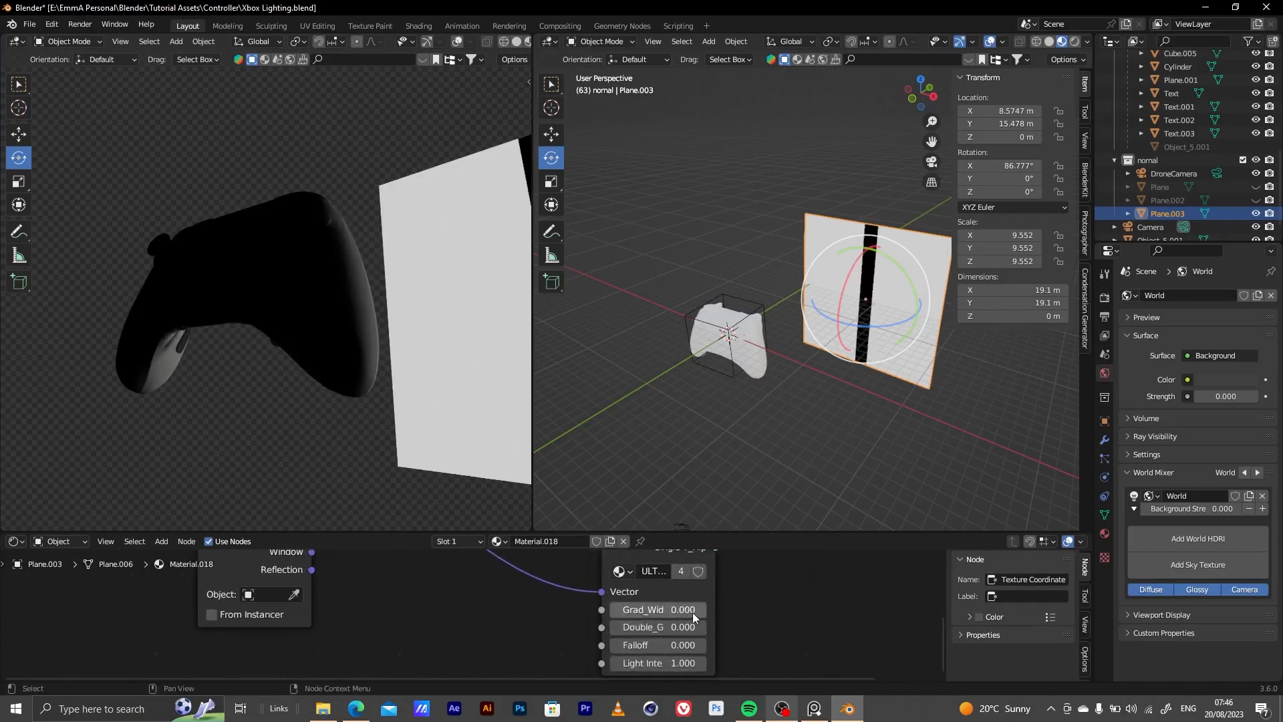
{"action": "left_click_drag", "start_coordinate": [679, 615], "coordinate": [694, 615]}
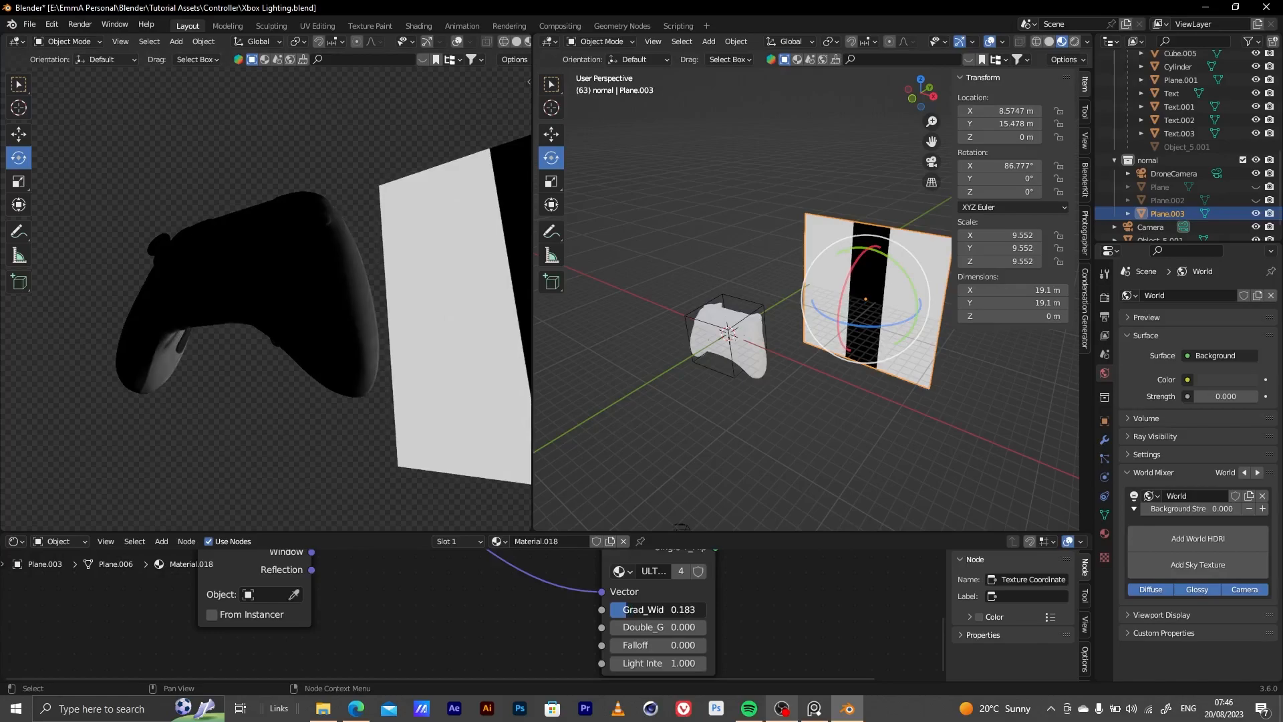
{"action": "middle_click_drag", "start_coordinate": [680, 631], "coordinate": [404, 594]}
{"action": "left_click_drag", "start_coordinate": [439, 566], "coordinate": [593, 598]}
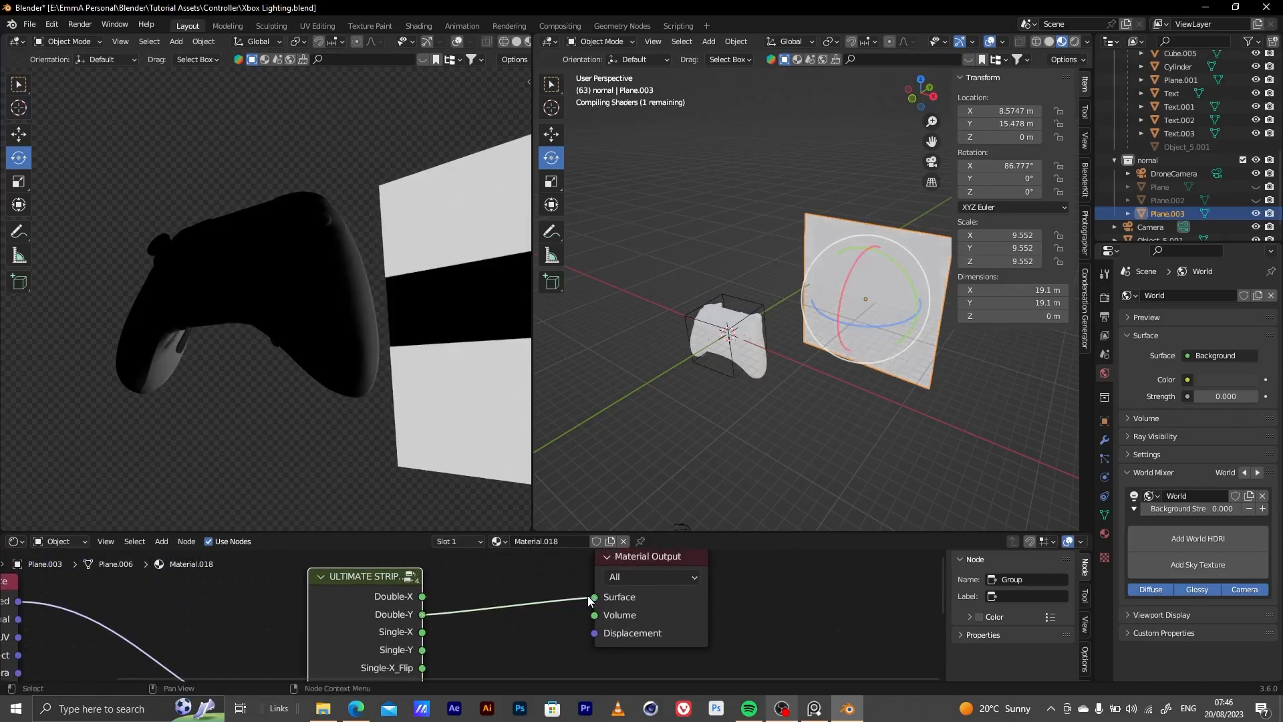
Set the upright plane's strip box light intensity to 10
{"action": "middle_click_drag", "start_coordinate": [541, 620], "coordinate": [769, 566]}
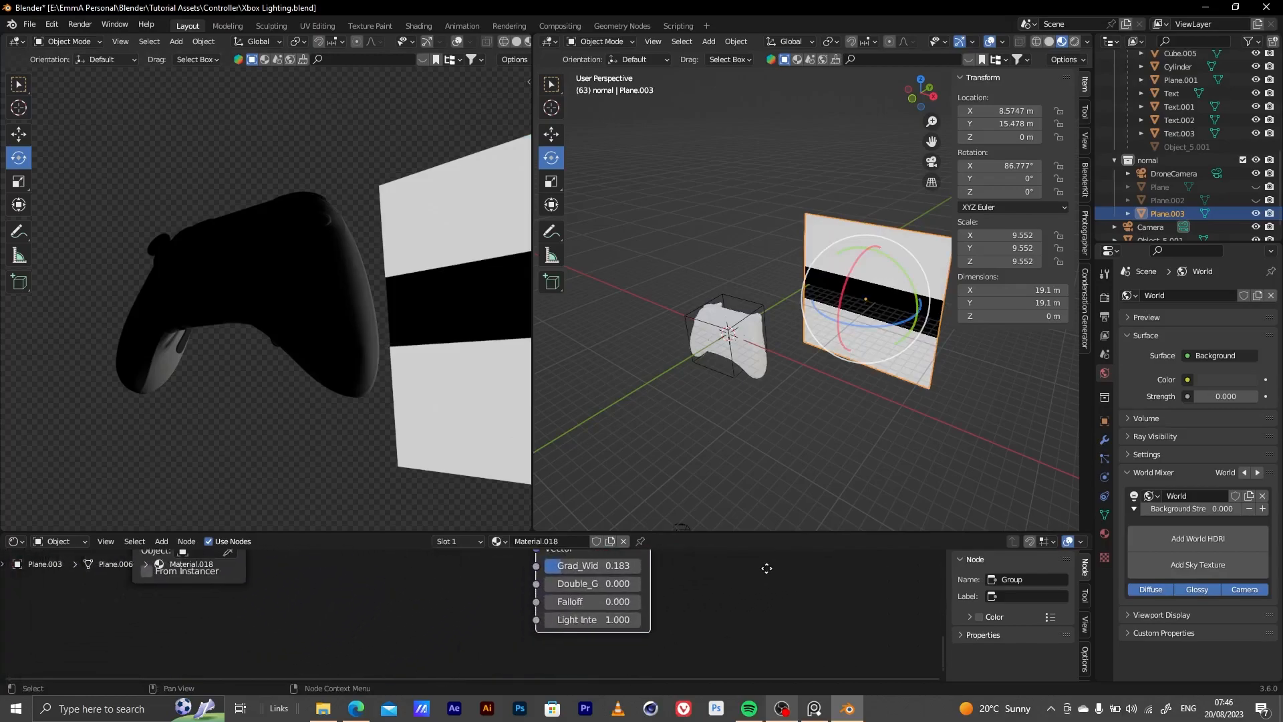
{"action": "left_click", "coordinate": [655, 624]}
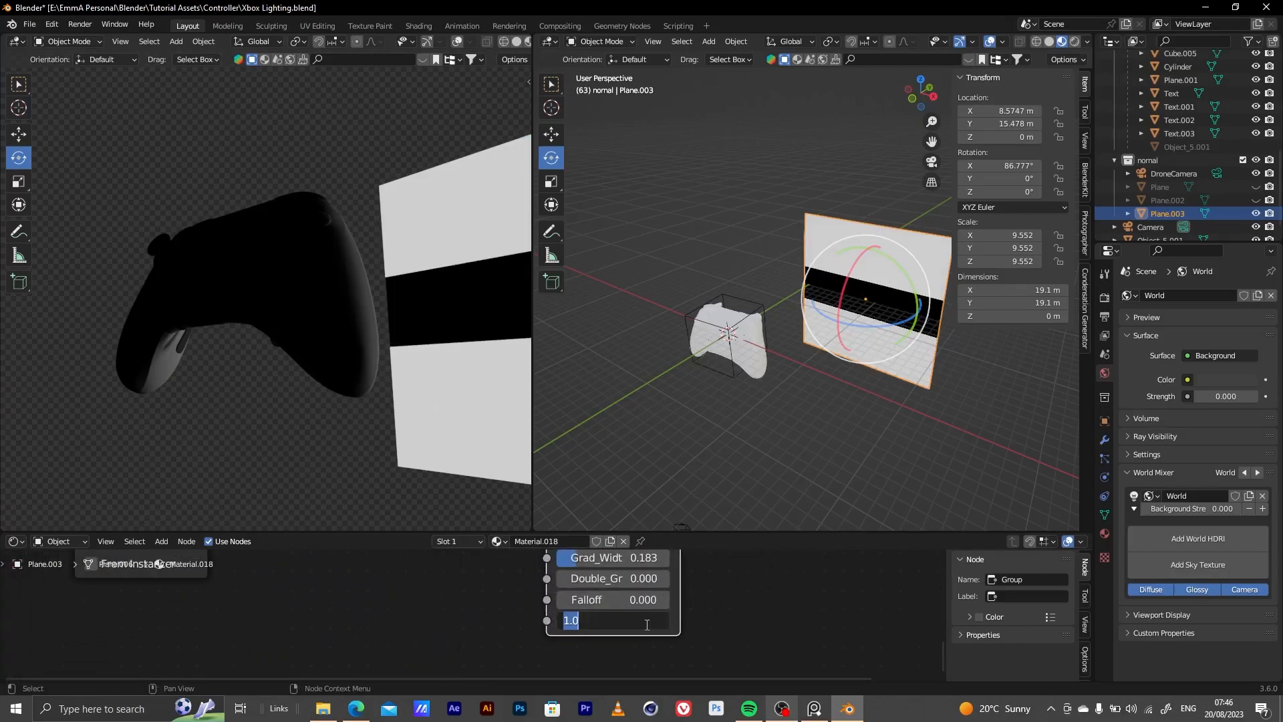
{"action": "type", "text": "10"}
{"action": "key", "text": "Return"}
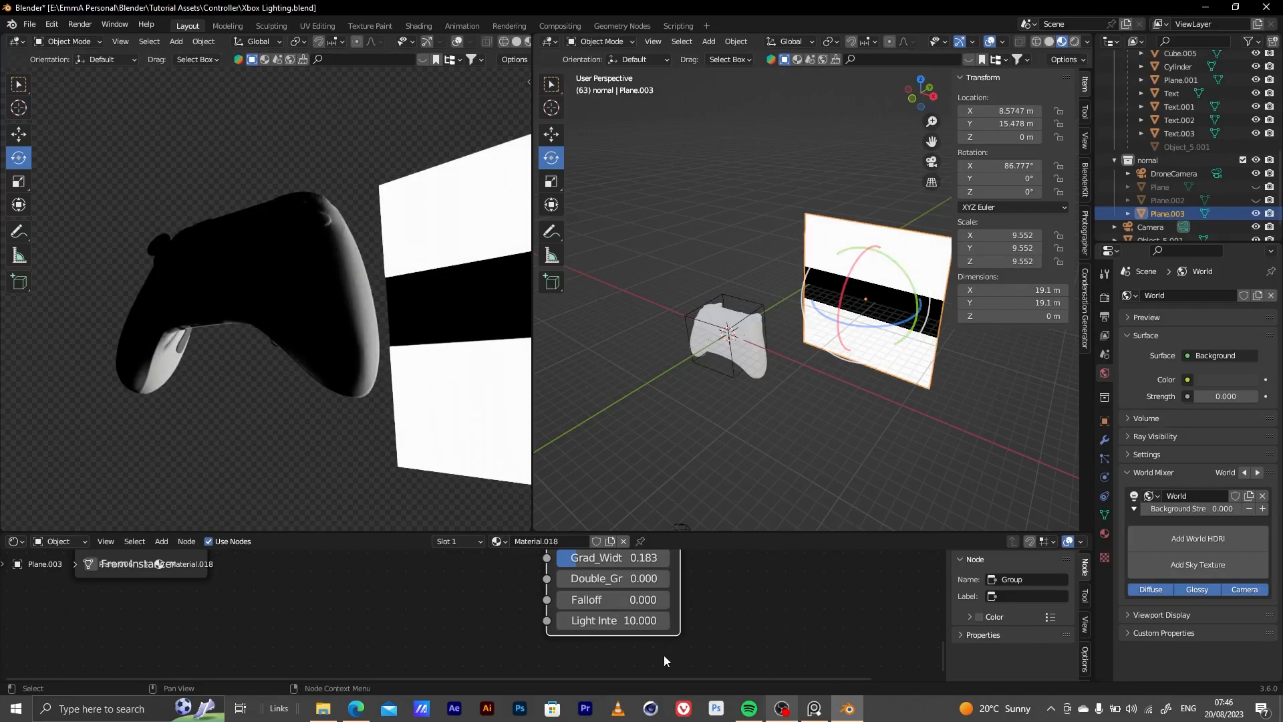
Adjust the upright plane's strip box falloff to about 0.458 and its gradient width to about 0.208
{"action": "scroll", "coordinate": [681, 632], "scroll_direction": "up", "scroll_amount": 3}
{"action": "middle_click_drag", "start_coordinate": [715, 603], "coordinate": [534, 517]}
{"action": "left_click_drag", "start_coordinate": [415, 653], "coordinate": [451, 653]}
{"action": "left_click_drag", "start_coordinate": [435, 599], "coordinate": [438, 599]}
{"action": "left_click_drag", "start_coordinate": [436, 653], "coordinate": [465, 658]}
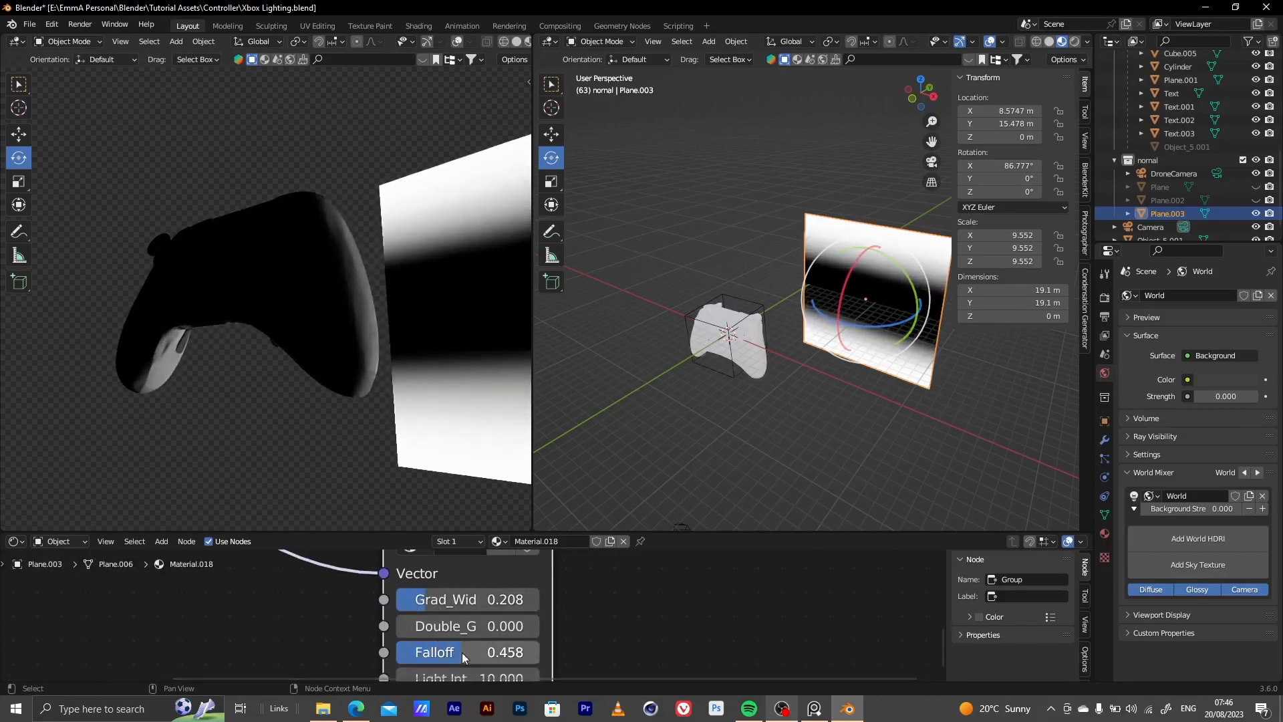
Move the upright light plane farther from the controller to about X 14.11 m and Y 25.44 m
{"action": "left_click", "coordinate": [17, 136]}
{"action": "scroll", "coordinate": [695, 372], "scroll_direction": "down", "scroll_amount": 3}
{"action": "middle_click_drag", "start_coordinate": [736, 347], "coordinate": [702, 375]}
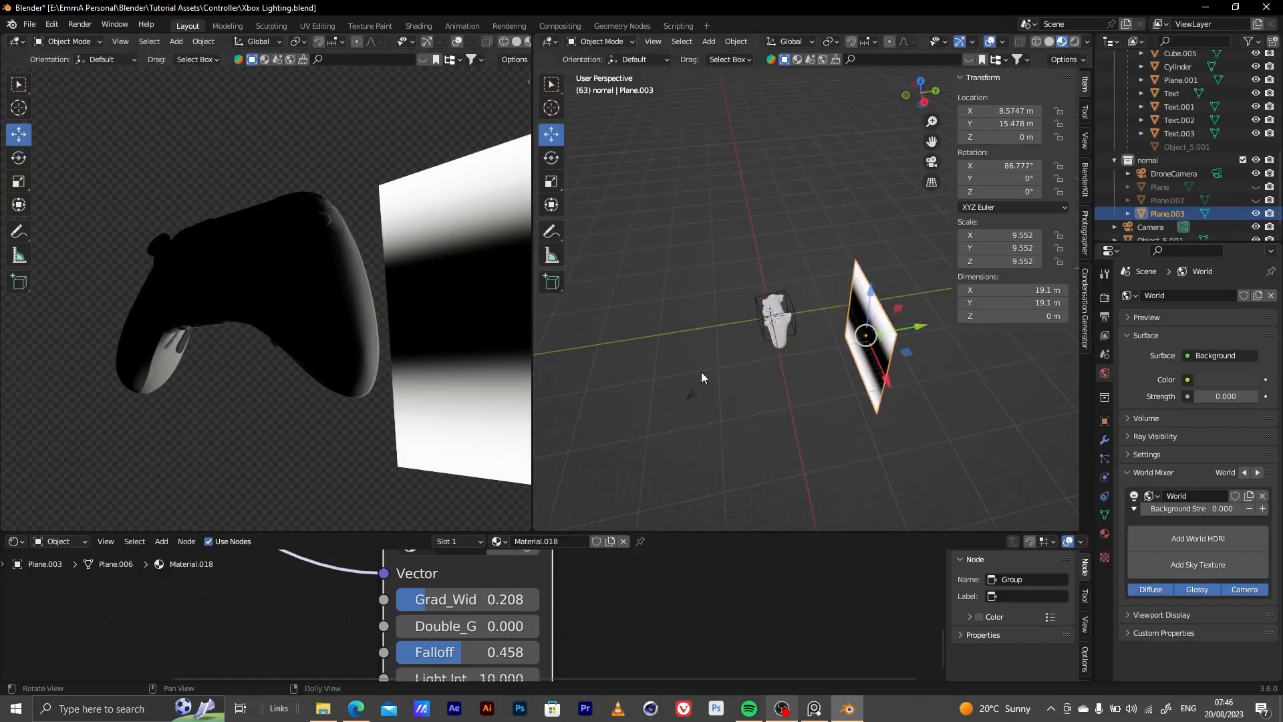
{"action": "left_click_drag", "start_coordinate": [907, 329], "coordinate": [983, 321]}
{"action": "left_click_drag", "start_coordinate": [954, 372], "coordinate": [888, 368]}
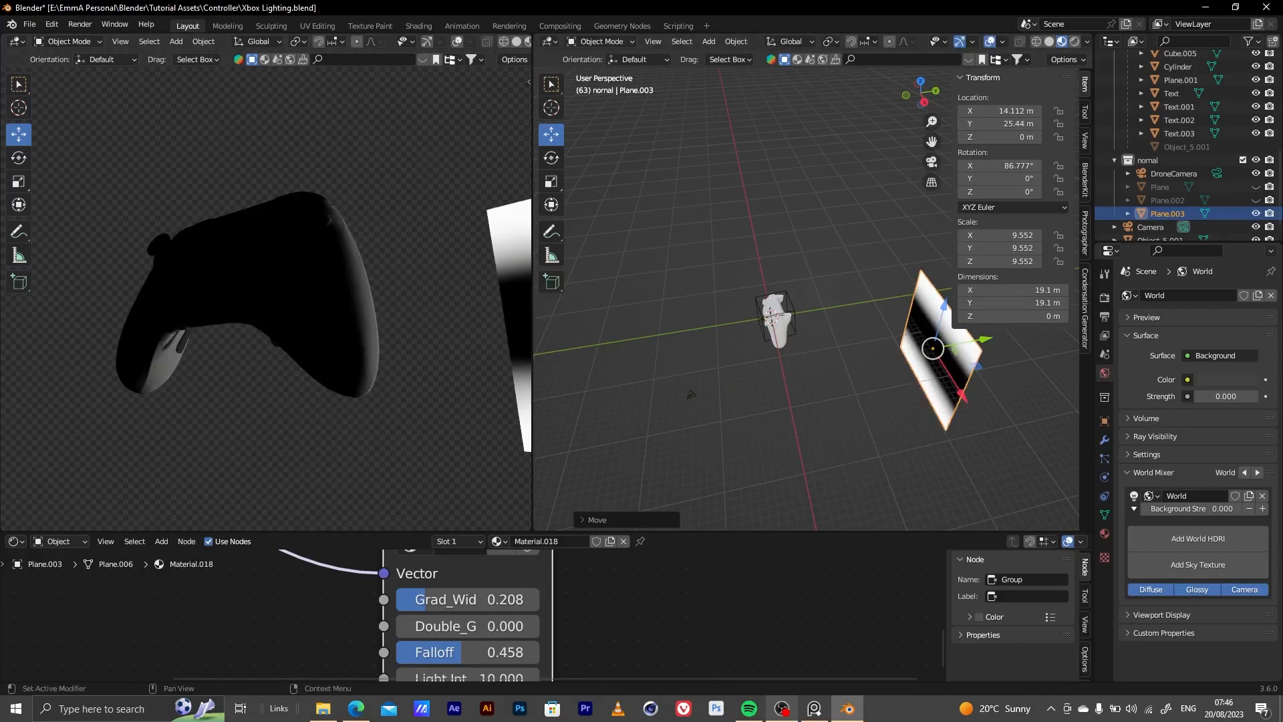
Show the small striped light plane and the large lower plane again, and select the lower plane
{"action": "left_click", "coordinate": [1255, 188]}
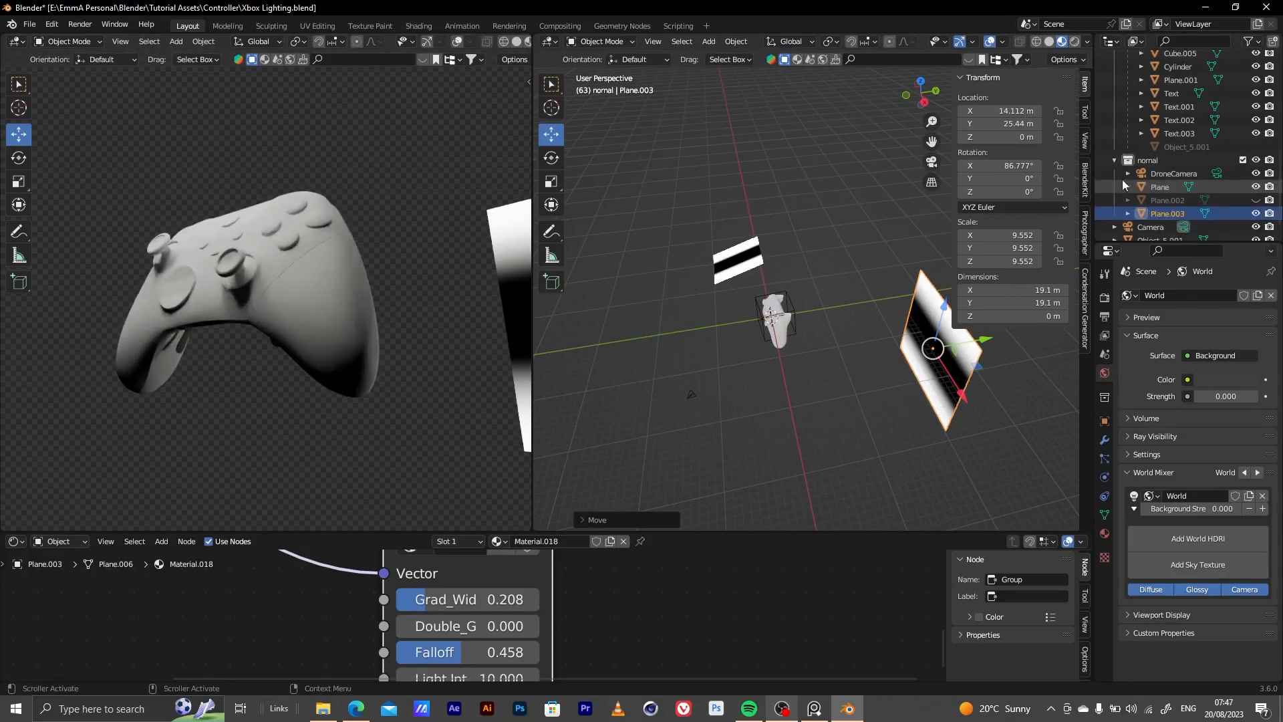
{"action": "left_click", "coordinate": [752, 254]}
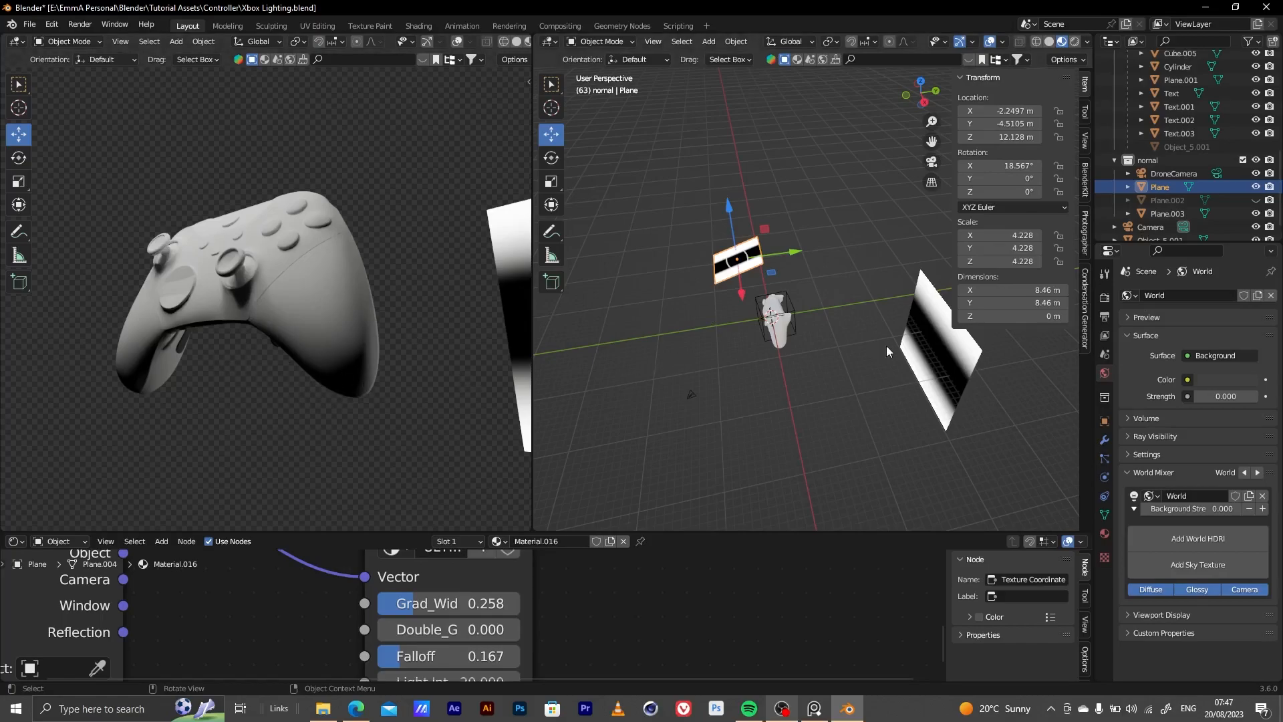
{"action": "left_click", "coordinate": [1256, 201]}
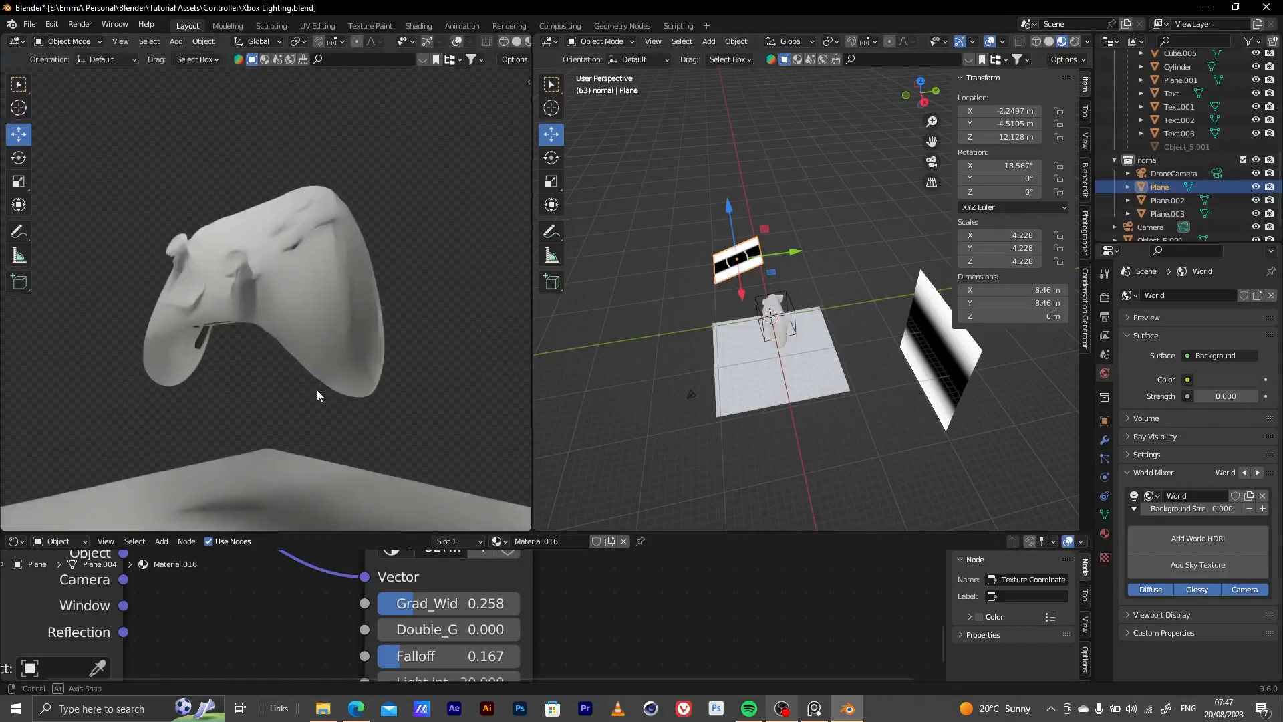
{"action": "left_click", "coordinate": [299, 451]}
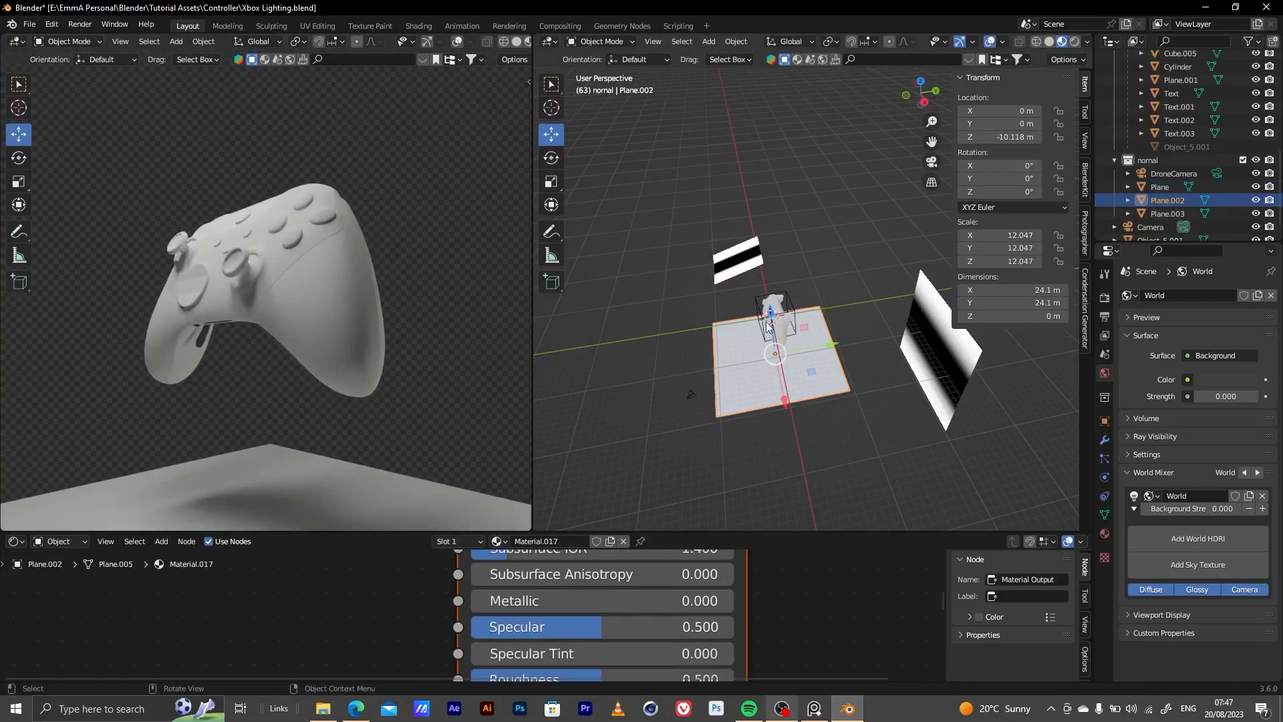
Lower the large light plane beneath the controller to about Z -19.09 m
{"action": "key", "text": "g"}
{"action": "key", "text": "z"}
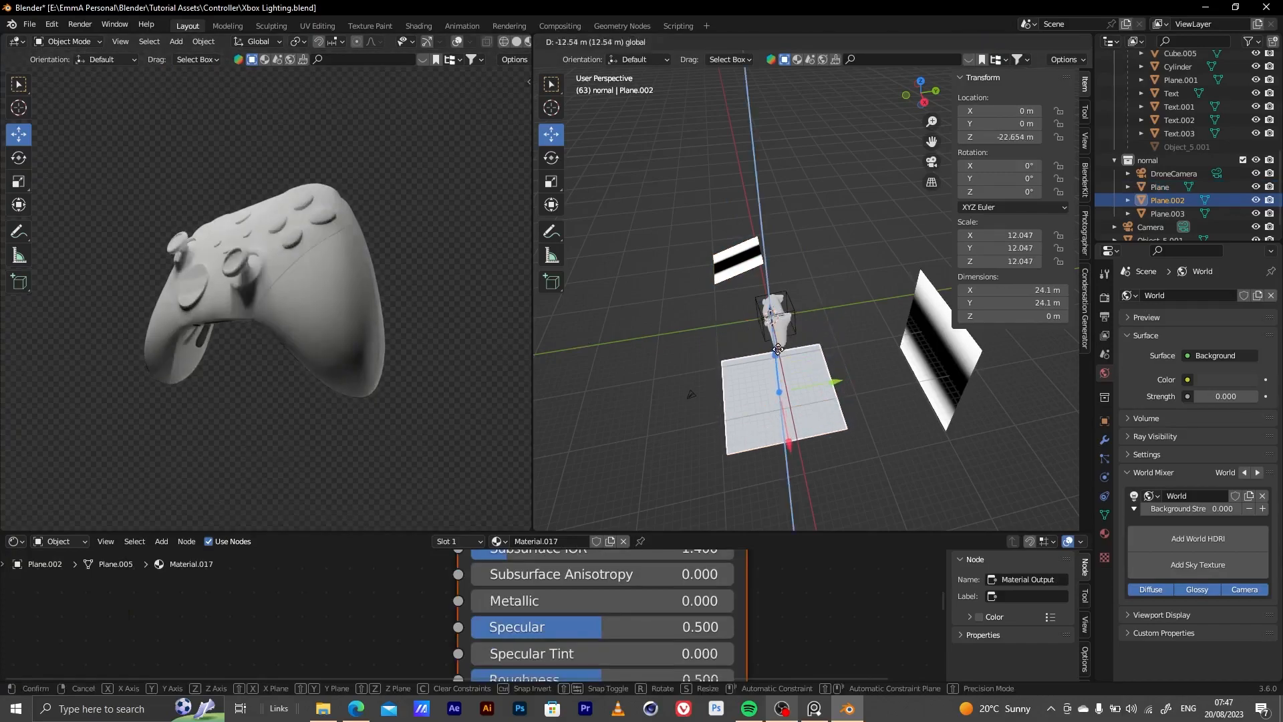
{"action": "left_click", "coordinate": [776, 339]}
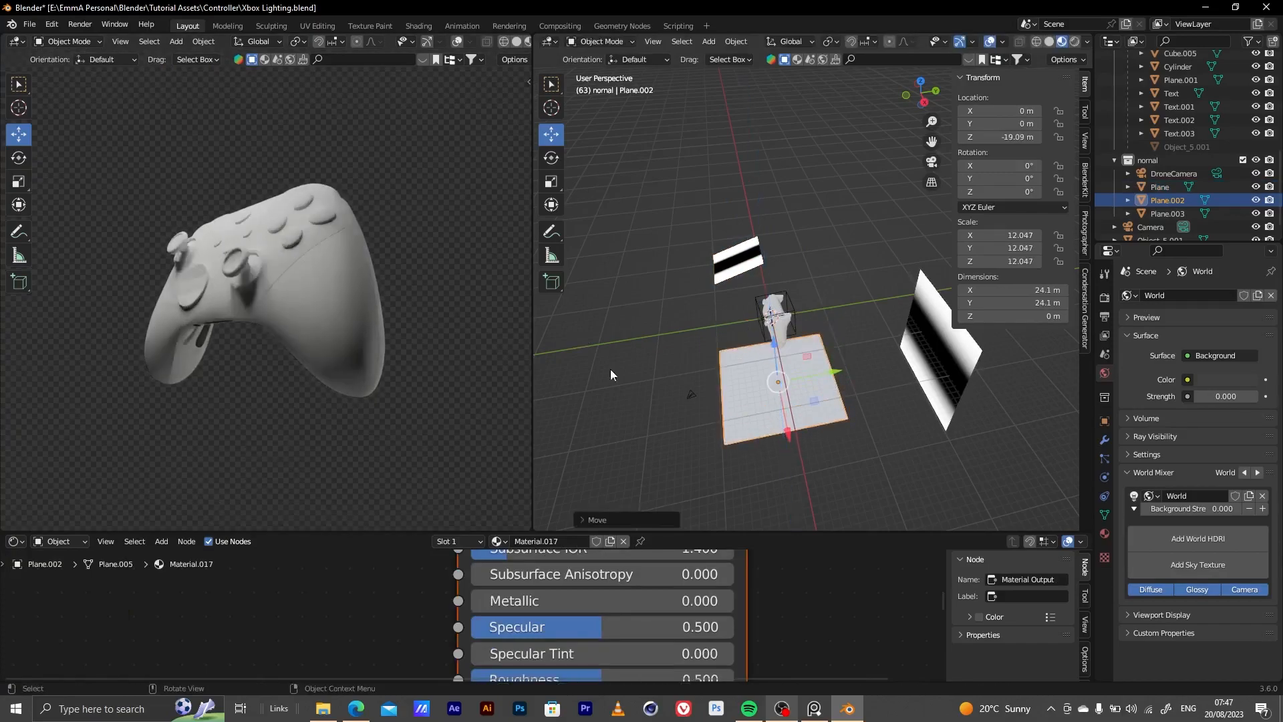
{"action": "mouse_move", "coordinate": [321, 365]}
{"action": "middle_mouse_down"}
{"action": "mouse_move", "coordinate": [314, 309]}
{"action": "mouse_move", "coordinate": [329, 334]}
{"action": "mouse_move", "coordinate": [369, 346]}
{"action": "mouse_move", "coordinate": [341, 315]}
{"action": "mouse_move", "coordinate": [347, 333]}
{"action": "mouse_move", "coordinate": [306, 376]}
{"action": "mouse_move", "coordinate": [306, 401]}
{"action": "mouse_move", "coordinate": [339, 362]}
{"action": "middle_mouse_up"}
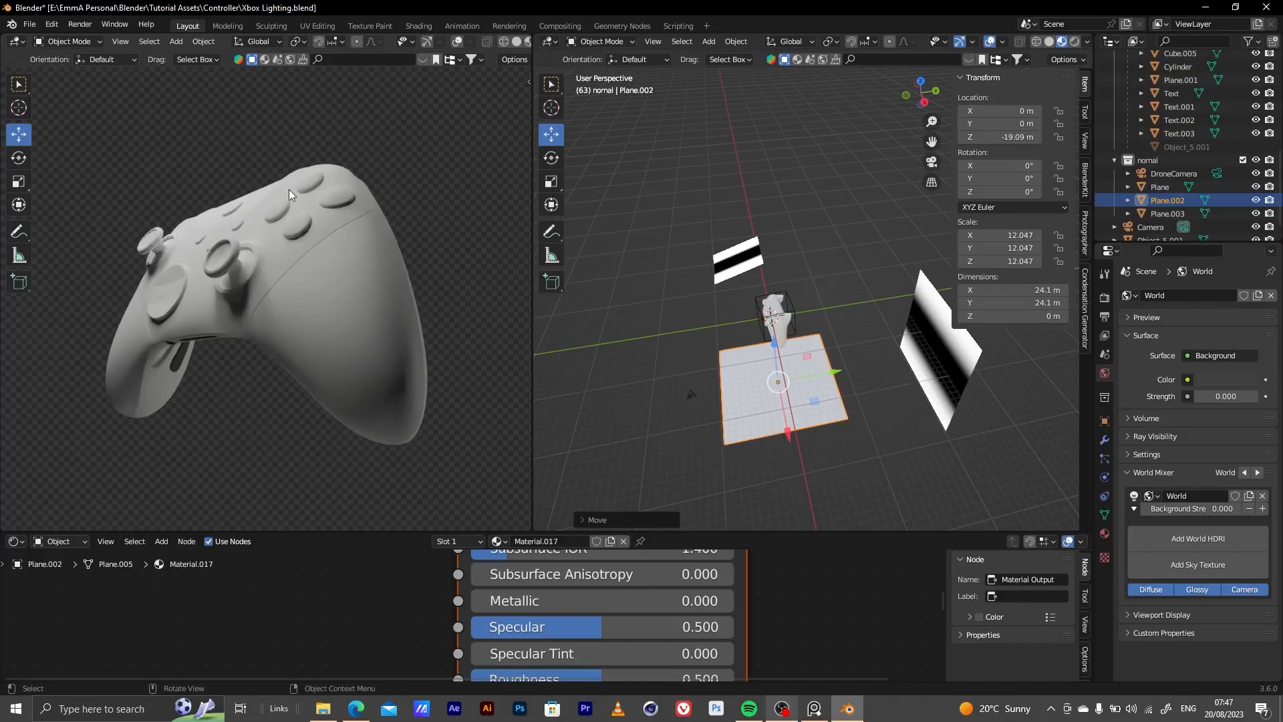
Select the controller's main body shell and create a new material for it
{"action": "middle_click_drag", "start_coordinate": [848, 281], "coordinate": [799, 280]}
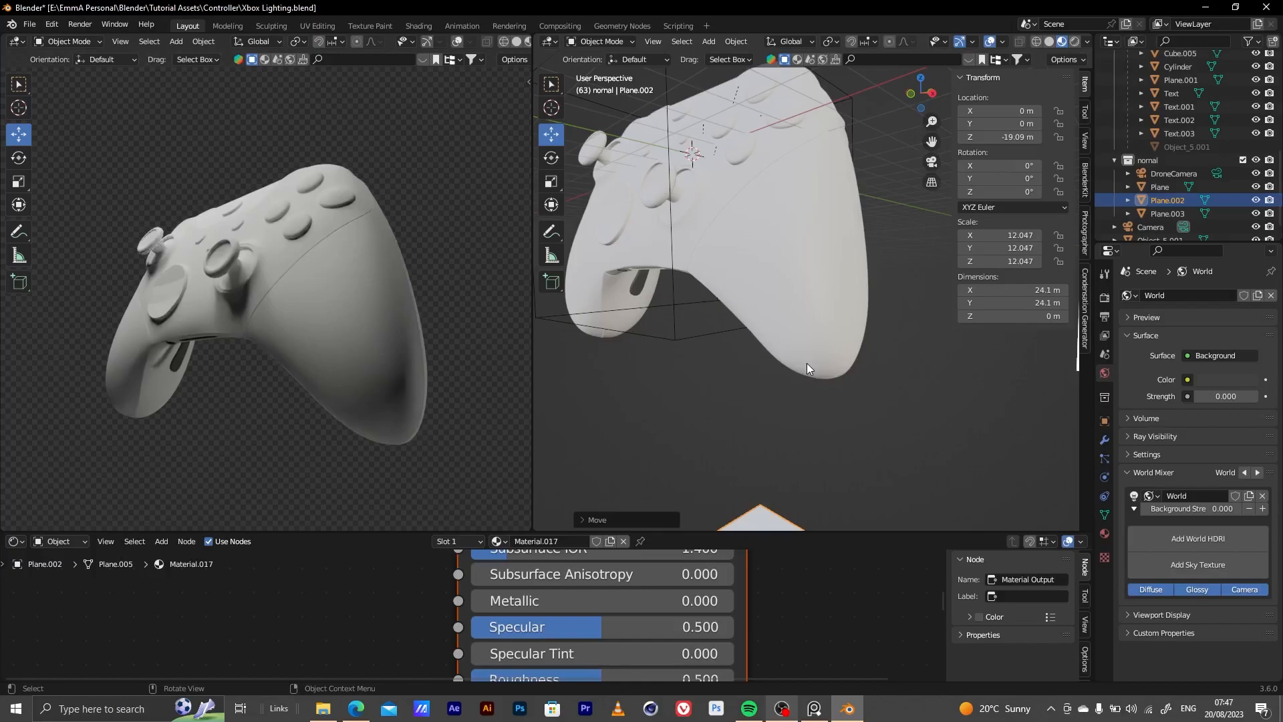
{"action": "left_click", "coordinate": [802, 232]}
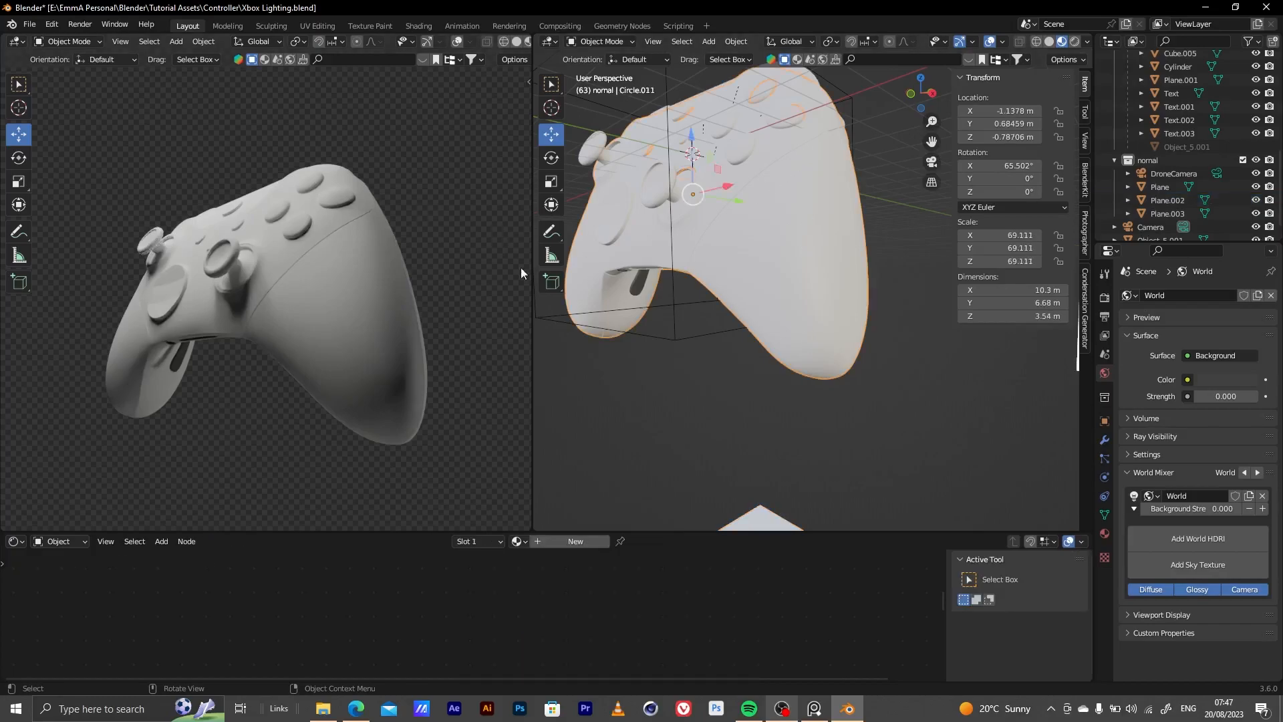
{"action": "left_click", "coordinate": [575, 541]}
{"action": "scroll", "coordinate": [422, 614], "scroll_direction": "down", "scroll_amount": 8}
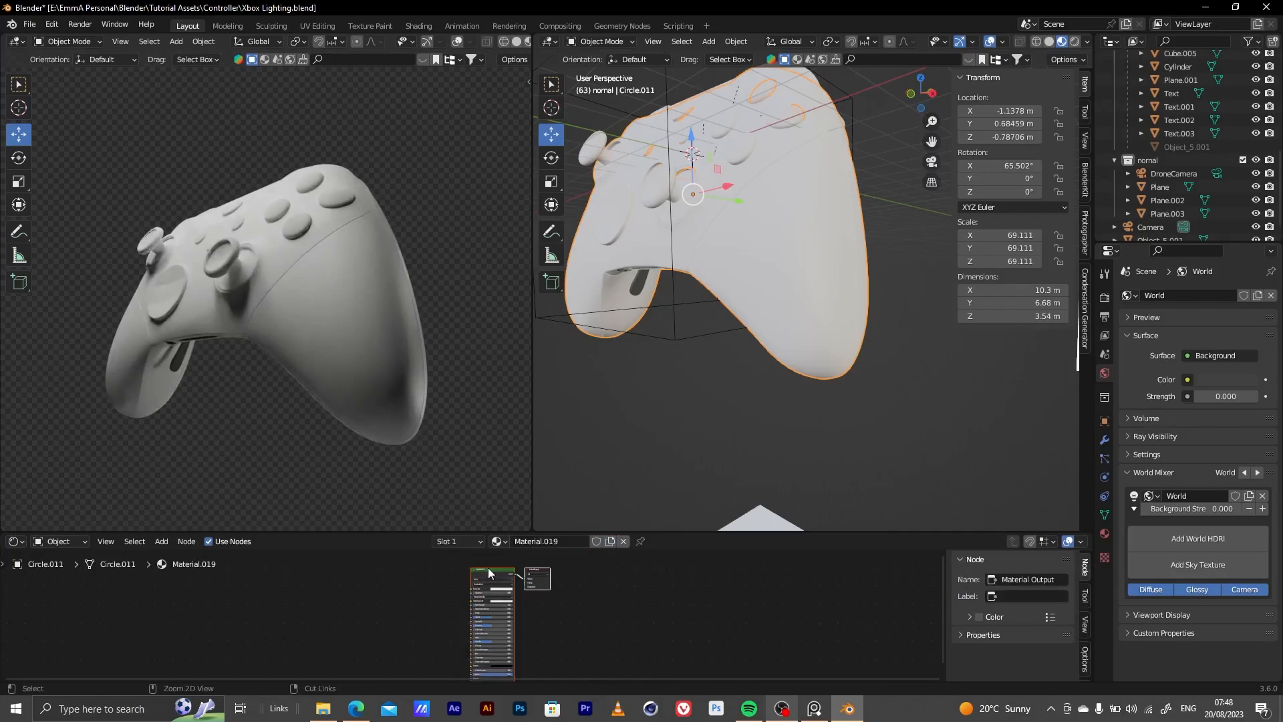
{"action": "key", "text": "ctrl+t"}
{"action": "left_click", "coordinate": [559, 625]}
{"action": "key", "text": "ctrl+z"}
{"action": "key", "text": "ctrl+z"}
Add an Image Texture with Mapping and Texture Coordinate nodes to the body material's Principled BSDF
{"action": "left_click", "coordinate": [496, 576]}
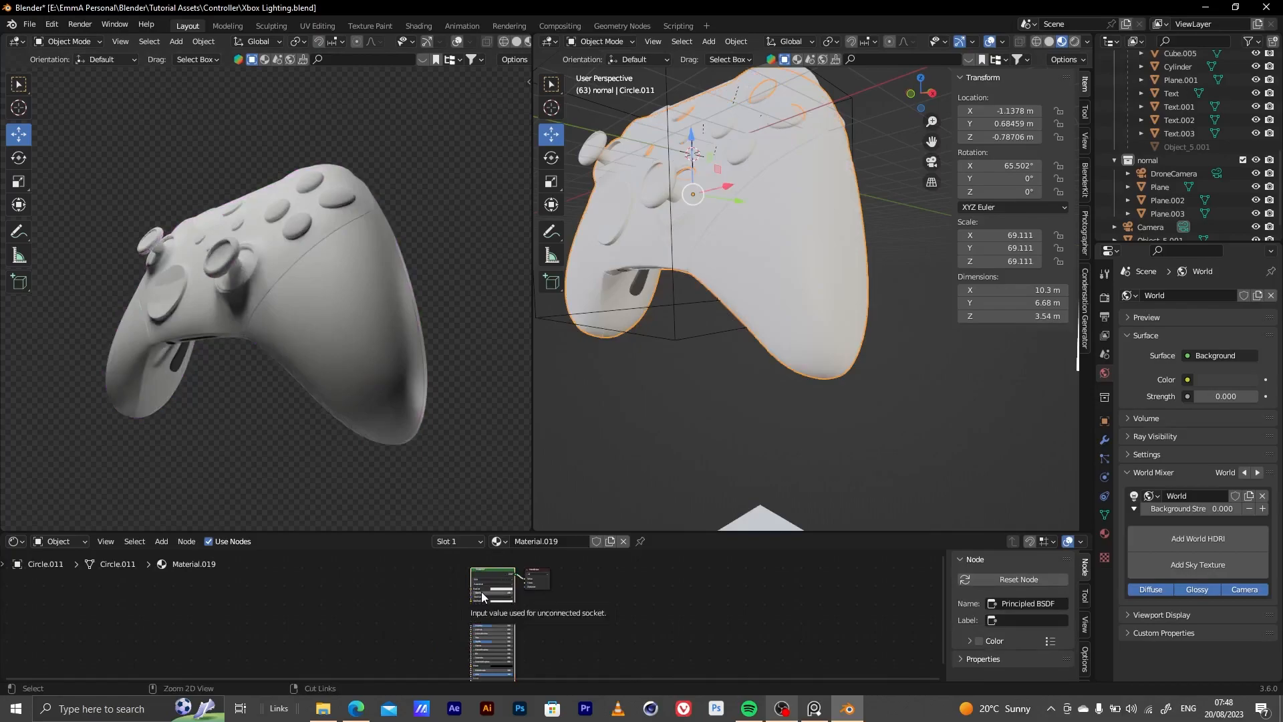
{"action": "key", "text": "ctrl+t"}
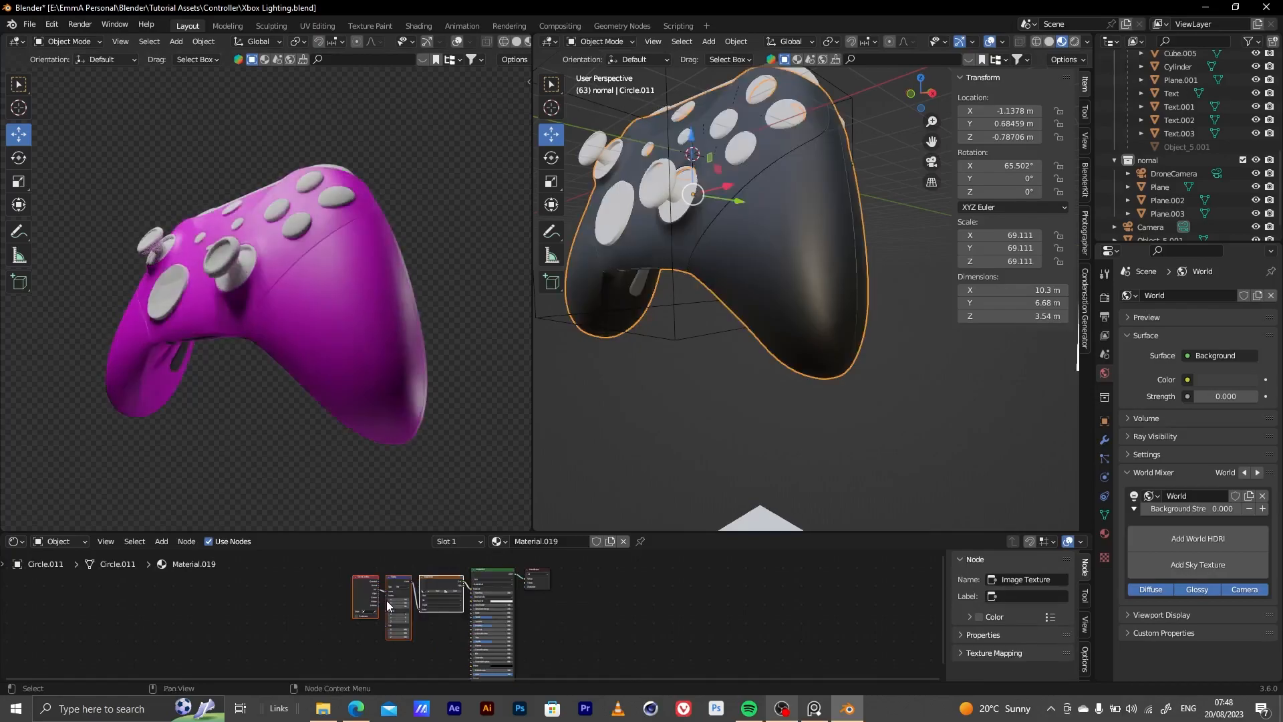
{"action": "scroll", "coordinate": [367, 573], "scroll_direction": "up", "scroll_amount": 5}
{"action": "scroll", "coordinate": [368, 573], "scroll_direction": "up", "scroll_amount": 3}
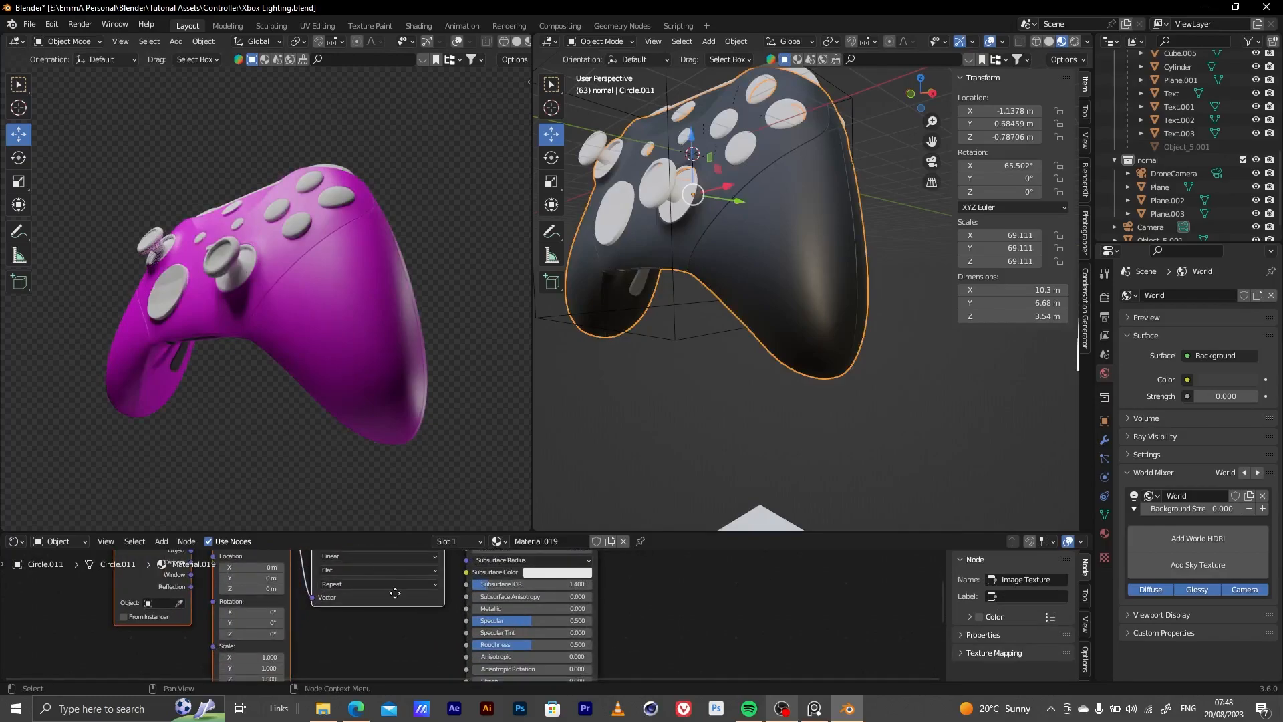
Load the Controller_TT_checker image from the textures folder into the Image Texture node
{"action": "middle_click_drag", "start_coordinate": [395, 592], "coordinate": [419, 623]}
{"action": "left_click", "coordinate": [435, 580]}
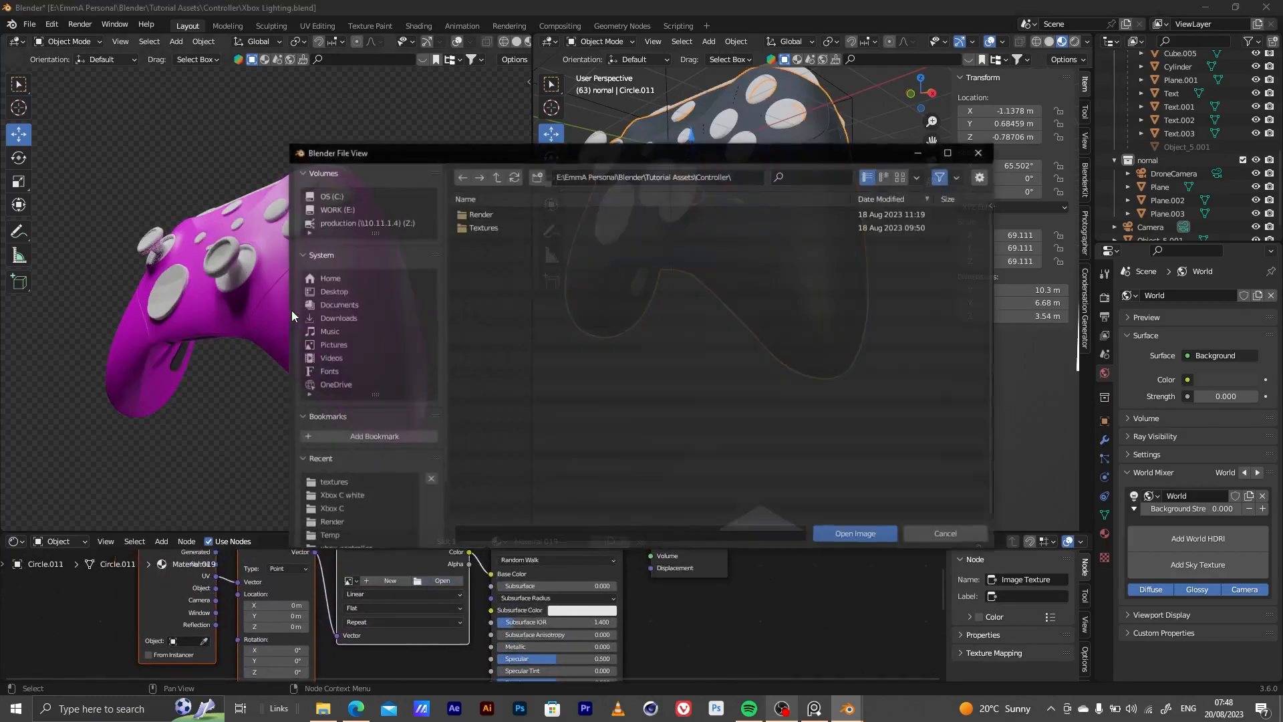
{"action": "left_click", "coordinate": [348, 484]}
{"action": "left_click", "coordinate": [536, 214]}
{"action": "left_click", "coordinate": [858, 535]}
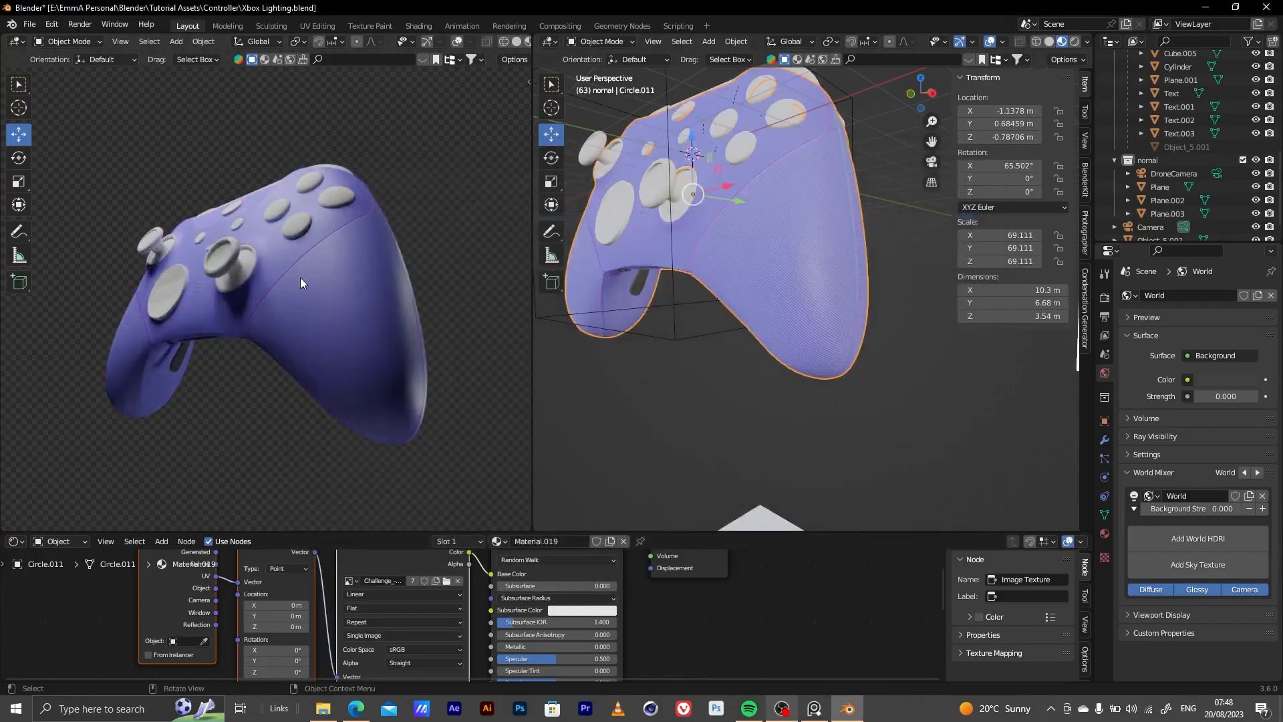
Move the texture nodes away from the Principled BSDF and disconnect the image from its Base Color
{"action": "scroll", "coordinate": [435, 595], "scroll_direction": "down", "scroll_amount": 3}
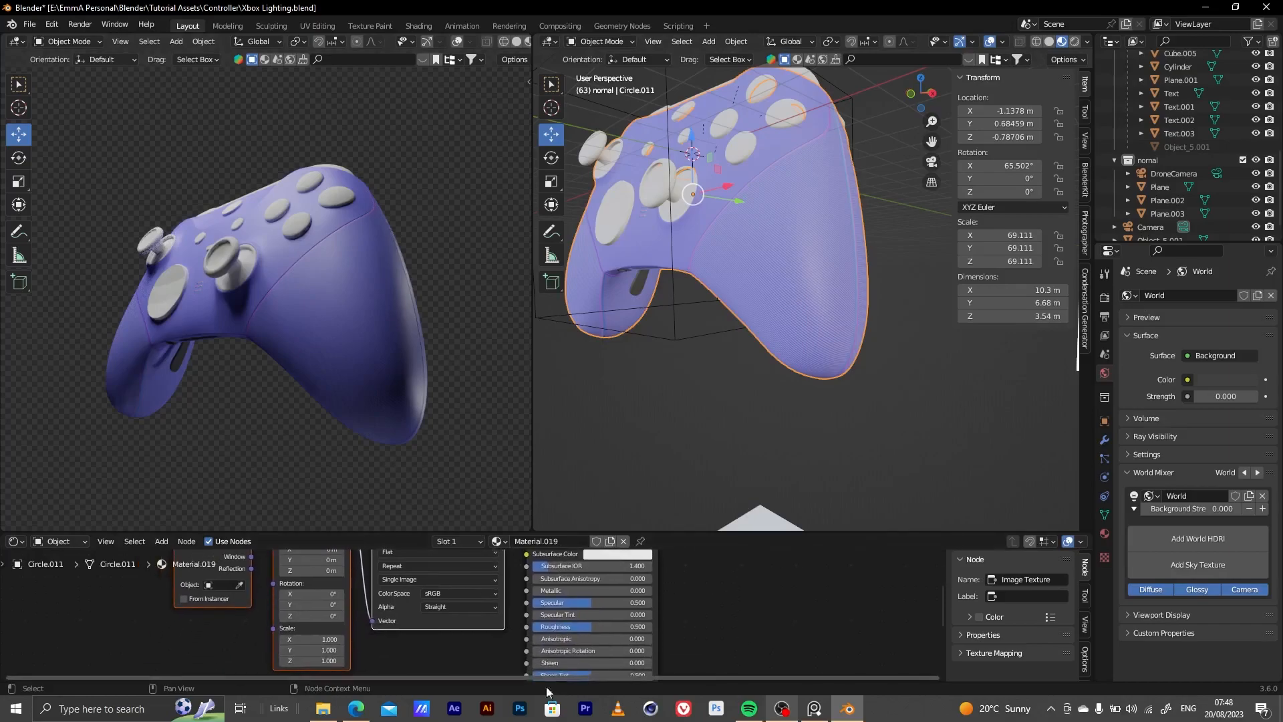
{"action": "scroll", "coordinate": [435, 595], "scroll_direction": "down", "scroll_amount": 6}
{"action": "mouse_move", "coordinate": [370, 573]}
{"action": "left_mouse_down"}
{"action": "mouse_move", "coordinate": [456, 600]}
{"action": "mouse_move", "coordinate": [408, 572]}
{"action": "mouse_move", "coordinate": [381, 578]}
{"action": "left_mouse_up"}
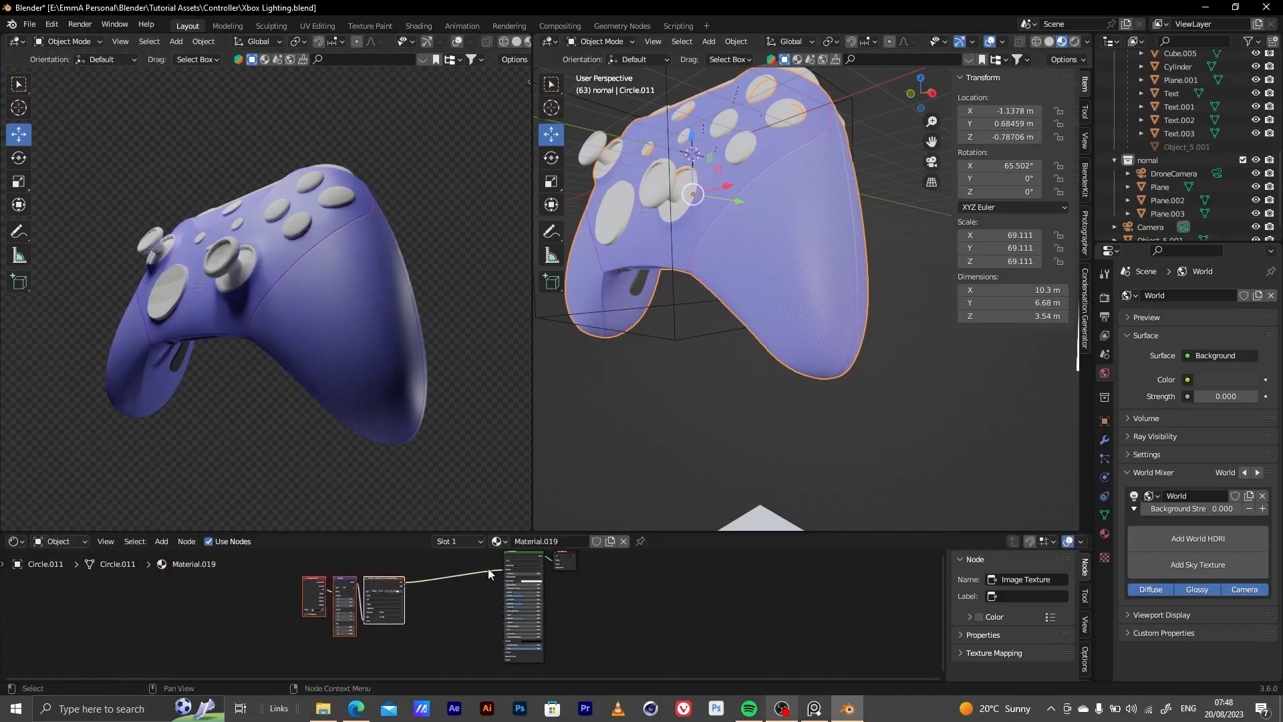
{"action": "left_click_drag", "start_coordinate": [506, 573], "coordinate": [497, 655]}
{"action": "scroll", "coordinate": [507, 652], "scroll_direction": "up", "scroll_amount": 8}
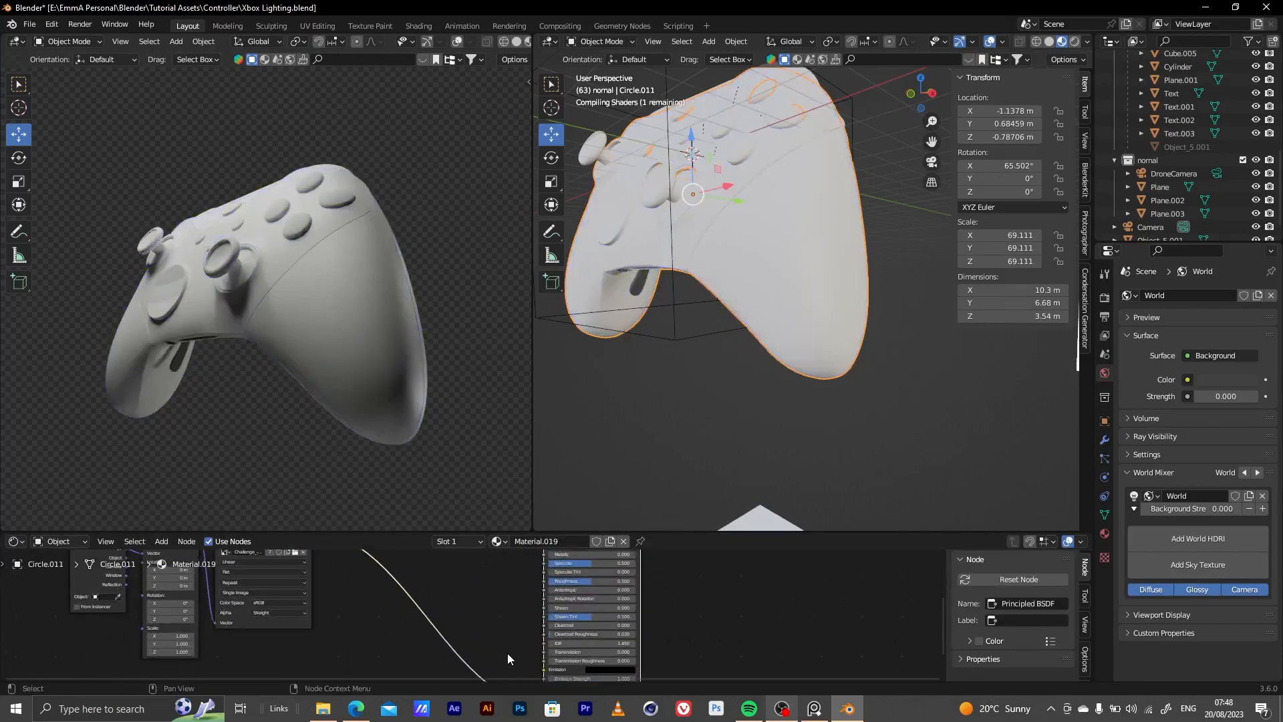
{"action": "middle_click_drag", "start_coordinate": [510, 602], "coordinate": [551, 621]}
Enlarge the node editor and connect the image texture's Color to the Principled BSDF's Normal input
{"action": "scroll", "coordinate": [530, 638], "scroll_direction": "down", "scroll_amount": 2}
{"action": "scroll", "coordinate": [529, 638], "scroll_direction": "down", "scroll_amount": 3}
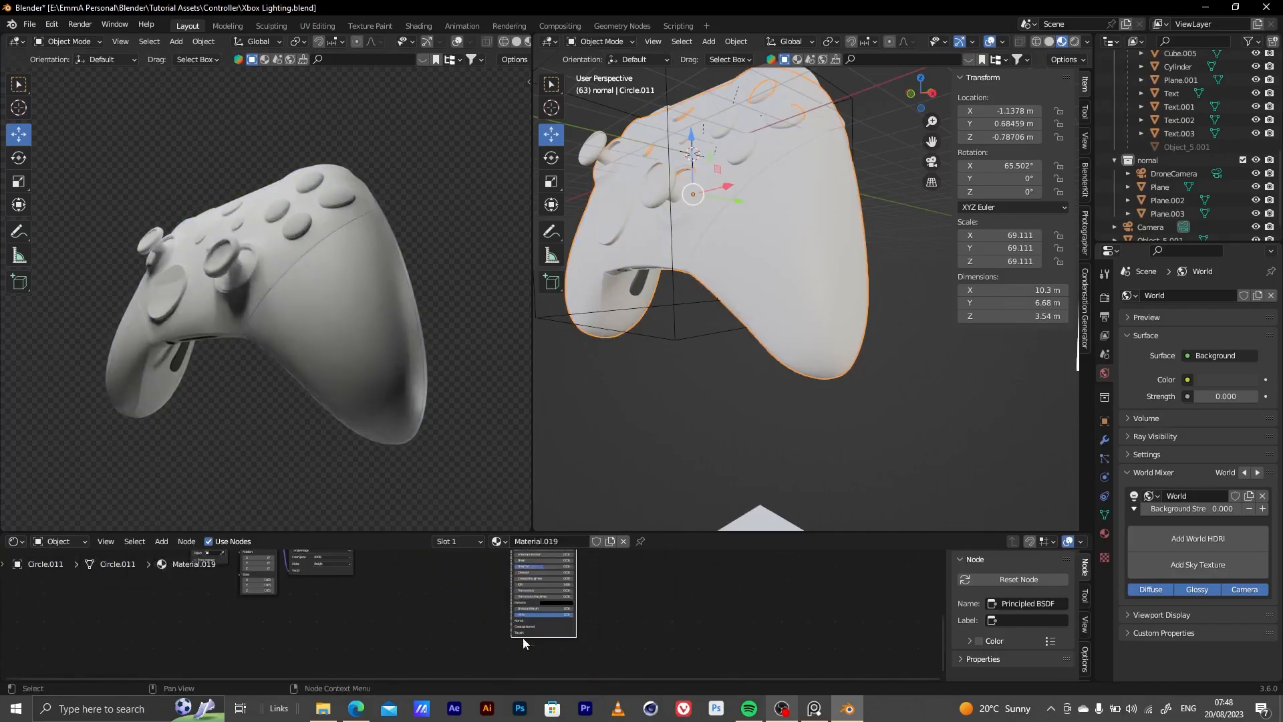
{"action": "middle_click_drag", "start_coordinate": [450, 630], "coordinate": [483, 652]}
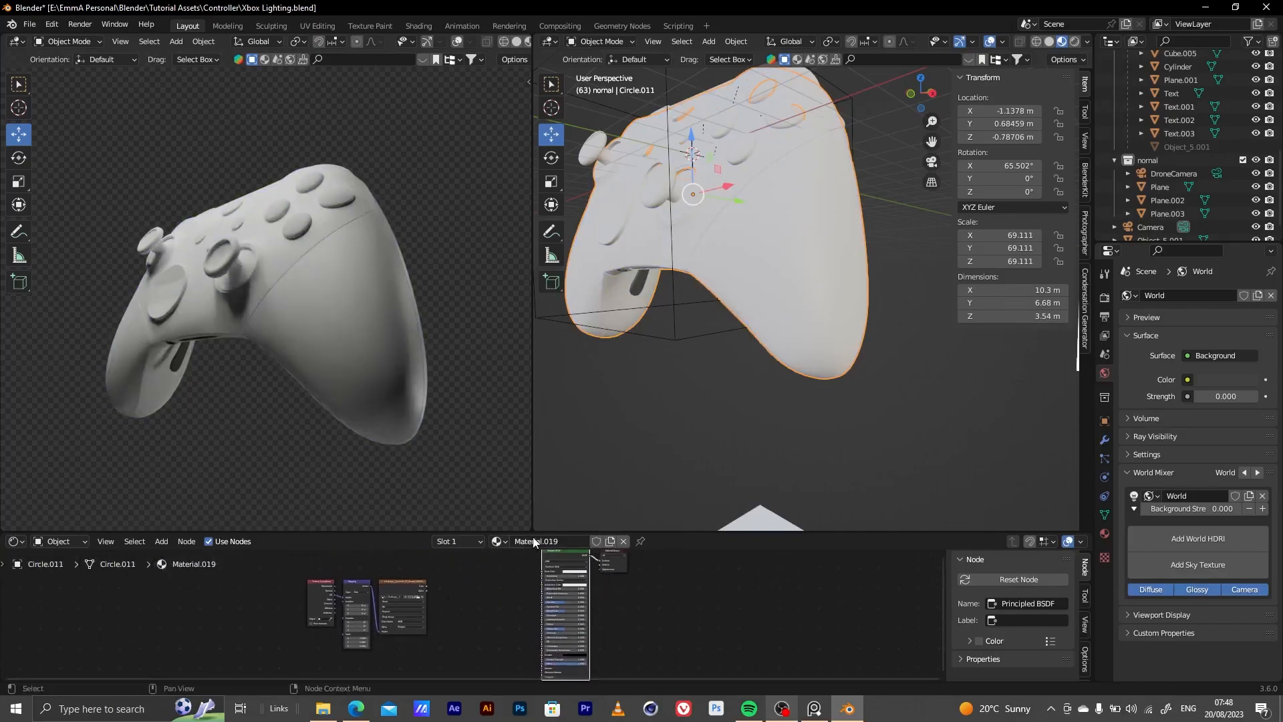
{"action": "left_click_drag", "start_coordinate": [532, 531], "coordinate": [526, 388]}
{"action": "scroll", "coordinate": [441, 502], "scroll_direction": "up", "scroll_amount": 3}
{"action": "mouse_move", "coordinate": [373, 480]}
{"action": "left_mouse_down"}
{"action": "mouse_move", "coordinate": [588, 649]}
{"action": "mouse_move", "coordinate": [630, 649]}
{"action": "mouse_move", "coordinate": [628, 629]}
{"action": "mouse_move", "coordinate": [517, 523]}
{"action": "left_mouse_up"}
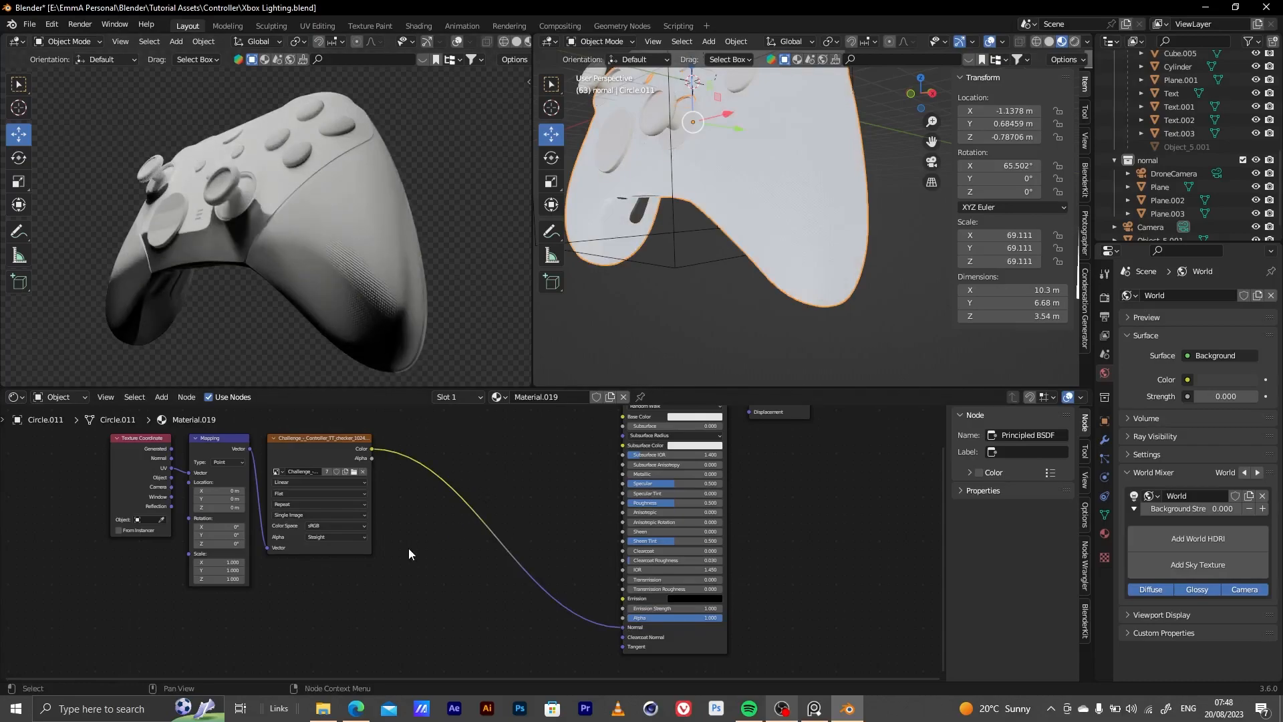
Insert a Bump node between the image texture and the Principled BSDF, feeding the image Color into its Height
{"action": "key", "text": "shift+a"}
{"action": "mouse_move", "coordinate": [401, 559]}
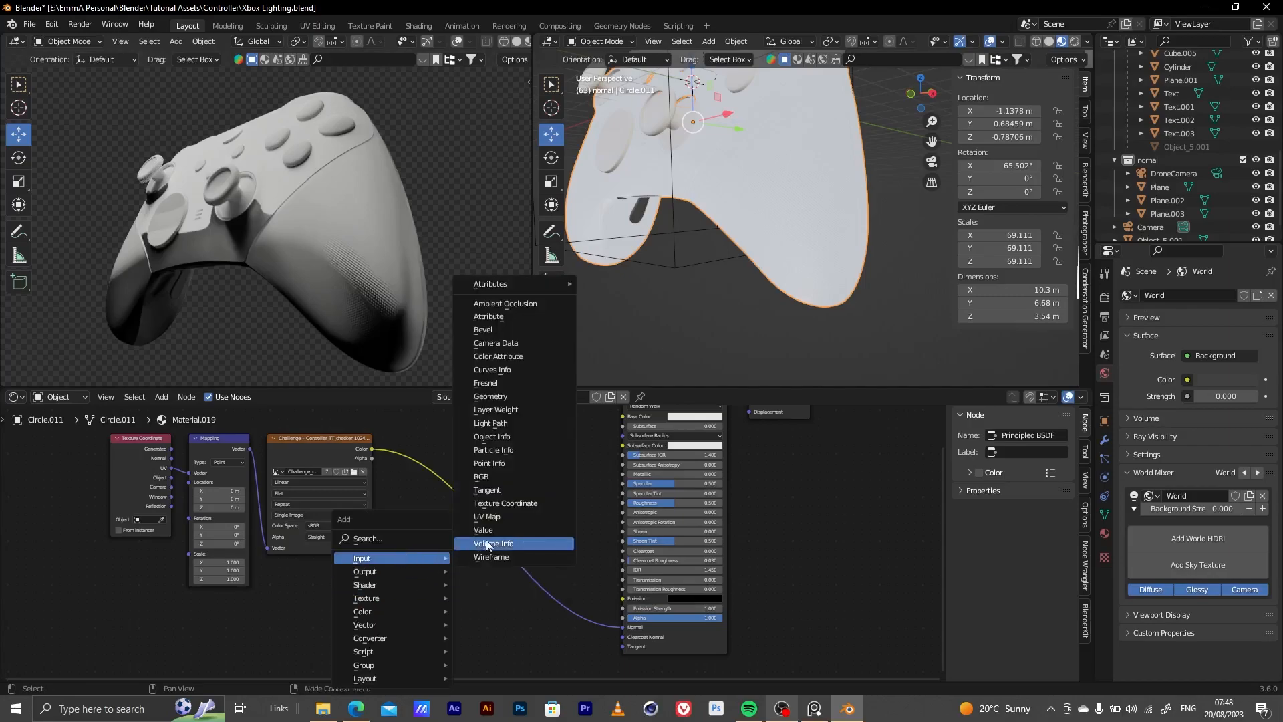
{"action": "left_click", "coordinate": [383, 537]}
{"action": "type", "text": "bump"}
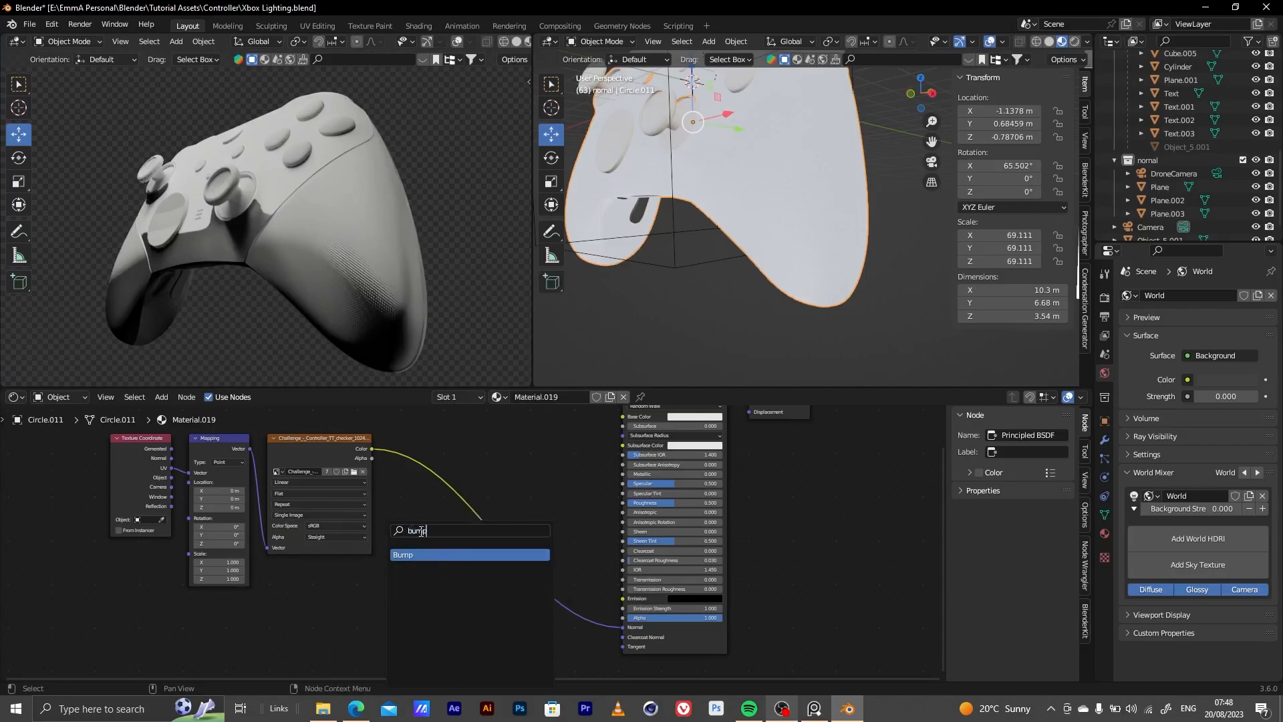
{"action": "key", "text": "Return"}
{"action": "left_click", "coordinate": [455, 568]}
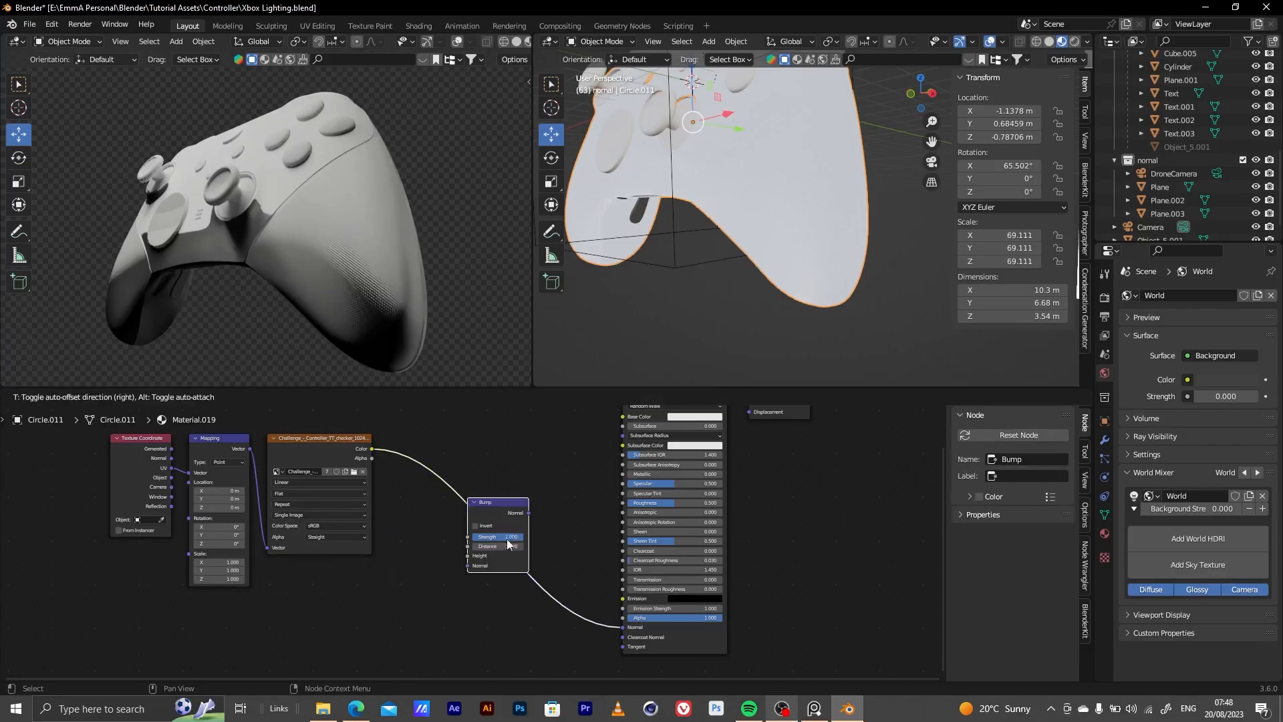
{"action": "scroll", "coordinate": [455, 571], "scroll_direction": "up", "scroll_amount": 1}
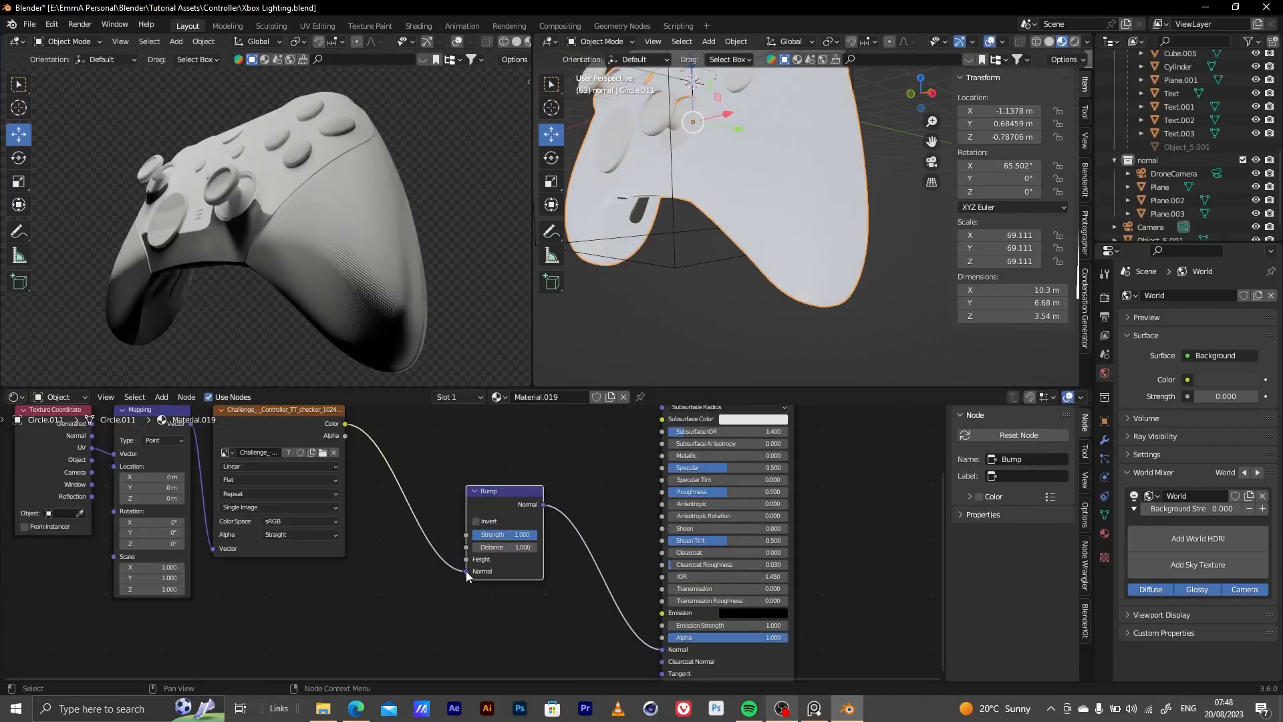
{"action": "left_click_drag", "start_coordinate": [466, 571], "coordinate": [465, 559]}
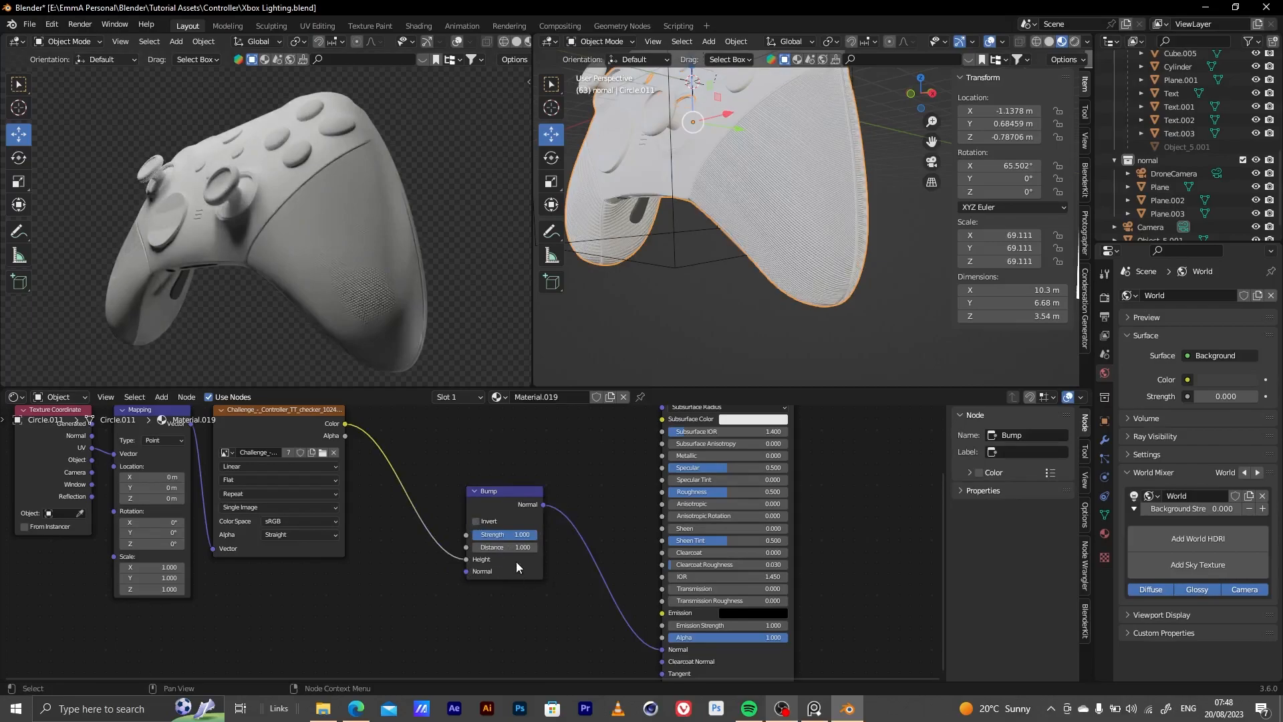
Move the Bump node closer to the Principled BSDF to make room after the image texture
{"action": "scroll", "coordinate": [508, 594], "scroll_direction": "up", "scroll_amount": 3}
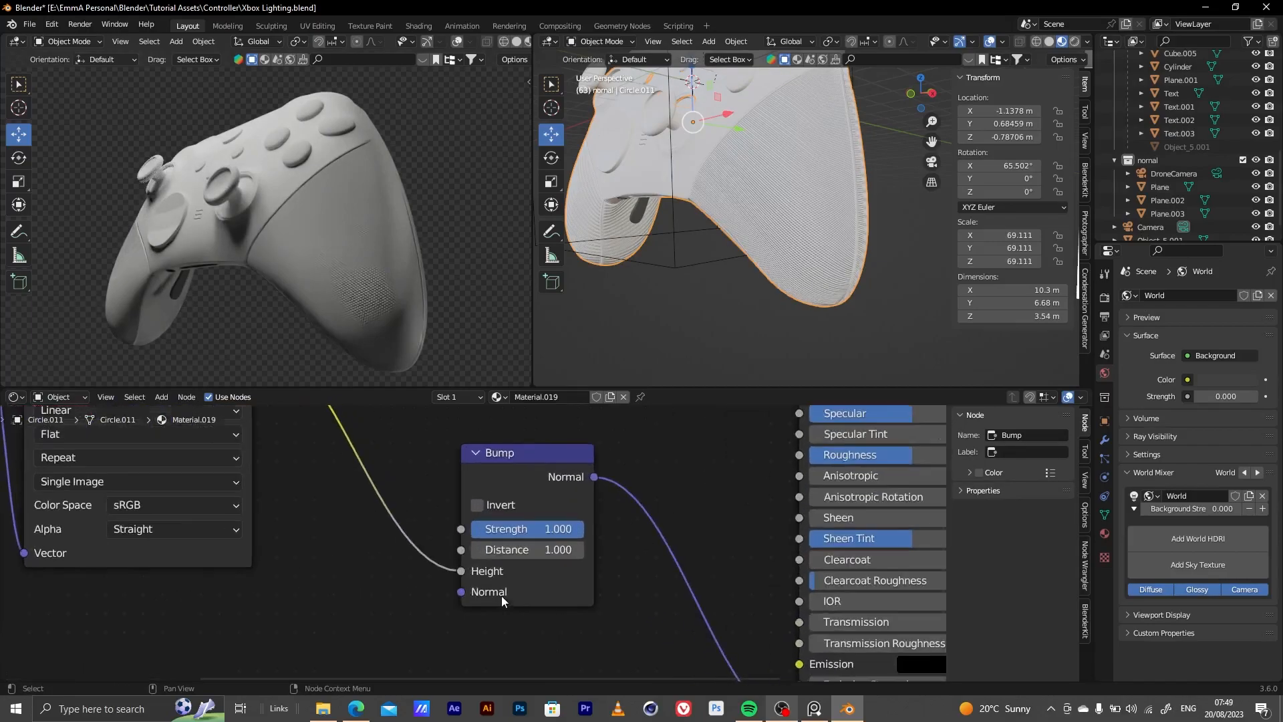
{"action": "middle_click_drag", "start_coordinate": [501, 595], "coordinate": [729, 588]}
{"action": "left_click_drag", "start_coordinate": [752, 443], "coordinate": [832, 464]}
{"action": "scroll", "coordinate": [653, 511], "scroll_direction": "down", "scroll_amount": 8}
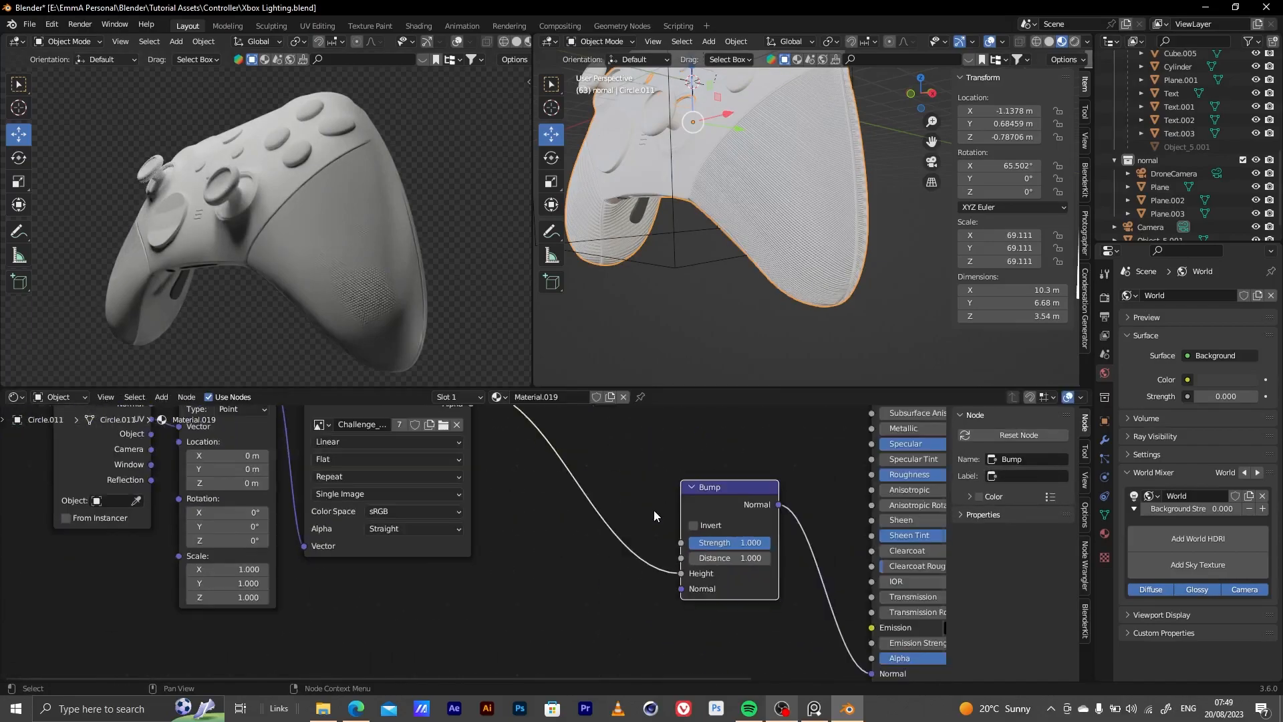
{"action": "middle_click_drag", "start_coordinate": [649, 524], "coordinate": [652, 569]}
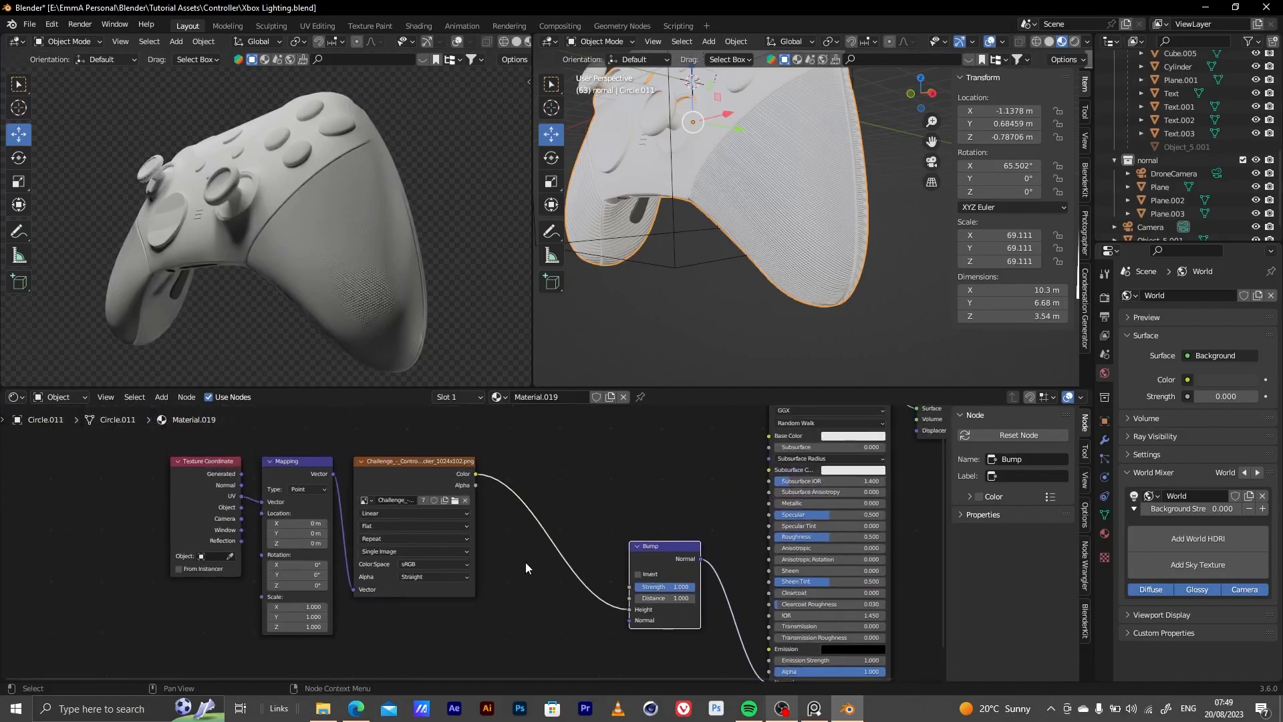
Insert a Color Ramp node on the link between the image texture and the Bump node's Height
{"action": "key", "text": "shift+a"}
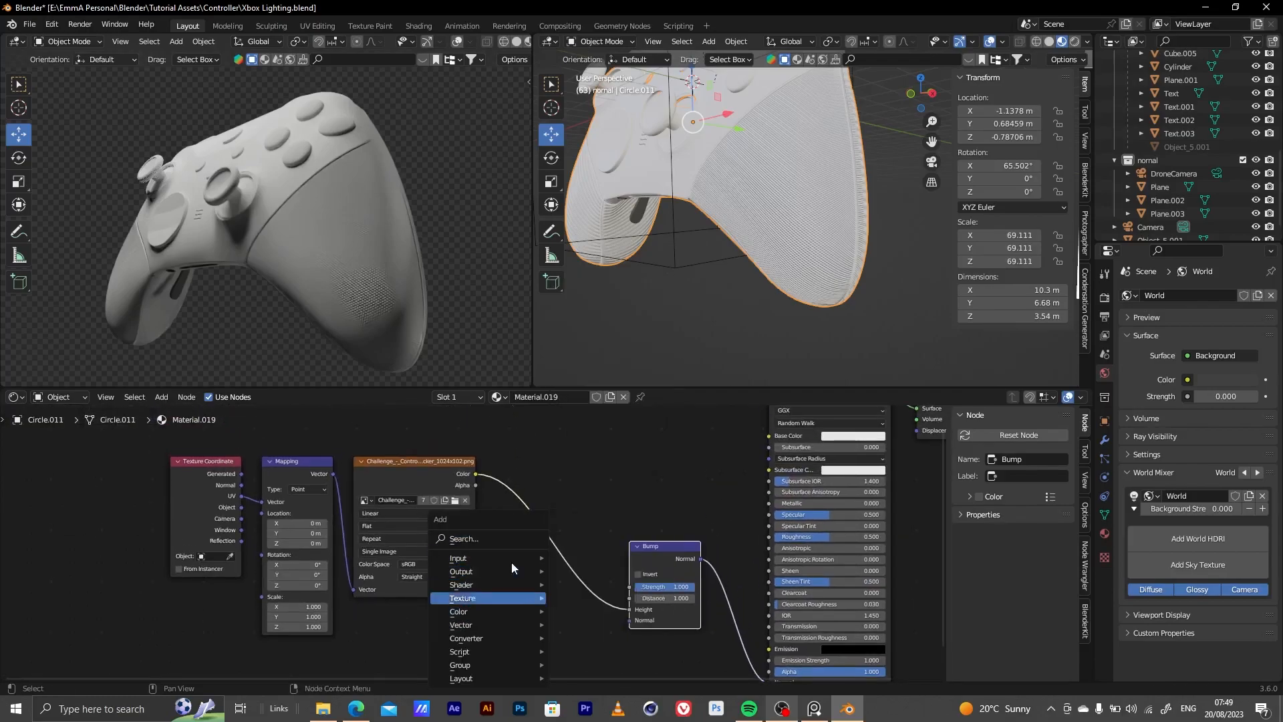
{"action": "left_click", "coordinate": [509, 538]}
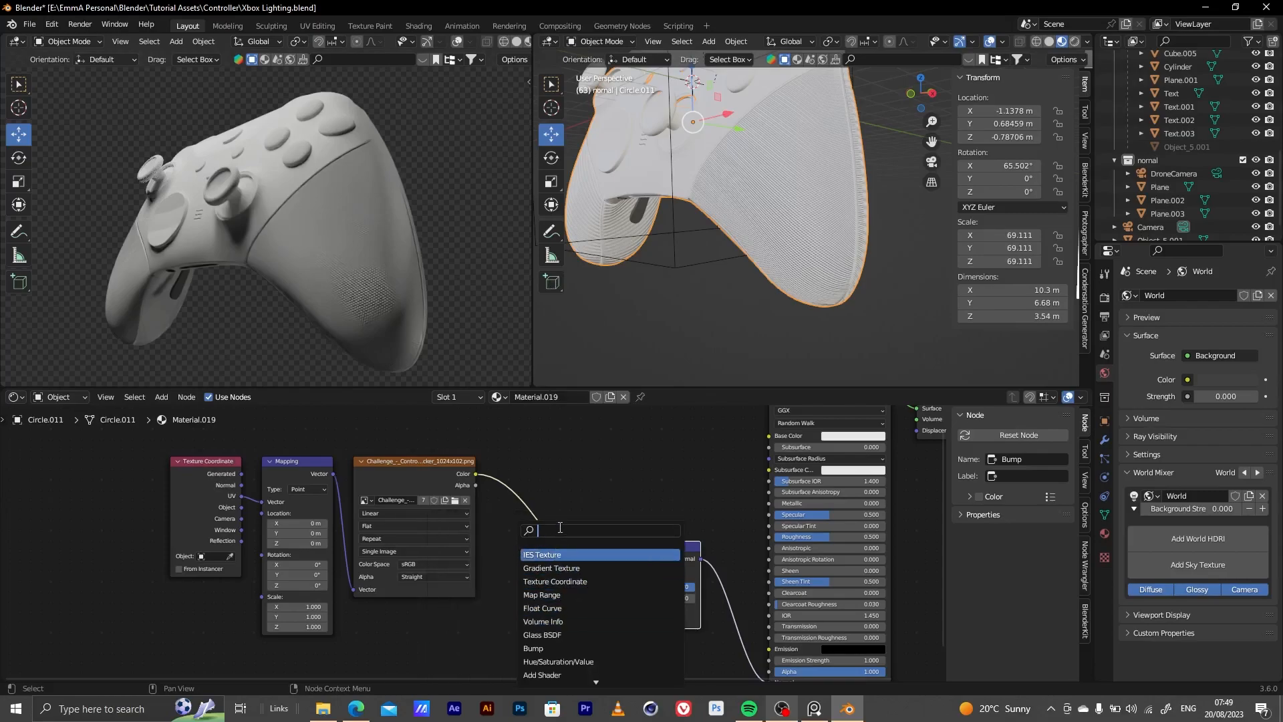
{"action": "type", "text": "bum"}
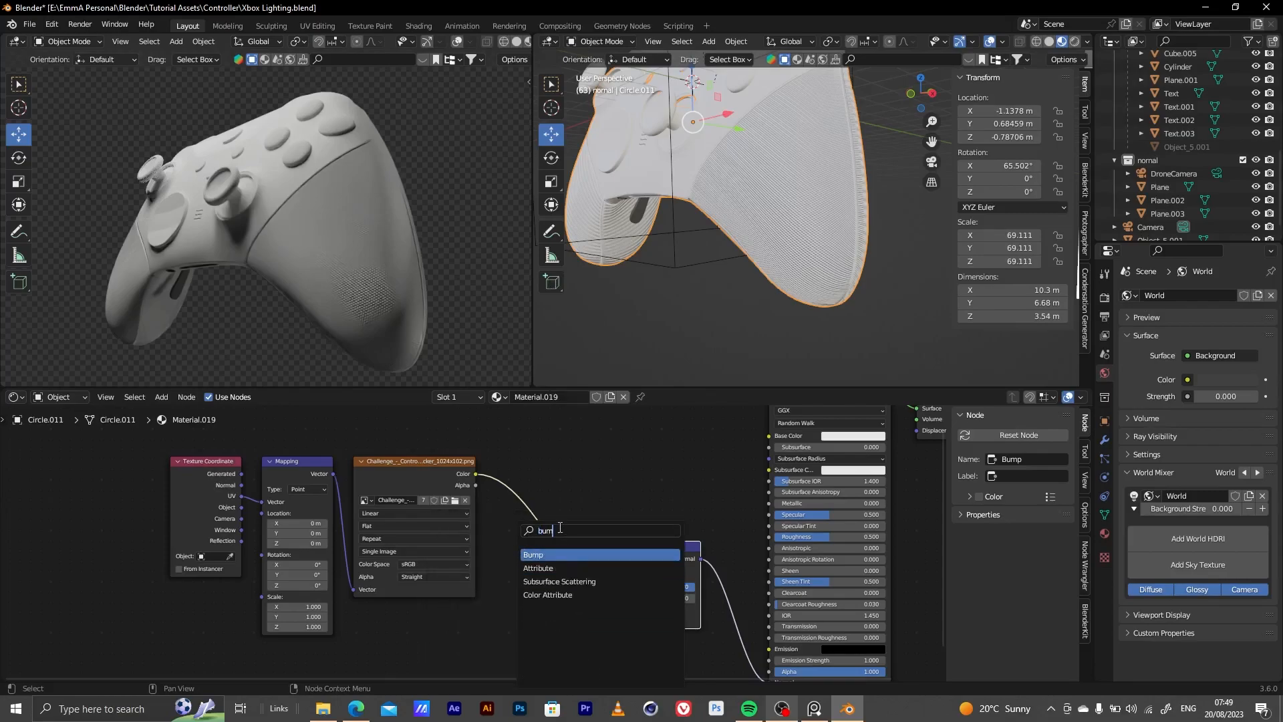
{"action": "key", "text": "BackSpace"}
{"action": "key", "text": "BackSpace"}
{"action": "key", "text": "BackSpace"}
{"action": "type", "text": "colo"}
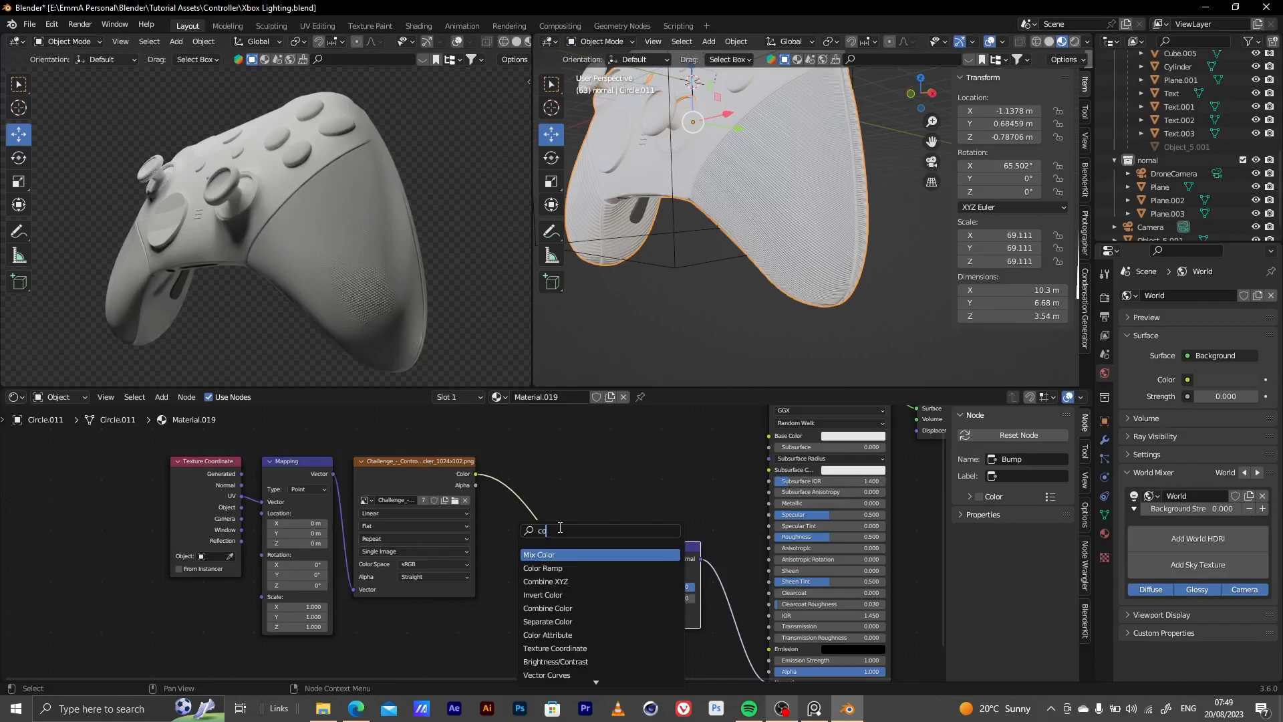
{"action": "key", "text": "Down"}
{"action": "key", "text": "Return"}
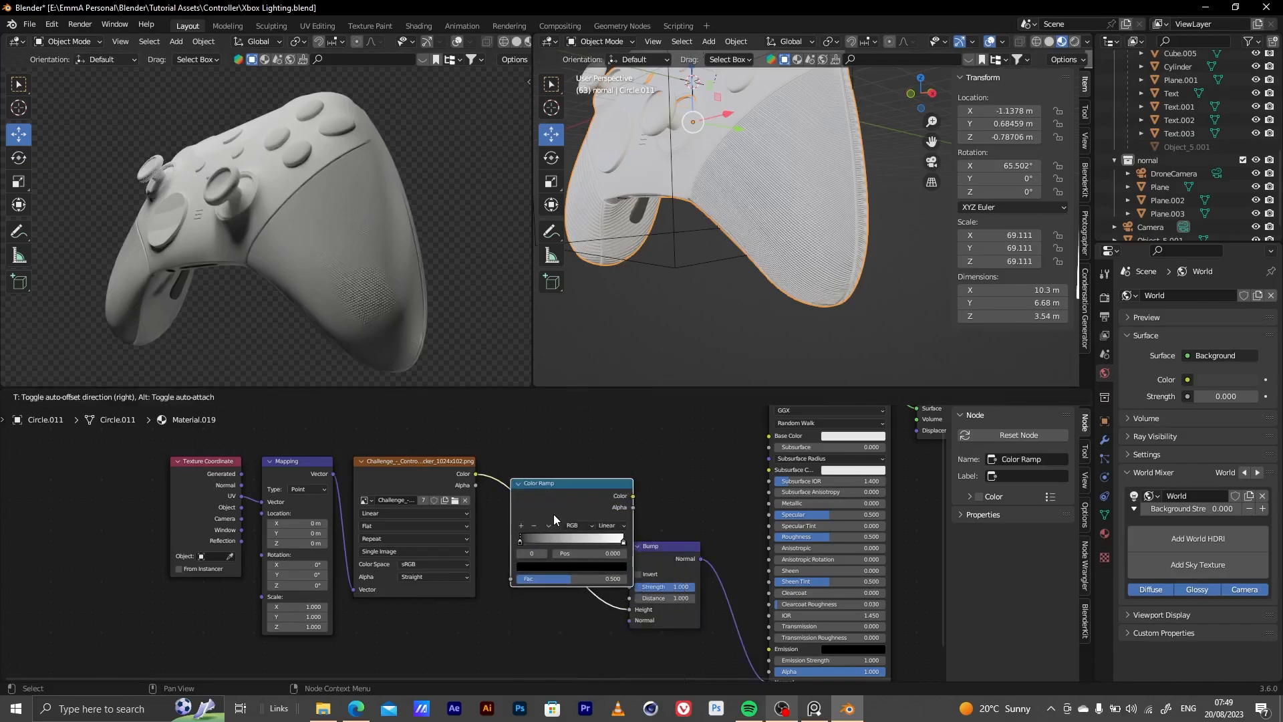
{"action": "left_click", "coordinate": [554, 514]}
Shift the Color Ramp's black stop toward the white stop to adjust the grip and shell bump texture
{"action": "scroll", "coordinate": [611, 572], "scroll_direction": "up", "scroll_amount": 5}
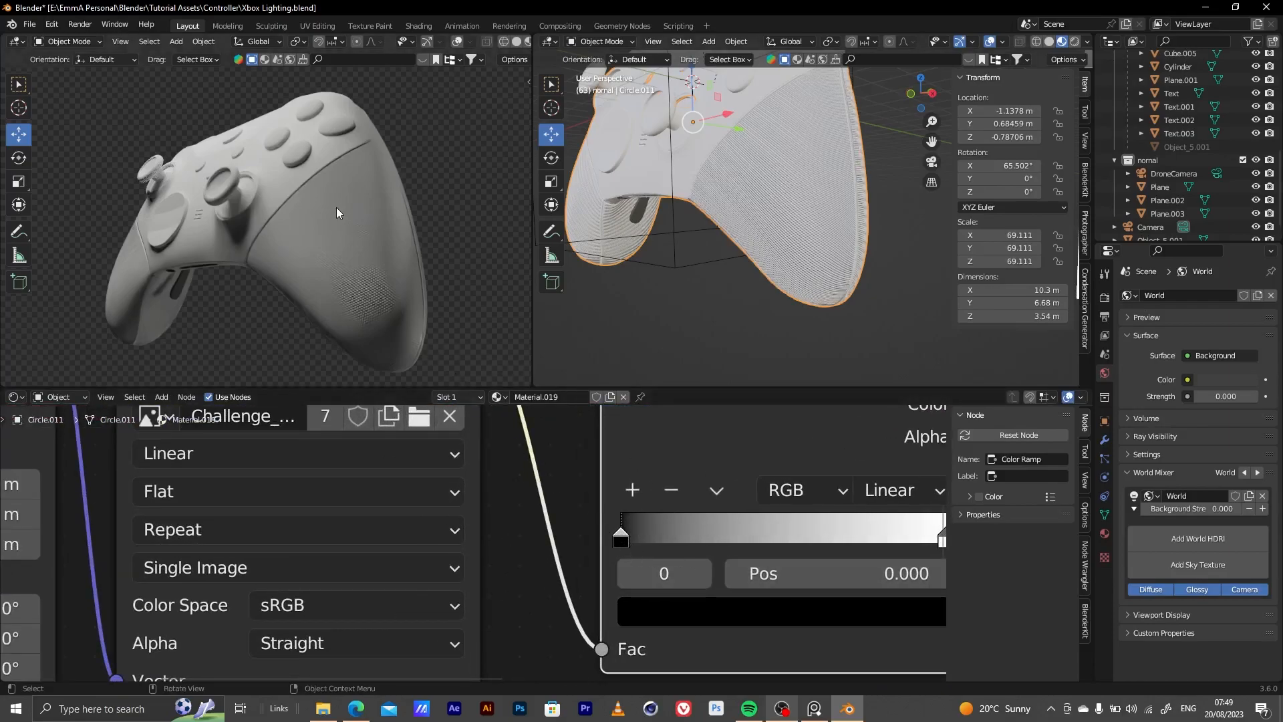
{"action": "scroll", "coordinate": [371, 116], "scroll_direction": "up", "scroll_amount": 6}
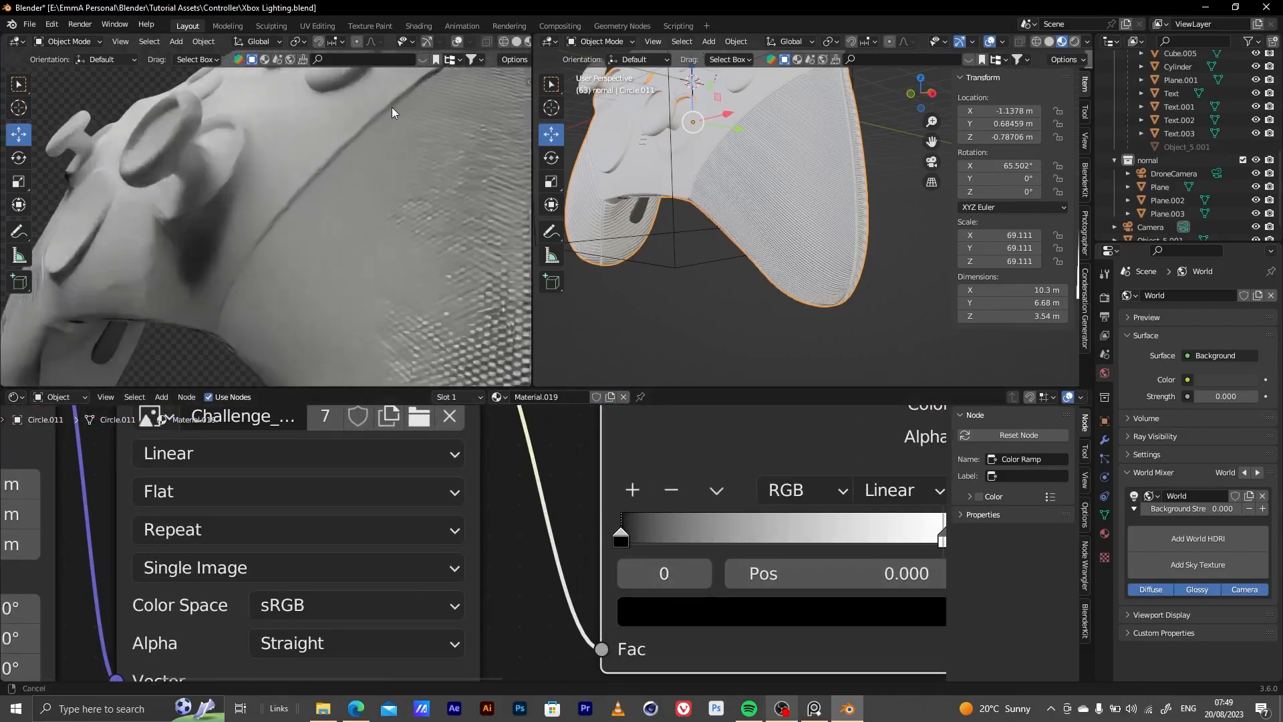
{"action": "middle_click_drag", "start_coordinate": [324, 166], "coordinate": [345, 310], "text": "shift"}
{"action": "scroll", "coordinate": [346, 267], "scroll_direction": "up", "scroll_amount": 4}
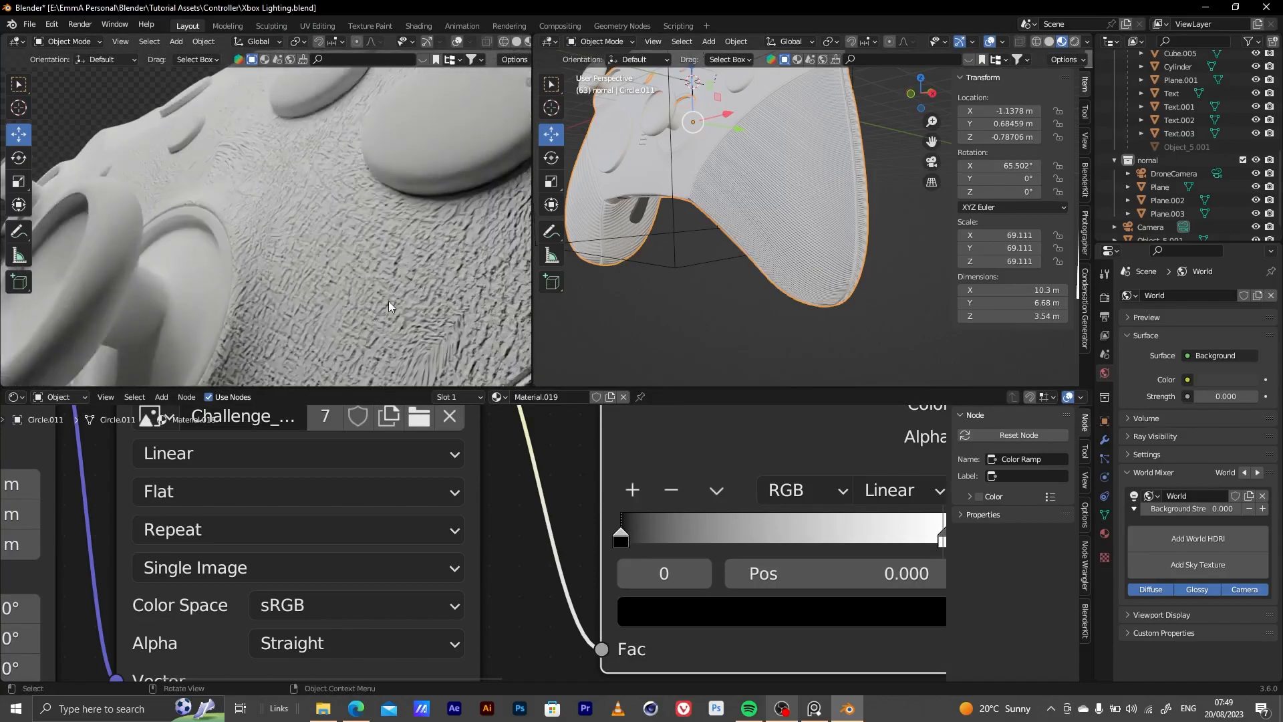
{"action": "middle_click_drag", "start_coordinate": [391, 300], "coordinate": [402, 342]}
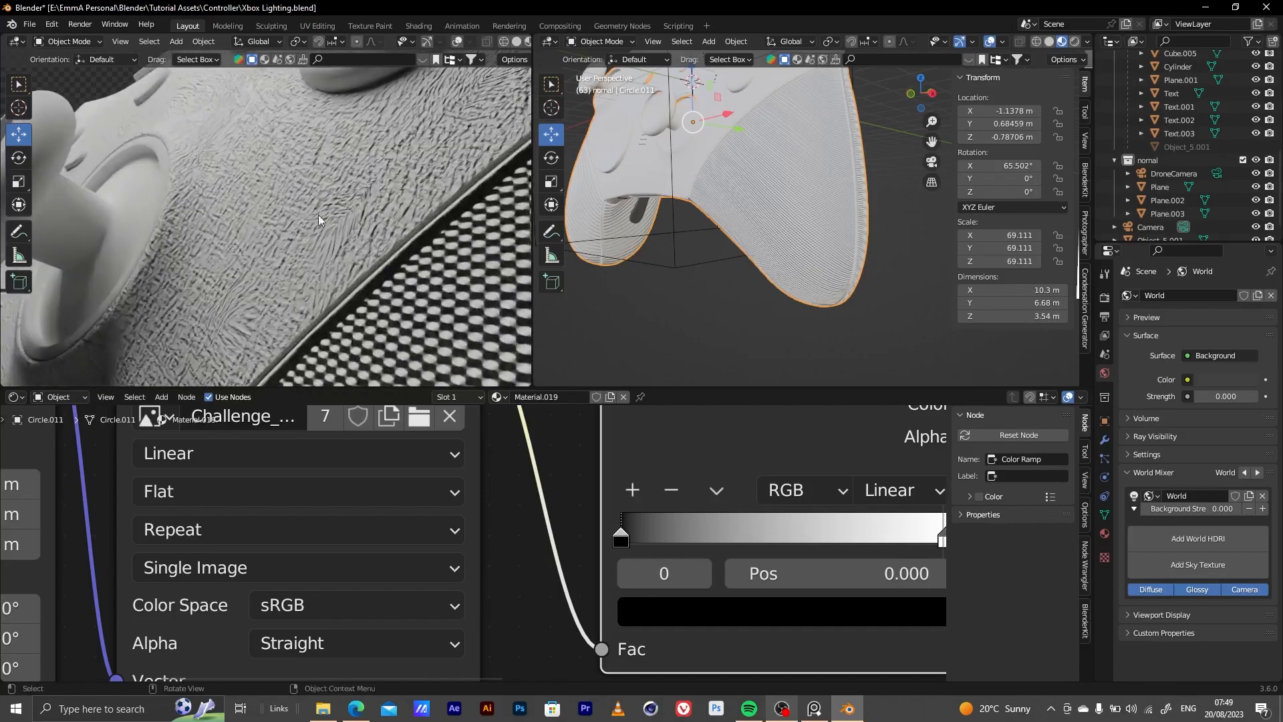
{"action": "left_click_drag", "start_coordinate": [626, 543], "coordinate": [714, 544]}
{"action": "middle_click_drag", "start_coordinate": [301, 280], "coordinate": [400, 331]}
Darken the controller body material's Base Color to near black on the Principled BSDF
{"action": "scroll", "coordinate": [601, 545], "scroll_direction": "down", "scroll_amount": 4}
{"action": "scroll", "coordinate": [588, 542], "scroll_direction": "down", "scroll_amount": 1}
{"action": "middle_click_drag", "start_coordinate": [722, 534], "coordinate": [492, 512]}
{"action": "scroll", "coordinate": [492, 512], "scroll_direction": "up", "scroll_amount": 1}
{"action": "middle_click_drag", "start_coordinate": [725, 461], "coordinate": [364, 553]}
{"action": "scroll", "coordinate": [431, 557], "scroll_direction": "up", "scroll_amount": 2}
{"action": "scroll", "coordinate": [431, 556], "scroll_direction": "up", "scroll_amount": 1}
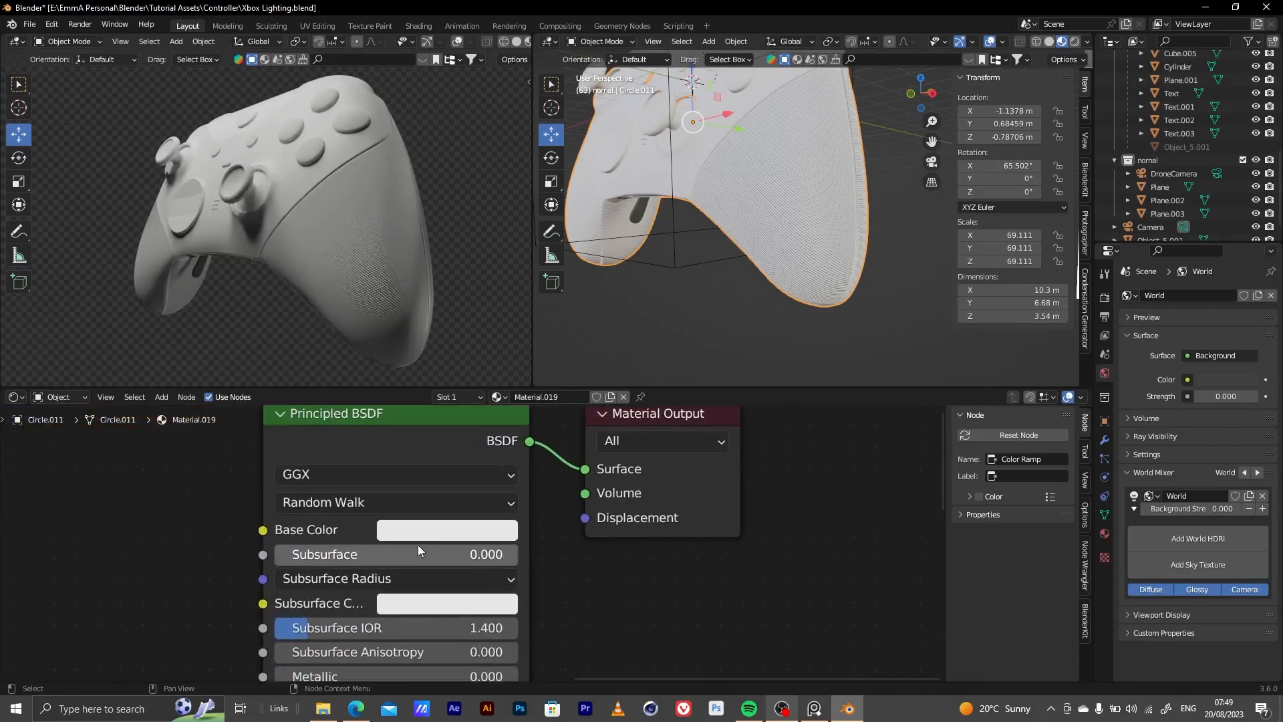
{"action": "left_click", "coordinate": [454, 528]}
{"action": "left_click_drag", "start_coordinate": [570, 305], "coordinate": [569, 354]}
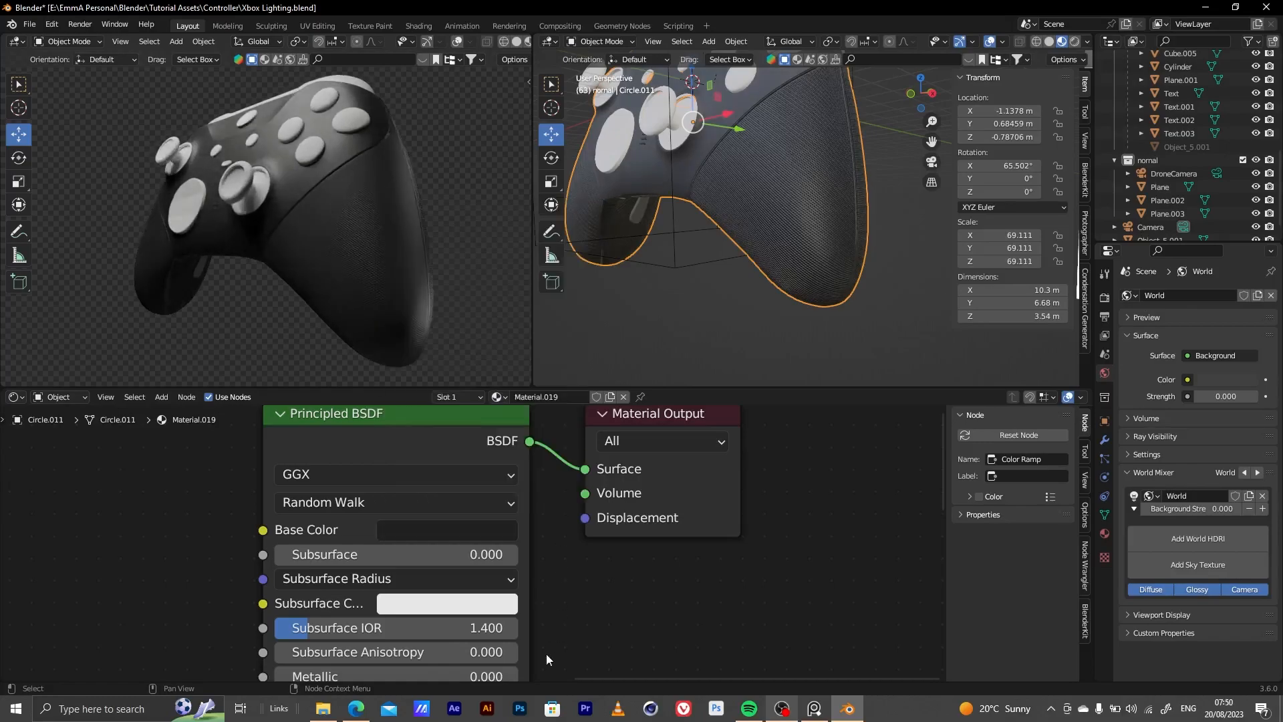
Set the controller body material's Roughness to 0.4 on the Principled BSDF
{"action": "middle_click_drag", "start_coordinate": [587, 604], "coordinate": [738, 392]}
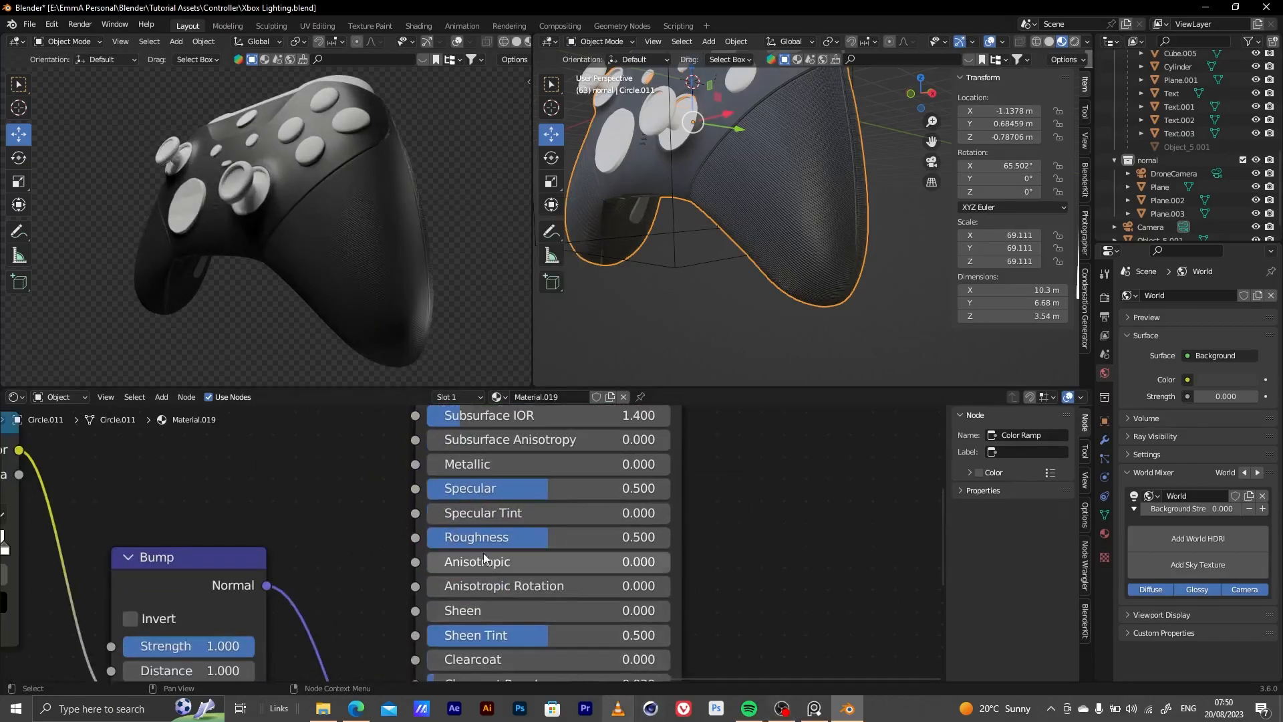
{"action": "left_click_drag", "start_coordinate": [527, 535], "coordinate": [494, 537]}
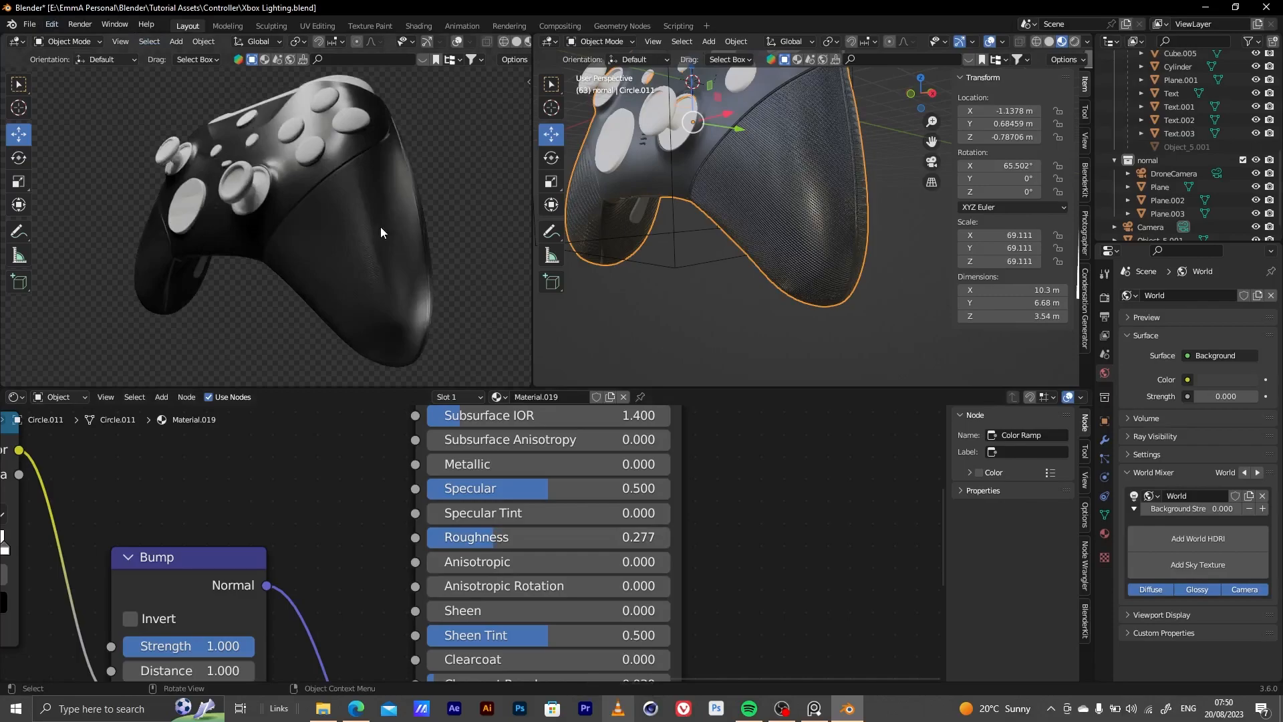
{"action": "middle_click_drag", "start_coordinate": [346, 289], "coordinate": [304, 309]}
{"action": "right_click_drag", "start_coordinate": [304, 309], "coordinate": [337, 210], "text": "alt"}
{"action": "left_click_drag", "start_coordinate": [327, 243], "coordinate": [339, 235], "text": "alt"}
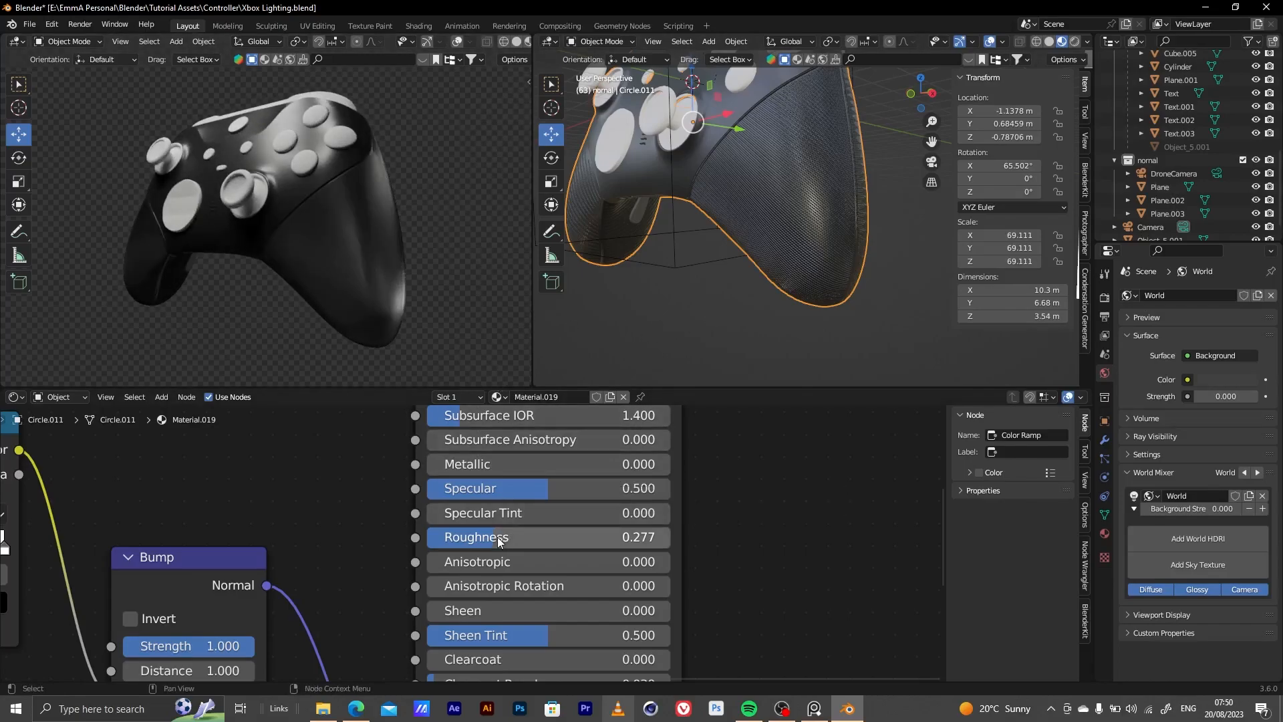
{"action": "left_click_drag", "start_coordinate": [491, 537], "coordinate": [525, 538]}
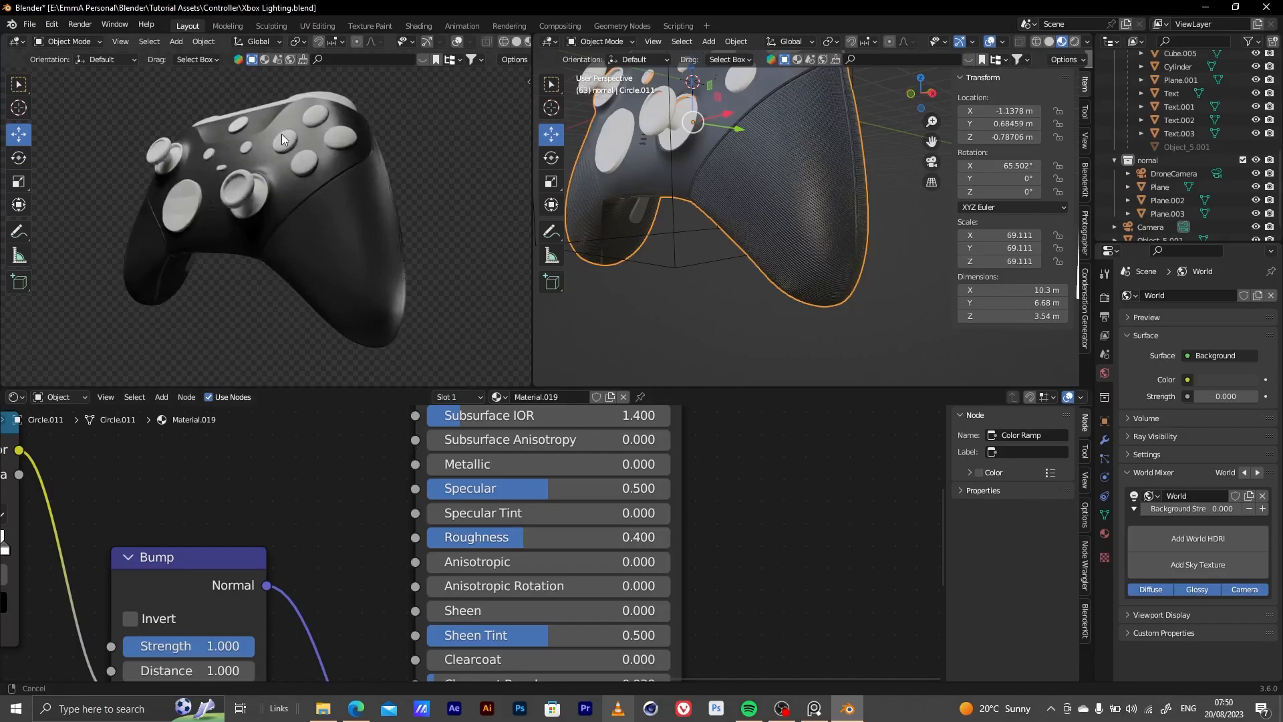
Give the right thumbstick a new material and add Texture Coordinate, Mapping and Image Texture nodes to its Principled BSDF
{"action": "scroll", "coordinate": [238, 151], "scroll_direction": "up", "scroll_amount": 8}
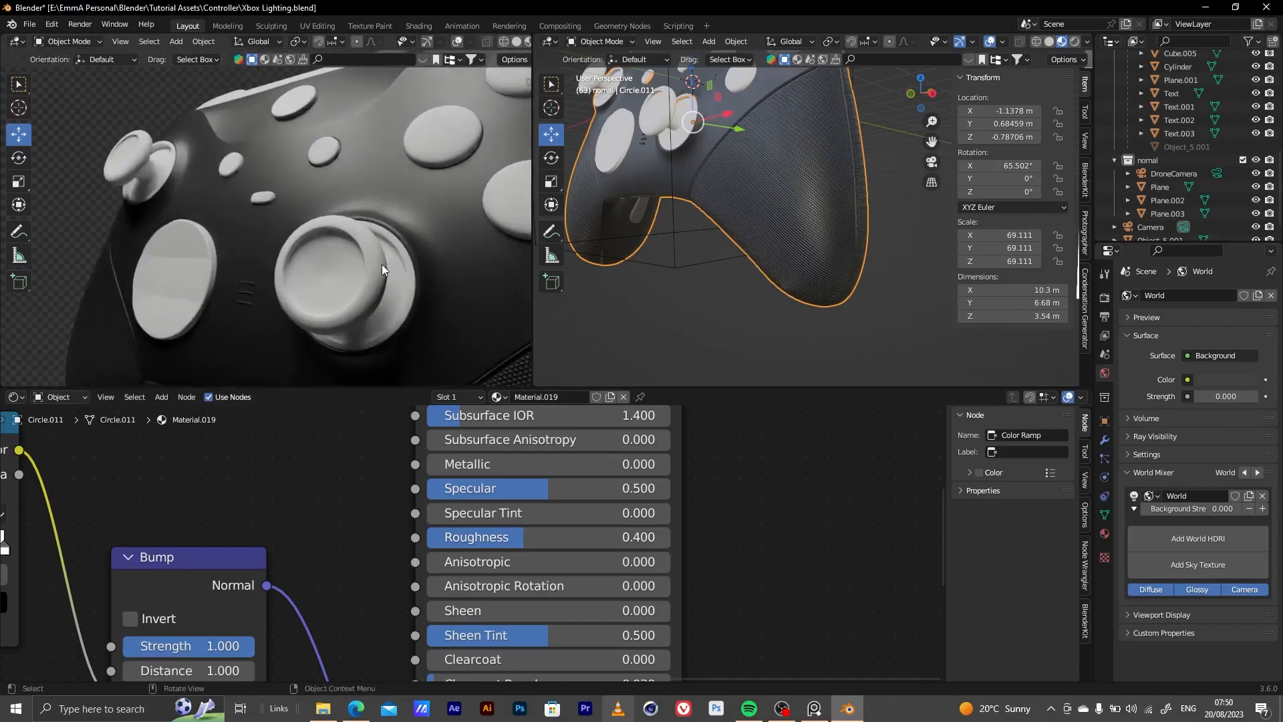
{"action": "left_click", "coordinate": [383, 265]}
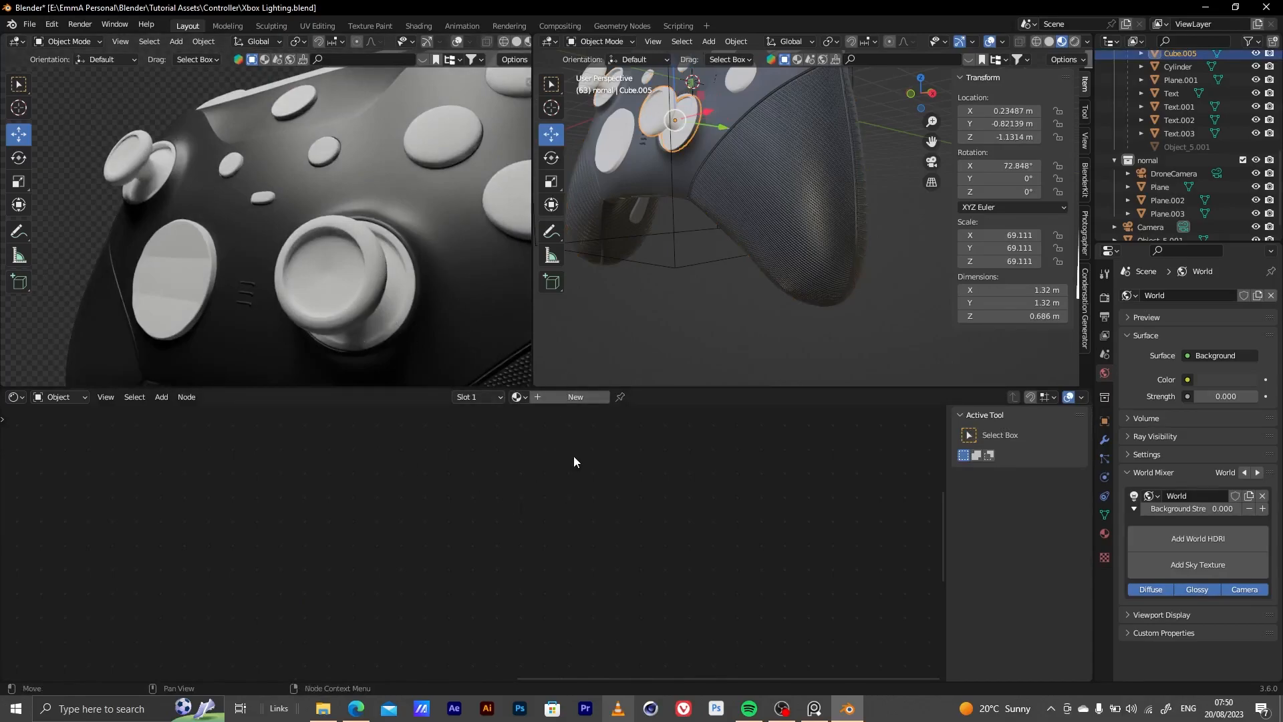
{"action": "left_click", "coordinate": [564, 397]}
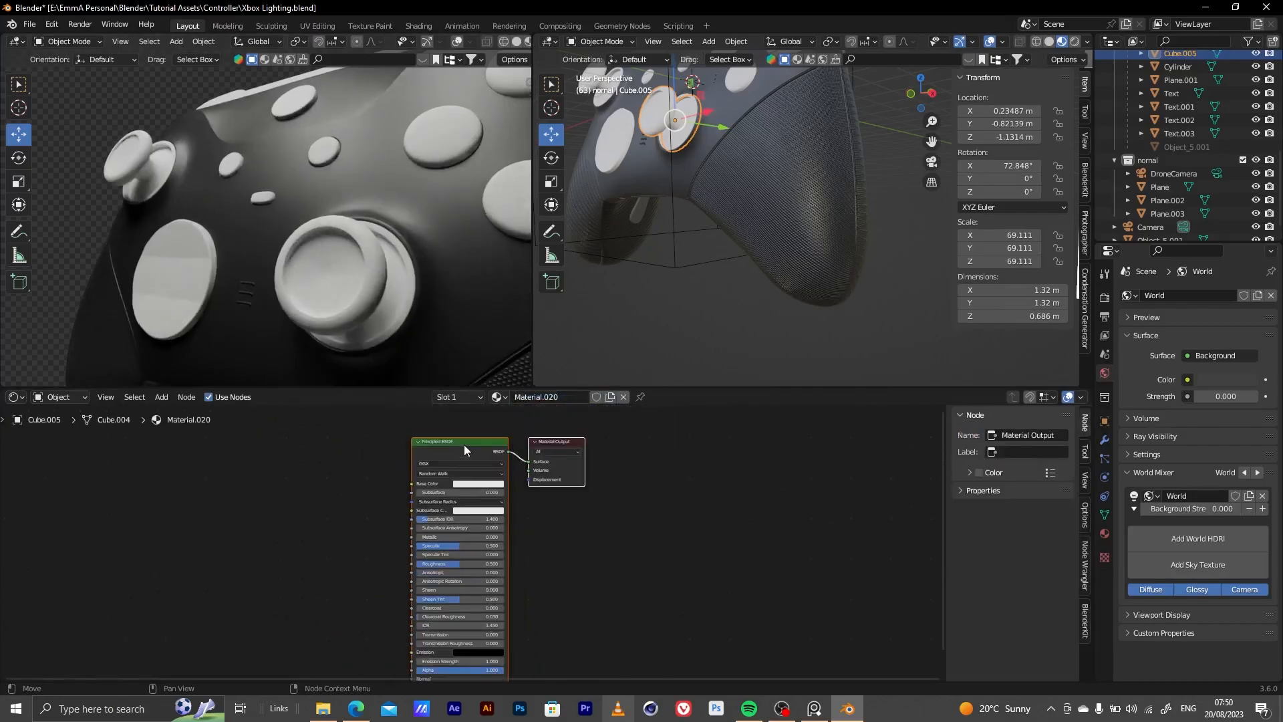
{"action": "key", "text": "ctrl+t"}
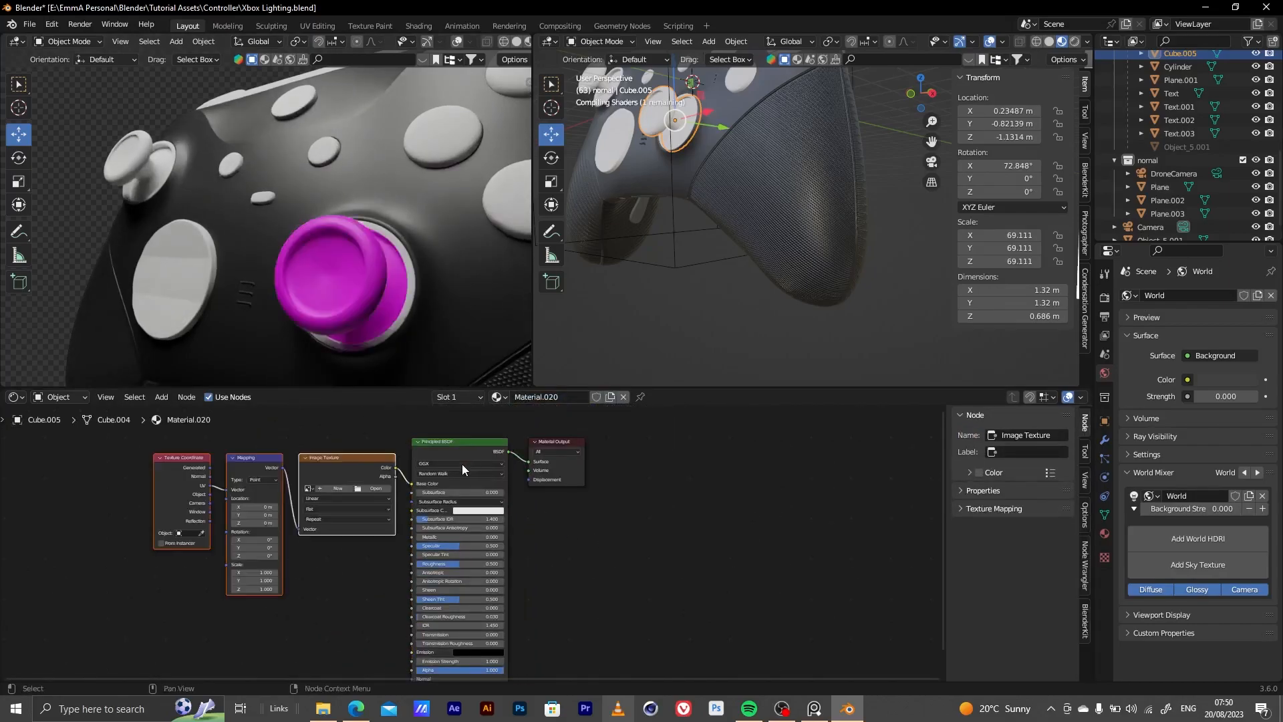
{"action": "key", "text": "Home"}
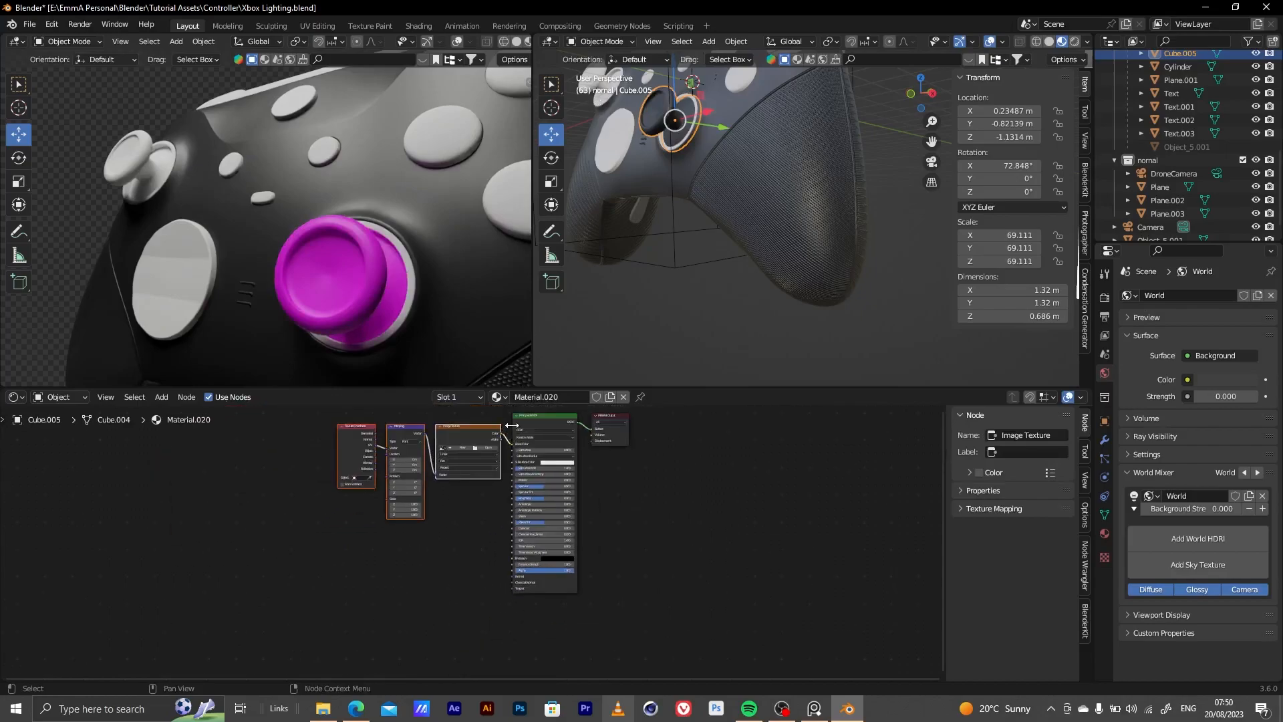
Move the texture nodes away from the Principled BSDF and reroute the image Color from Base Color to Normal
{"action": "left_click_drag", "start_coordinate": [285, 461], "coordinate": [457, 549]}
{"action": "left_click_drag", "start_coordinate": [456, 439], "coordinate": [319, 470]}
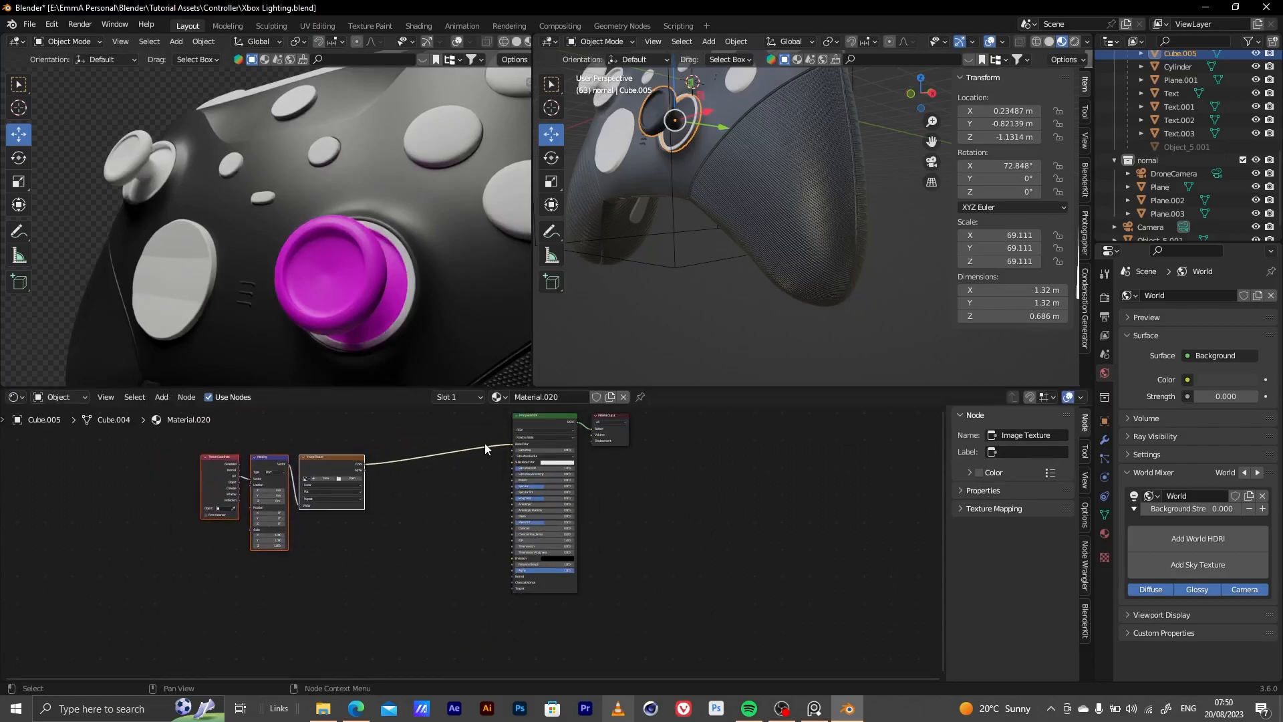
{"action": "left_click_drag", "start_coordinate": [511, 449], "coordinate": [510, 579]}
{"action": "key", "text": "Escape"}
Load Challenge_-_Controller_TT_checker_1024x102.png into the thumbstick material's Image Texture node
{"action": "scroll", "coordinate": [235, 503], "scroll_direction": "up", "scroll_amount": 5}
{"action": "left_click", "coordinate": [512, 437]}
{"action": "left_click", "coordinate": [323, 486]}
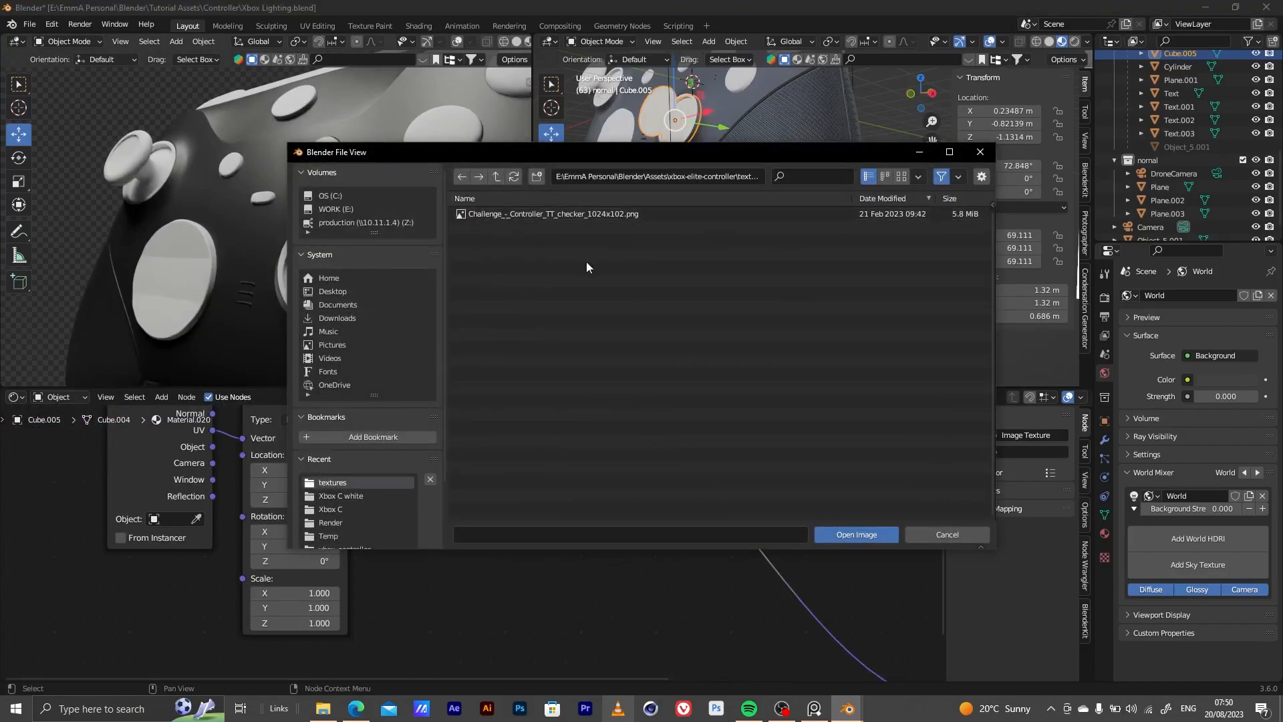
{"action": "left_click", "coordinate": [563, 215]}
{"action": "left_click", "coordinate": [854, 536]}
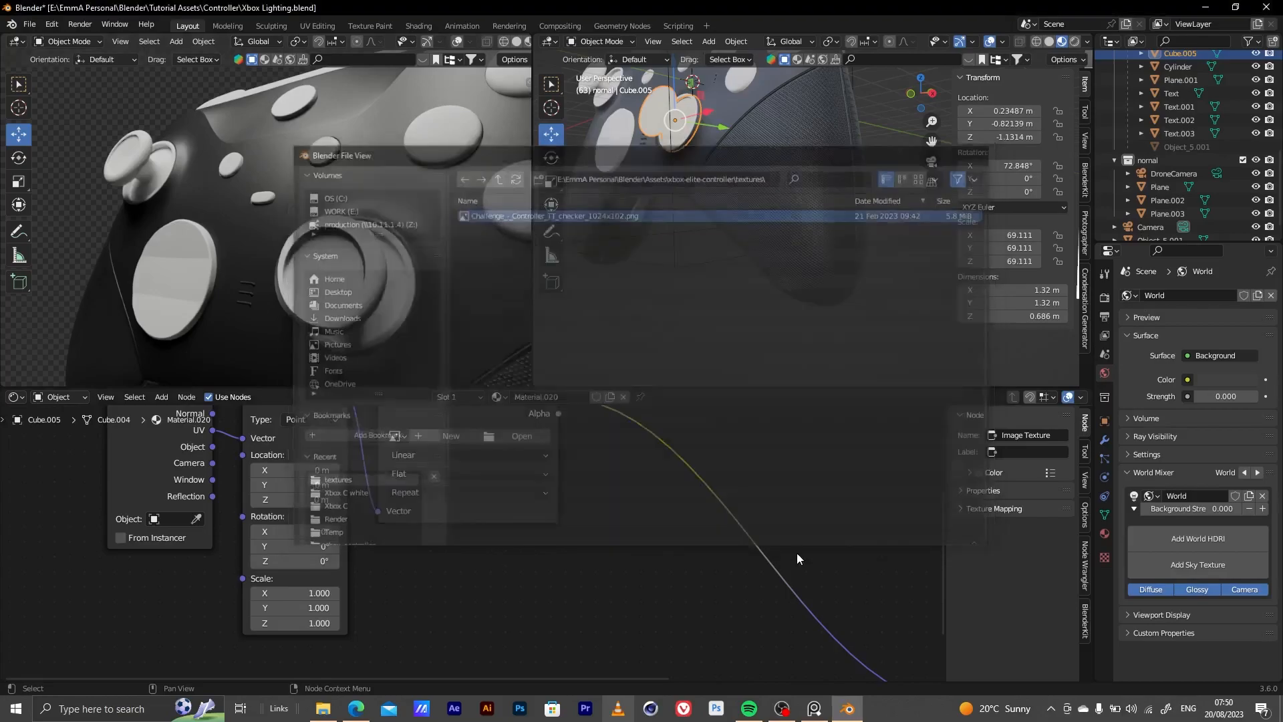
Insert a Bump node between the image texture and the Principled BSDF's Normal, feeding the image Color into its Height
{"action": "scroll", "coordinate": [612, 572], "scroll_direction": "down", "scroll_amount": 4}
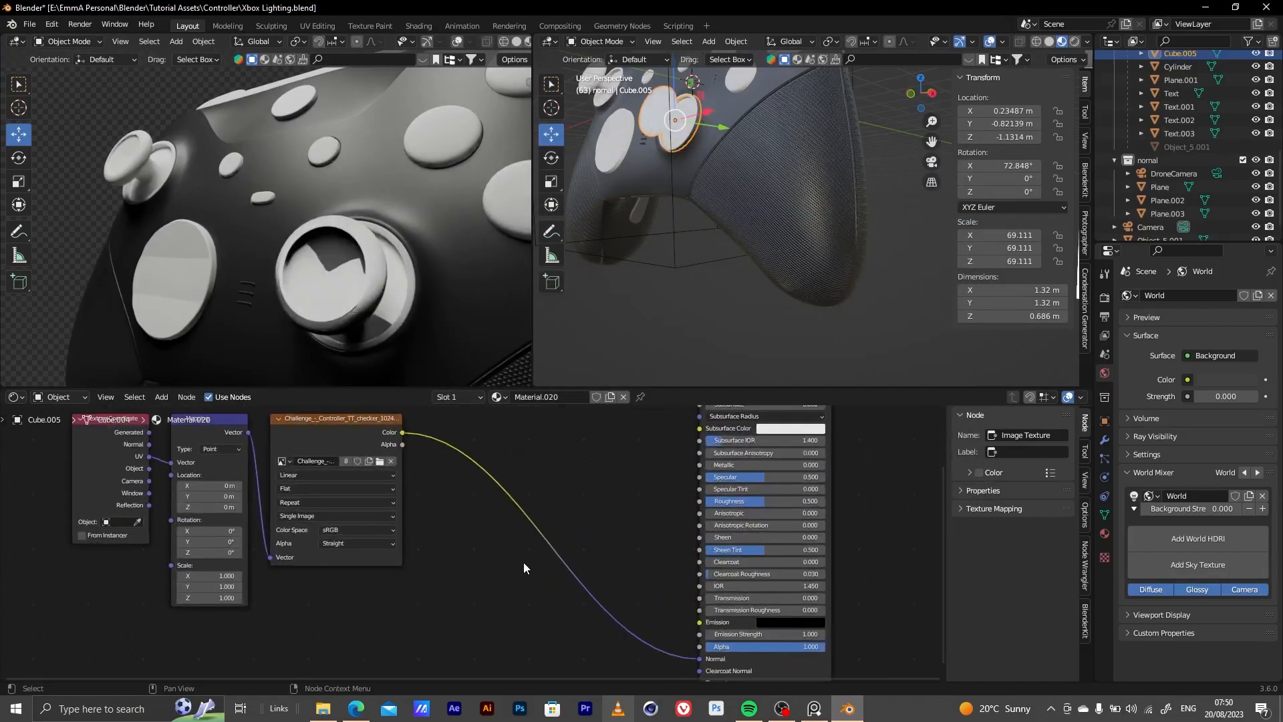
{"action": "key", "text": "shift+a"}
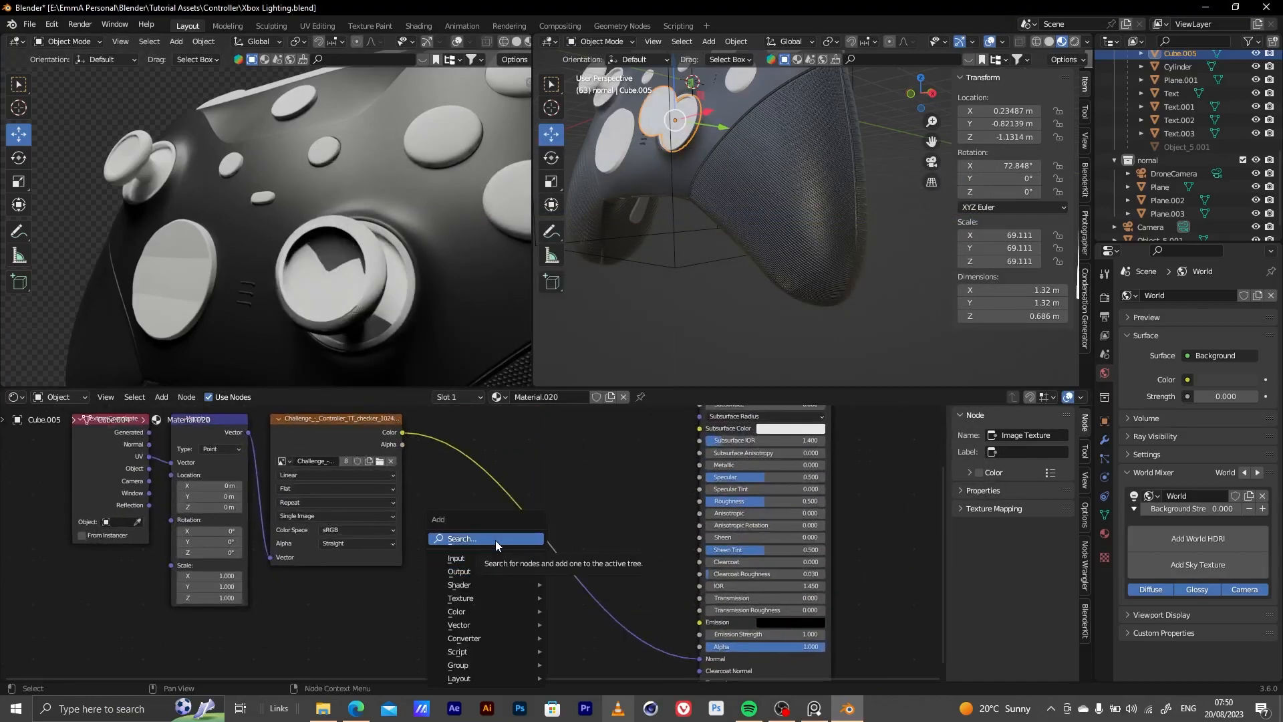
{"action": "left_click", "coordinate": [496, 539]}
{"action": "type", "text": "b"}
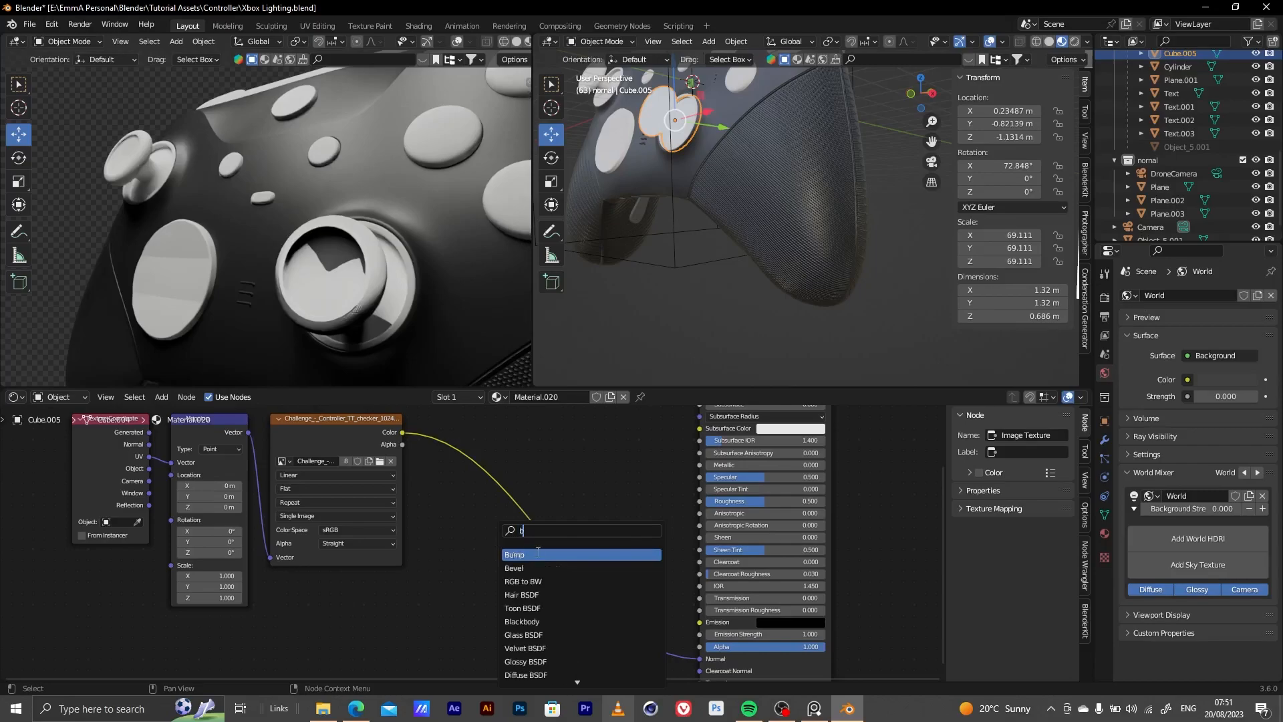
{"action": "left_click", "coordinate": [536, 554]}
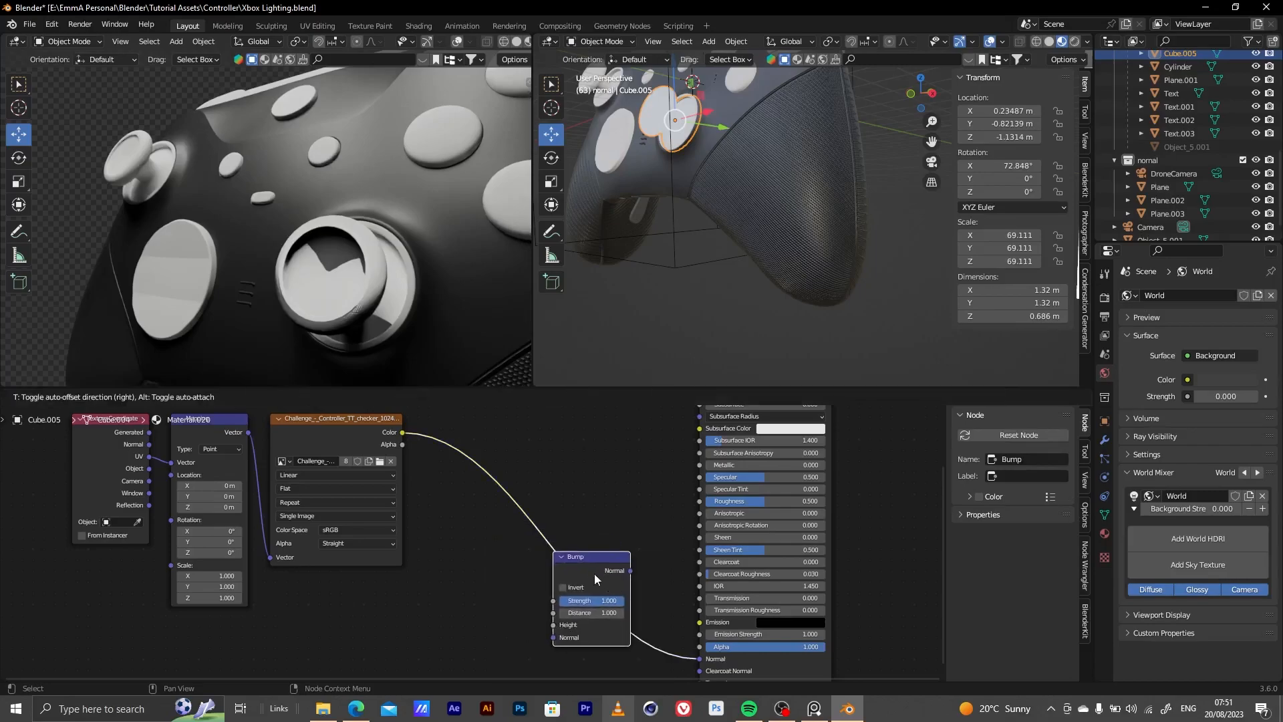
{"action": "left_click_drag", "start_coordinate": [554, 637], "coordinate": [553, 625]}
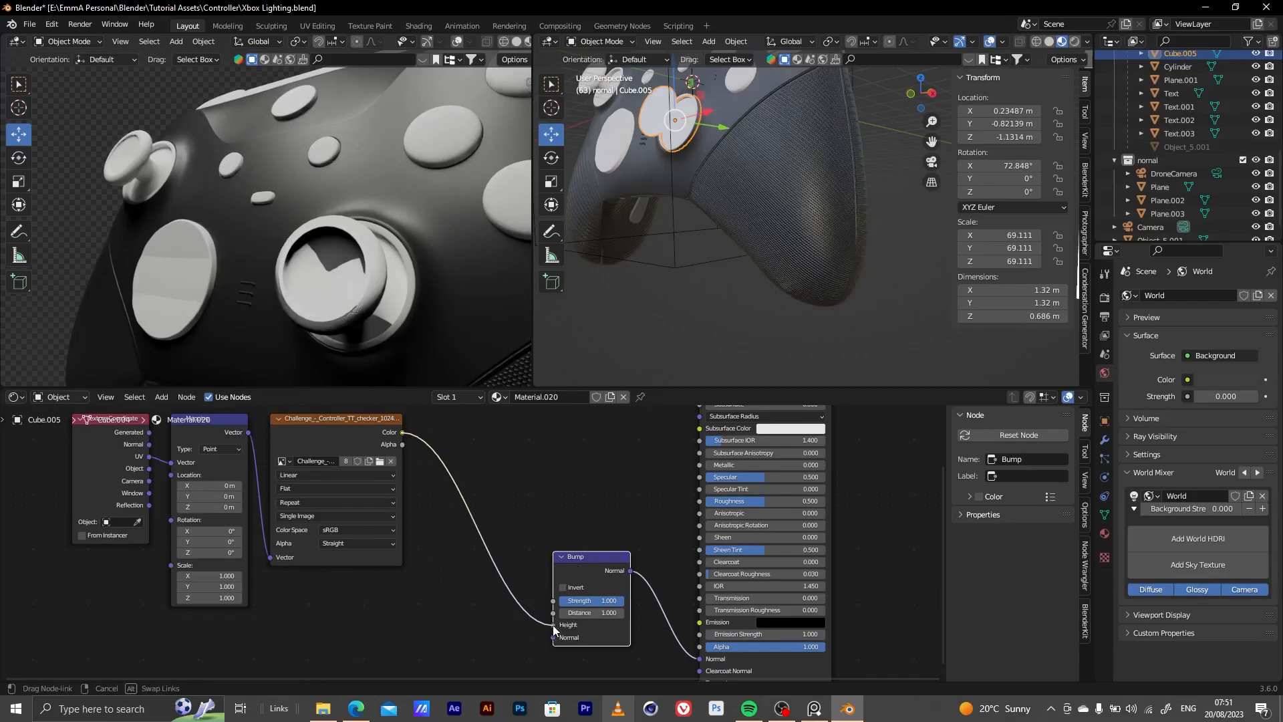
Insert a Color Ramp between the image texture and the Bump node, with its black stop at position 0.195
{"action": "key", "text": "shift+a"}
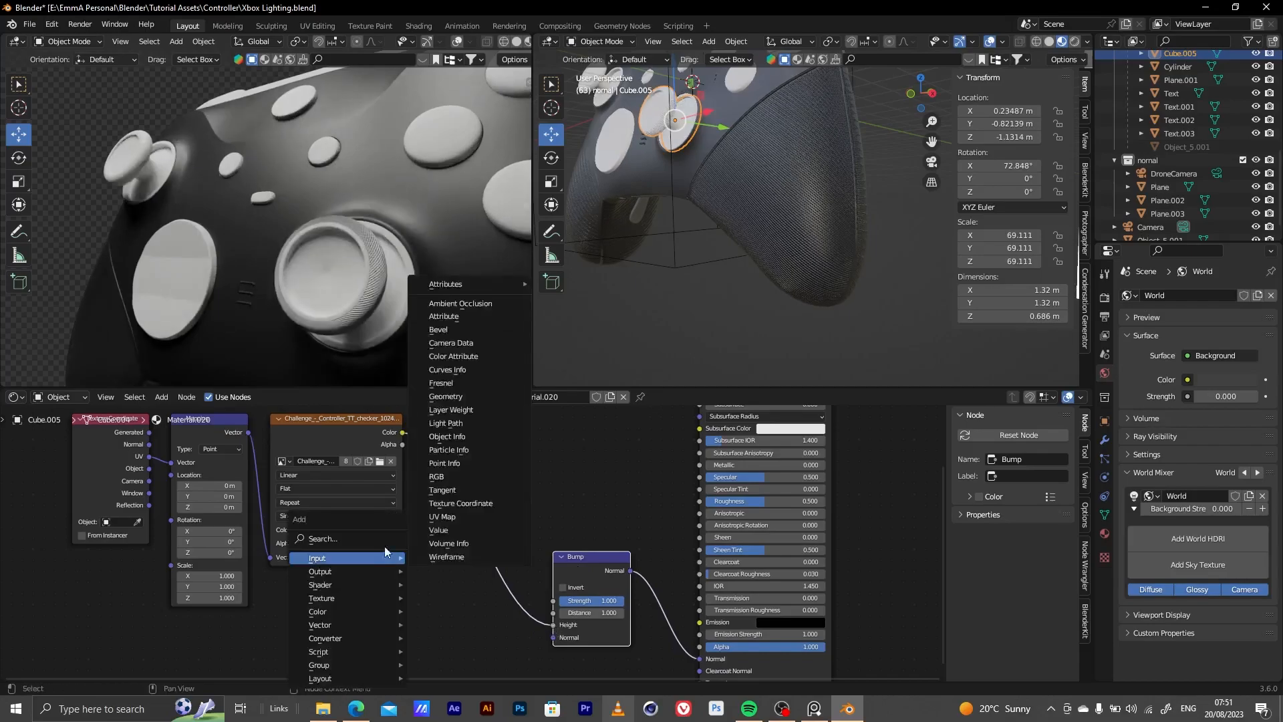
{"action": "left_click", "coordinate": [366, 536]}
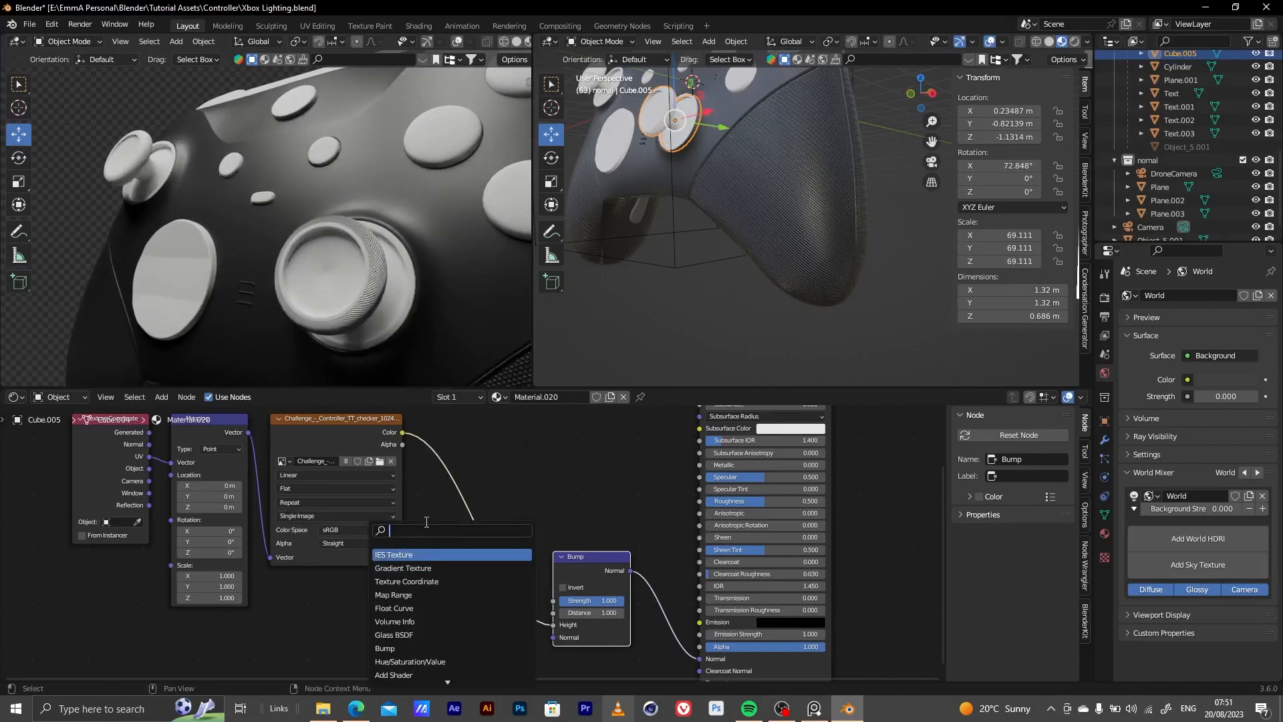
{"action": "type", "text": "colo"}
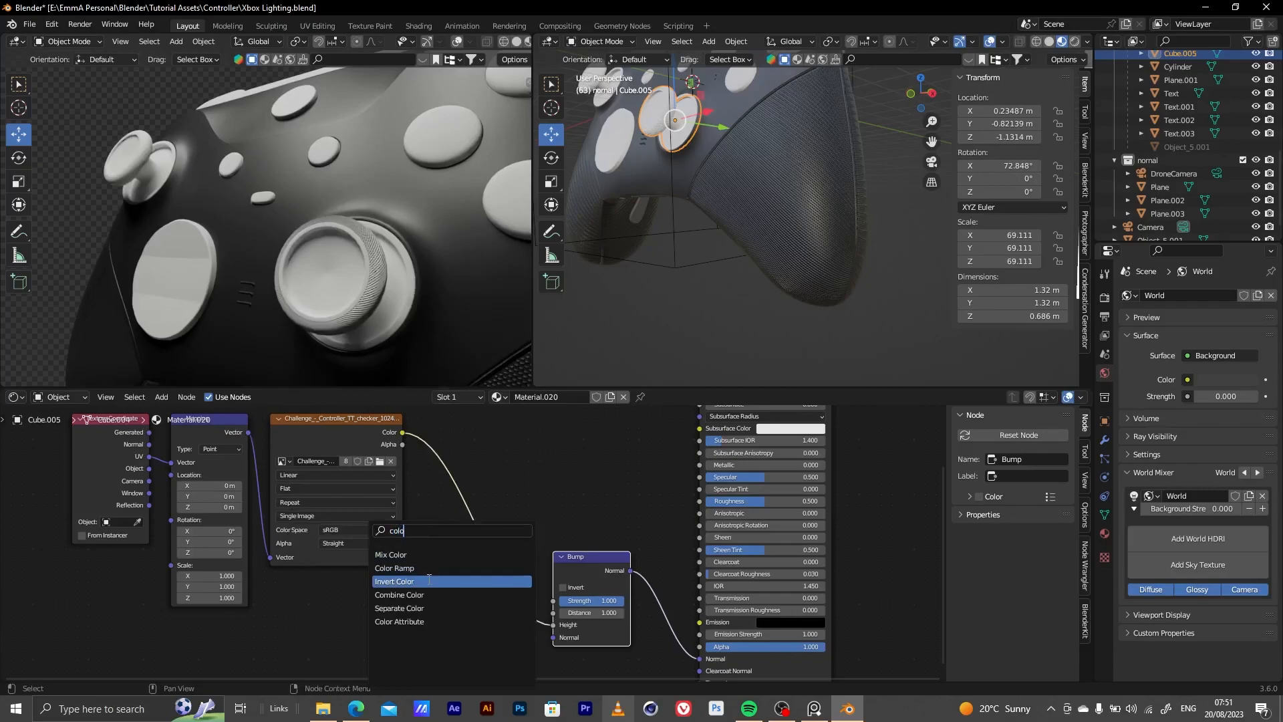
{"action": "left_click", "coordinate": [428, 568]}
{"action": "left_click", "coordinate": [501, 545]}
{"action": "left_click_drag", "start_coordinate": [456, 572], "coordinate": [493, 572]}
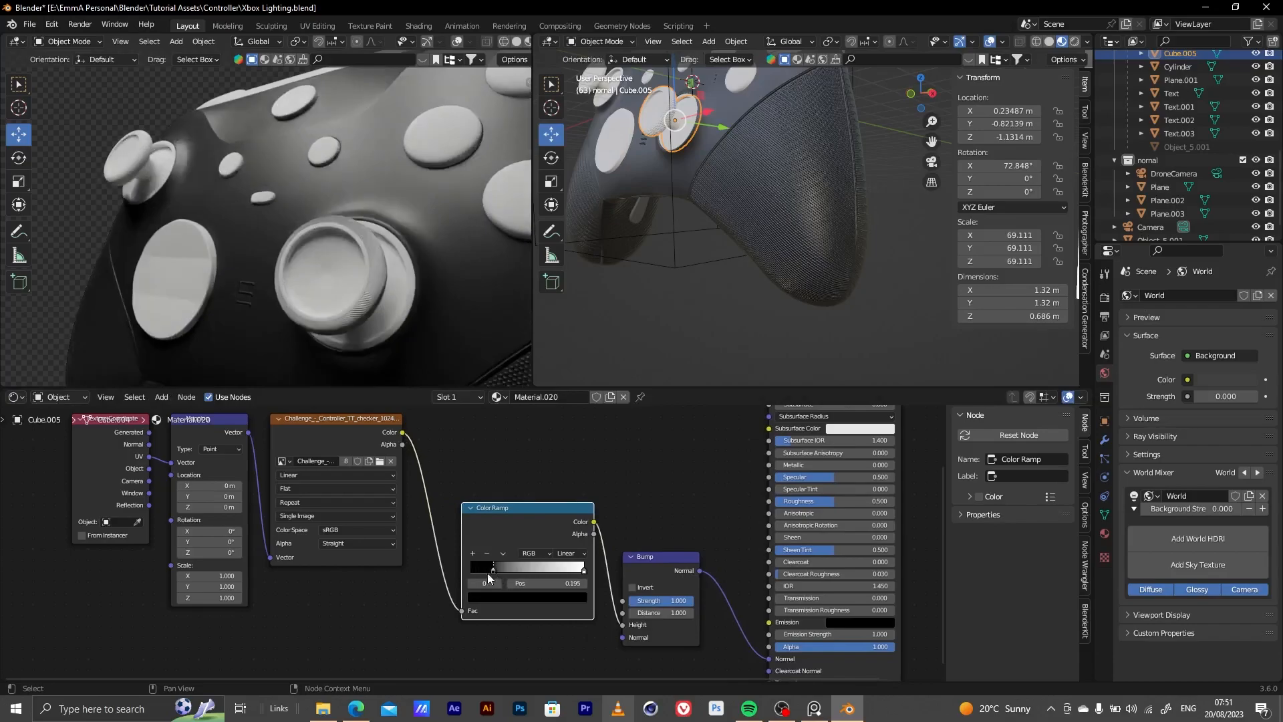
Darken the right thumbstick material's Base Color to near black
{"action": "scroll", "coordinate": [569, 531], "scroll_direction": "down", "scroll_amount": 5}
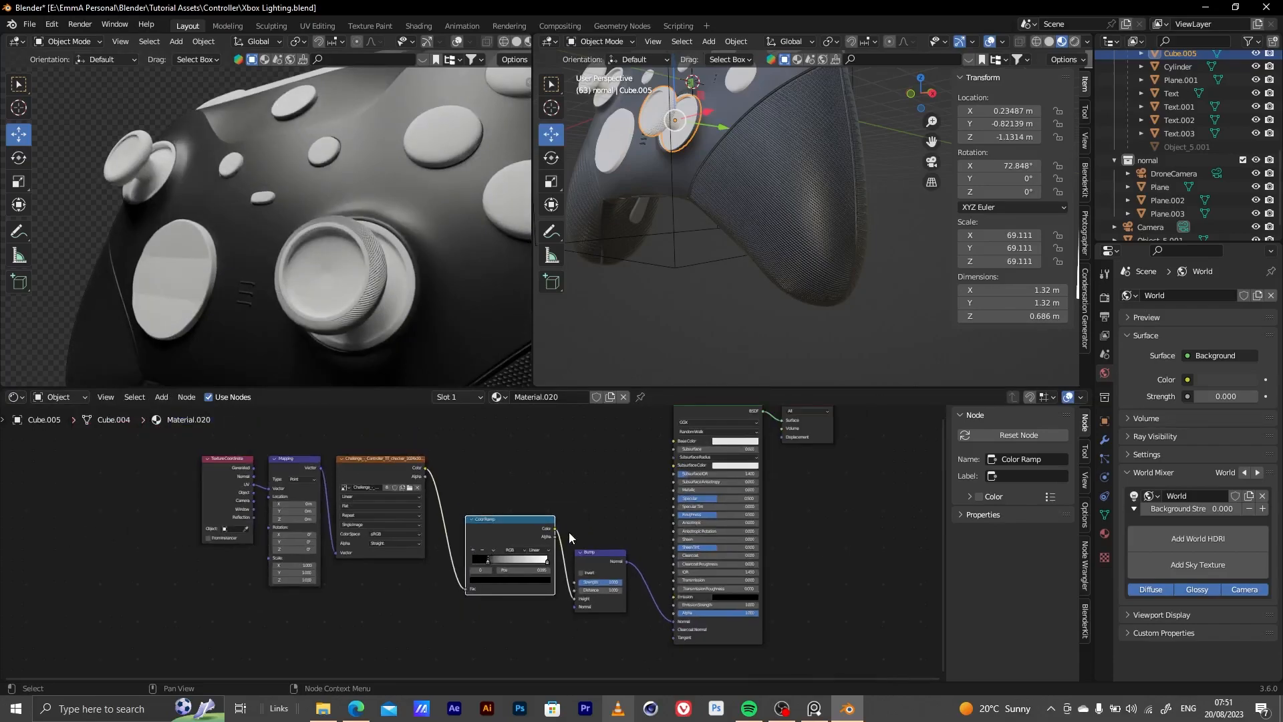
{"action": "middle_click_drag", "start_coordinate": [704, 436], "coordinate": [564, 470]}
{"action": "scroll", "coordinate": [564, 470], "scroll_direction": "up", "scroll_amount": 9}
{"action": "middle_click_drag", "start_coordinate": [669, 452], "coordinate": [533, 523]}
{"action": "scroll", "coordinate": [535, 528], "scroll_direction": "up", "scroll_amount": 3}
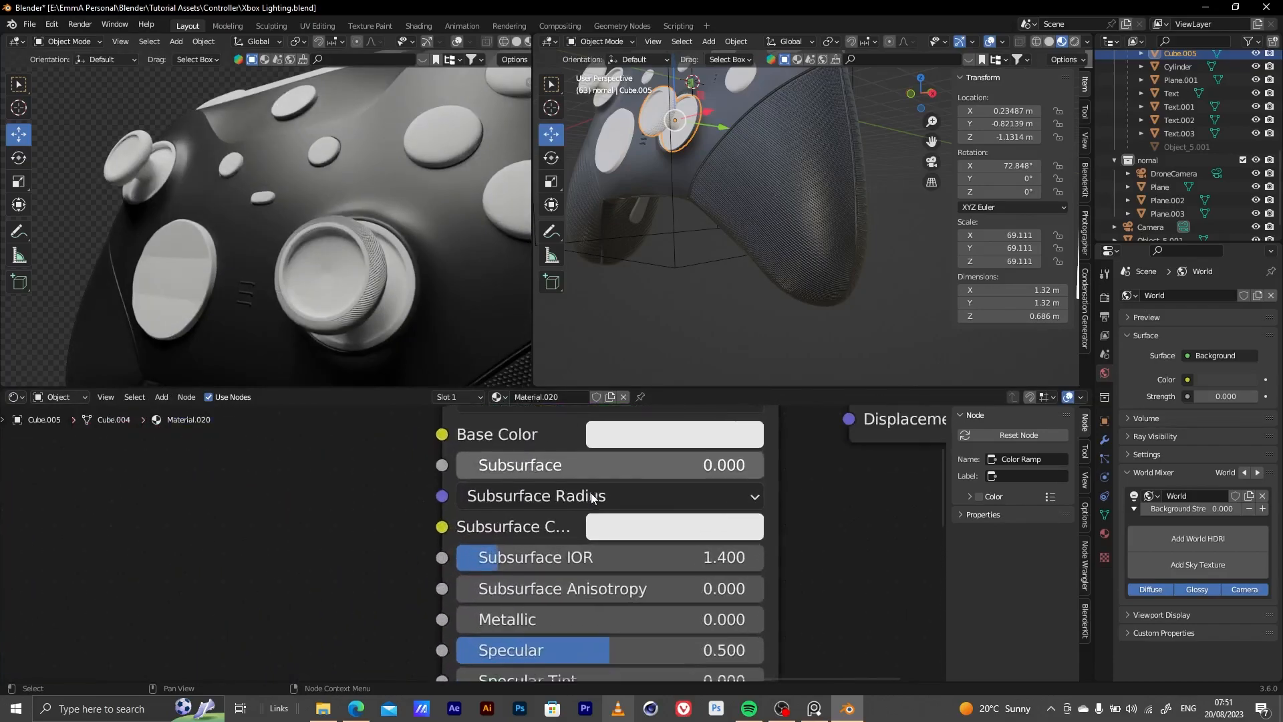
{"action": "left_click", "coordinate": [675, 435]}
{"action": "left_click_drag", "start_coordinate": [820, 151], "coordinate": [827, 227]}
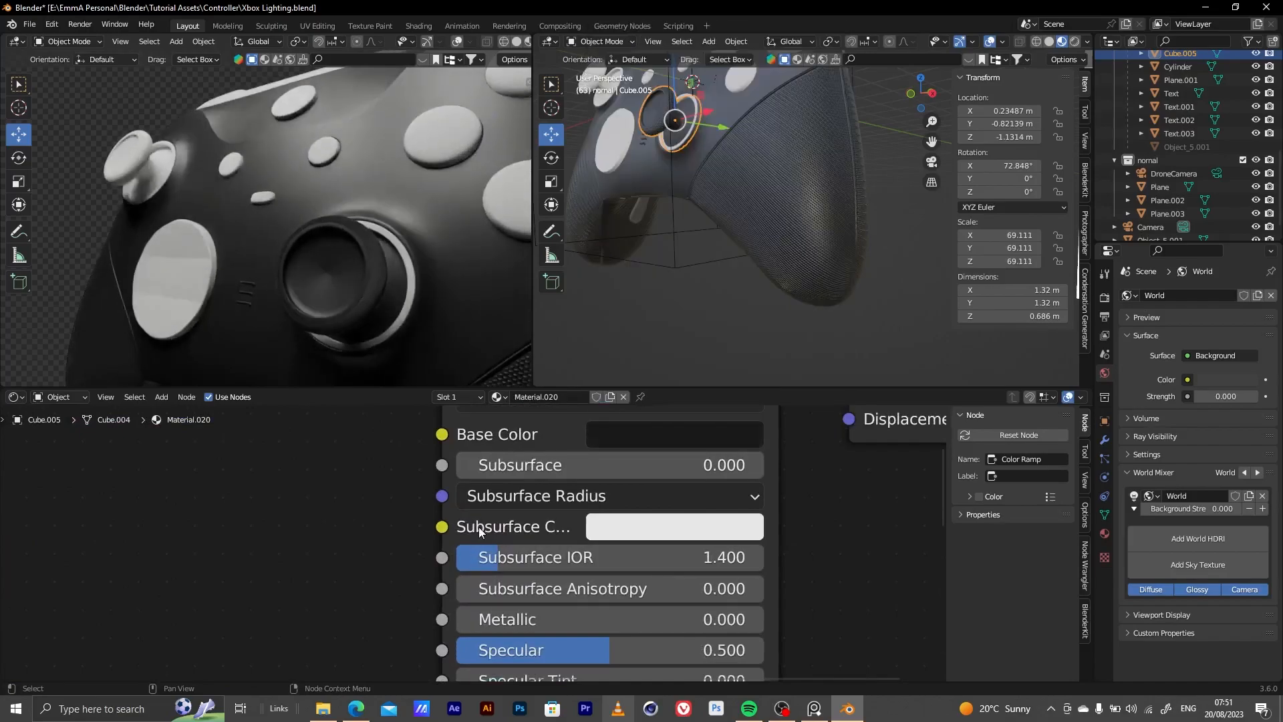
Lower the right thumbstick material's Roughness to 0.209
{"action": "scroll", "coordinate": [479, 527], "scroll_direction": "down", "scroll_amount": 3}
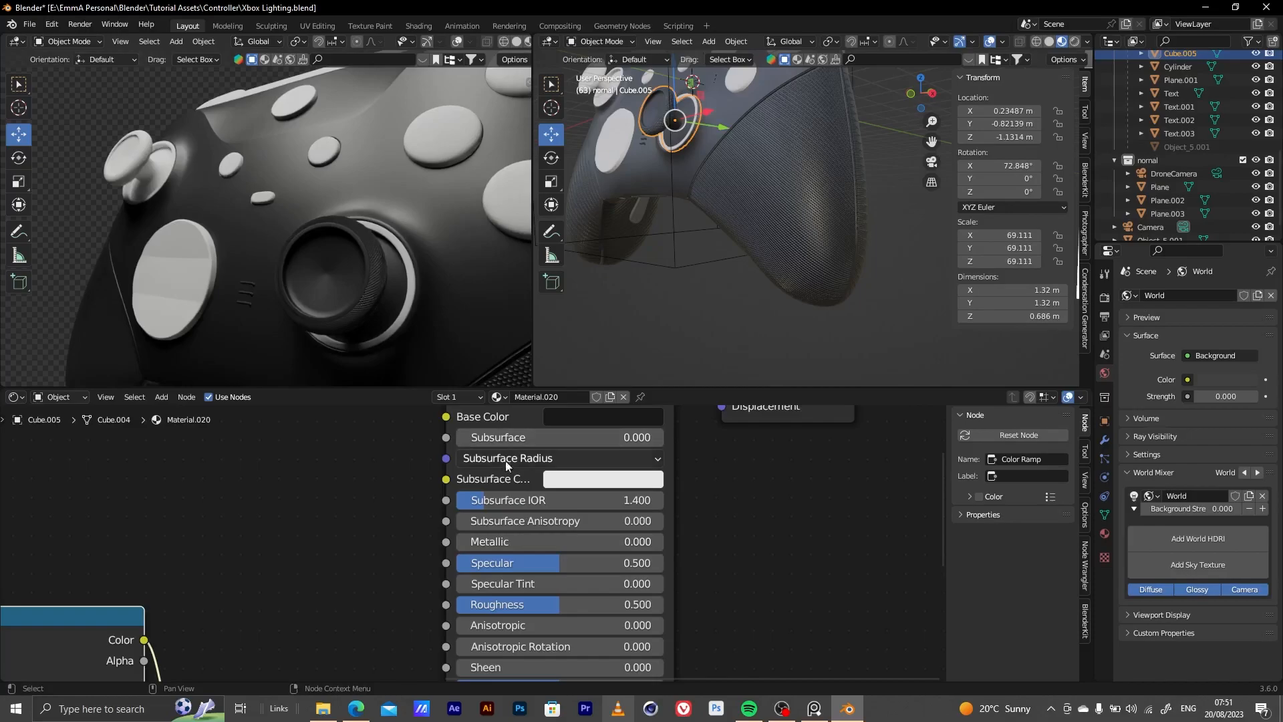
{"action": "middle_click_drag", "start_coordinate": [576, 551], "coordinate": [574, 506]}
{"action": "left_click_drag", "start_coordinate": [563, 560], "coordinate": [502, 560]}
{"action": "middle_click_drag", "start_coordinate": [391, 590], "coordinate": [411, 418]}
{"action": "middle_click_drag", "start_coordinate": [375, 550], "coordinate": [548, 517]}
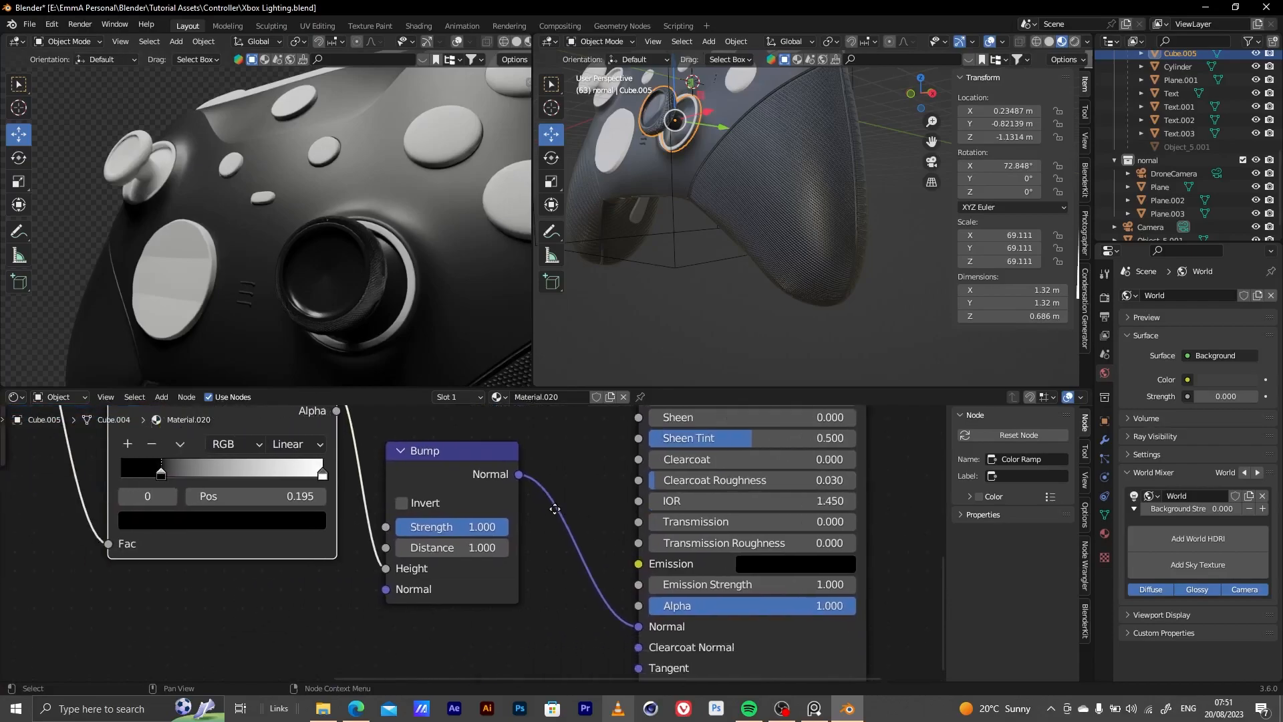
Inspect the thumbstick's knurled rim up close and raise its material's Roughness to soften the reflections
{"action": "scroll", "coordinate": [388, 267], "scroll_direction": "up", "scroll_amount": 3}
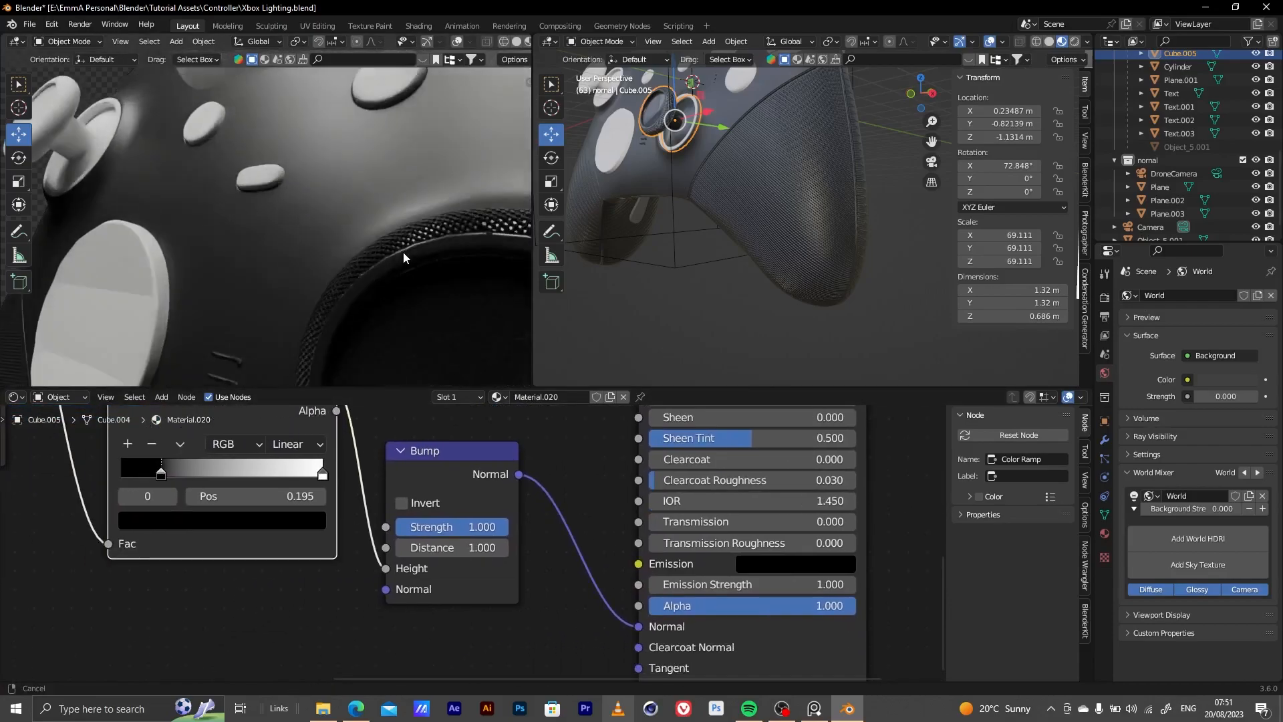
{"action": "scroll", "coordinate": [421, 263], "scroll_direction": "up", "scroll_amount": 3}
{"action": "middle_click_drag", "start_coordinate": [179, 122], "coordinate": [336, 232]}
{"action": "middle_click_drag", "start_coordinate": [738, 617], "coordinate": [731, 608]}
{"action": "middle_click_drag", "start_coordinate": [666, 489], "coordinate": [604, 592]}
{"action": "middle_click_drag", "start_coordinate": [605, 510], "coordinate": [578, 600]}
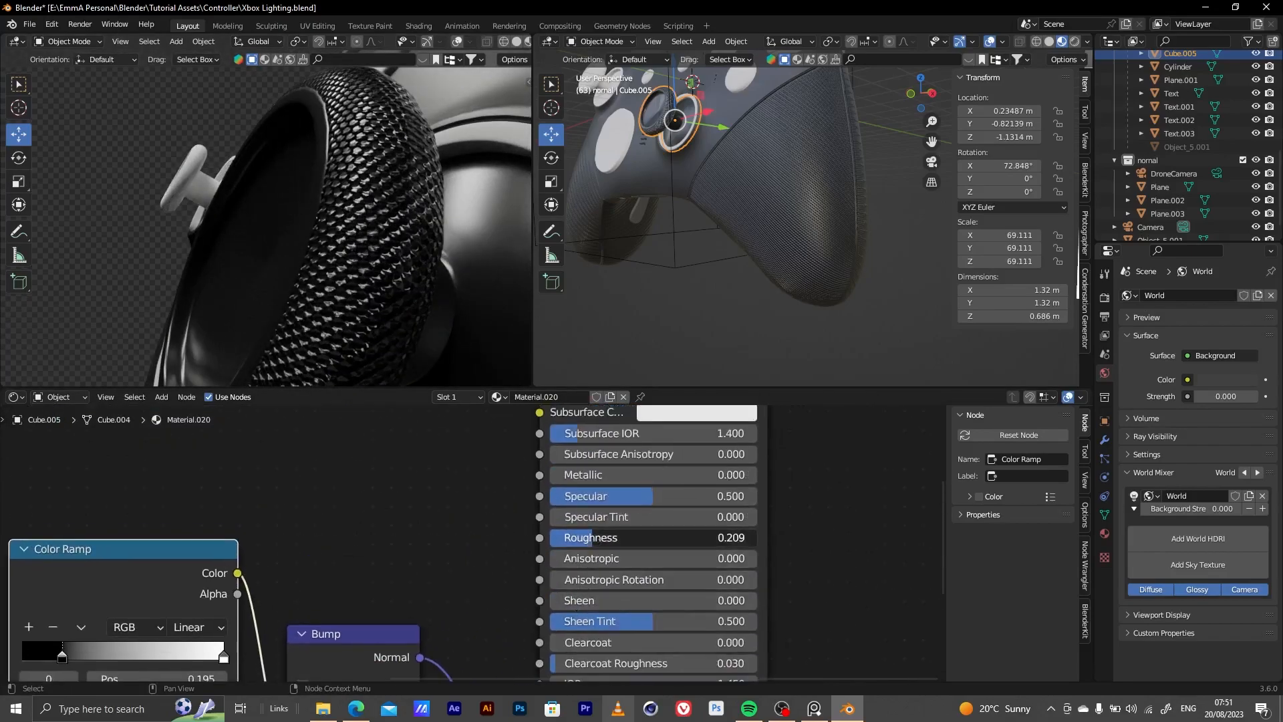
{"action": "left_click_drag", "start_coordinate": [588, 538], "coordinate": [636, 538]}
Select the left thumbstick and give it a new material
{"action": "middle_click_drag", "start_coordinate": [328, 203], "coordinate": [373, 275]}
{"action": "left_click", "coordinate": [107, 130]}
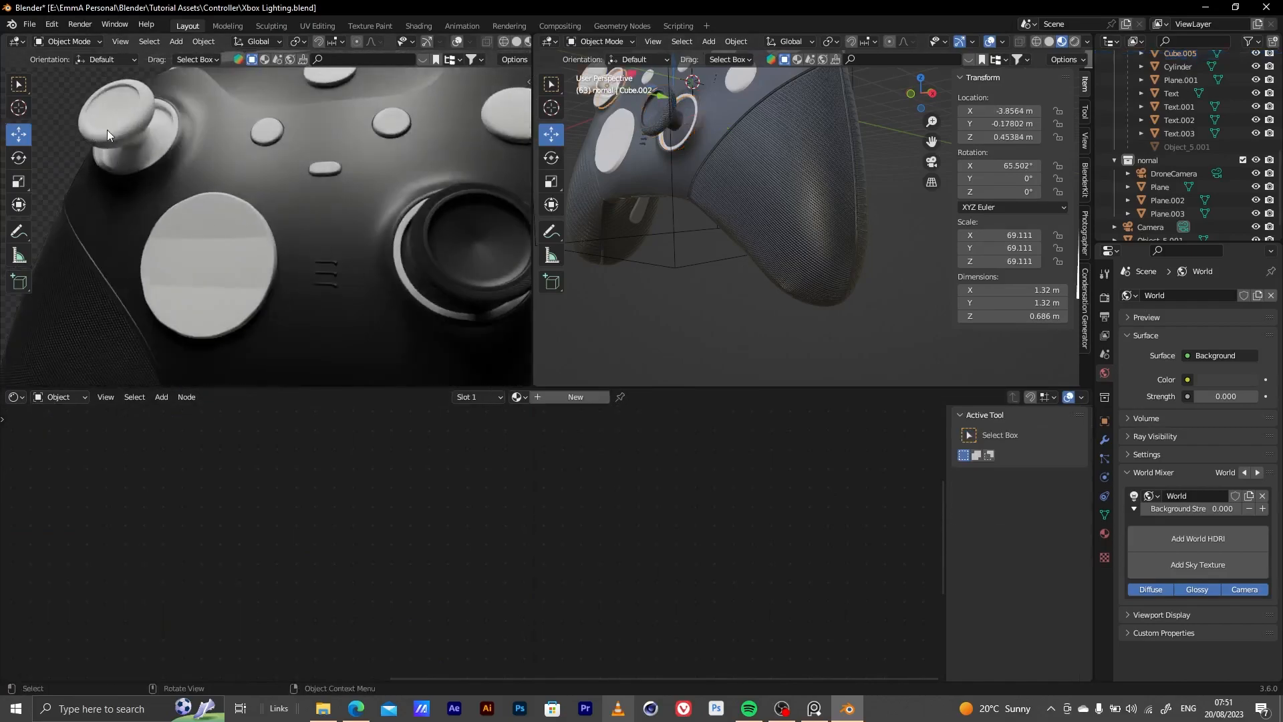
{"action": "left_click", "coordinate": [533, 397]}
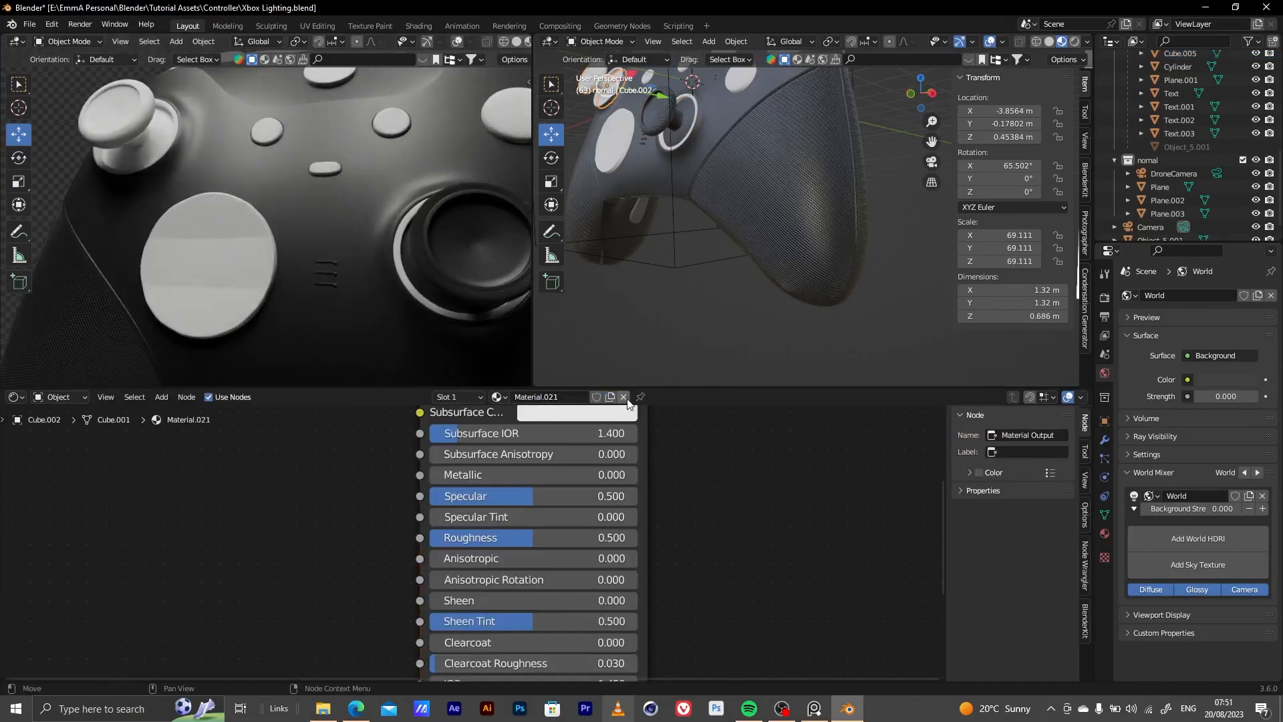
Delete the Principled BSDF and Material Output nodes from the left thumbstick's new material
{"action": "scroll", "coordinate": [684, 524], "scroll_direction": "down", "scroll_amount": 4}
{"action": "left_click_drag", "start_coordinate": [447, 447], "coordinate": [725, 538]}
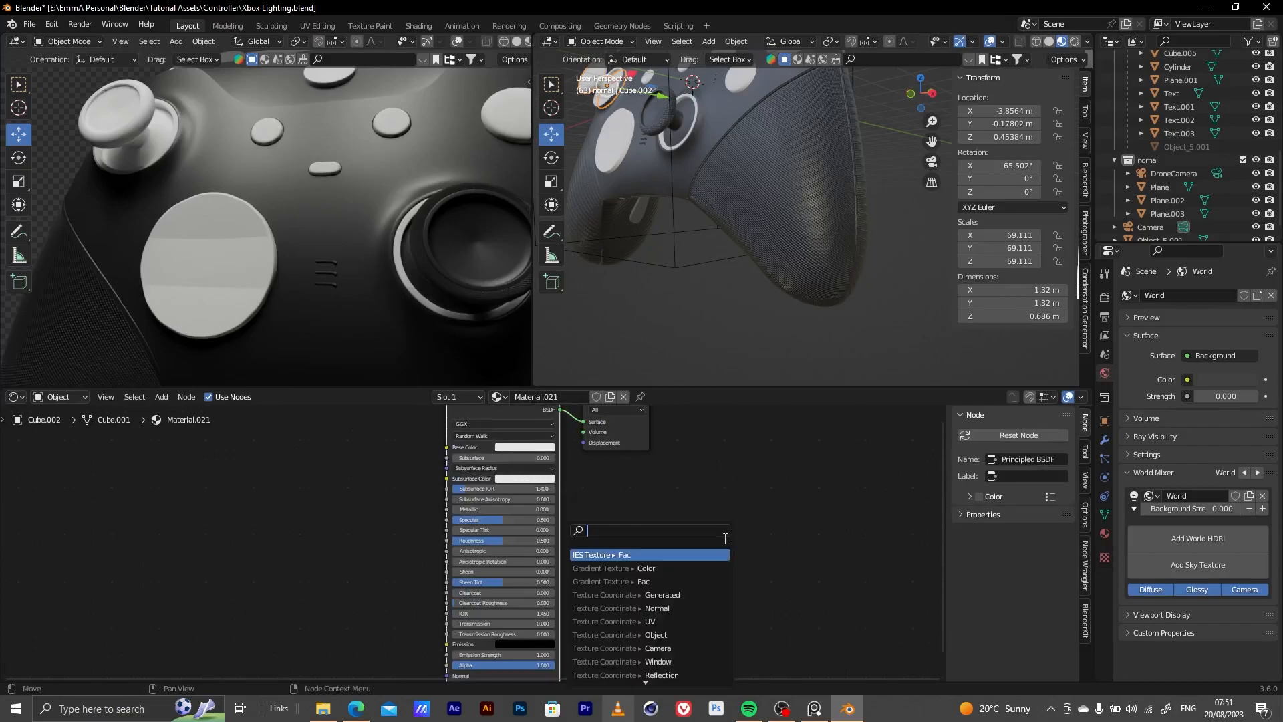
{"action": "left_click", "coordinate": [371, 458]}
{"action": "left_click_drag", "start_coordinate": [669, 438], "coordinate": [384, 562]}
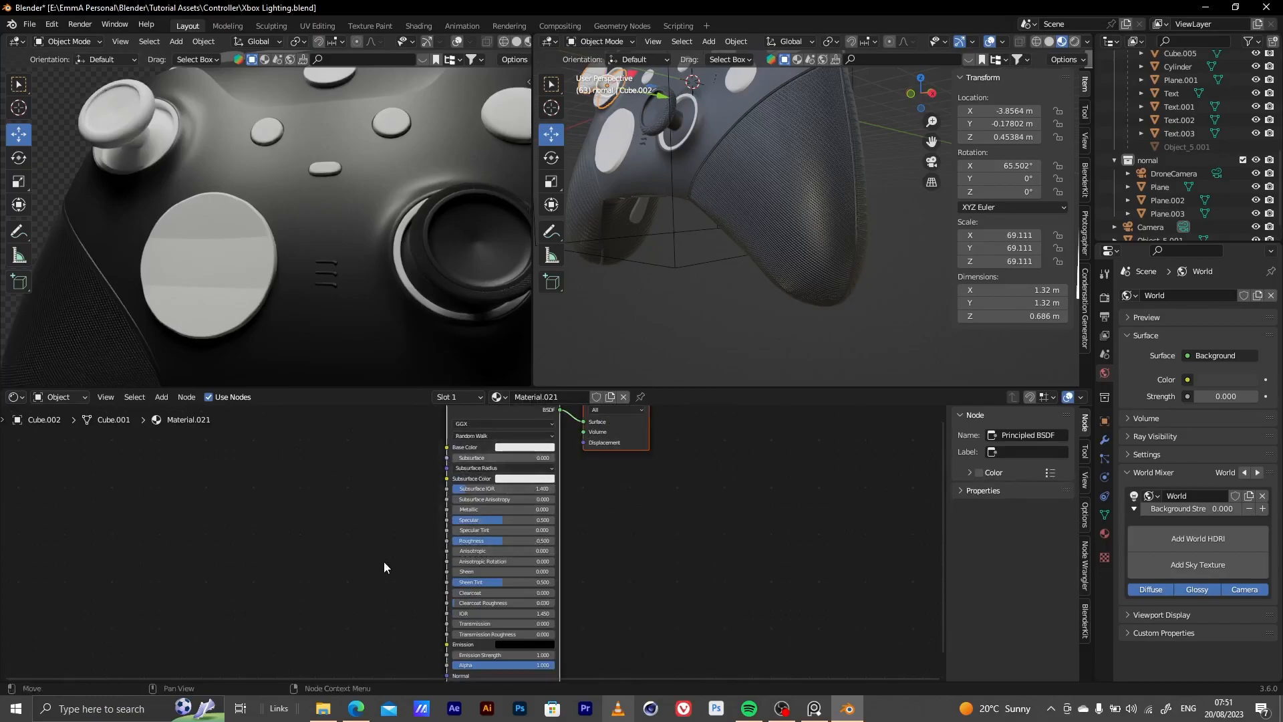
{"action": "key", "text": "Delete"}
Assign the existing Nobs material to the left thumbstick and set its Roughness to 0.441
{"action": "left_click", "coordinate": [500, 397]}
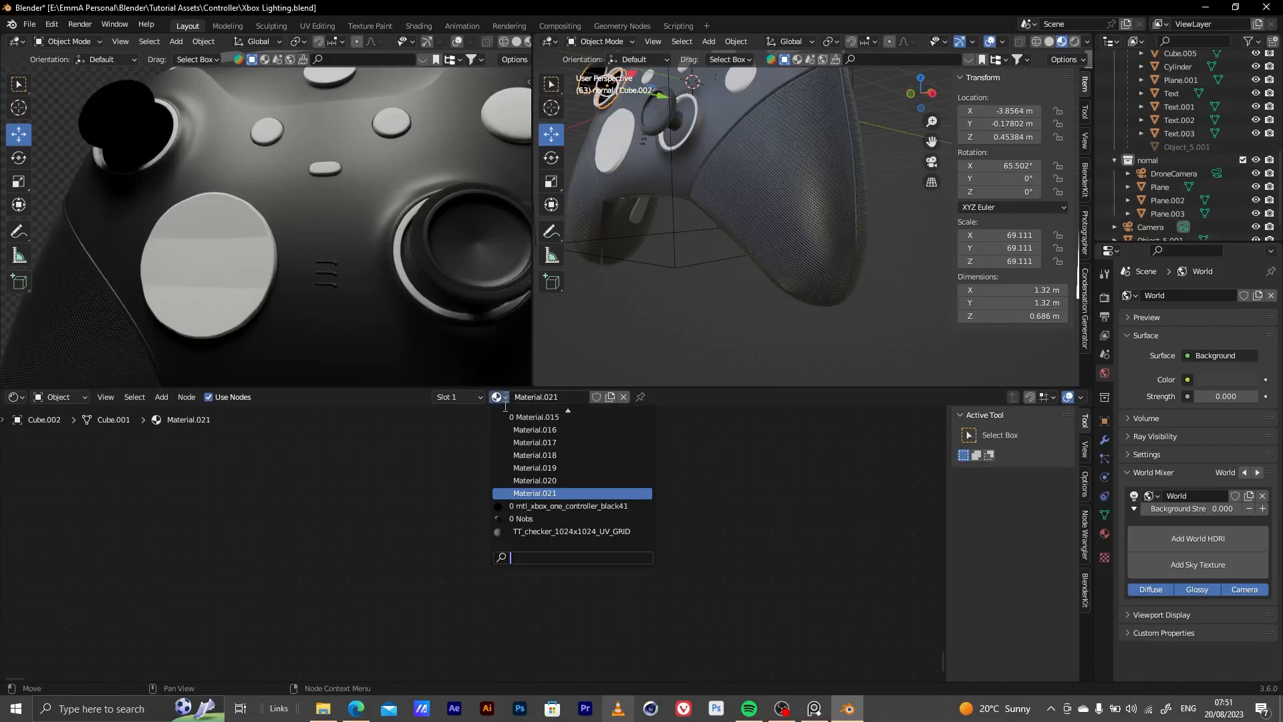
{"action": "left_click", "coordinate": [522, 519]}
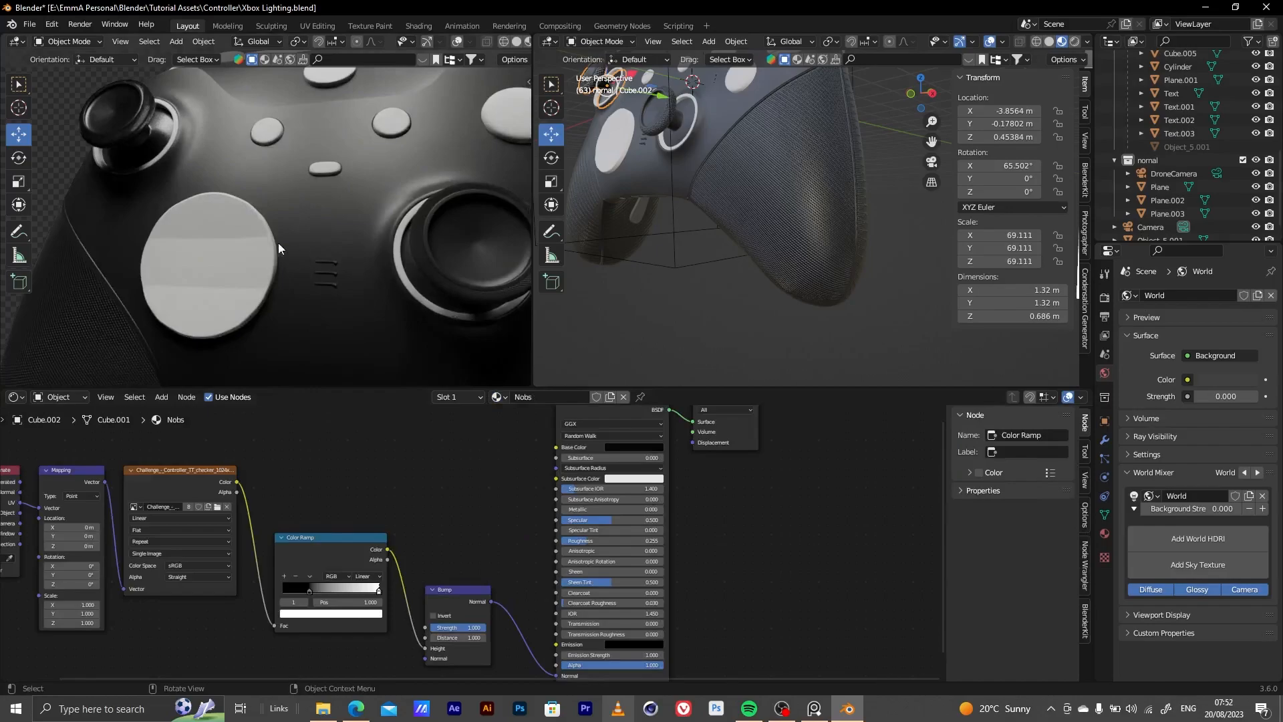
{"action": "scroll", "coordinate": [479, 572], "scroll_direction": "up", "scroll_amount": 2}
{"action": "left_click_drag", "start_coordinate": [639, 539], "coordinate": [656, 540]}
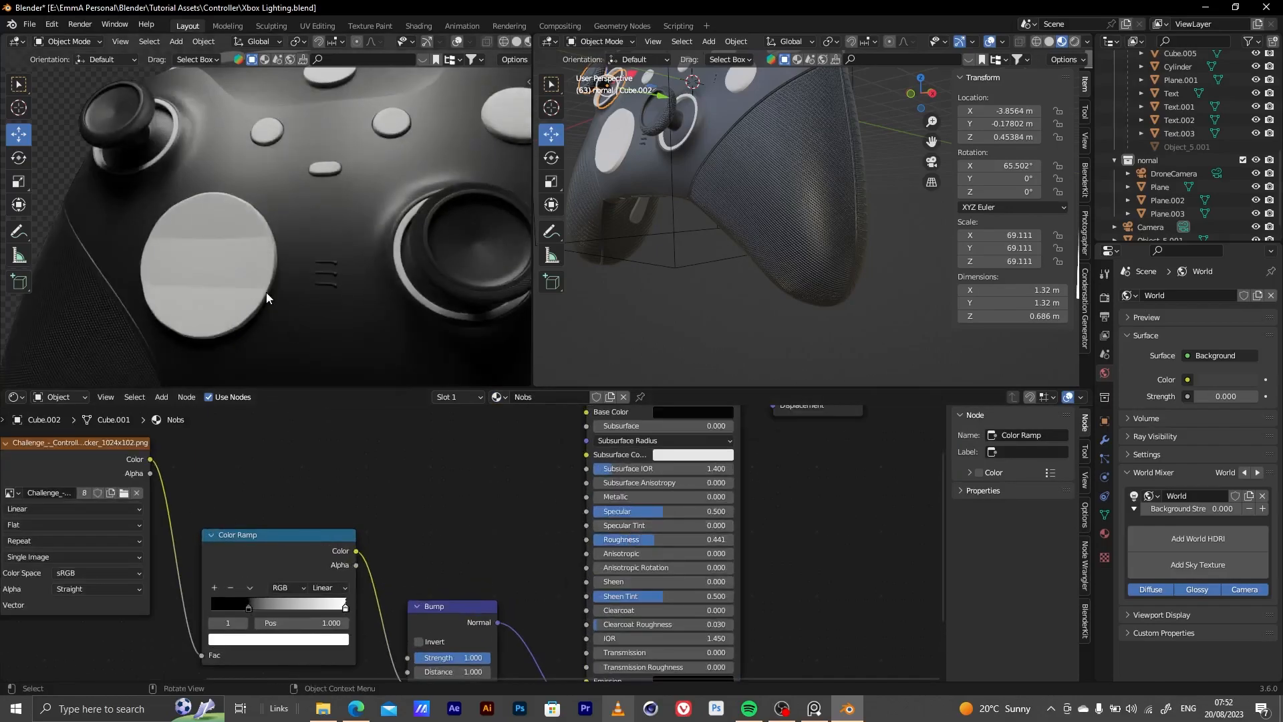
Give the A, B, X and Y button caps a new material with Transmission at 1.000
{"action": "scroll", "coordinate": [268, 279], "scroll_direction": "down", "scroll_amount": 8}
{"action": "middle_click_drag", "start_coordinate": [267, 279], "coordinate": [382, 250]}
{"action": "scroll", "coordinate": [435, 234], "scroll_direction": "up", "scroll_amount": 2}
{"action": "scroll", "coordinate": [373, 240], "scroll_direction": "up", "scroll_amount": 2}
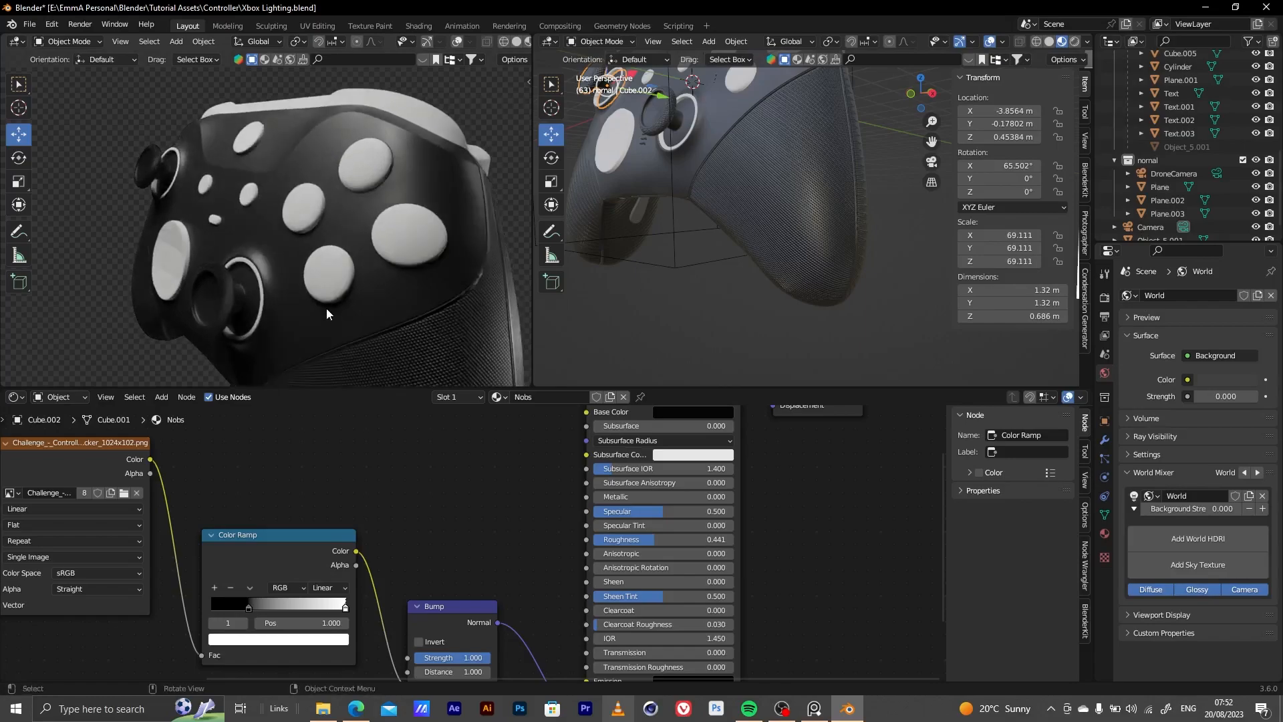
{"action": "left_click", "coordinate": [409, 243]}
{"action": "scroll", "coordinate": [503, 593], "scroll_direction": "down", "scroll_amount": 5}
{"action": "middle_click_drag", "start_coordinate": [457, 617], "coordinate": [493, 550]}
{"action": "scroll", "coordinate": [439, 588], "scroll_direction": "up", "scroll_amount": 9}
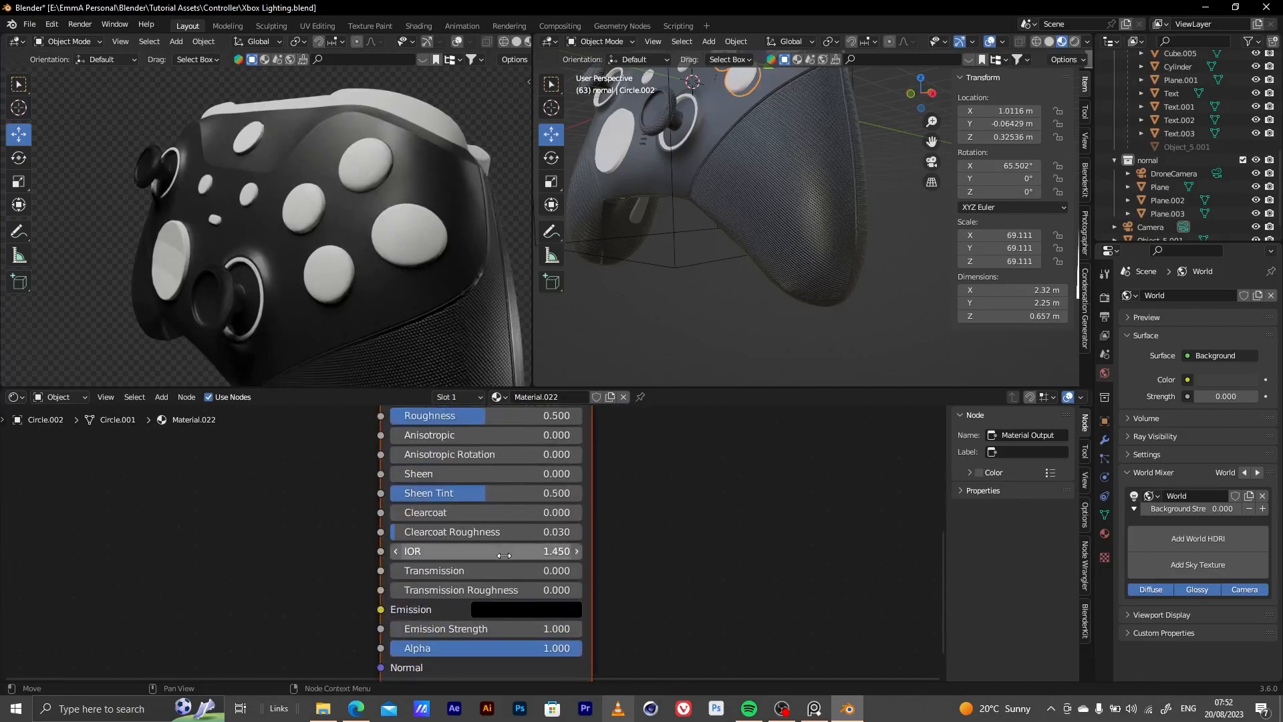
{"action": "scroll", "coordinate": [487, 572], "scroll_direction": "down", "scroll_amount": 2}
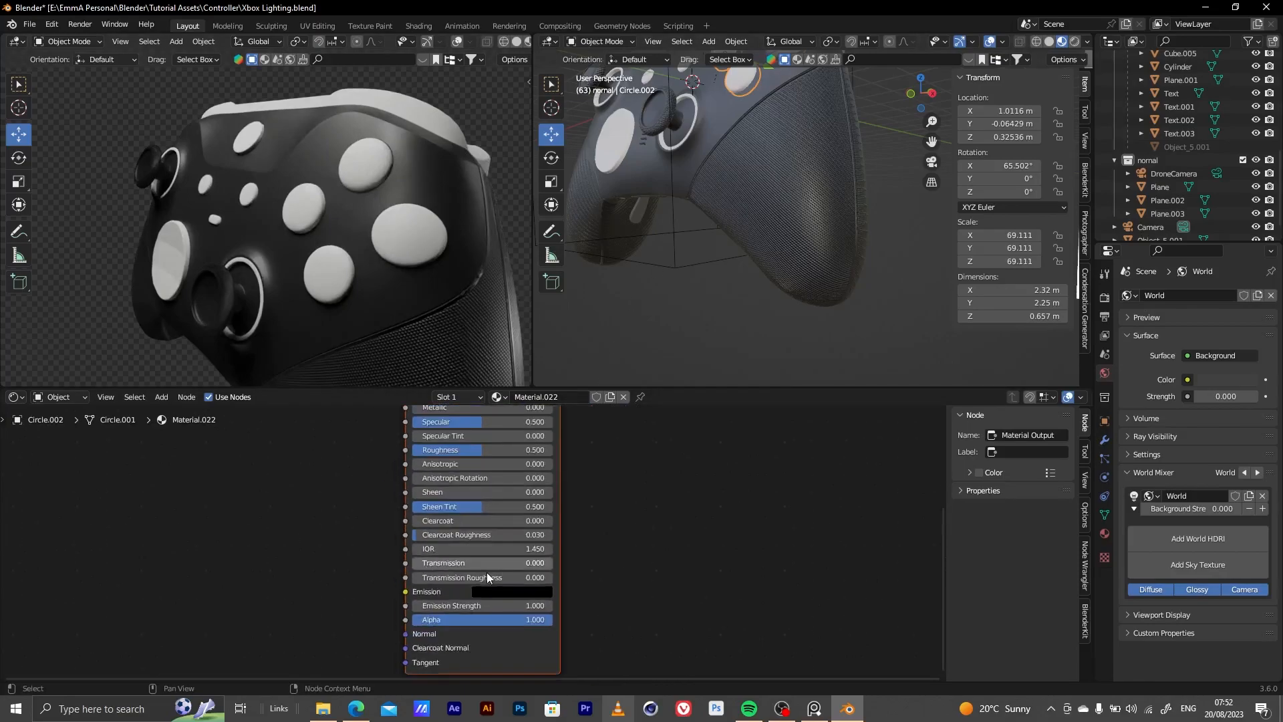
{"action": "left_click_drag", "start_coordinate": [454, 566], "coordinate": [553, 567]}
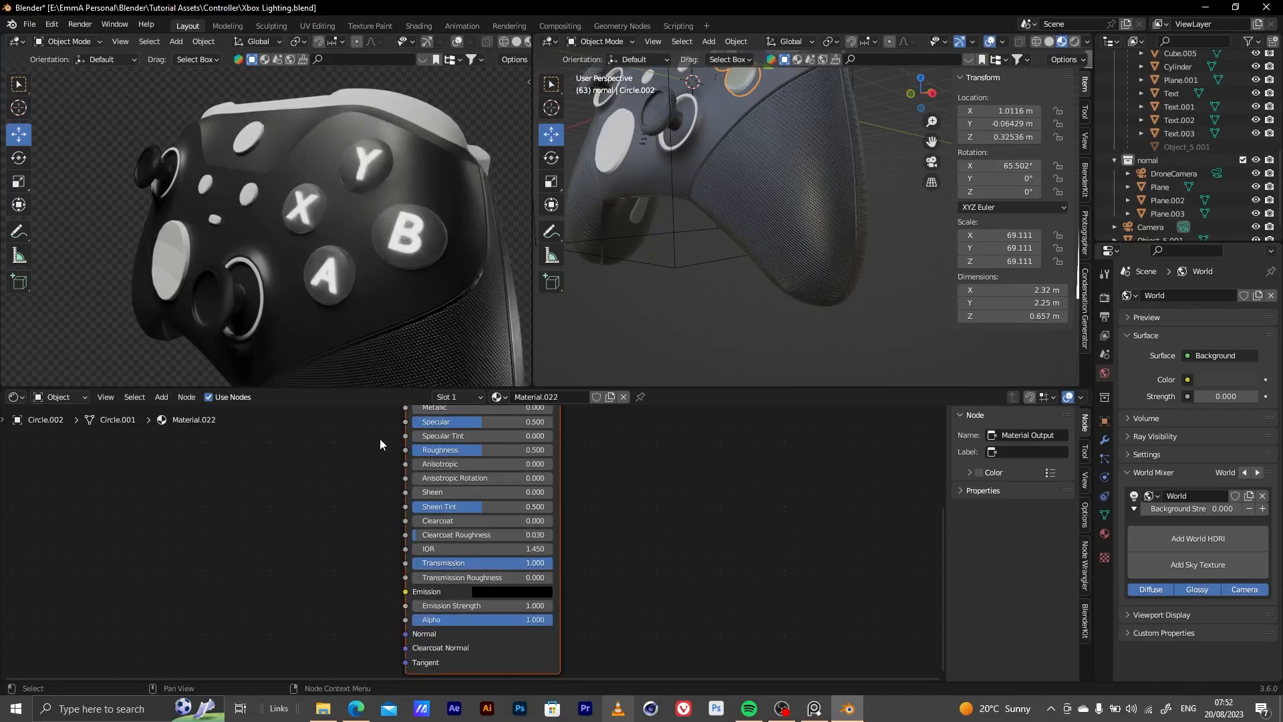
Lower the Roughness of the A, B, X and Y button cap material to 0.245
{"action": "middle_click_drag", "start_coordinate": [377, 449], "coordinate": [384, 476]}
{"action": "scroll", "coordinate": [452, 555], "scroll_direction": "up", "scroll_amount": 4}
{"action": "left_click_drag", "start_coordinate": [462, 638], "coordinate": [389, 638]}
Select the white rings around the thumbstick bases and give them a new material
{"action": "middle_click_drag", "start_coordinate": [340, 255], "coordinate": [279, 281]}
{"action": "mouse_move", "coordinate": [316, 332]}
{"action": "middle_mouse_down"}
{"action": "mouse_move", "coordinate": [306, 263]}
{"action": "mouse_move", "coordinate": [258, 282]}
{"action": "mouse_move", "coordinate": [340, 251]}
{"action": "mouse_move", "coordinate": [254, 205]}
{"action": "mouse_move", "coordinate": [297, 248]}
{"action": "mouse_move", "coordinate": [318, 315]}
{"action": "middle_mouse_up"}
{"action": "scroll", "coordinate": [294, 164], "scroll_direction": "up", "scroll_amount": 3}
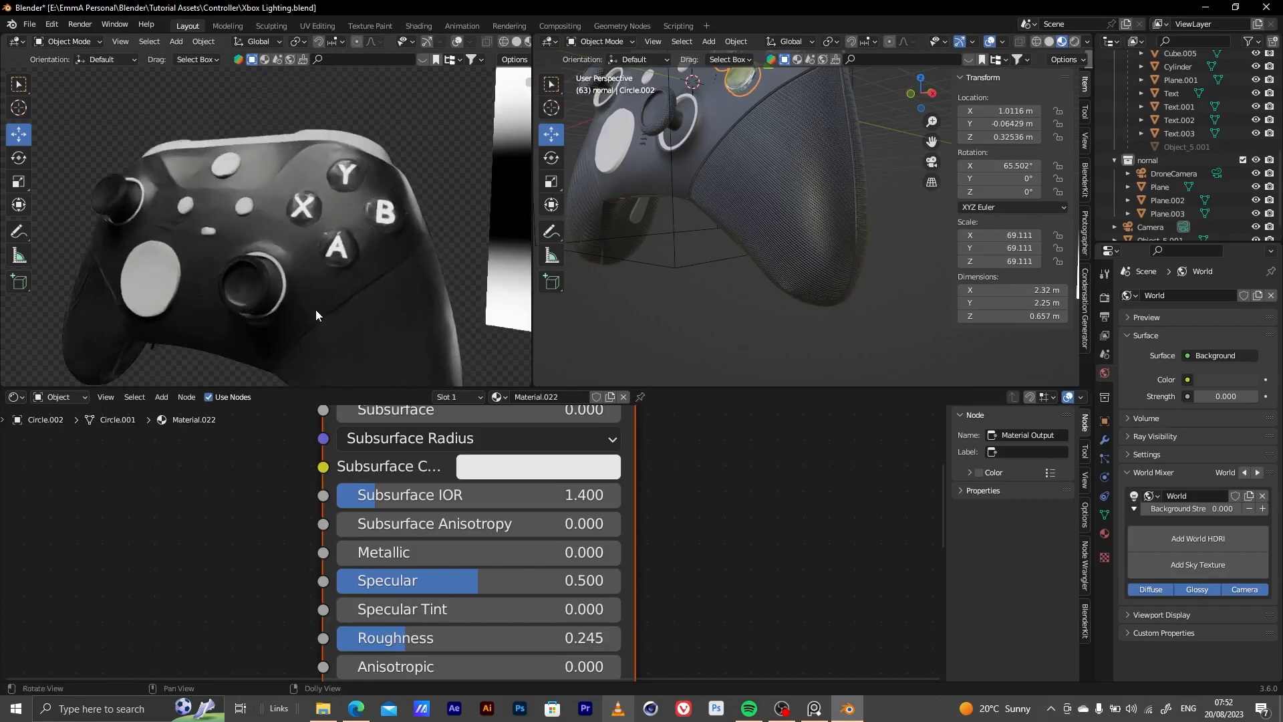
{"action": "left_click", "coordinate": [279, 270]}
{"action": "left_click", "coordinate": [279, 271]}
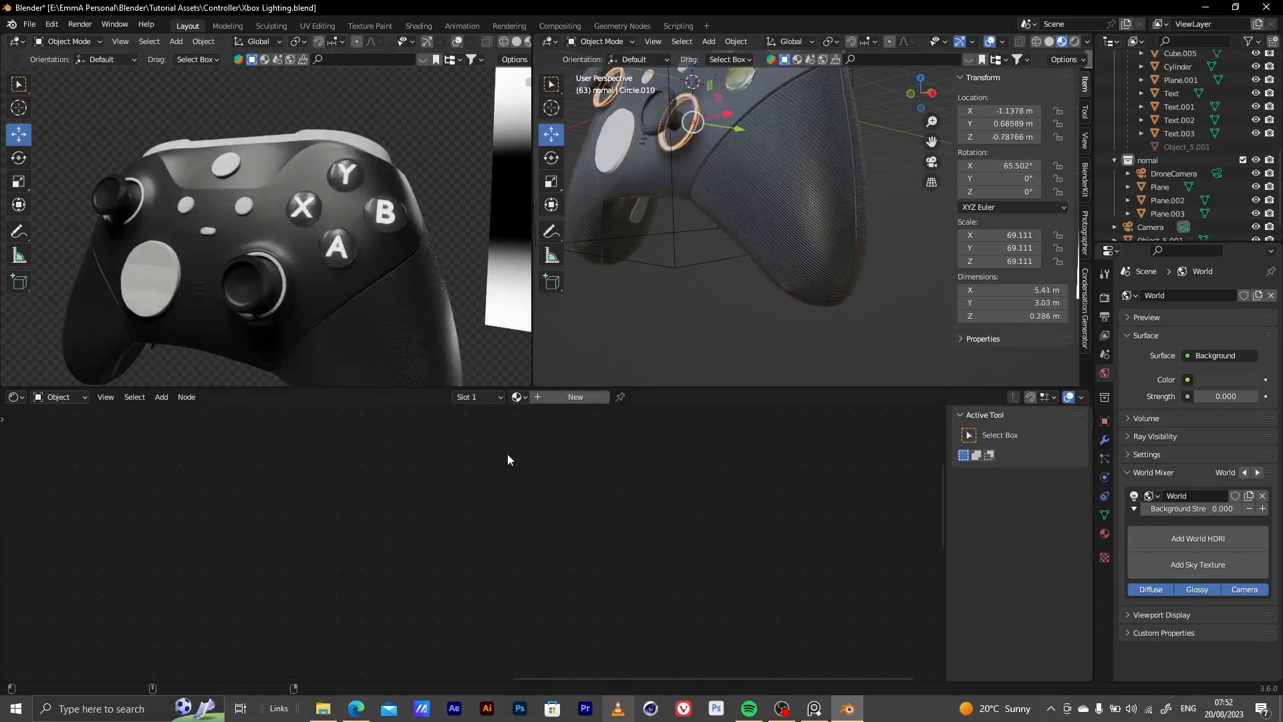
{"action": "left_click", "coordinate": [573, 397]}
{"action": "left_click", "coordinate": [521, 467]}
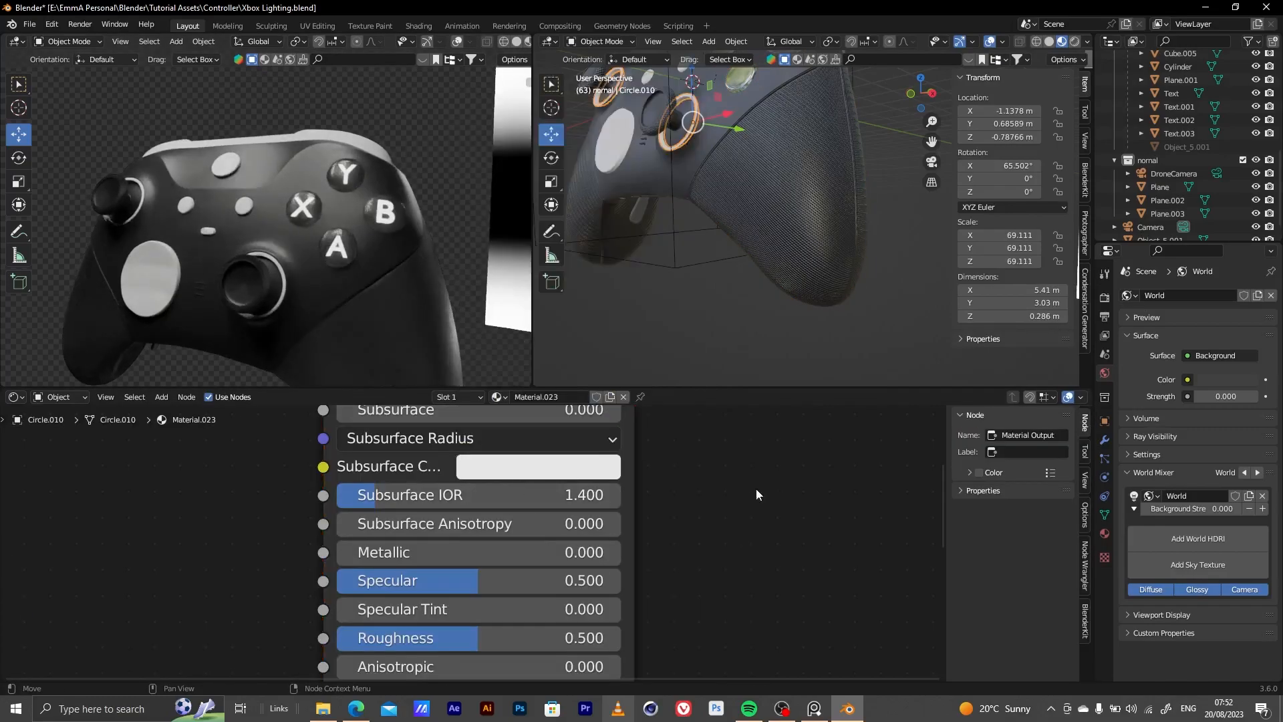
Darken the thumbstick ring material's Base Color to near black and set its Roughness to 0.073
{"action": "middle_click_drag", "start_coordinate": [645, 486], "coordinate": [615, 651]}
{"action": "left_click", "coordinate": [519, 548]}
{"action": "left_click_drag", "start_coordinate": [655, 242], "coordinate": [651, 347]}
{"action": "middle_click_drag", "start_coordinate": [649, 559], "coordinate": [668, 366]}
{"action": "left_click_drag", "start_coordinate": [444, 601], "coordinate": [342, 602]}
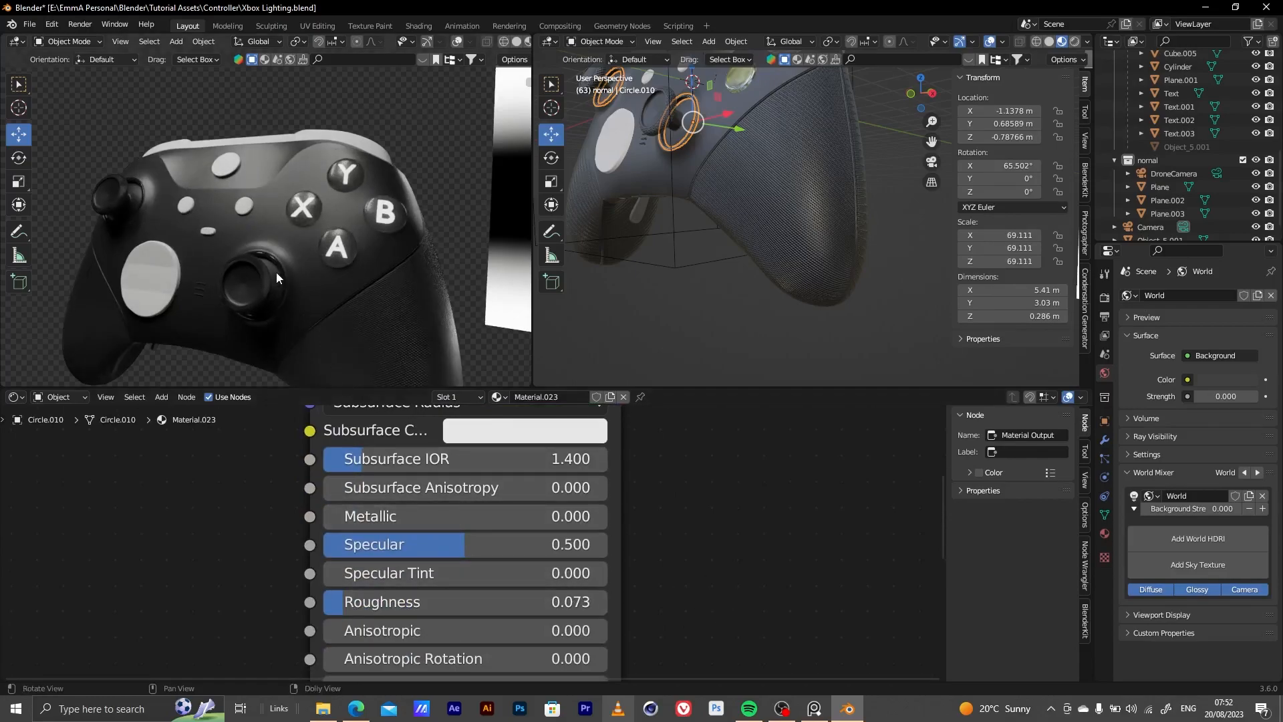
Give the three small centre buttons a new material with a near-black Base Color and Roughness 0.109
{"action": "scroll", "coordinate": [276, 271], "scroll_direction": "up", "scroll_amount": 5}
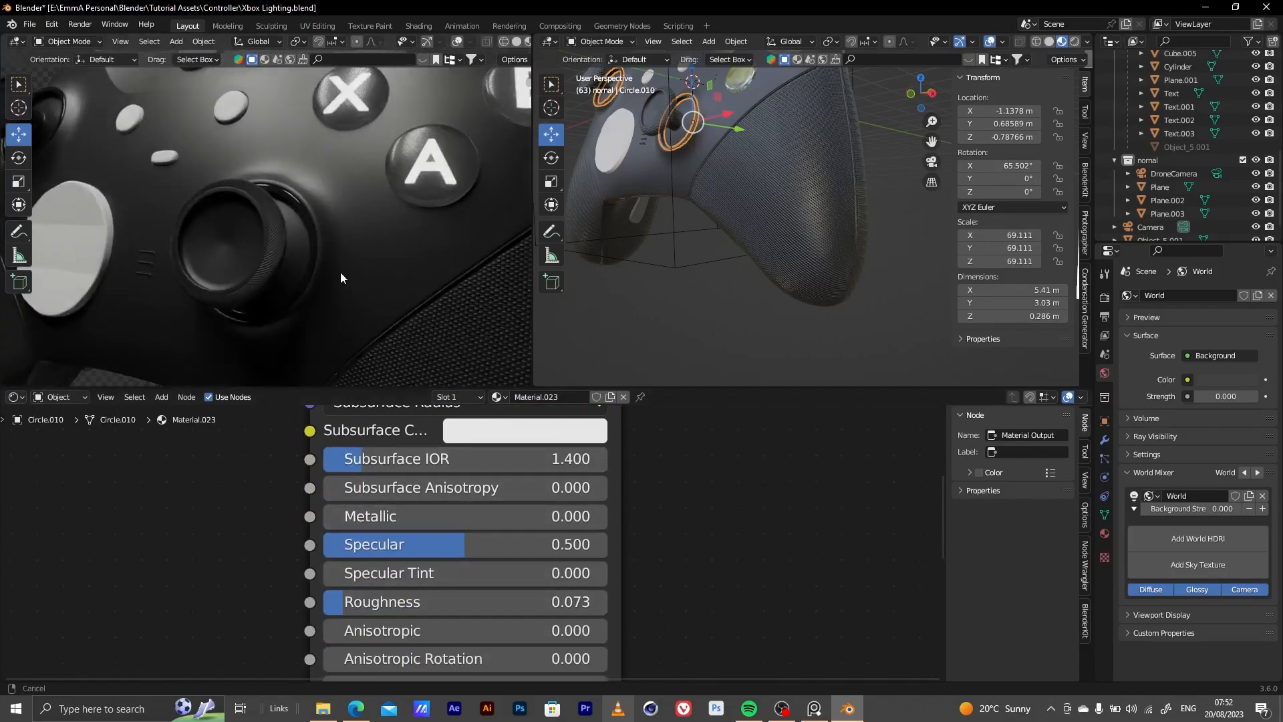
{"action": "middle_click_drag", "start_coordinate": [337, 258], "coordinate": [254, 320]}
{"action": "left_click", "coordinate": [258, 258]}
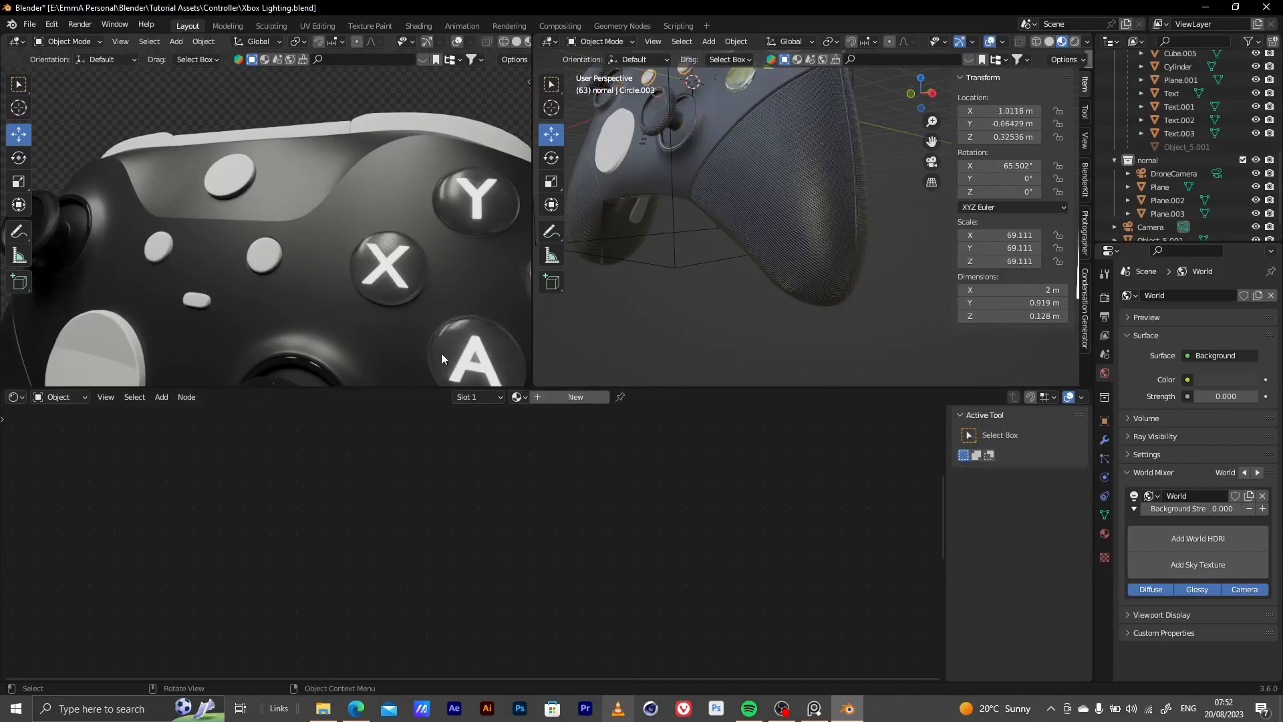
{"action": "left_click", "coordinate": [557, 399]}
{"action": "middle_click_drag", "start_coordinate": [540, 466], "coordinate": [540, 627]}
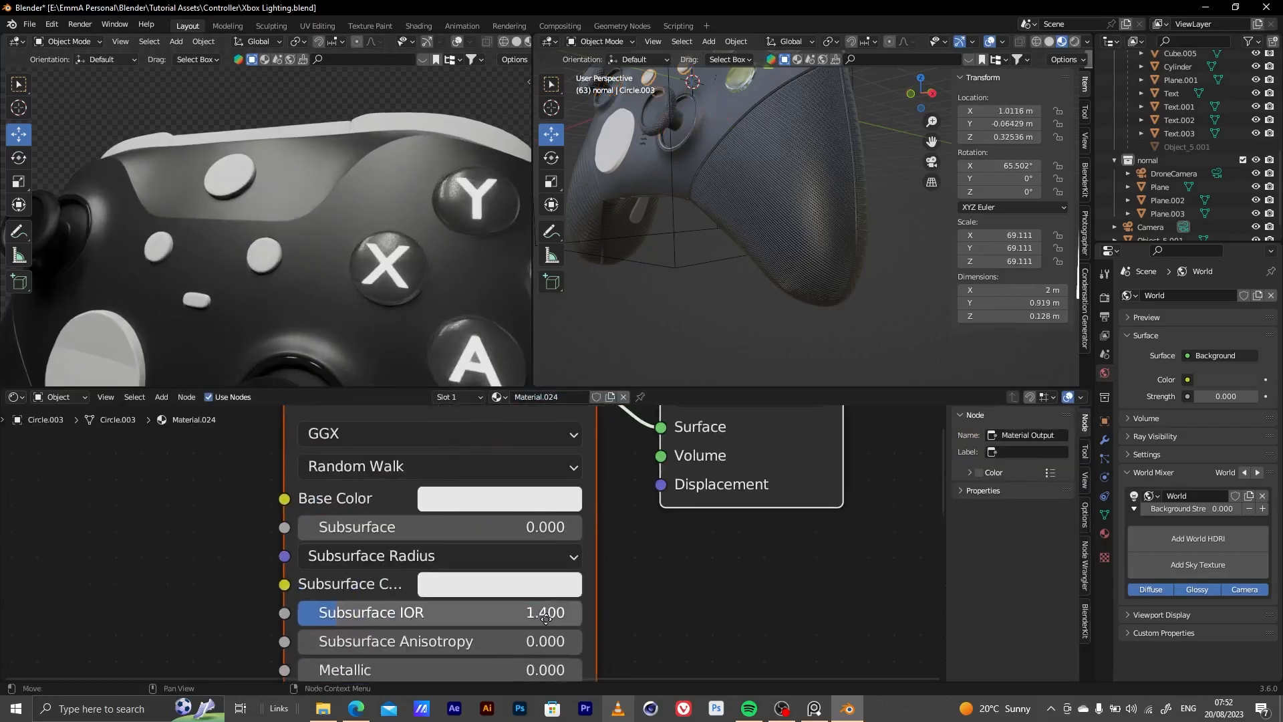
{"action": "left_click", "coordinate": [575, 499]}
{"action": "left_click_drag", "start_coordinate": [643, 254], "coordinate": [641, 295]}
{"action": "middle_click_drag", "start_coordinate": [643, 554], "coordinate": [665, 418]}
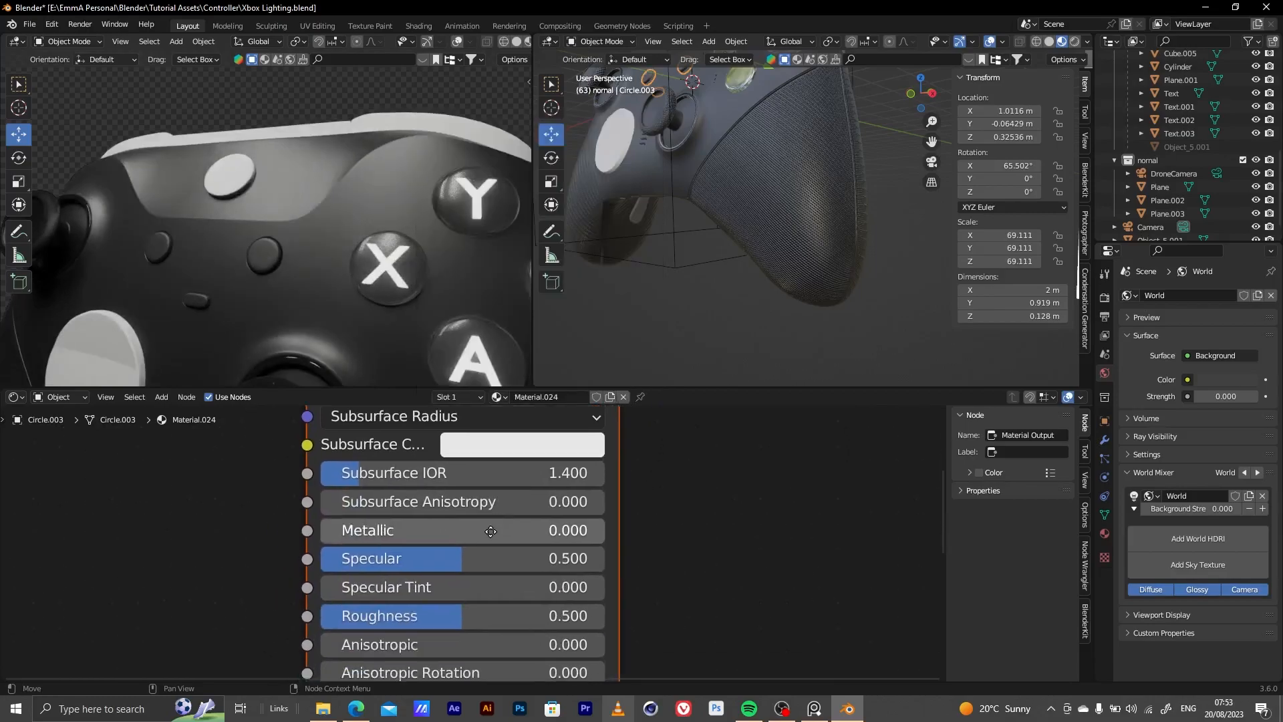
{"action": "left_click_drag", "start_coordinate": [522, 615], "coordinate": [436, 616]}
{"action": "left_click", "coordinate": [721, 536]}
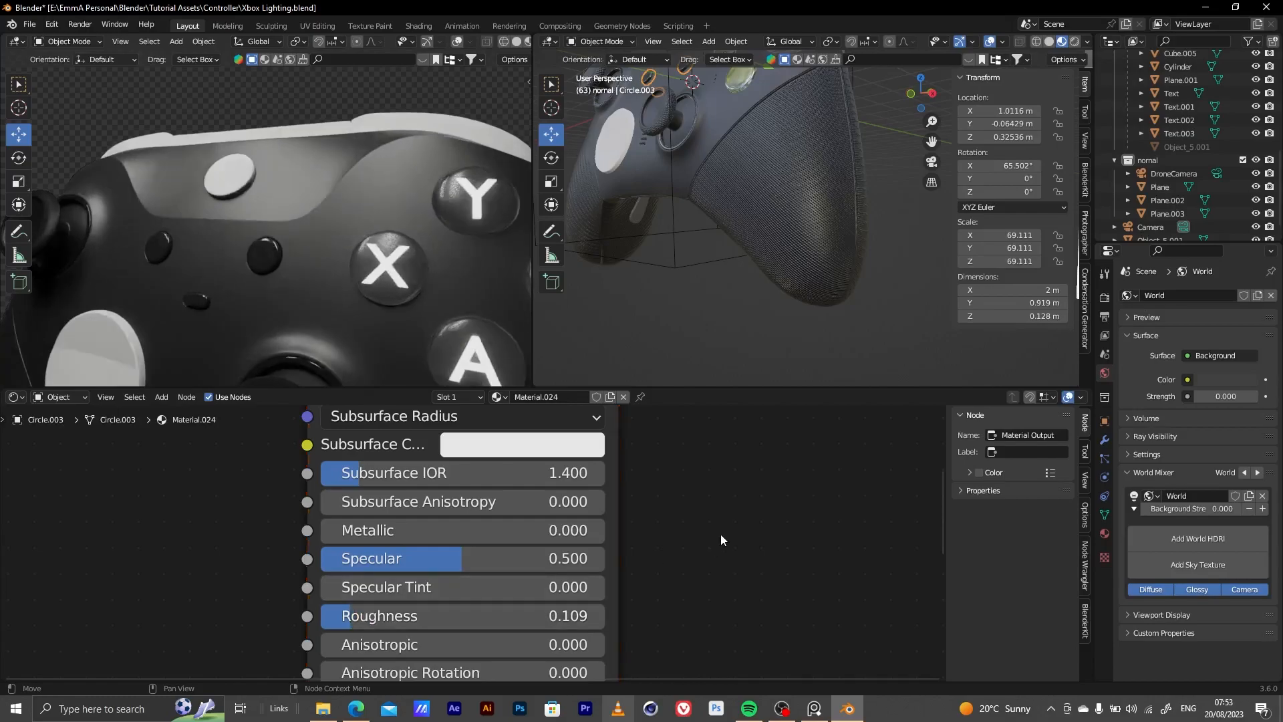
Give the Xbox logo button a new material with Transmission 1.000 and Roughness 0.123
{"action": "left_click", "coordinate": [233, 171]}
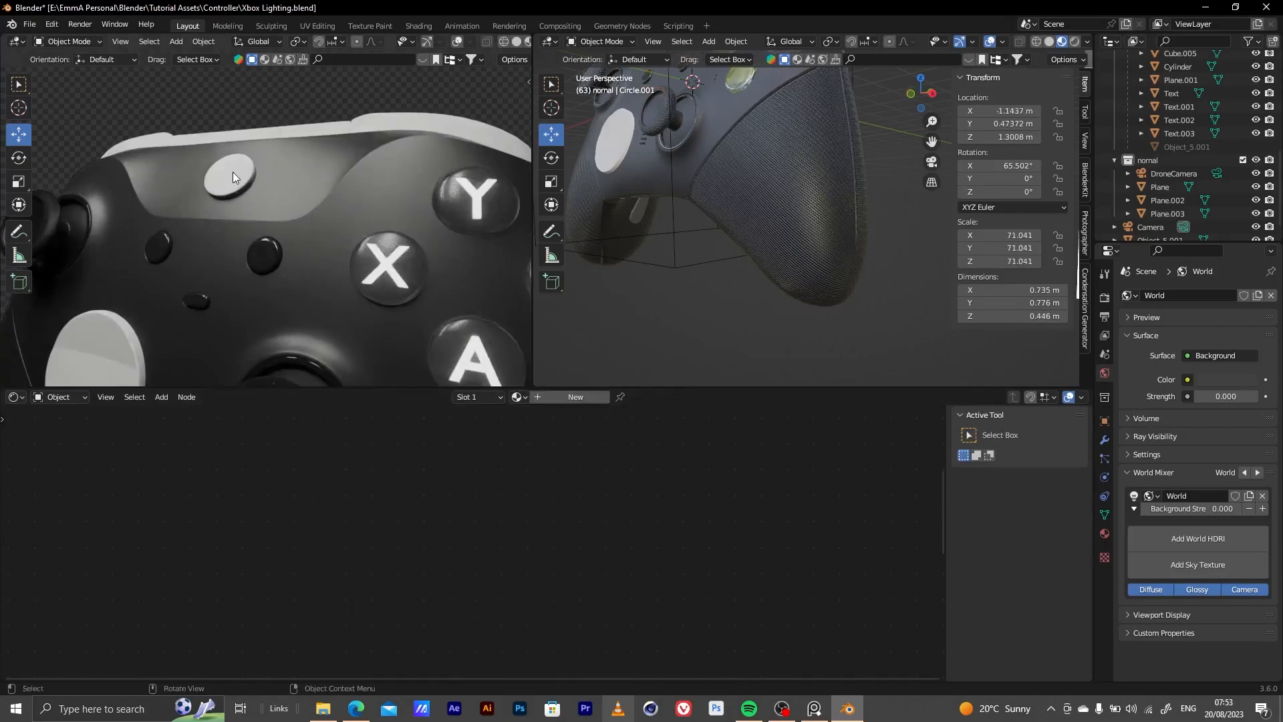
{"action": "left_click", "coordinate": [563, 398]}
{"action": "scroll", "coordinate": [451, 516], "scroll_direction": "down", "scroll_amount": 5}
{"action": "middle_click_drag", "start_coordinate": [458, 600], "coordinate": [457, 600]}
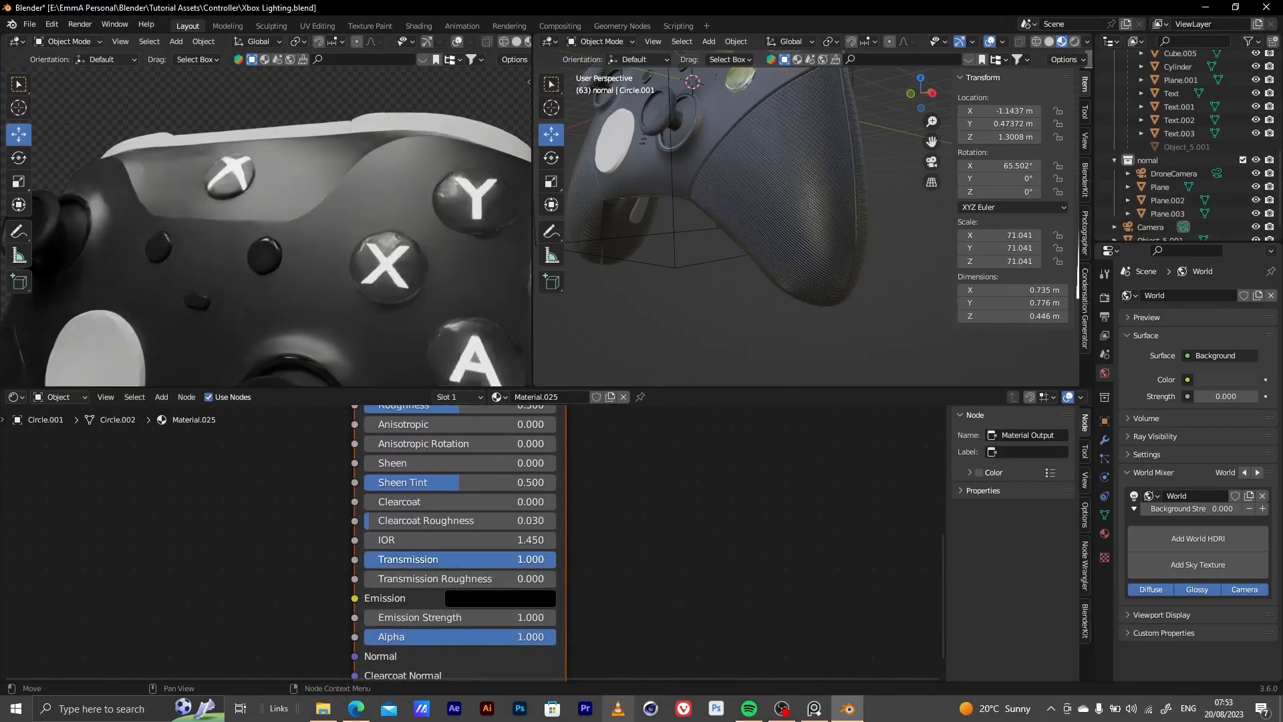
{"action": "middle_click_drag", "start_coordinate": [406, 501], "coordinate": [421, 622]}
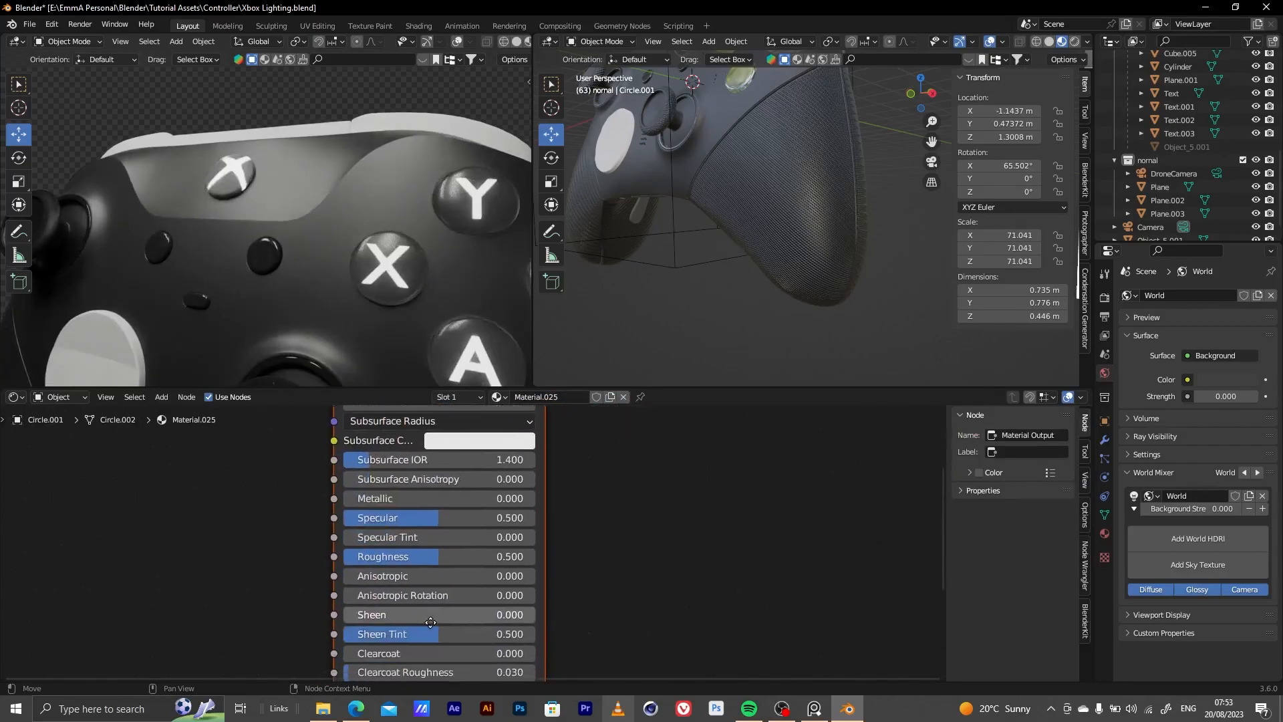
{"action": "left_click_drag", "start_coordinate": [423, 552], "coordinate": [355, 553]}
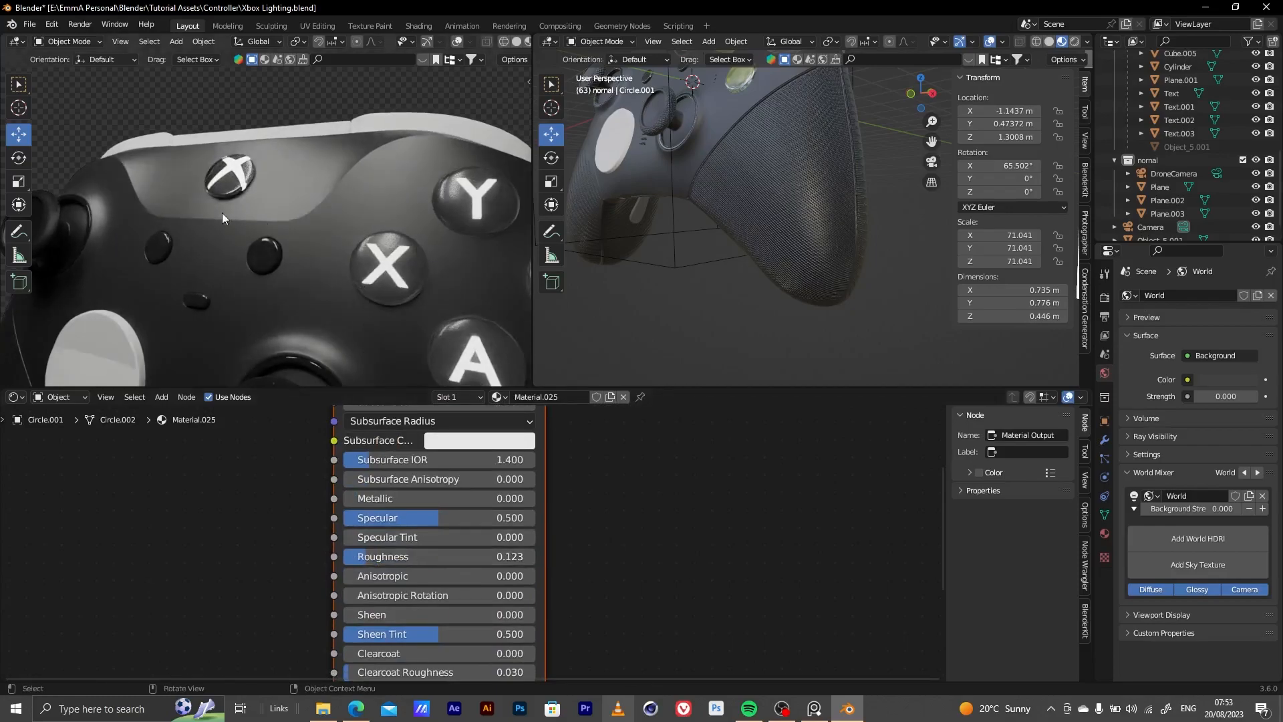
Give the round directional pad disc a new material with a mid-grey Base Color
{"action": "middle_click_drag", "start_coordinate": [349, 306], "coordinate": [427, 134], "text": "shift"}
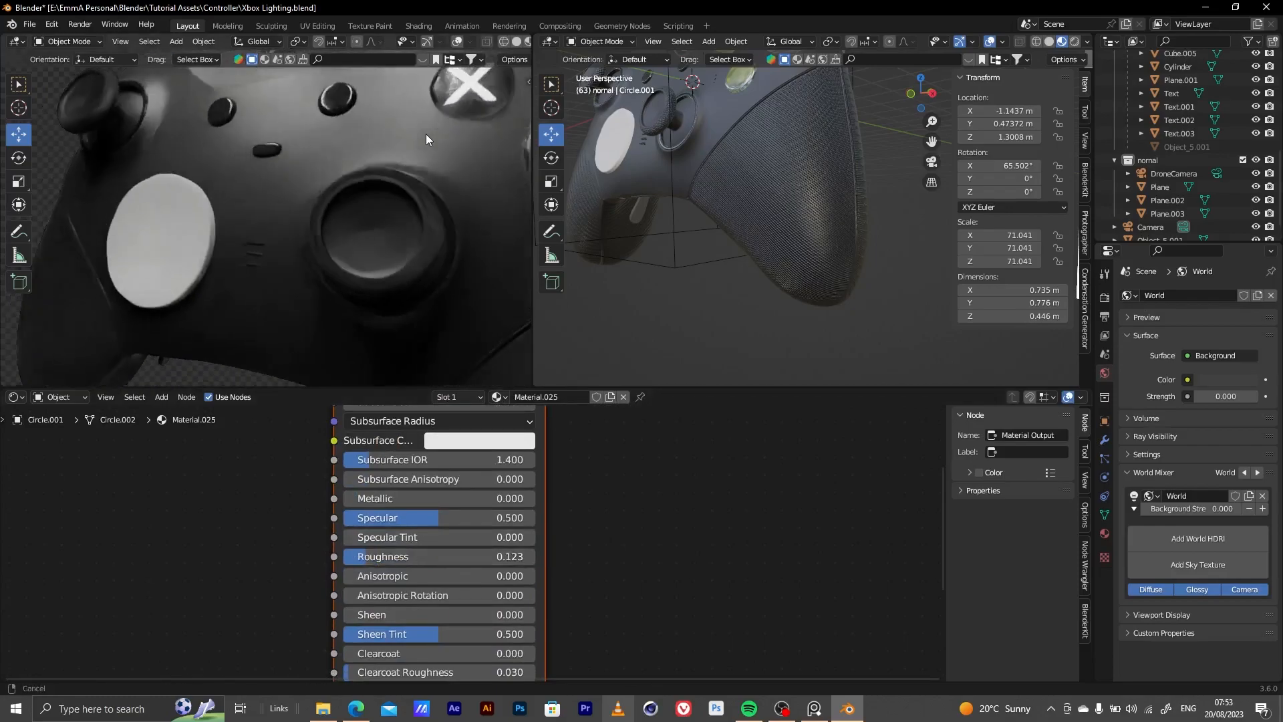
{"action": "left_click", "coordinate": [192, 230]}
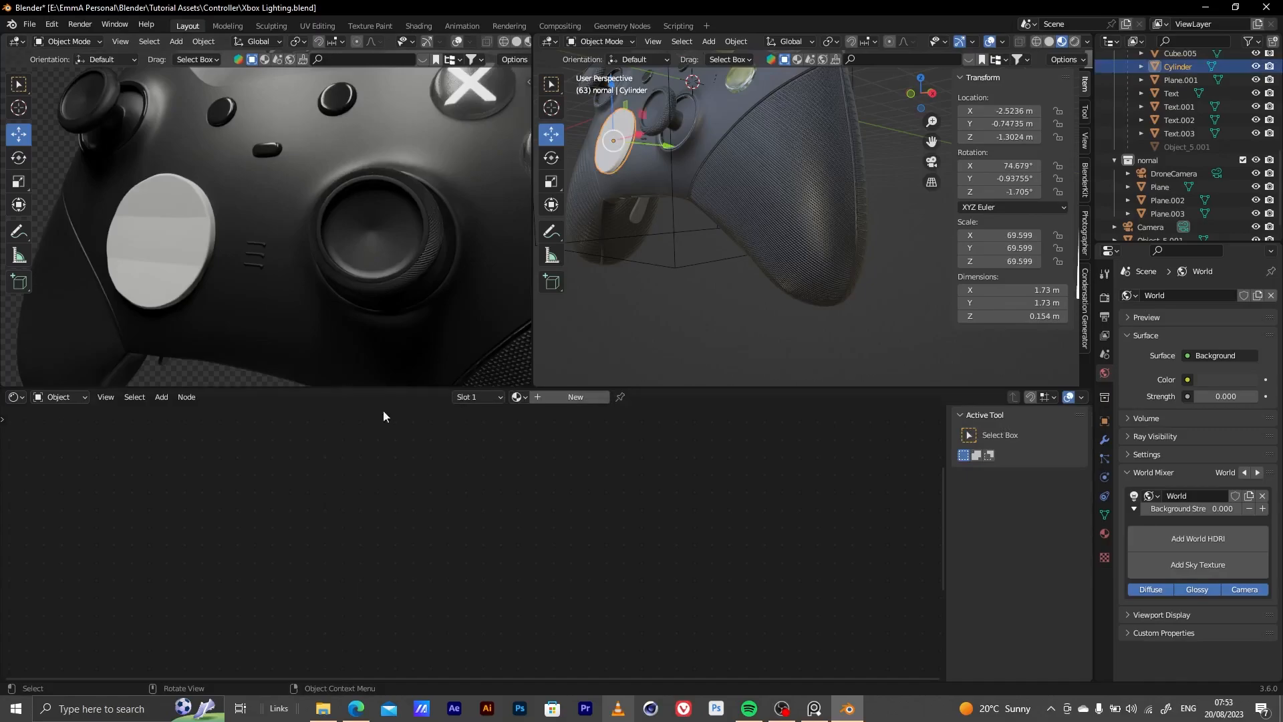
{"action": "left_click", "coordinate": [523, 398]}
{"action": "left_click", "coordinate": [508, 559]}
{"action": "left_click", "coordinate": [527, 512]}
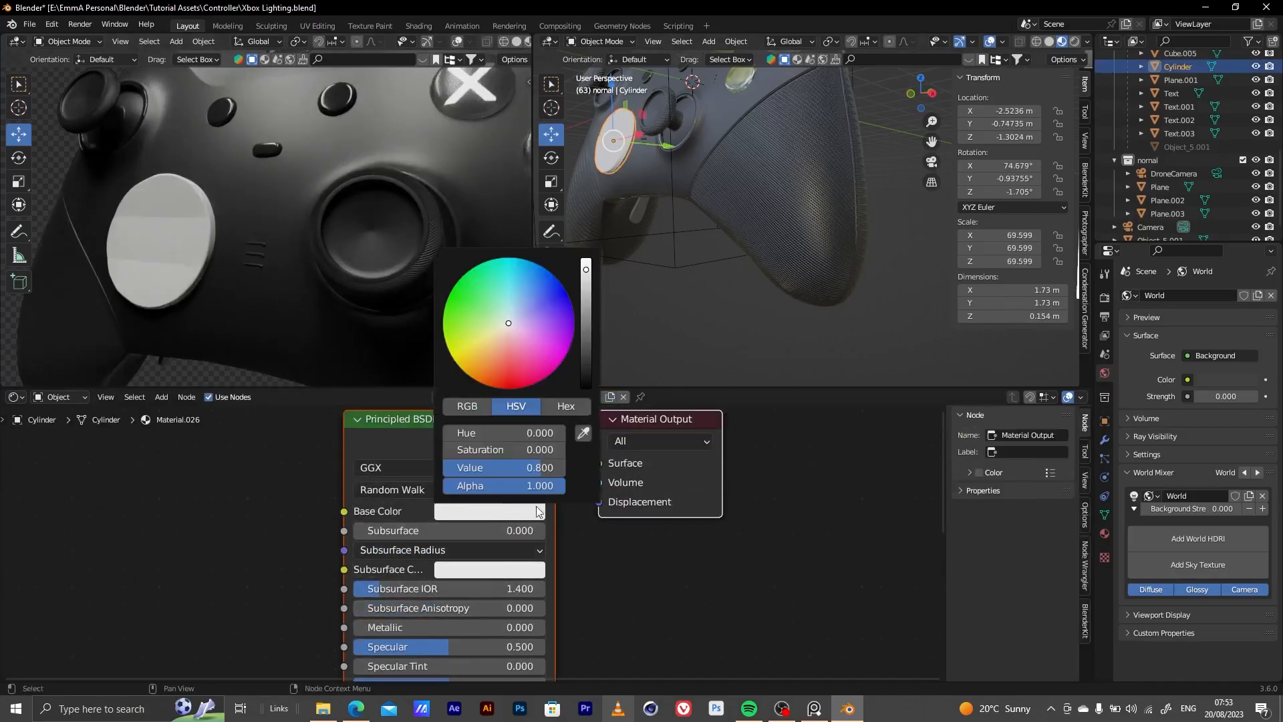
{"action": "left_click_drag", "start_coordinate": [588, 300], "coordinate": [587, 334]}
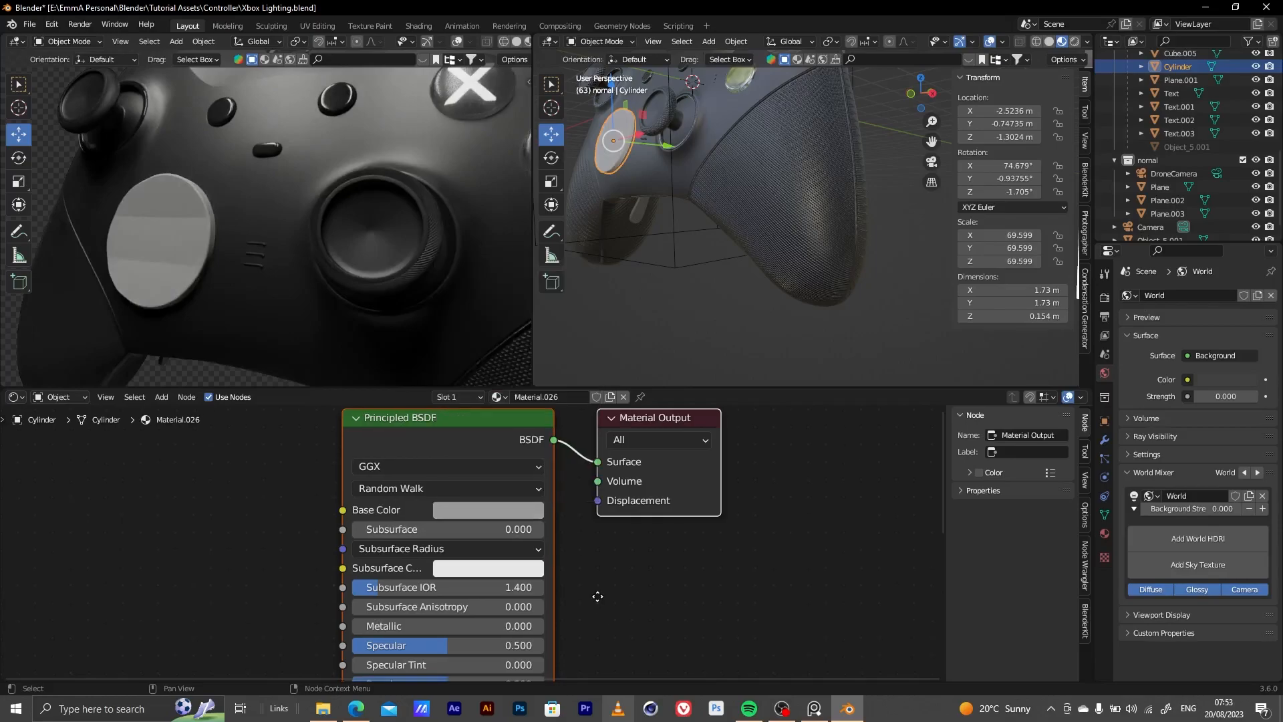
Set the directional pad disc material's Metallic to 1.000 and its Roughness to 0.391
{"action": "middle_click_drag", "start_coordinate": [465, 651], "coordinate": [466, 597]}
{"action": "left_click_drag", "start_coordinate": [442, 572], "coordinate": [483, 550]}
{"action": "mouse_move", "coordinate": [446, 629]}
{"action": "left_mouse_down"}
{"action": "mouse_move", "coordinate": [406, 630]}
{"action": "mouse_move", "coordinate": [426, 630]}
{"action": "left_mouse_up"}
Give the white shoulder bumpers and triggers piece a new material with a dark grey Base Color
{"action": "scroll", "coordinate": [274, 274], "scroll_direction": "down", "scroll_amount": 10}
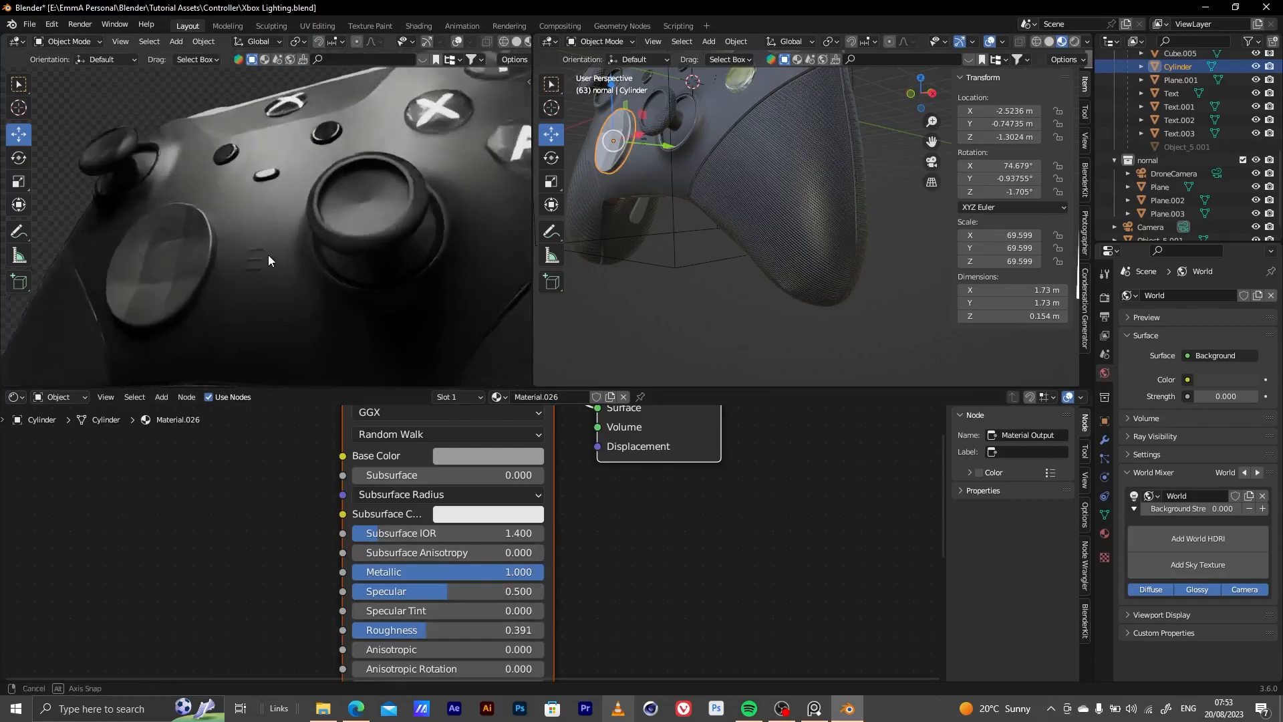
{"action": "middle_click_drag", "start_coordinate": [322, 277], "coordinate": [360, 262]}
{"action": "left_click_drag", "start_coordinate": [393, 295], "coordinate": [360, 165], "text": "alt"}
{"action": "middle_click_drag", "start_coordinate": [361, 165], "coordinate": [399, 238]}
{"action": "left_click", "coordinate": [451, 315]}
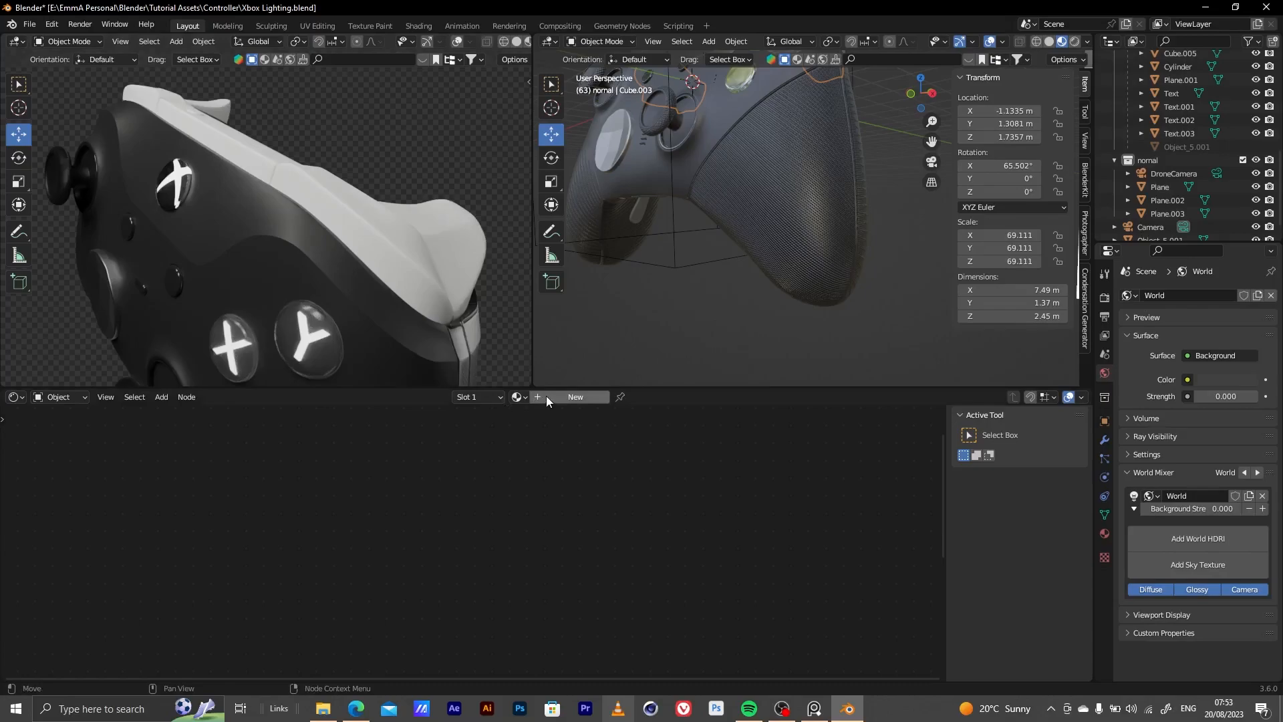
{"action": "left_click", "coordinate": [547, 396]}
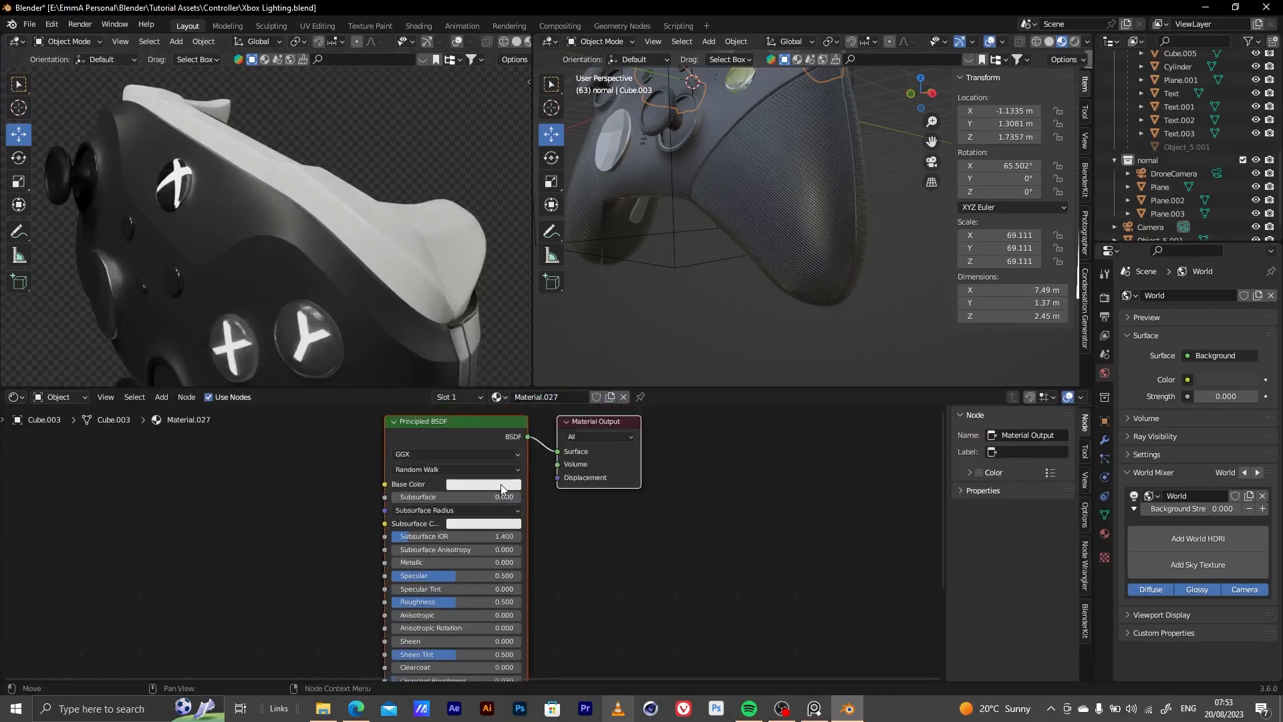
{"action": "left_click", "coordinate": [518, 484]}
{"action": "left_click_drag", "start_coordinate": [550, 334], "coordinate": [549, 371]}
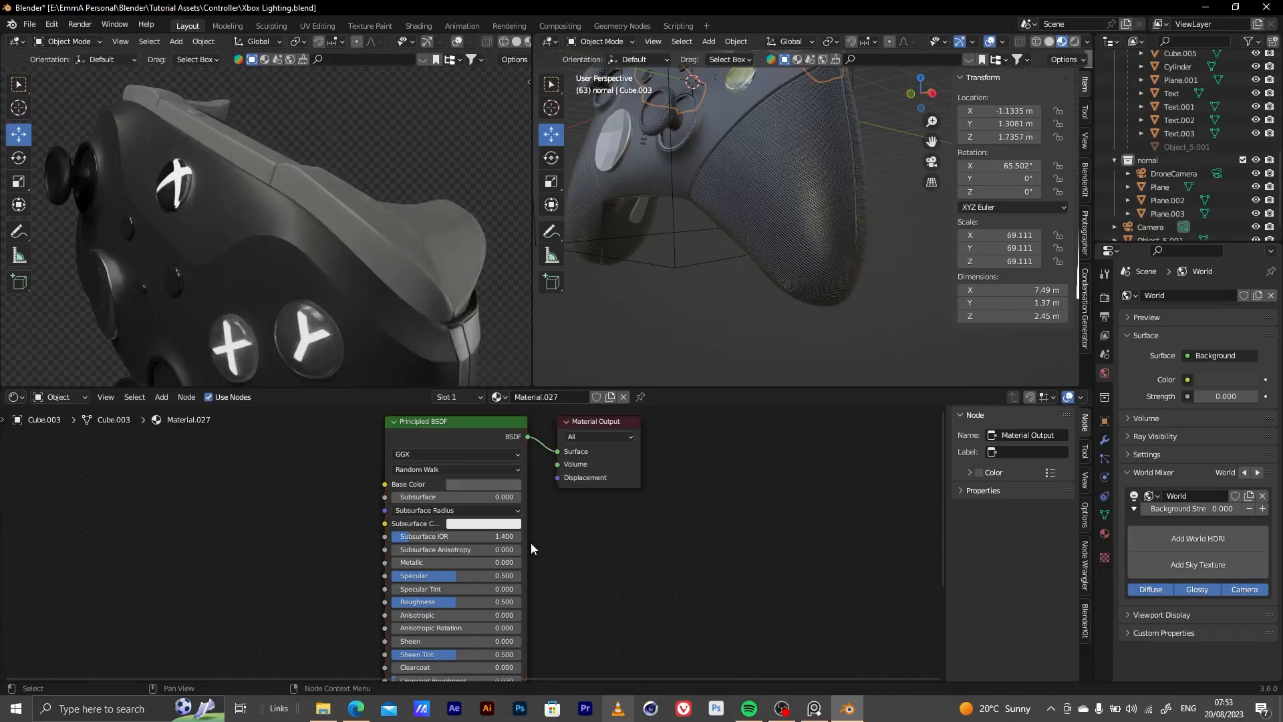
Set the bumper and trigger material's Metallic to 0.459 and its Roughness to 0.295
{"action": "scroll", "coordinate": [474, 534], "scroll_direction": "up", "scroll_amount": 4}
{"action": "left_click_drag", "start_coordinate": [431, 538], "coordinate": [335, 542]}
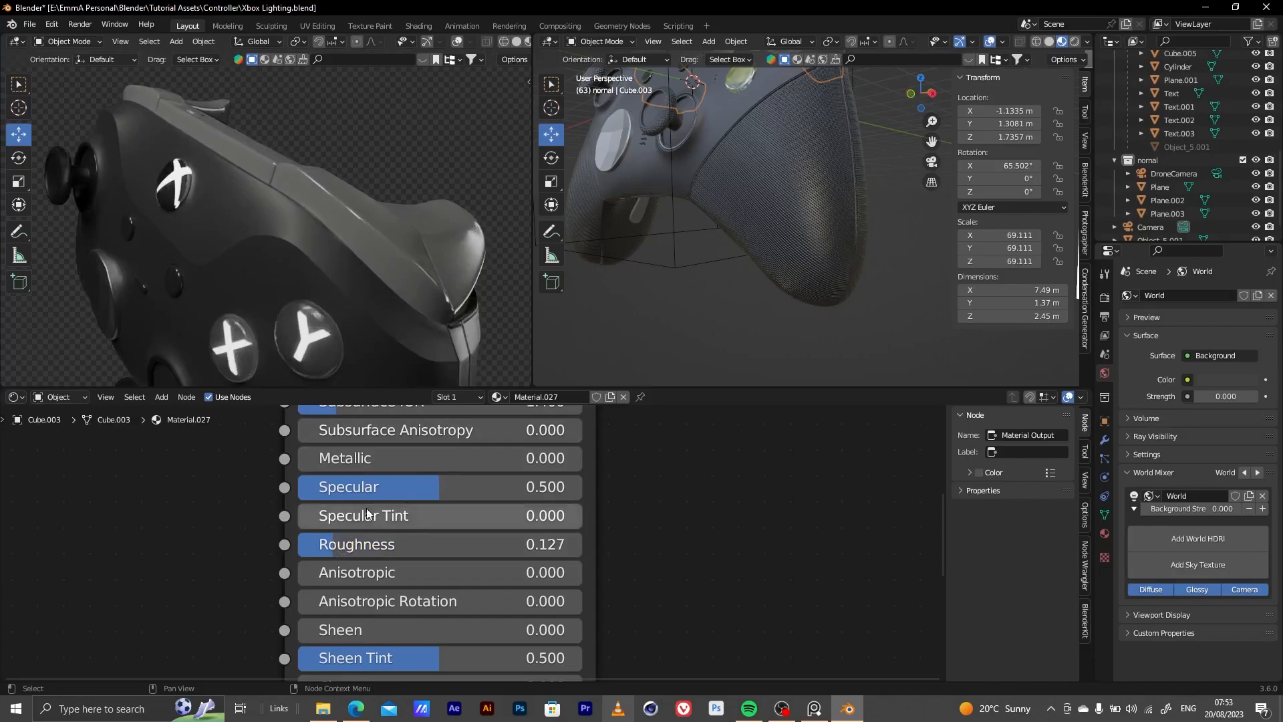
{"action": "left_click_drag", "start_coordinate": [334, 460], "coordinate": [428, 447]}
{"action": "left_click_drag", "start_coordinate": [344, 544], "coordinate": [391, 544]}
Hide the three light planes, Plane.003, Plane.002 and Plane, in the viewport
{"action": "middle_click_drag", "start_coordinate": [407, 279], "coordinate": [387, 237]}
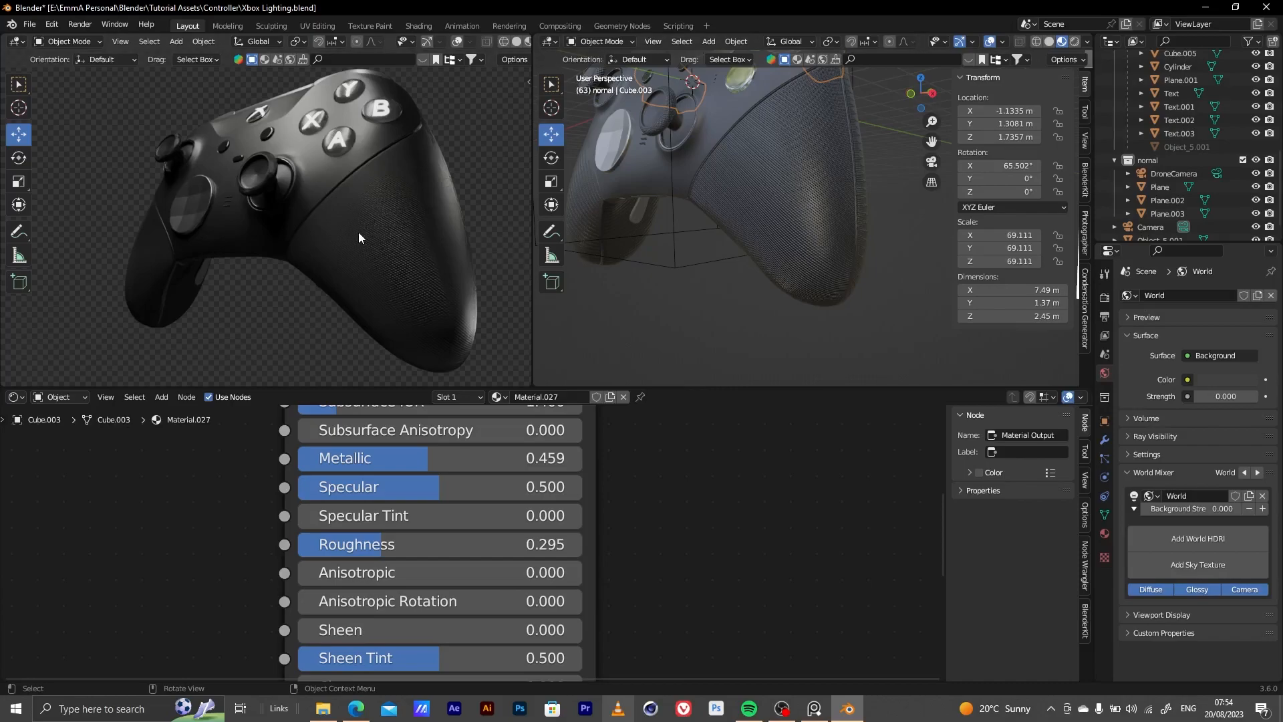
{"action": "middle_click_drag", "start_coordinate": [359, 231], "coordinate": [335, 167]}
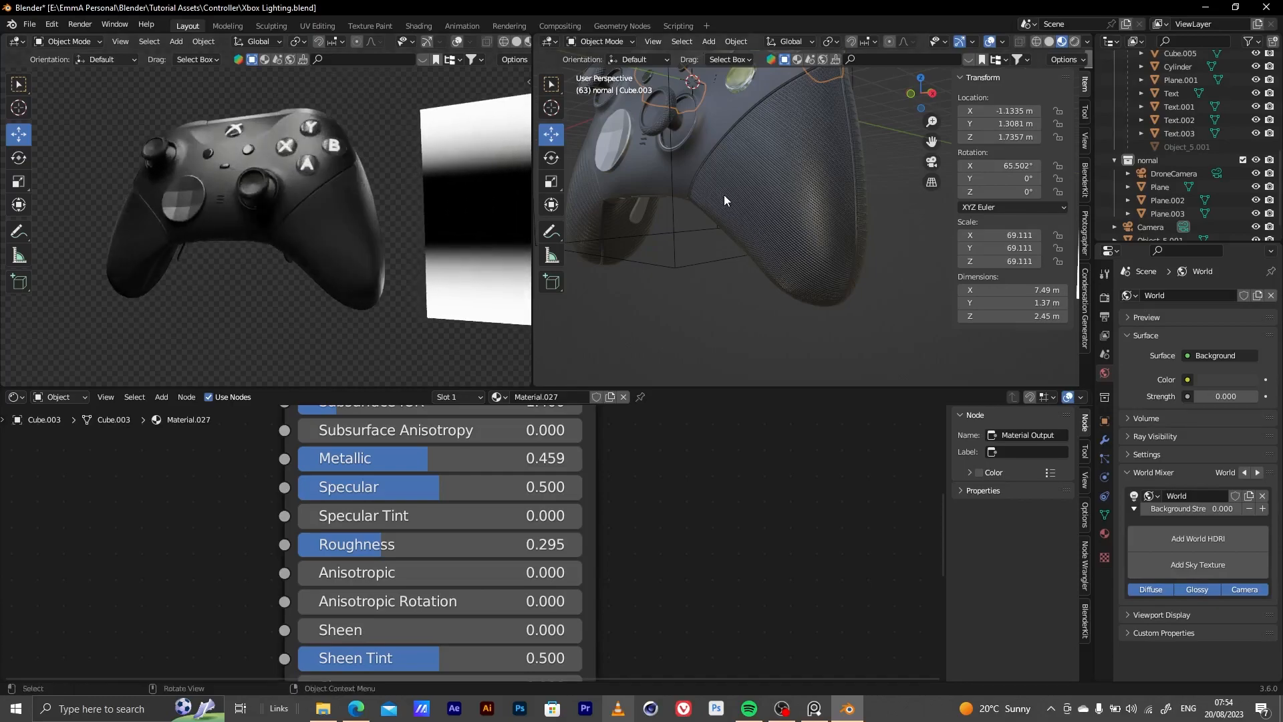
{"action": "scroll", "coordinate": [726, 199], "scroll_direction": "down", "scroll_amount": 10}
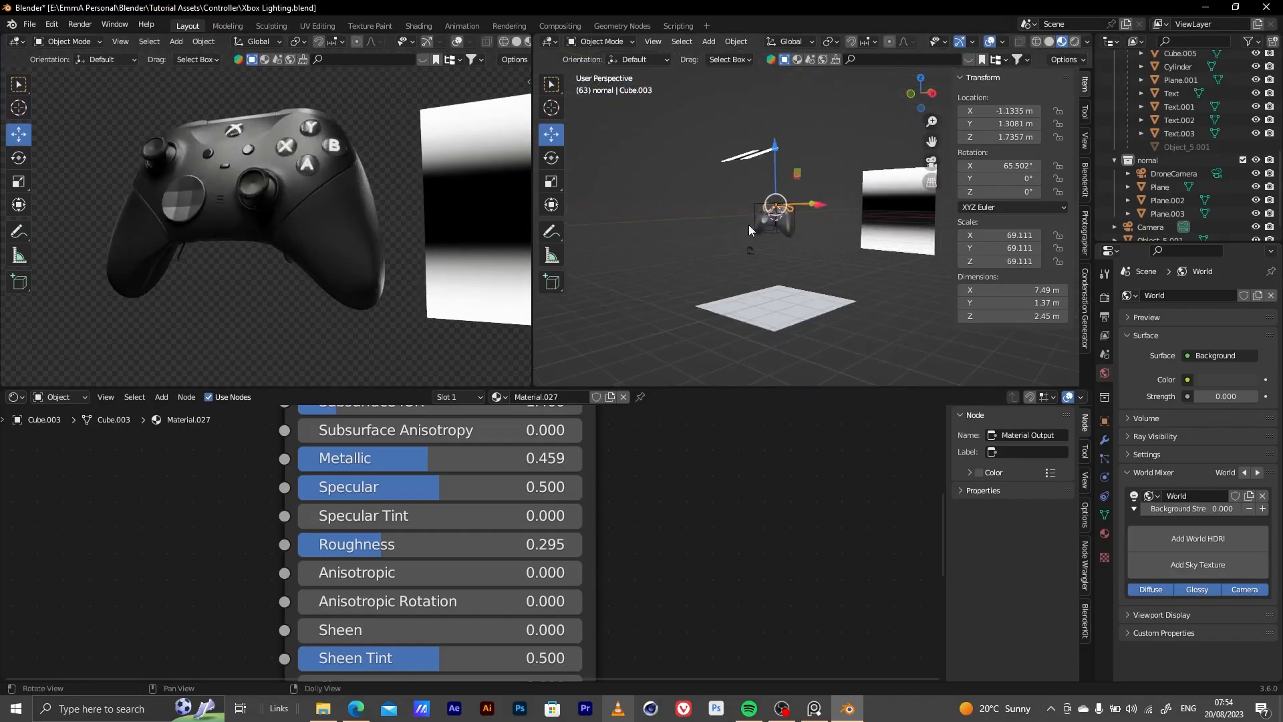
{"action": "middle_click_drag", "start_coordinate": [752, 222], "coordinate": [665, 284], "text": "alt"}
{"action": "left_click", "coordinate": [847, 269]}
{"action": "left_click", "coordinate": [1257, 213]}
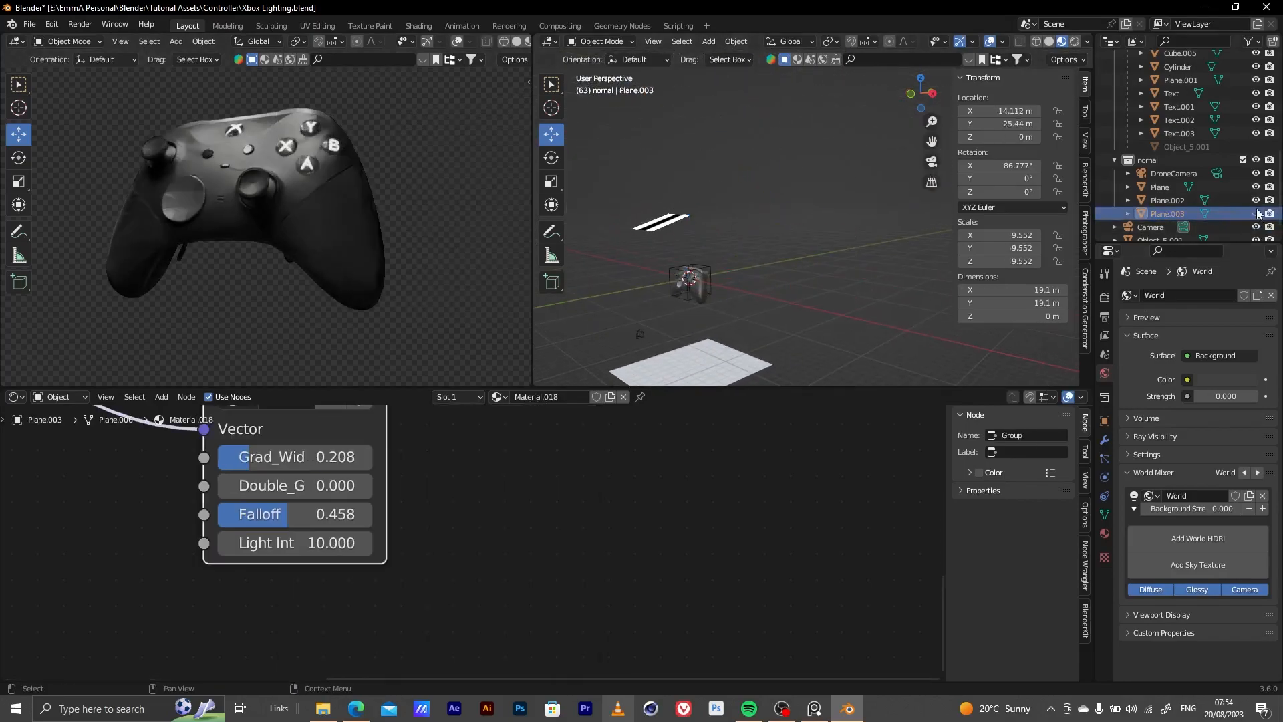
{"action": "left_click", "coordinate": [1256, 200]}
{"action": "left_click", "coordinate": [1257, 186]}
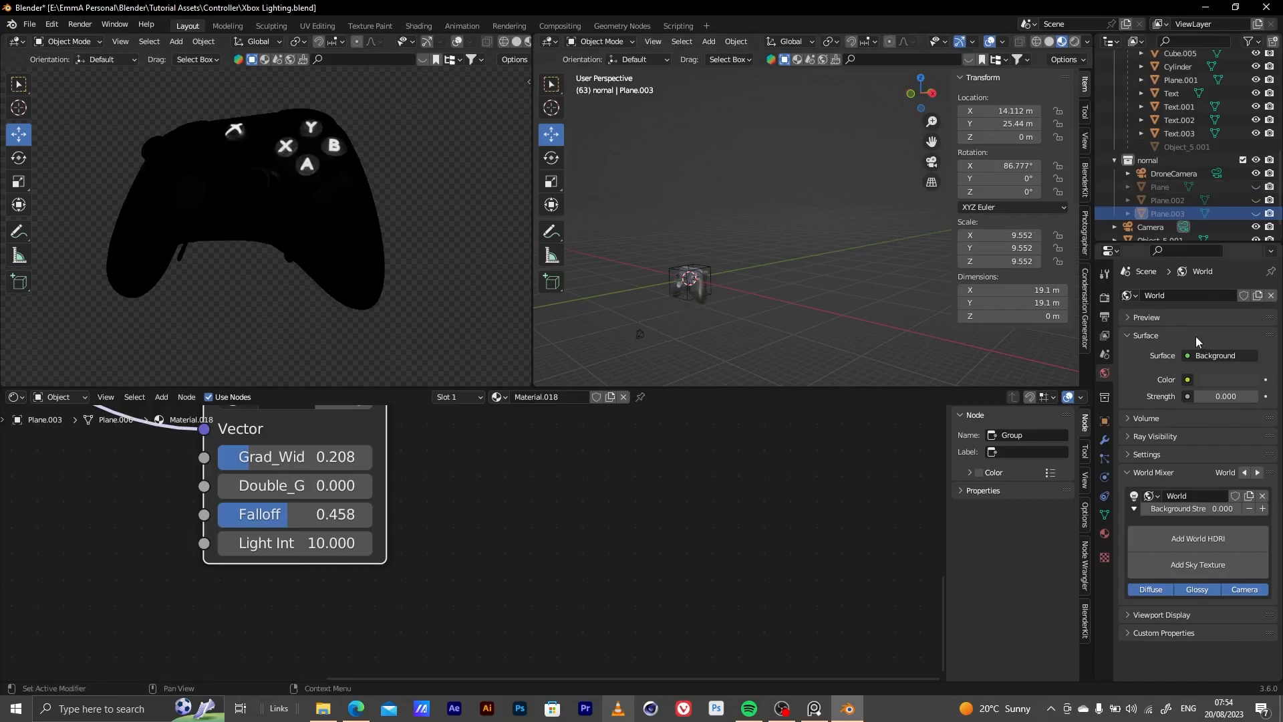
{"action": "scroll", "coordinate": [668, 294], "scroll_direction": "up", "scroll_amount": 3}
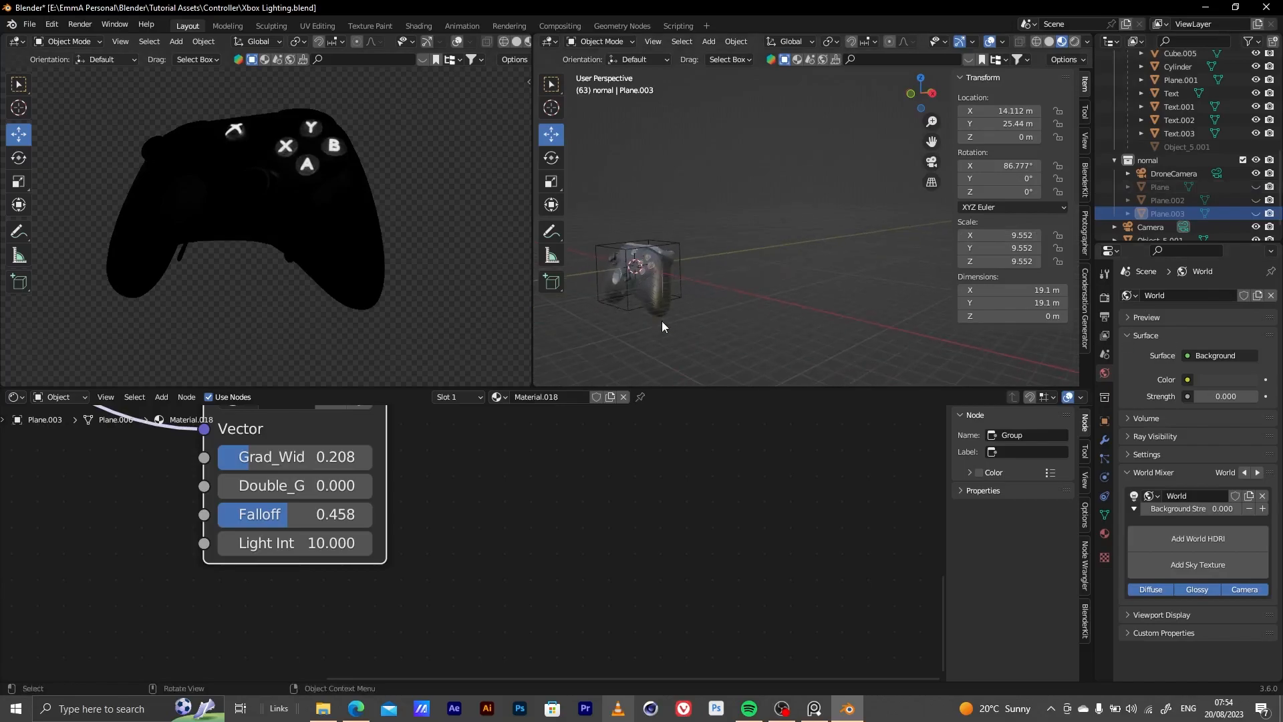
Add a mesh plane at the controller's centre and scale it to about 18 m square
{"action": "middle_click_drag", "start_coordinate": [675, 274], "coordinate": [727, 237], "text": "shift"}
{"action": "scroll", "coordinate": [722, 262], "scroll_direction": "down", "scroll_amount": 1}
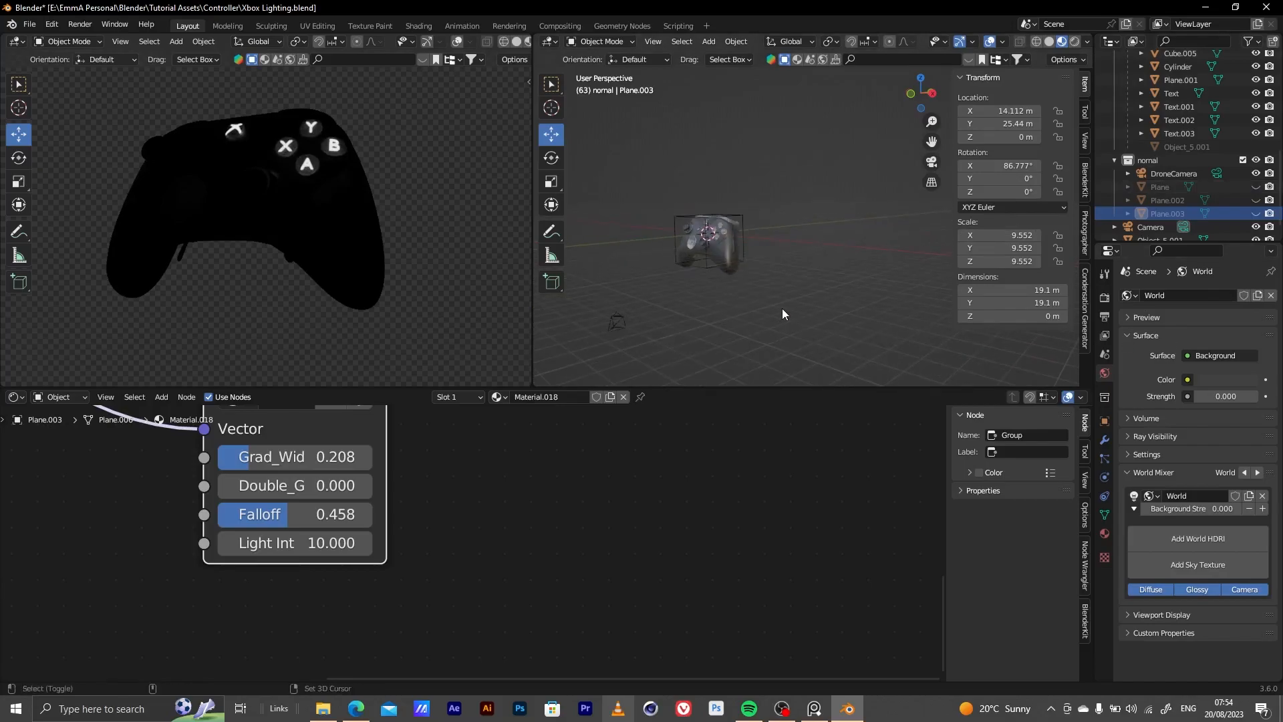
{"action": "key", "text": "shift+a"}
{"action": "mouse_move", "coordinate": [784, 303]}
{"action": "left_click", "coordinate": [829, 305]}
{"action": "key", "text": "g"}
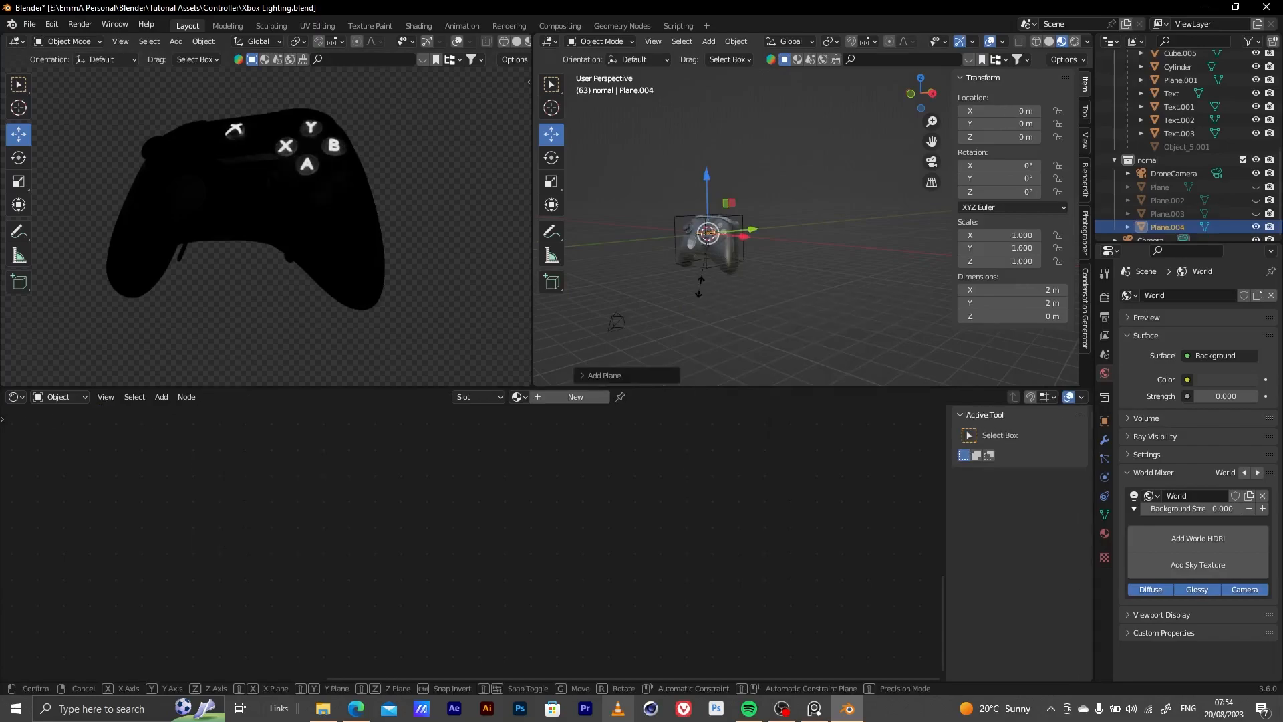
{"action": "left_click", "coordinate": [613, 285]}
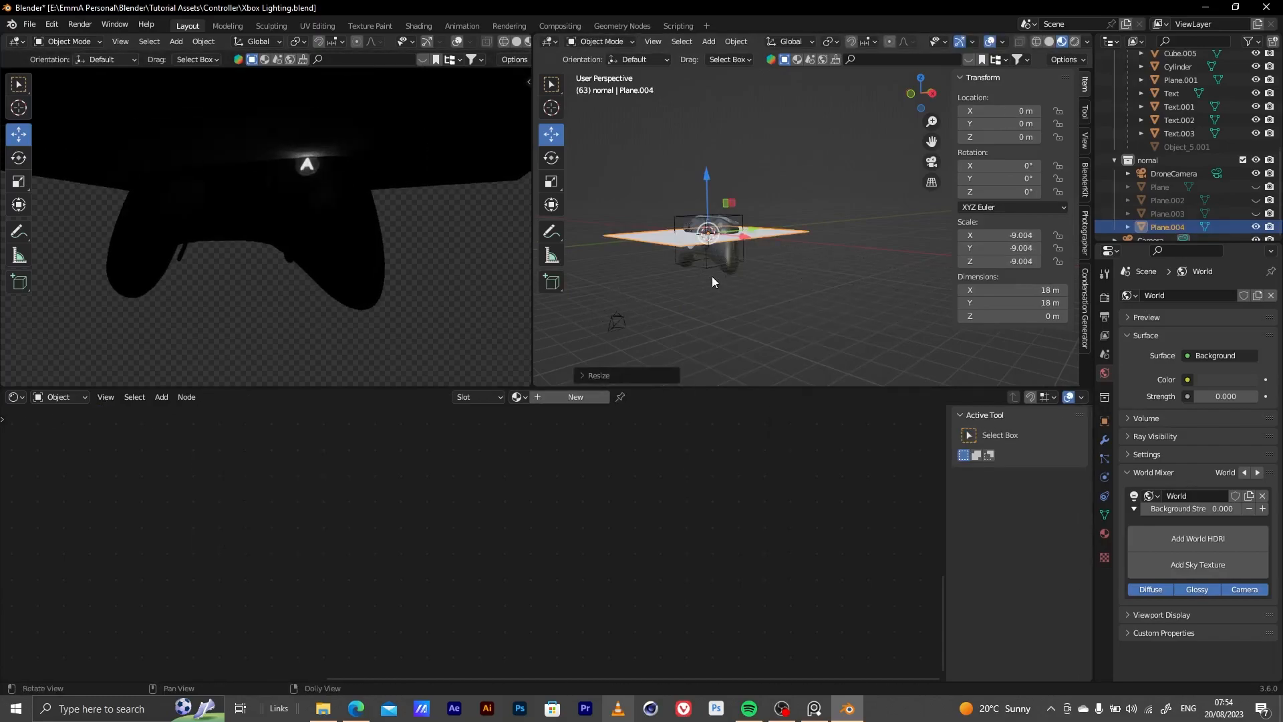
Move the new plane along X to about 28.4 m and rotate it about Y to about -81°
{"action": "middle_click_drag", "start_coordinate": [712, 278], "coordinate": [716, 336]}
{"action": "left_click_drag", "start_coordinate": [736, 270], "coordinate": [859, 367]}
{"action": "scroll", "coordinate": [775, 256], "scroll_direction": "down", "scroll_amount": 4}
{"action": "middle_click_drag", "start_coordinate": [776, 257], "coordinate": [827, 317]}
{"action": "left_click_drag", "start_coordinate": [853, 279], "coordinate": [868, 312]}
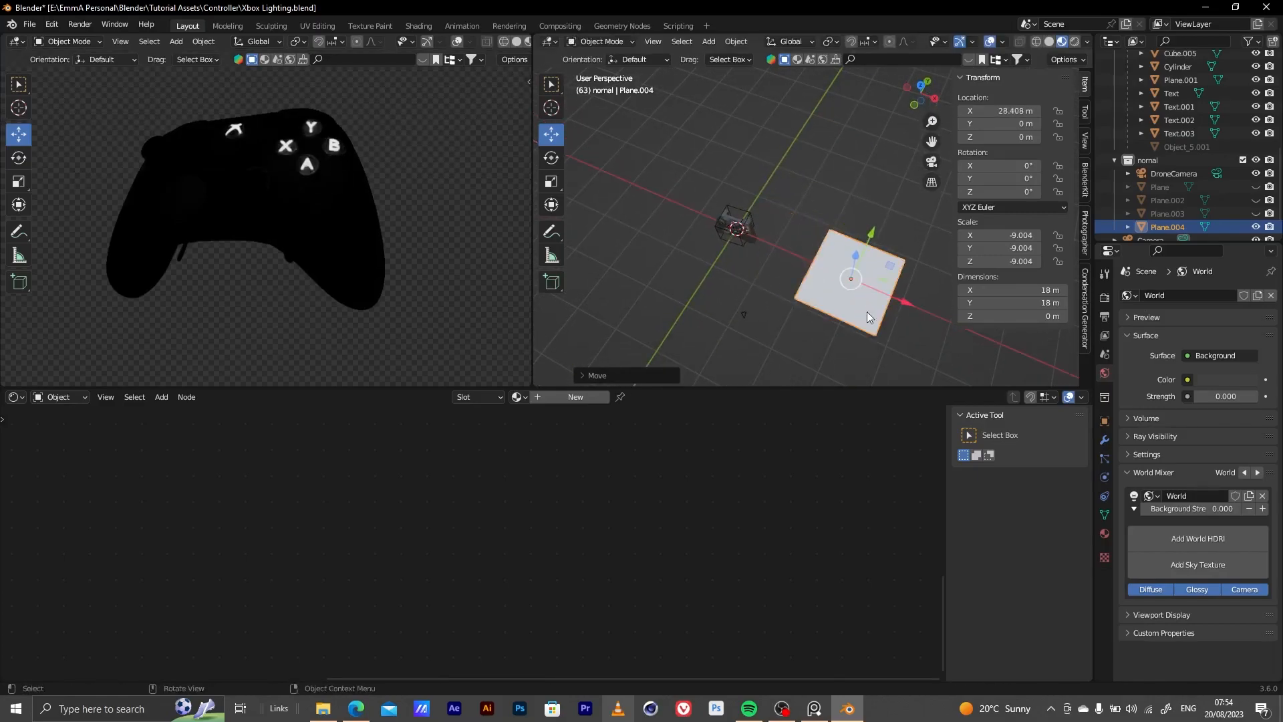
{"action": "middle_click_drag", "start_coordinate": [868, 312], "coordinate": [797, 274]}
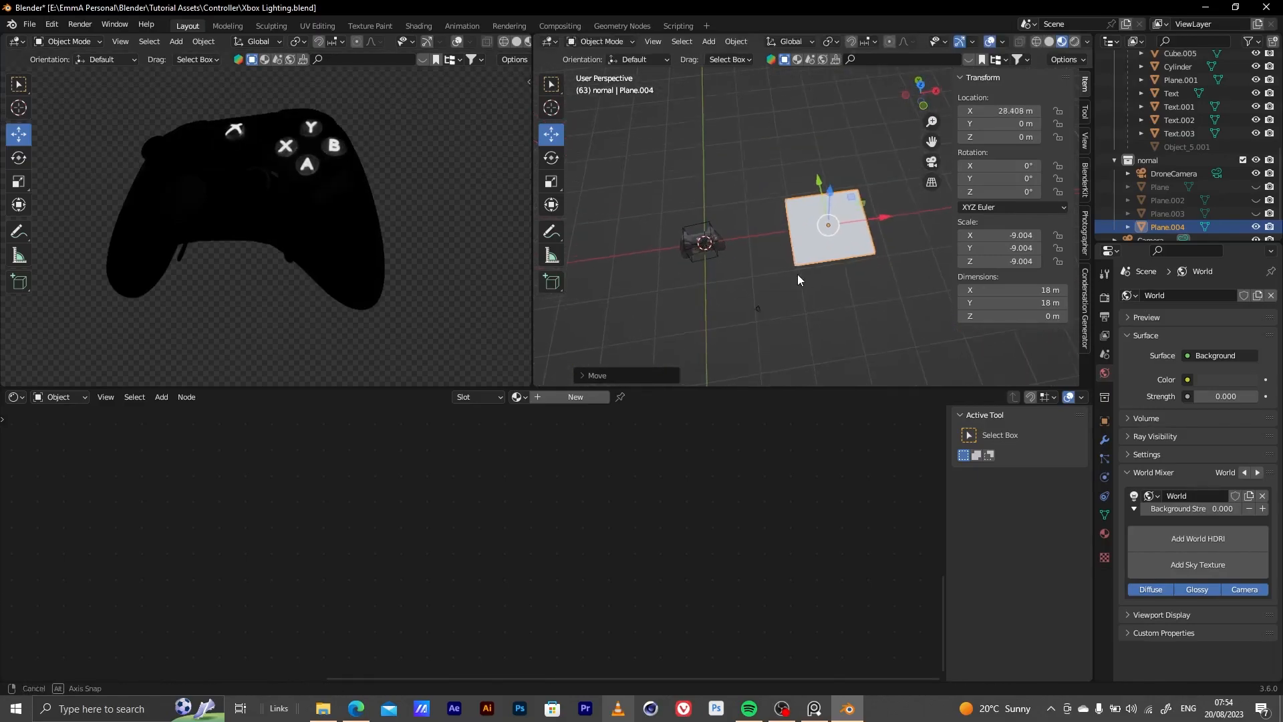
{"action": "left_click", "coordinate": [546, 160]}
{"action": "left_click_drag", "start_coordinate": [804, 196], "coordinate": [754, 279]}
Give the upright plane a new material and delete its Principled BSDF node
{"action": "left_click", "coordinate": [567, 397]}
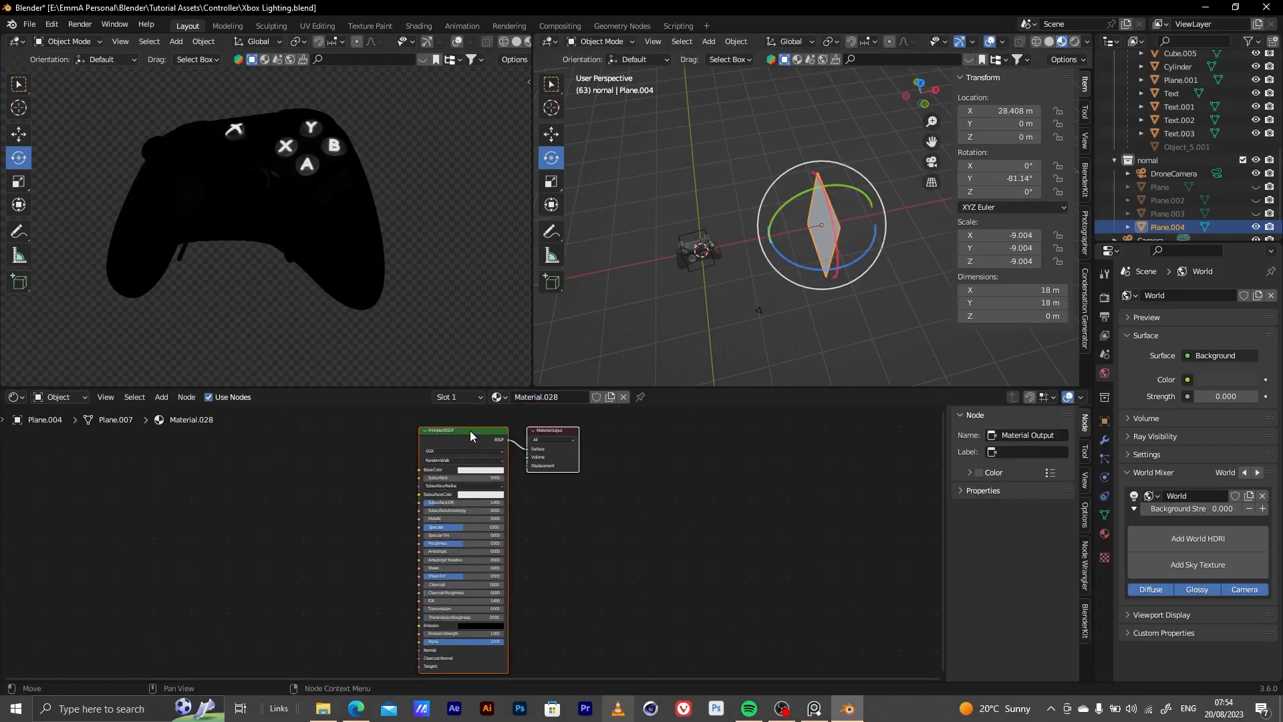
{"action": "left_click", "coordinate": [471, 432]}
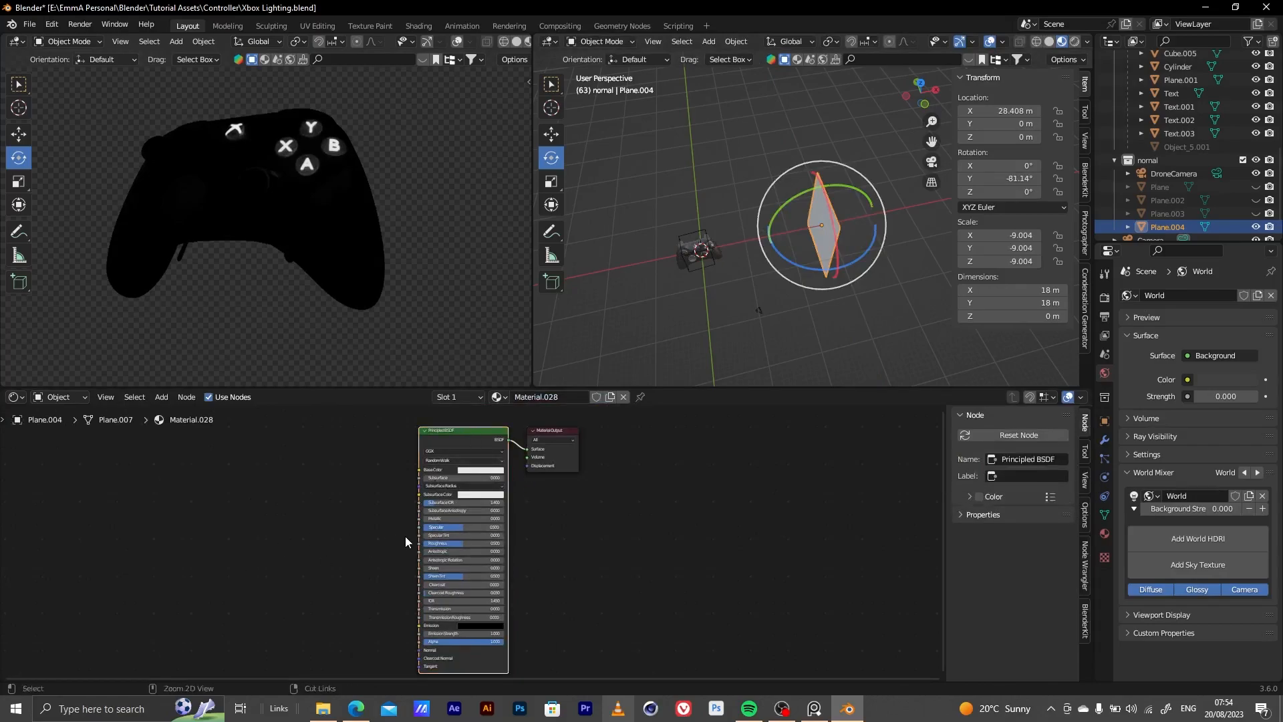
{"action": "key", "text": "x"}
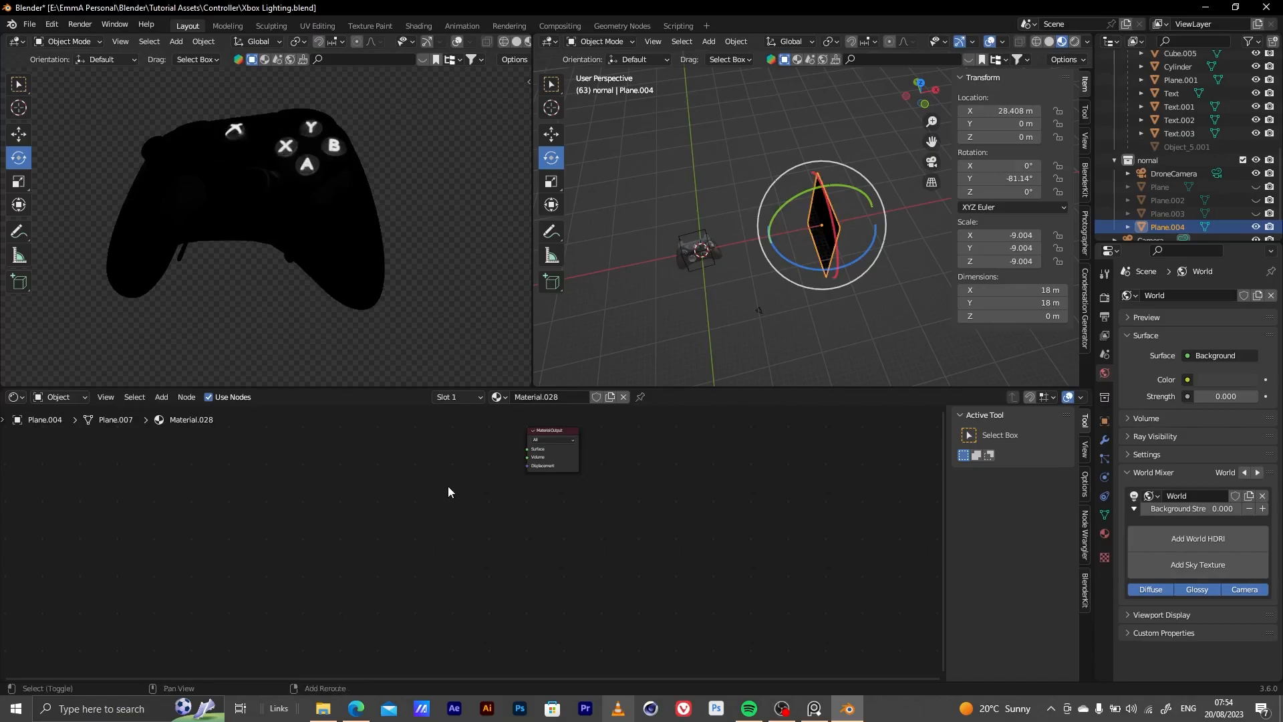
Add the ULTIMATE STRIP BOX group node and connect its Double-X output to the Material Output's Surface
{"action": "key", "text": "shift+a"}
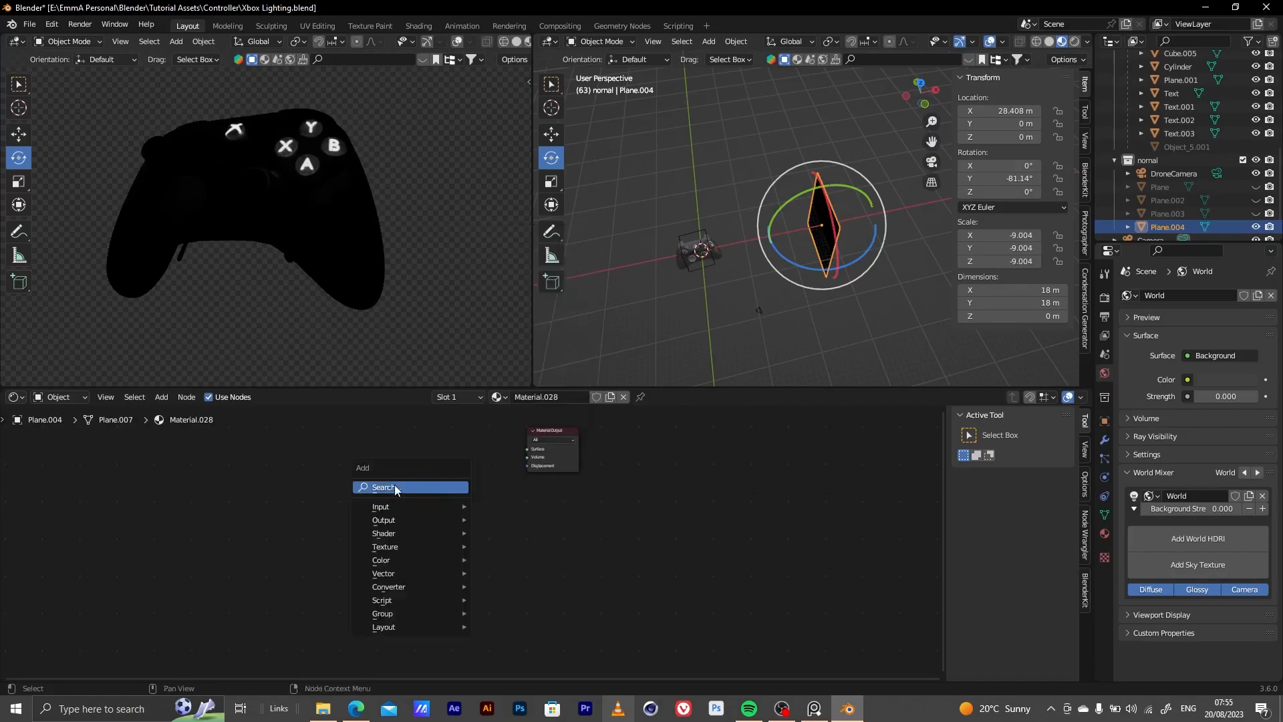
{"action": "mouse_move", "coordinate": [418, 616]}
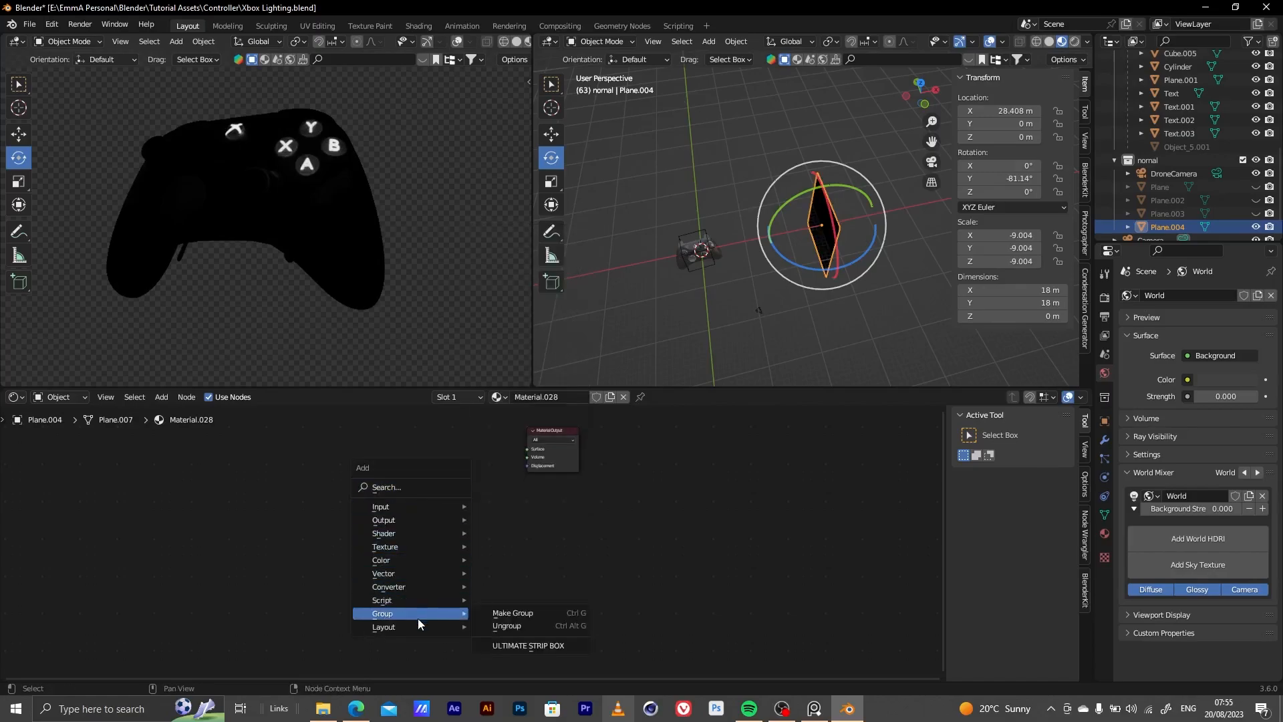
{"action": "left_click", "coordinate": [511, 644]}
{"action": "left_click", "coordinate": [438, 449]}
{"action": "scroll", "coordinate": [401, 448], "scroll_direction": "up", "scroll_amount": 2}
{"action": "left_click_drag", "start_coordinate": [394, 440], "coordinate": [549, 442]}
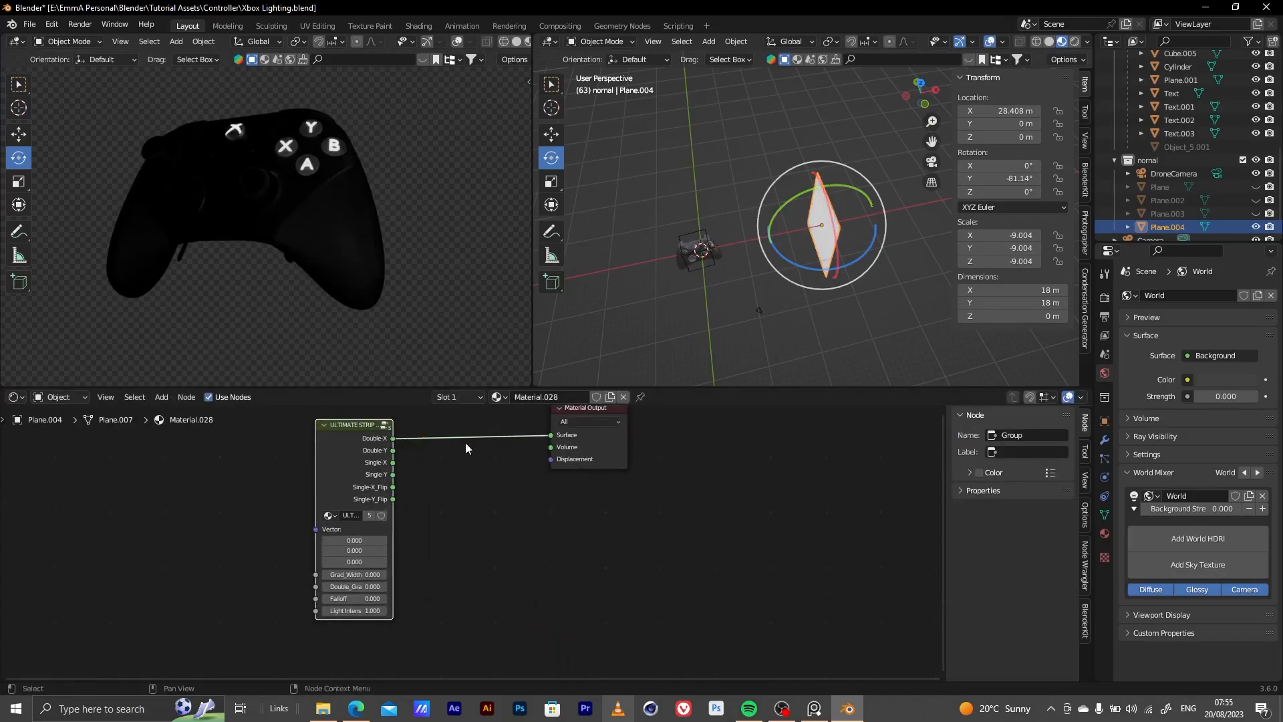
Place the strip box node closer to the Material Output and set its light intensity to 20
{"action": "left_click_drag", "start_coordinate": [360, 434], "coordinate": [471, 432]}
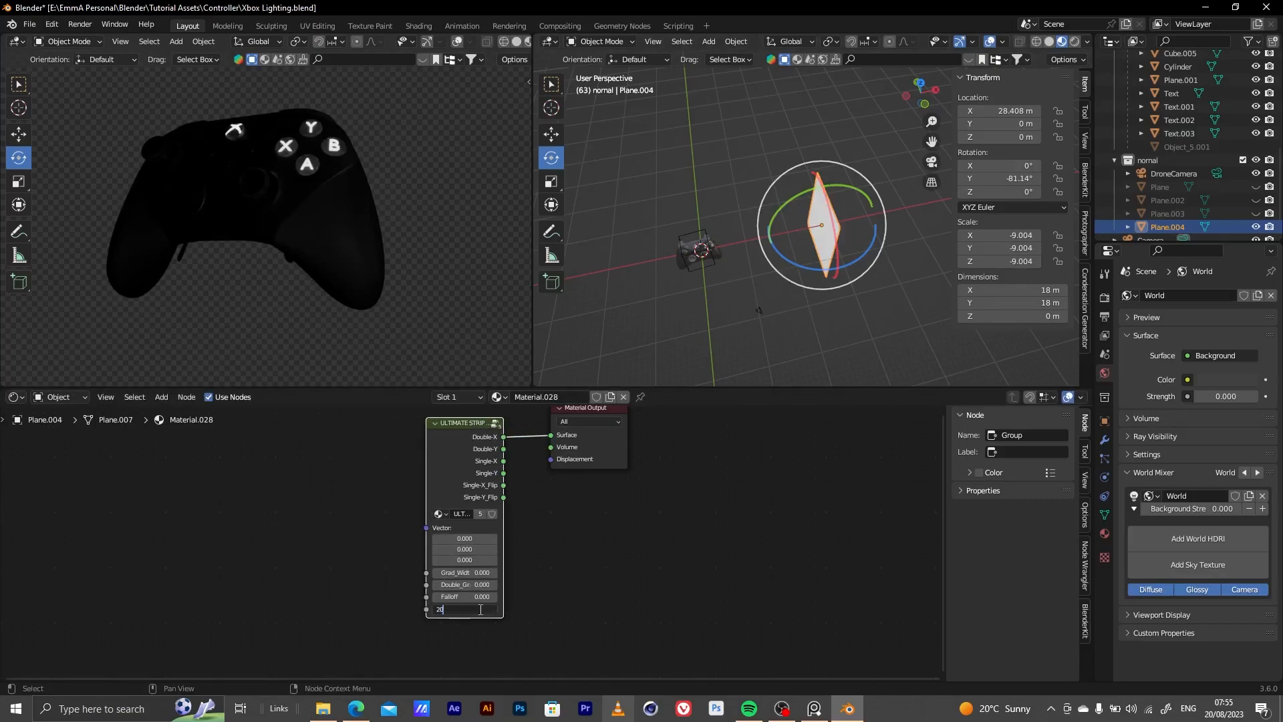
{"action": "key", "text": "Return"}
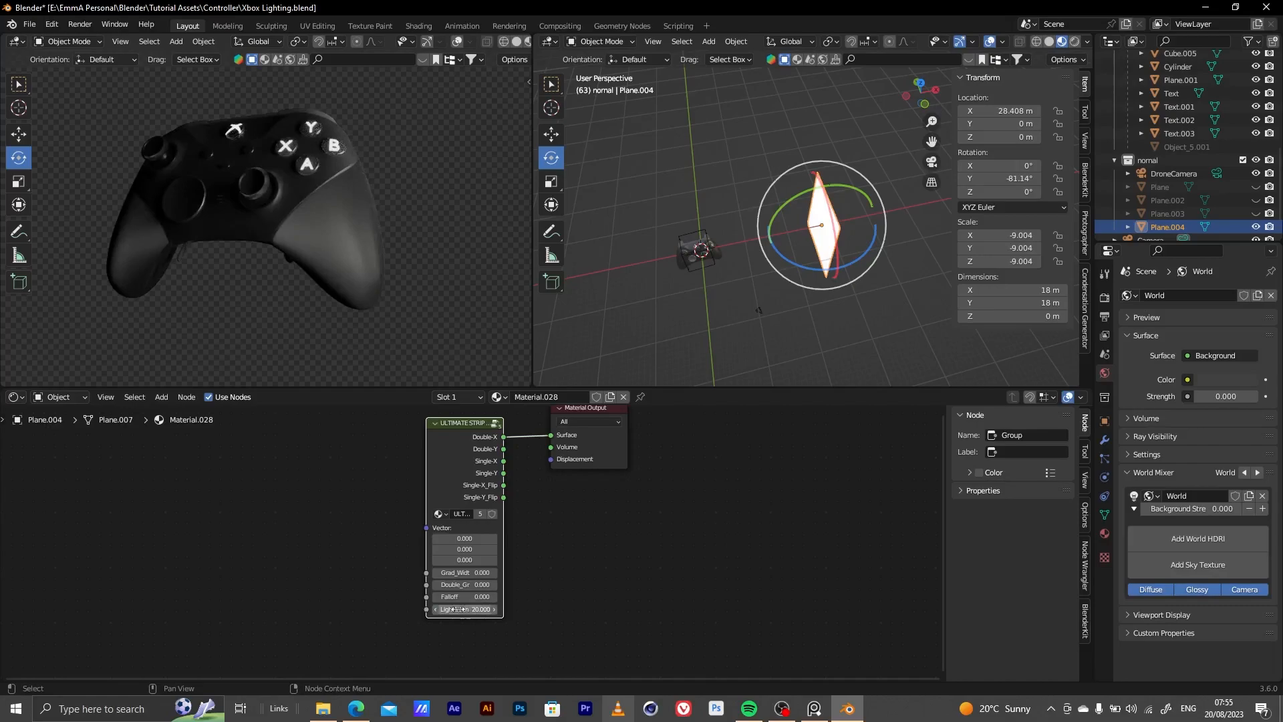
{"action": "scroll", "coordinate": [466, 611], "scroll_direction": "up", "scroll_amount": 4}
{"action": "scroll", "coordinate": [464, 510], "scroll_direction": "down", "scroll_amount": 3}
{"action": "scroll", "coordinate": [477, 582], "scroll_direction": "up", "scroll_amount": 2}
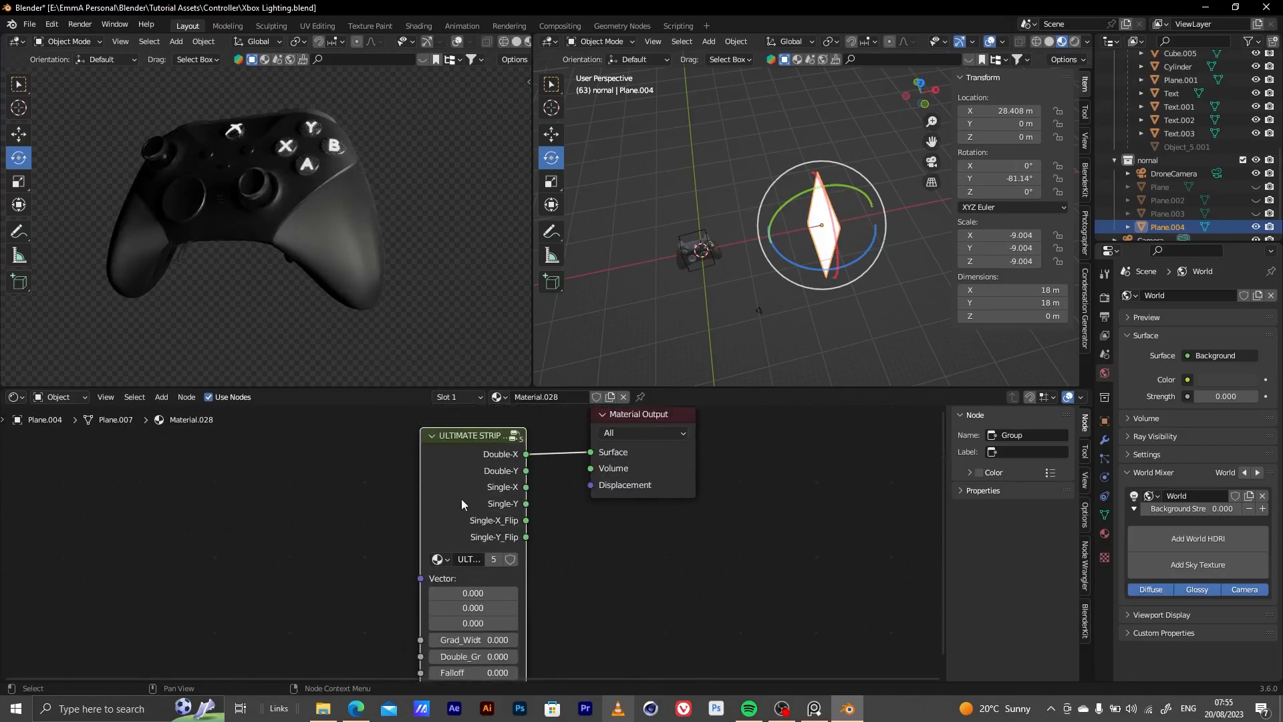
Add a Texture Coordinate node and connect it to the strip box node's Vector input
{"action": "key", "text": "shift+a"}
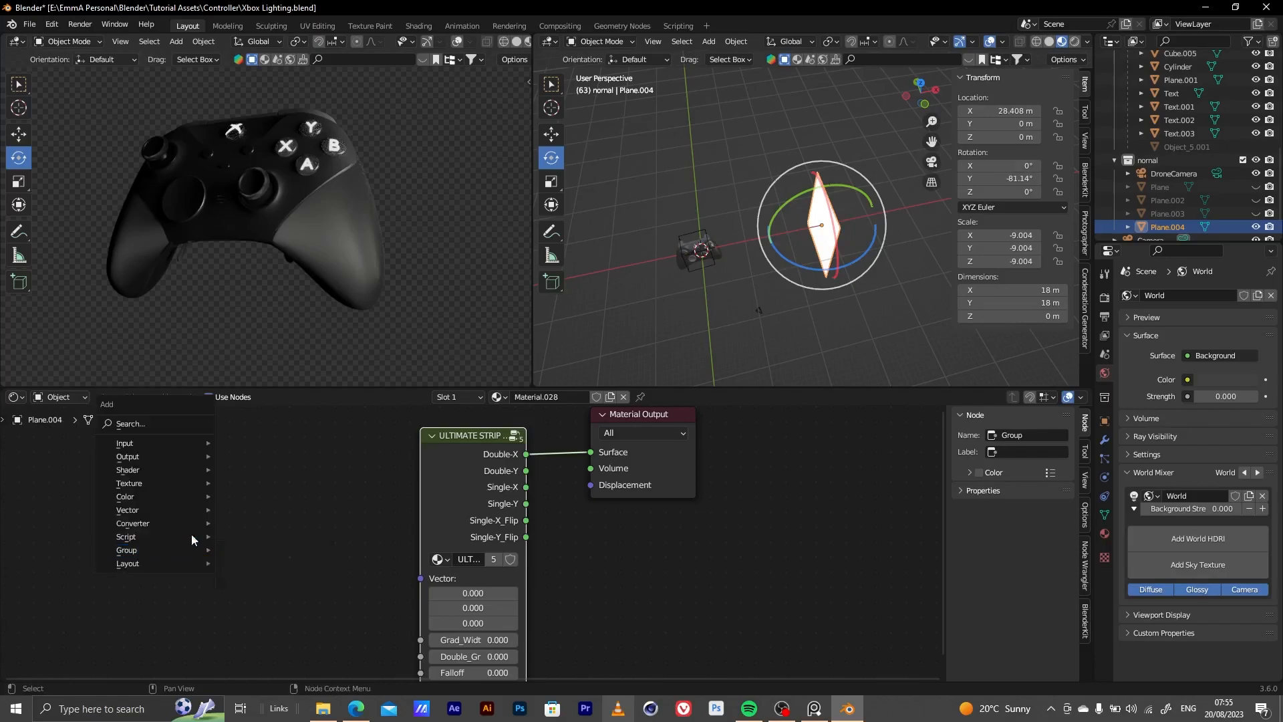
{"action": "left_click", "coordinate": [164, 424]}
{"action": "left_click", "coordinate": [248, 473]}
{"action": "left_click", "coordinate": [253, 574]}
{"action": "middle_click_drag", "start_coordinate": [349, 563], "coordinate": [342, 480]}
{"action": "left_click_drag", "start_coordinate": [268, 446], "coordinate": [528, 489]}
Set the strip box's gradient width to 0.300 and its Falloff to 0.342
{"action": "scroll", "coordinate": [488, 514], "scroll_direction": "up", "scroll_amount": 3}
{"action": "middle_click_drag", "start_coordinate": [478, 506], "coordinate": [270, 493]}
{"action": "scroll", "coordinate": [270, 493], "scroll_direction": "down", "scroll_amount": 1}
{"action": "left_click_drag", "start_coordinate": [343, 541], "coordinate": [449, 514]}
{"action": "middle_click_drag", "start_coordinate": [365, 655], "coordinate": [427, 402]}
{"action": "scroll", "coordinate": [424, 533], "scroll_direction": "up", "scroll_amount": 1}
{"action": "scroll", "coordinate": [424, 533], "scroll_direction": "up", "scroll_amount": 1}
{"action": "left_click_drag", "start_coordinate": [292, 555], "coordinate": [354, 555]}
Move the light plane along X to about 11.8 m and scale it down to about 11.6 m square
{"action": "left_click", "coordinate": [24, 129]}
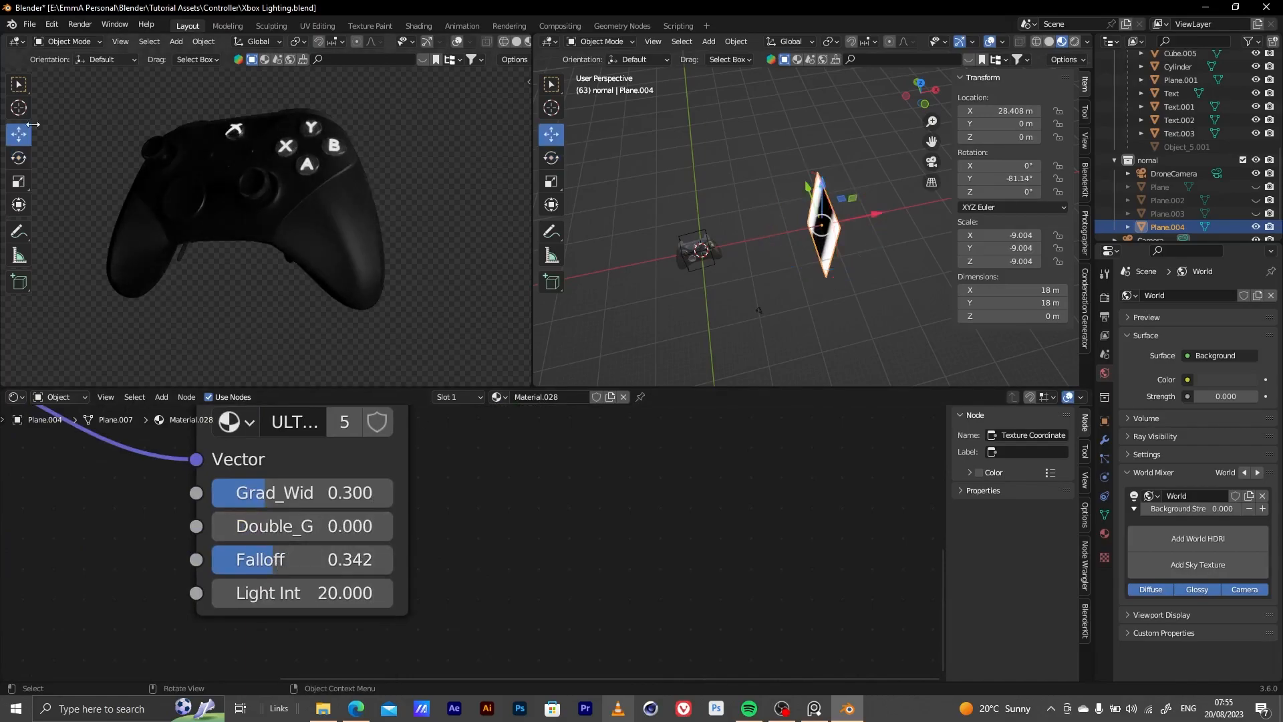
{"action": "left_click_drag", "start_coordinate": [867, 216], "coordinate": [795, 226]}
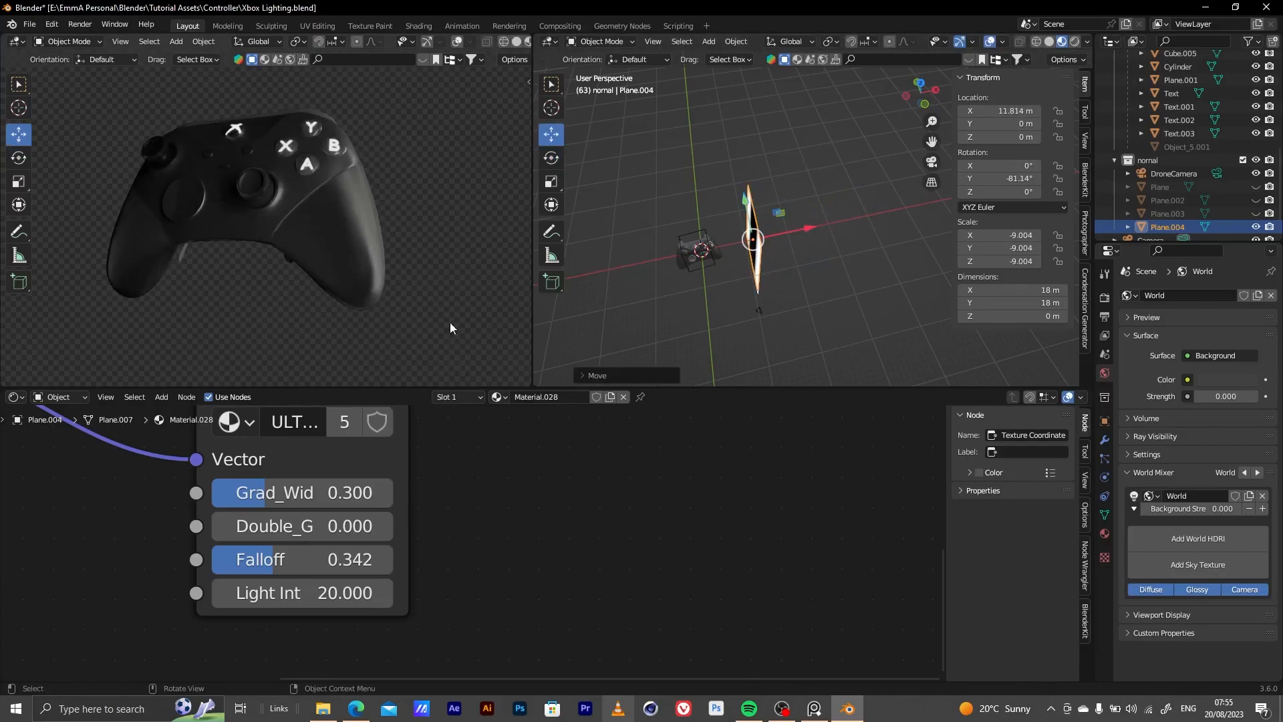
{"action": "left_click_drag", "start_coordinate": [732, 223], "coordinate": [816, 220], "text": "alt"}
{"action": "scroll", "coordinate": [816, 220], "scroll_direction": "up", "scroll_amount": 3}
{"action": "middle_click_drag", "start_coordinate": [658, 332], "coordinate": [779, 202], "text": "shift"}
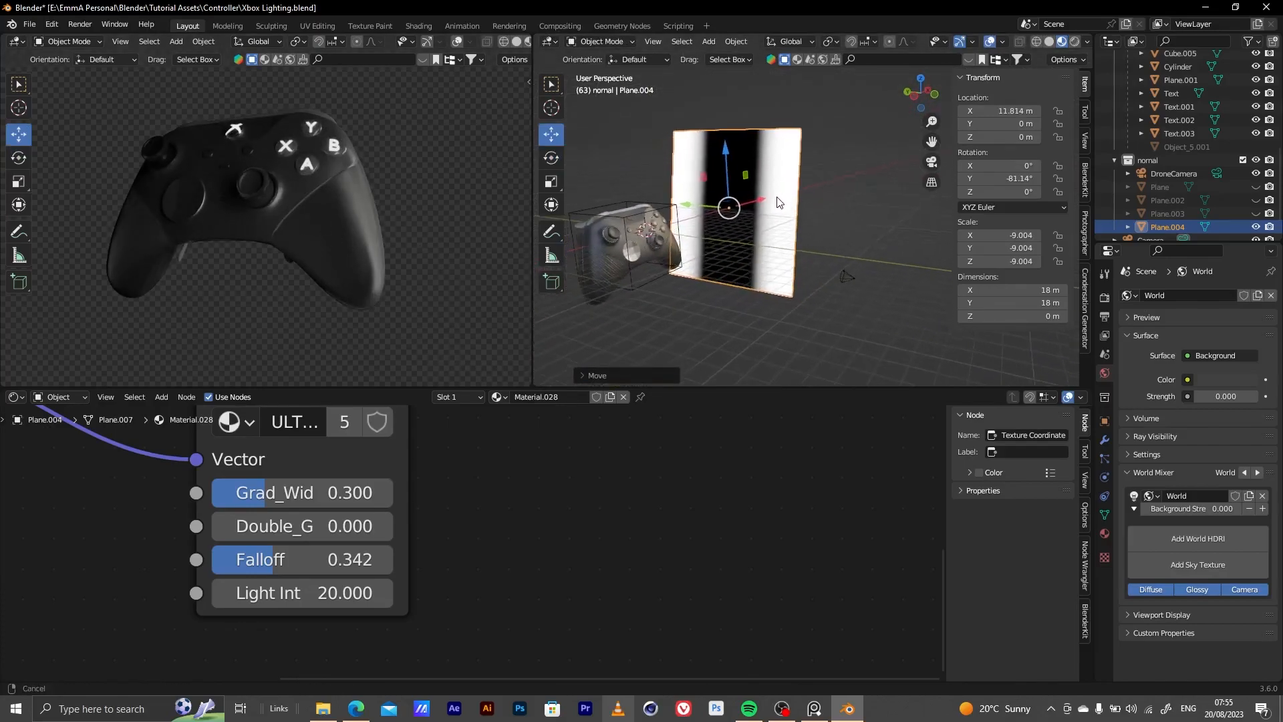
{"action": "key", "text": "s"}
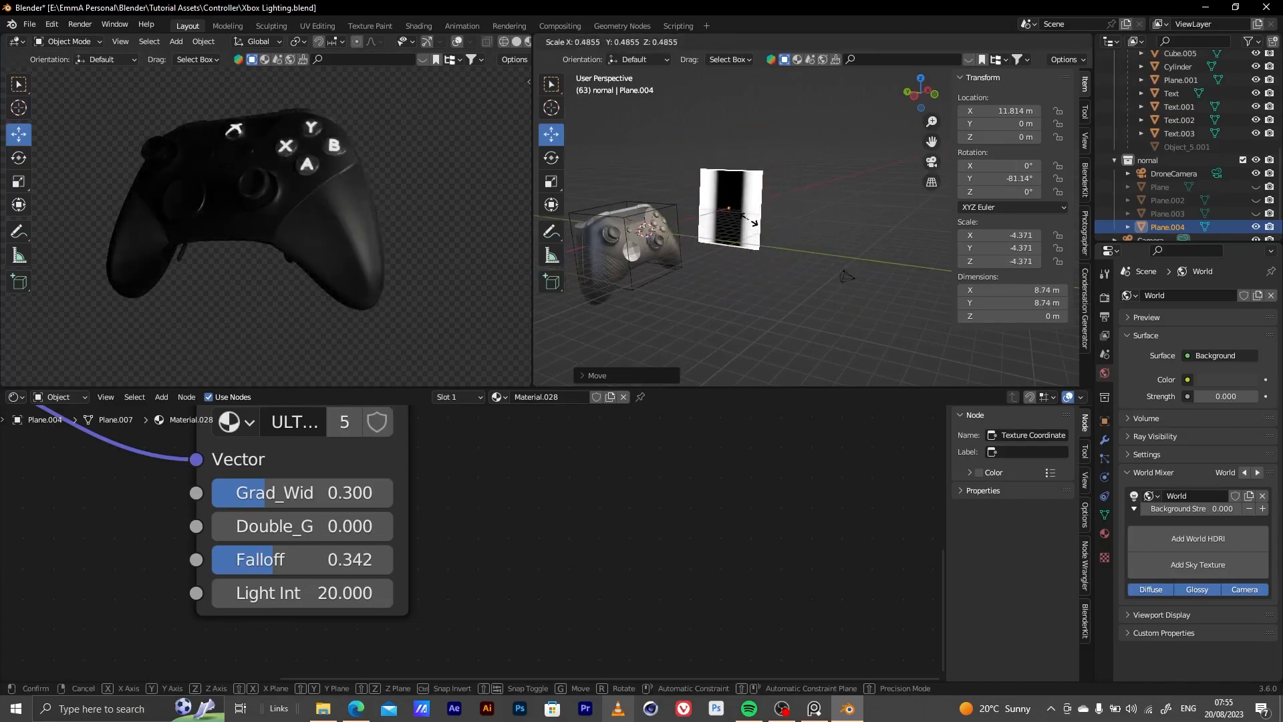
{"action": "left_click", "coordinate": [756, 222]}
Shift the light plane along X to about 10.4 m and set its Falloff to 0.383
{"action": "mouse_move", "coordinate": [756, 222]}
{"action": "middle_mouse_down"}
{"action": "mouse_move", "coordinate": [676, 242]}
{"action": "mouse_move", "coordinate": [731, 227]}
{"action": "middle_mouse_up"}
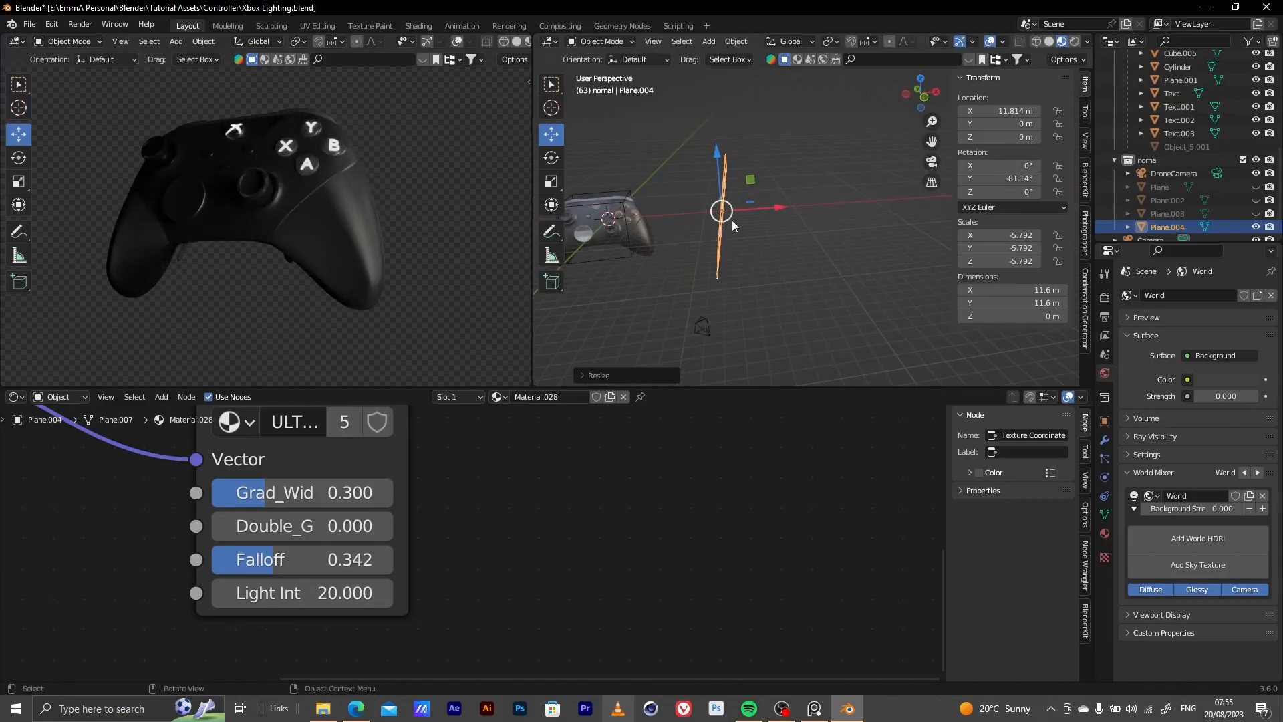
{"action": "left_click_drag", "start_coordinate": [777, 211], "coordinate": [765, 212]}
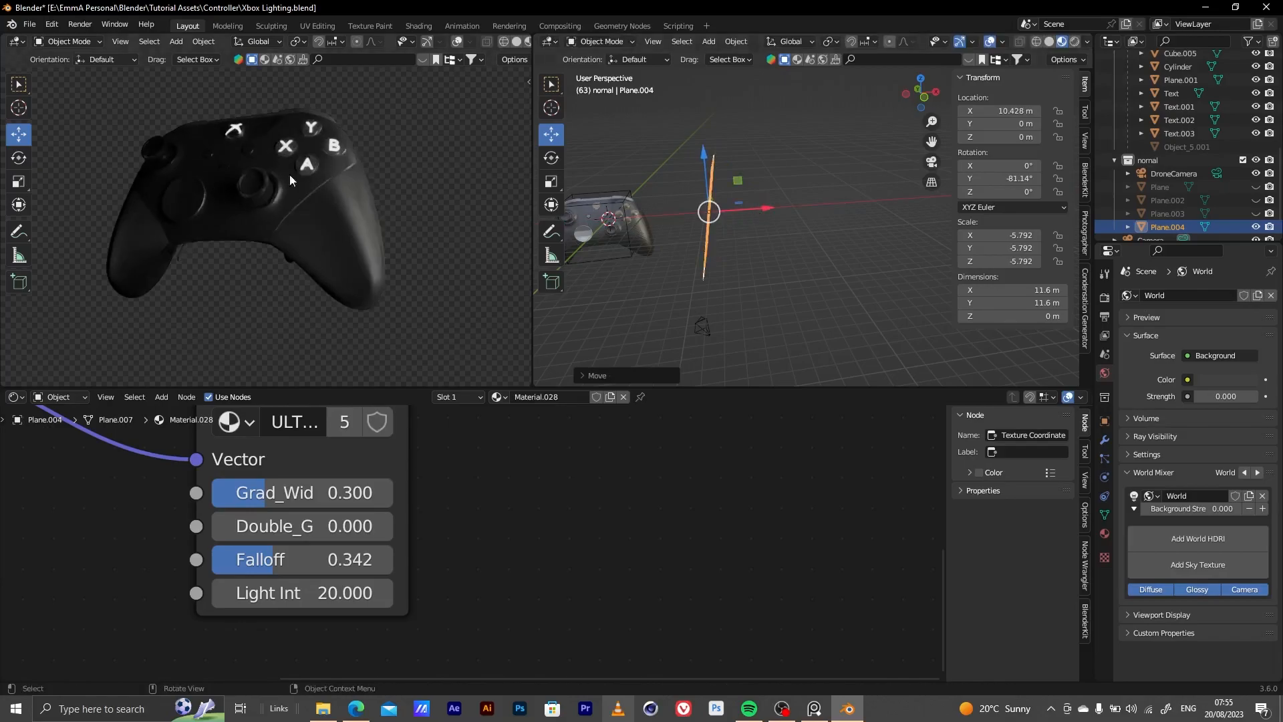
{"action": "left_click_drag", "start_coordinate": [280, 560], "coordinate": [286, 560]}
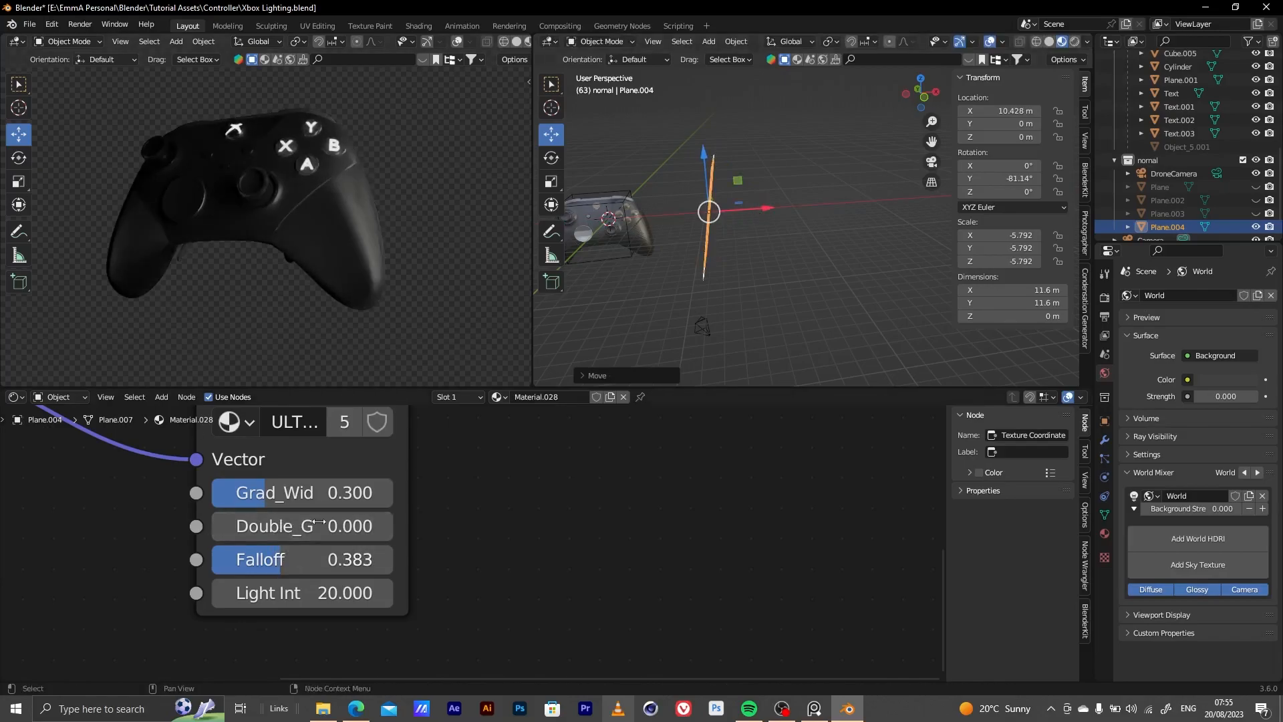
Duplicate the light plane onto the controller's opposite side, out to about X -24.3 m and up to about Z 4.1 m
{"action": "middle_click_drag", "start_coordinate": [677, 306], "coordinate": [755, 276]}
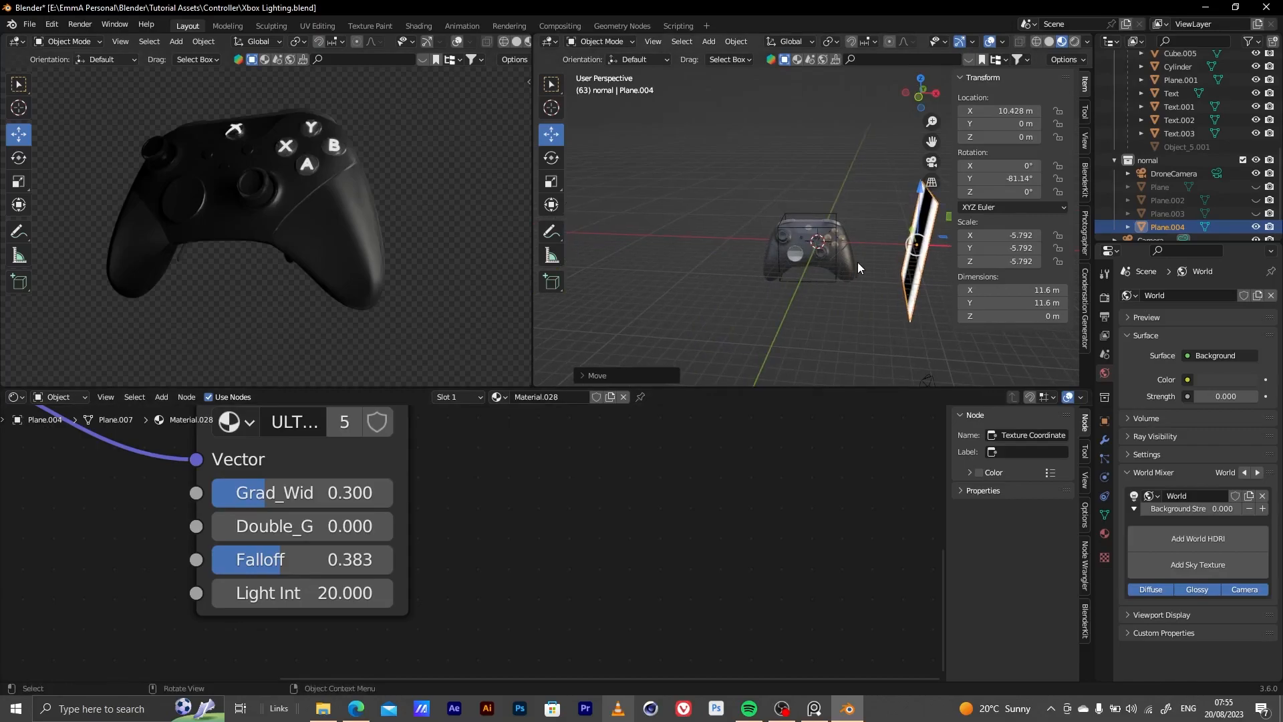
{"action": "key", "text": "shift+d"}
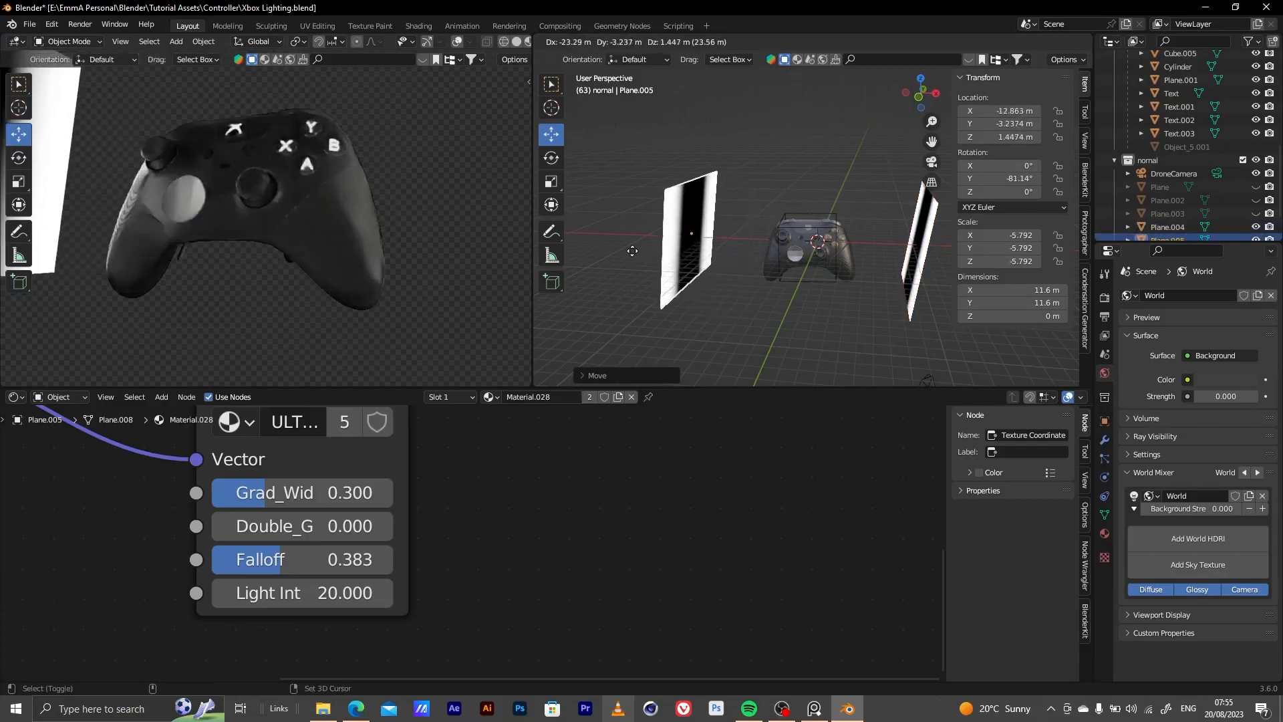
{"action": "left_click", "coordinate": [630, 251]}
{"action": "middle_click_drag", "start_coordinate": [631, 251], "coordinate": [724, 285]}
{"action": "key", "text": "g"}
{"action": "key", "text": "x"}
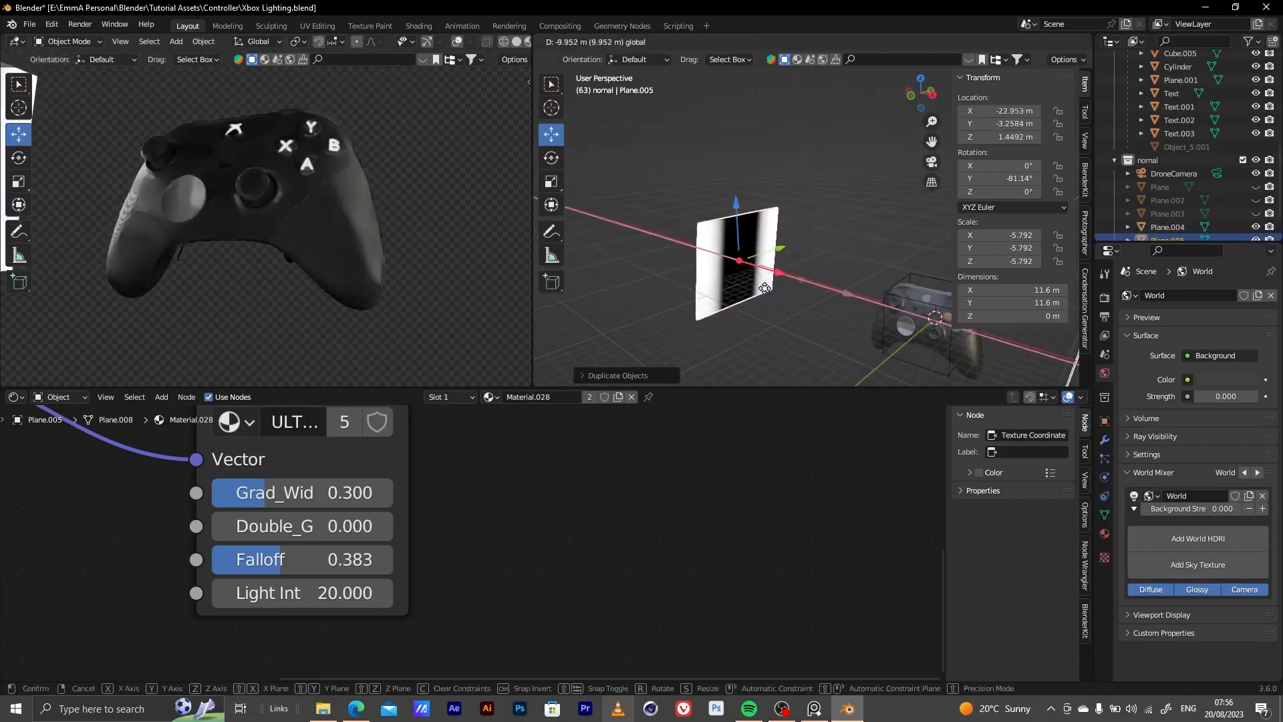
{"action": "key", "text": "z"}
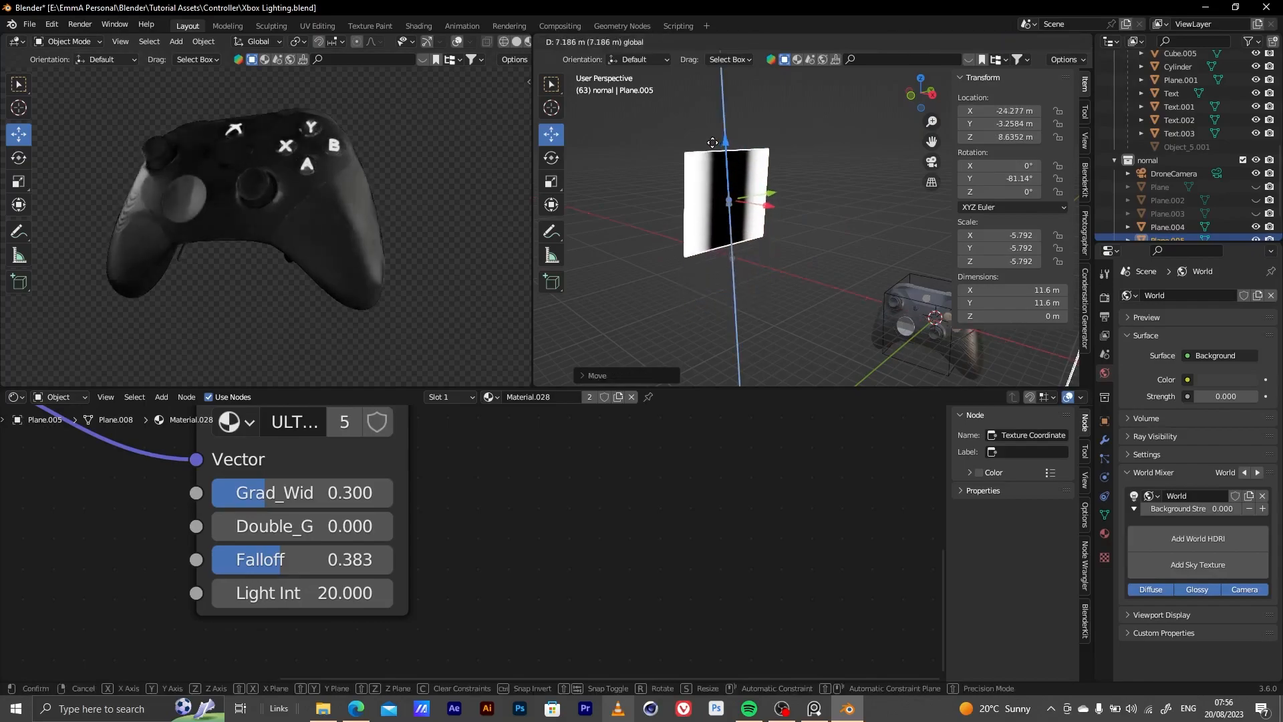
{"action": "left_click", "coordinate": [764, 245]}
Reposition the duplicated light plane nearer the controller at about X -10.9 m, Y -2.5 m and Z 2.2 m
{"action": "key", "text": "g"}
{"action": "key", "text": "x"}
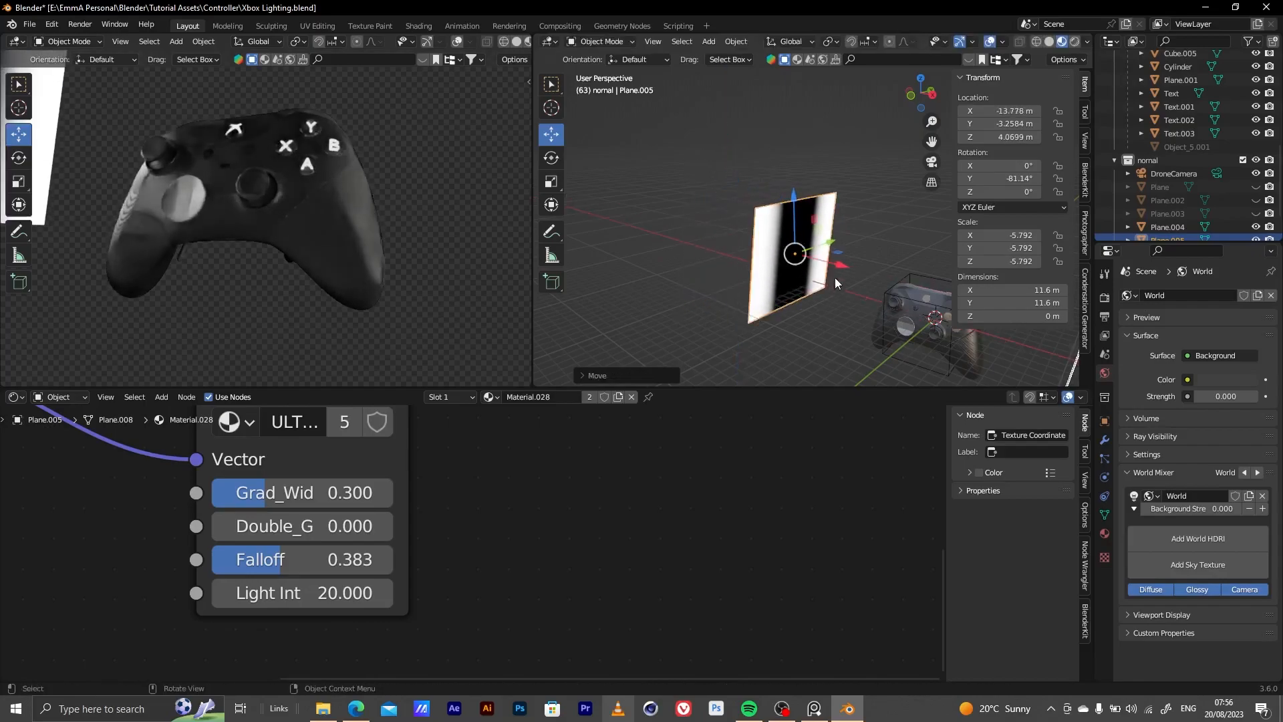
{"action": "key", "text": "y"}
{"action": "left_click", "coordinate": [847, 248]}
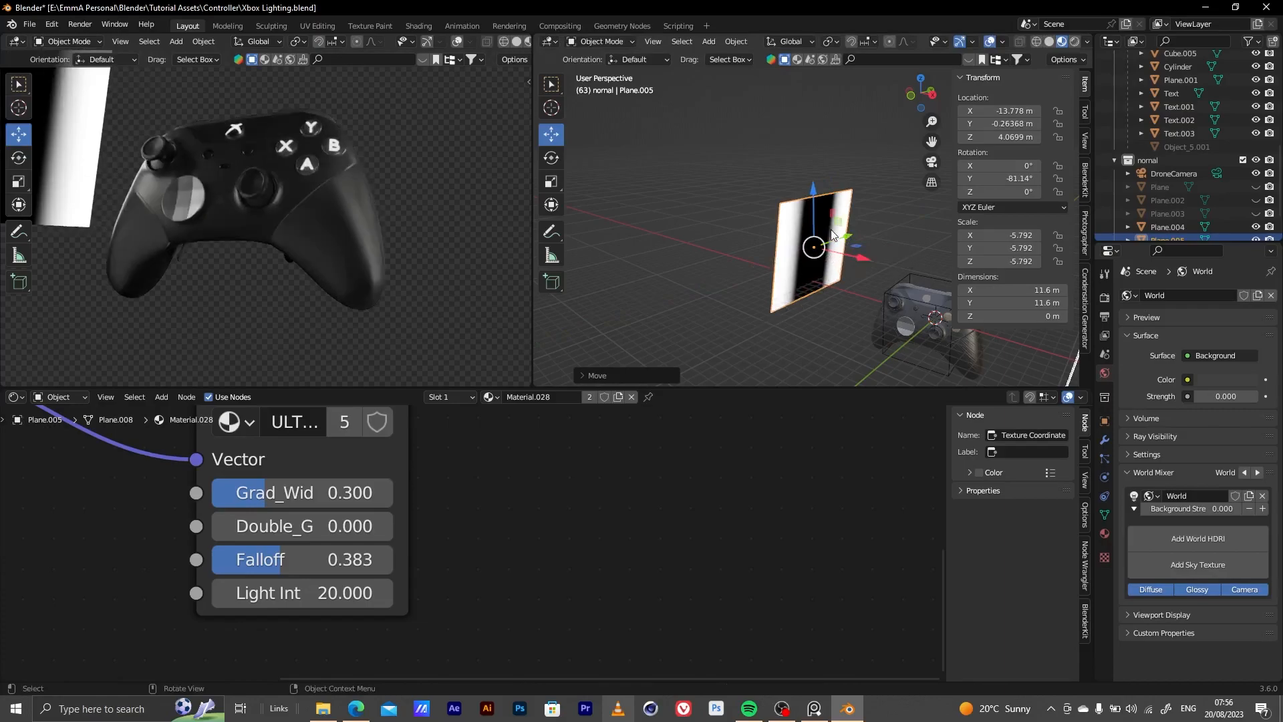
{"action": "key", "text": "g"}
{"action": "key", "text": "x"}
{"action": "left_click", "coordinate": [869, 274]}
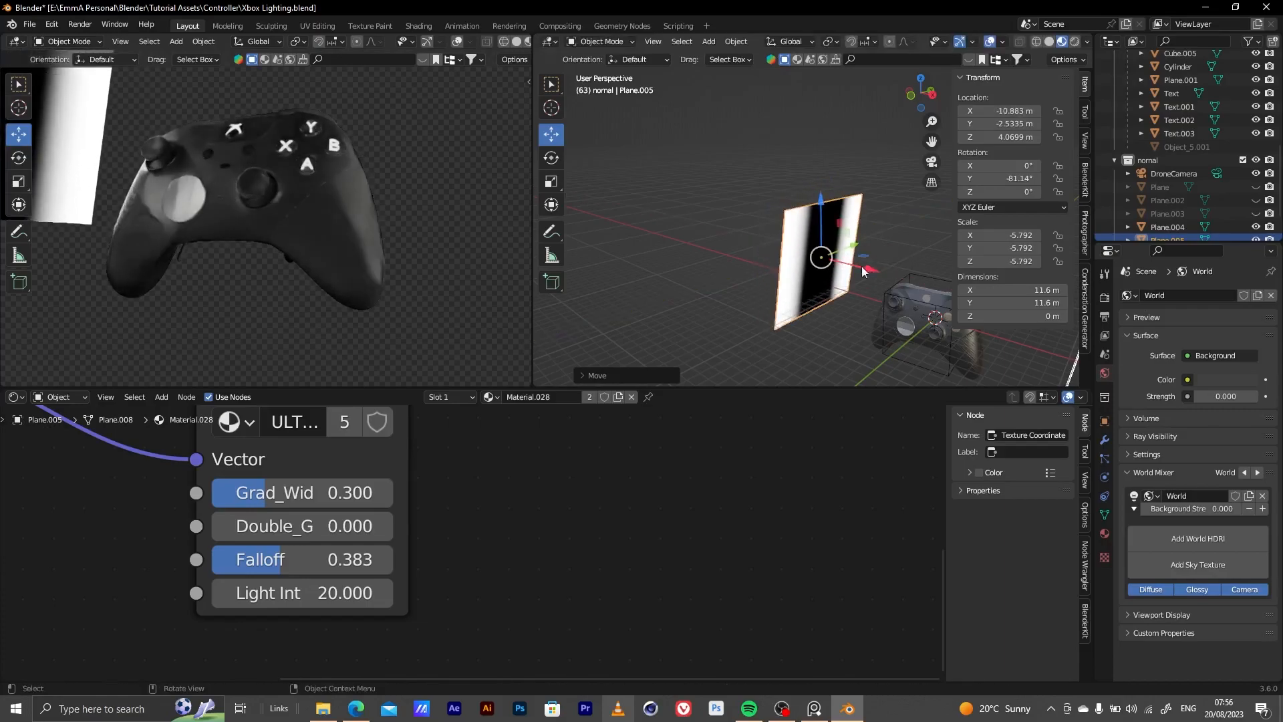
{"action": "left_click_drag", "start_coordinate": [823, 201], "coordinate": [822, 219]}
Set the strip box's gradient width to 0.183 and turn off Camera ray visibility for the duplicated plane
{"action": "left_click_drag", "start_coordinate": [268, 495], "coordinate": [246, 495]}
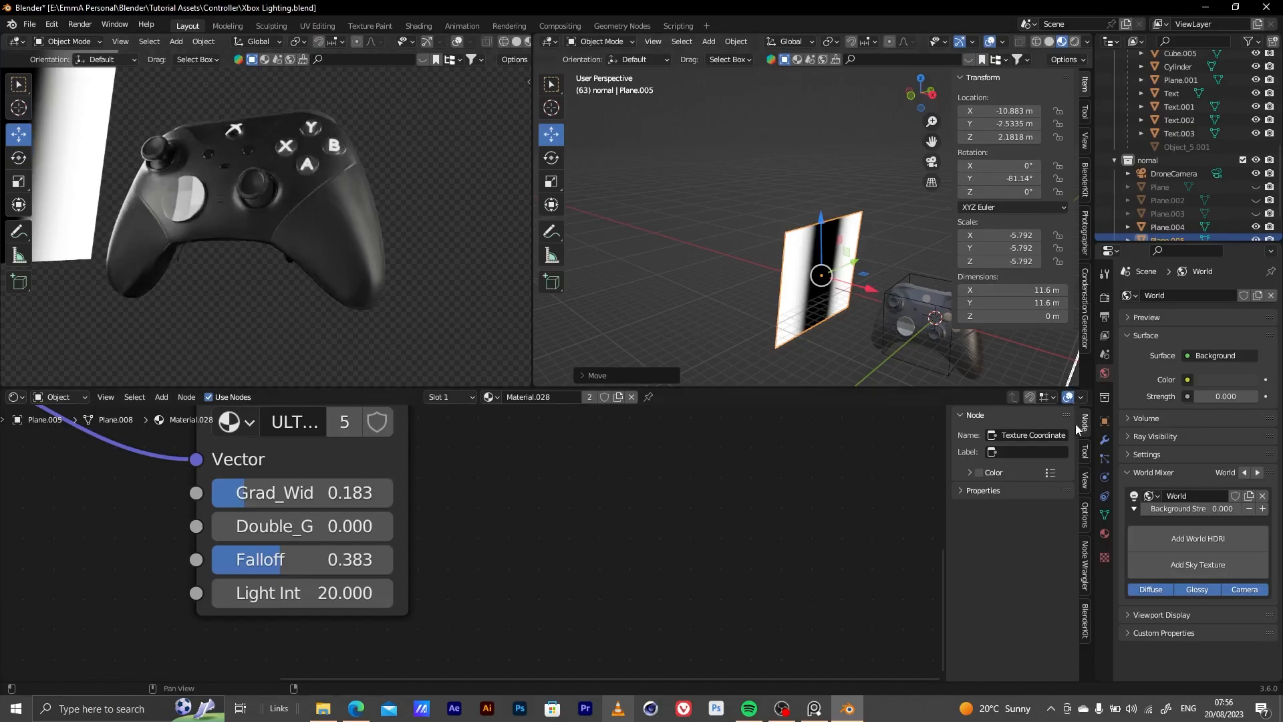
{"action": "left_click", "coordinate": [1105, 421]}
{"action": "scroll", "coordinate": [1136, 543], "scroll_direction": "down", "scroll_amount": 4}
{"action": "left_click", "coordinate": [1192, 606]}
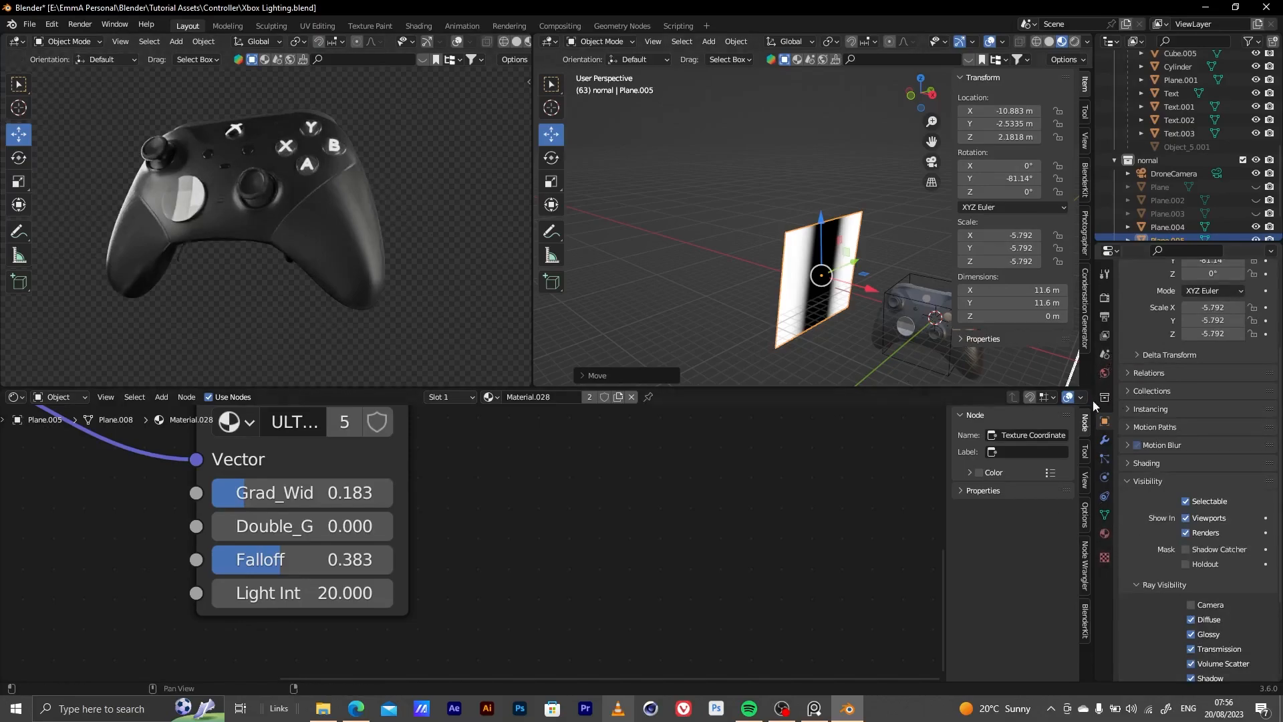
Turn off the Film Transparent option in the render settings
{"action": "left_click", "coordinate": [1105, 298]}
{"action": "scroll", "coordinate": [1166, 547], "scroll_direction": "down", "scroll_amount": 3}
{"action": "left_click", "coordinate": [1147, 543]}
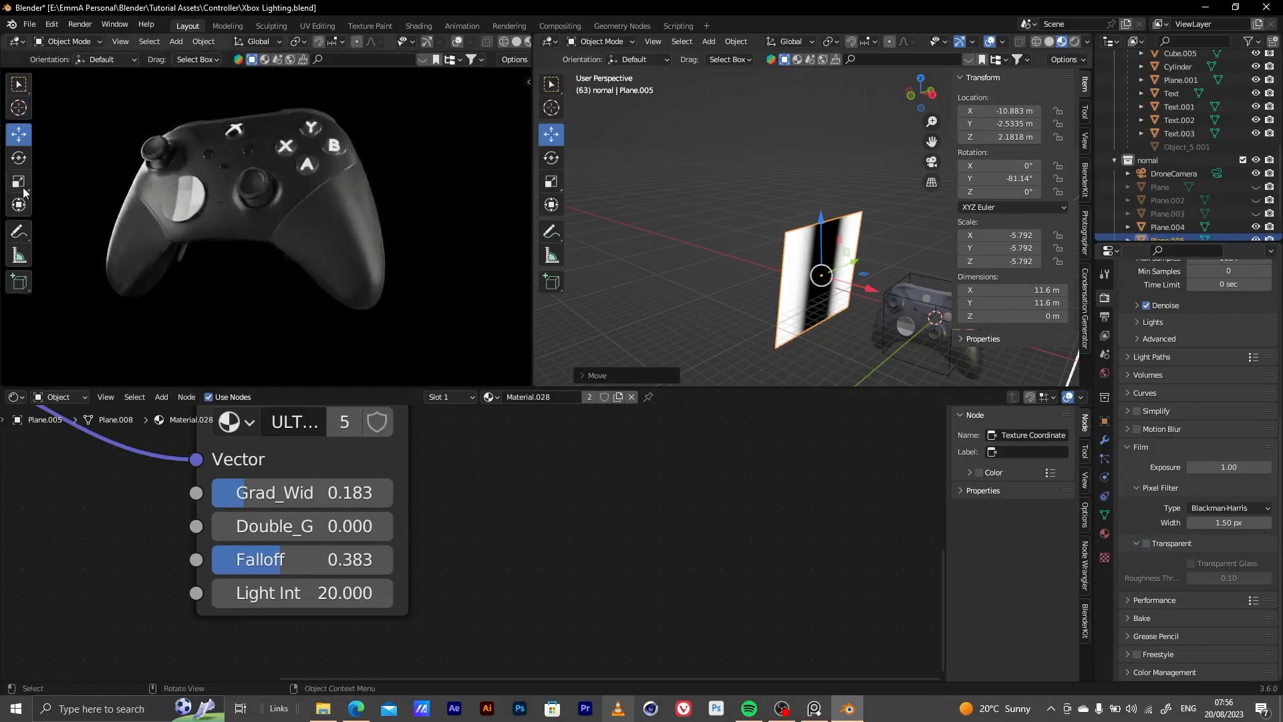
Show Plane.002 and Plane.003 in the viewport, toggling Plane.004 and Plane.005 off and back on
{"action": "scroll", "coordinate": [1187, 183], "scroll_direction": "down", "scroll_amount": 3}
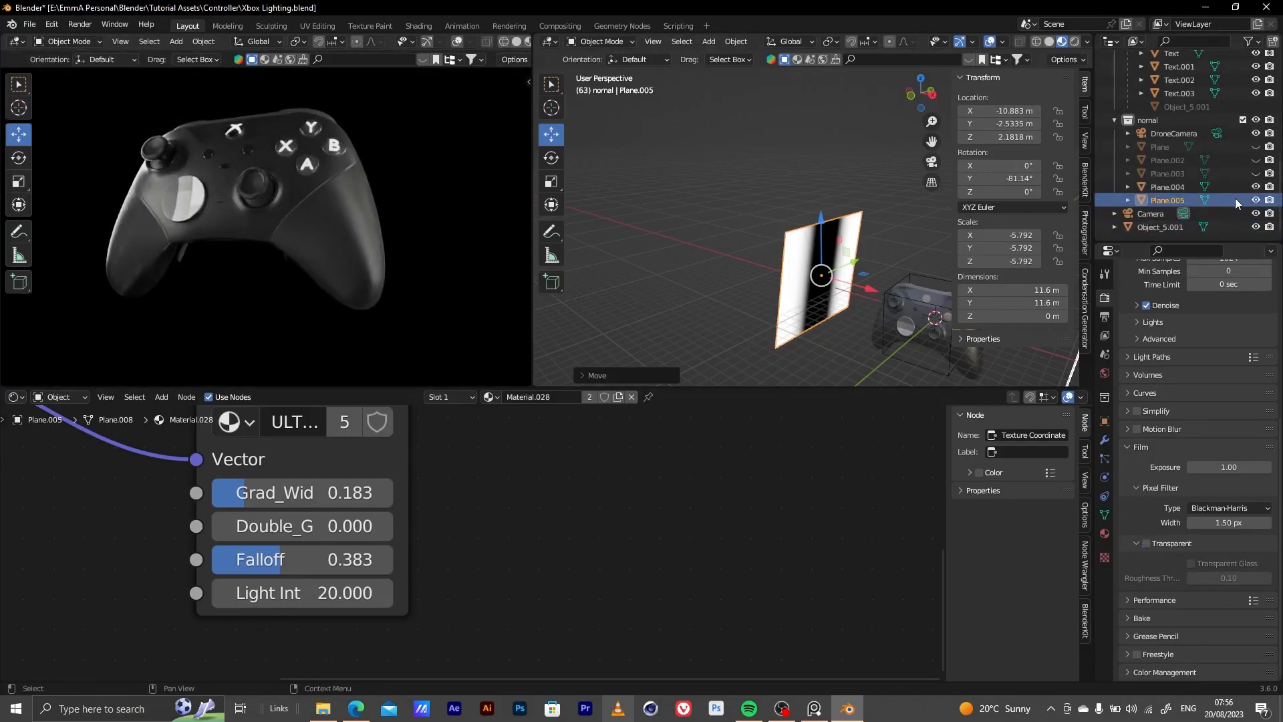
{"action": "left_click", "coordinate": [1255, 200]}
{"action": "left_click", "coordinate": [1256, 174]}
{"action": "left_click", "coordinate": [1256, 160]}
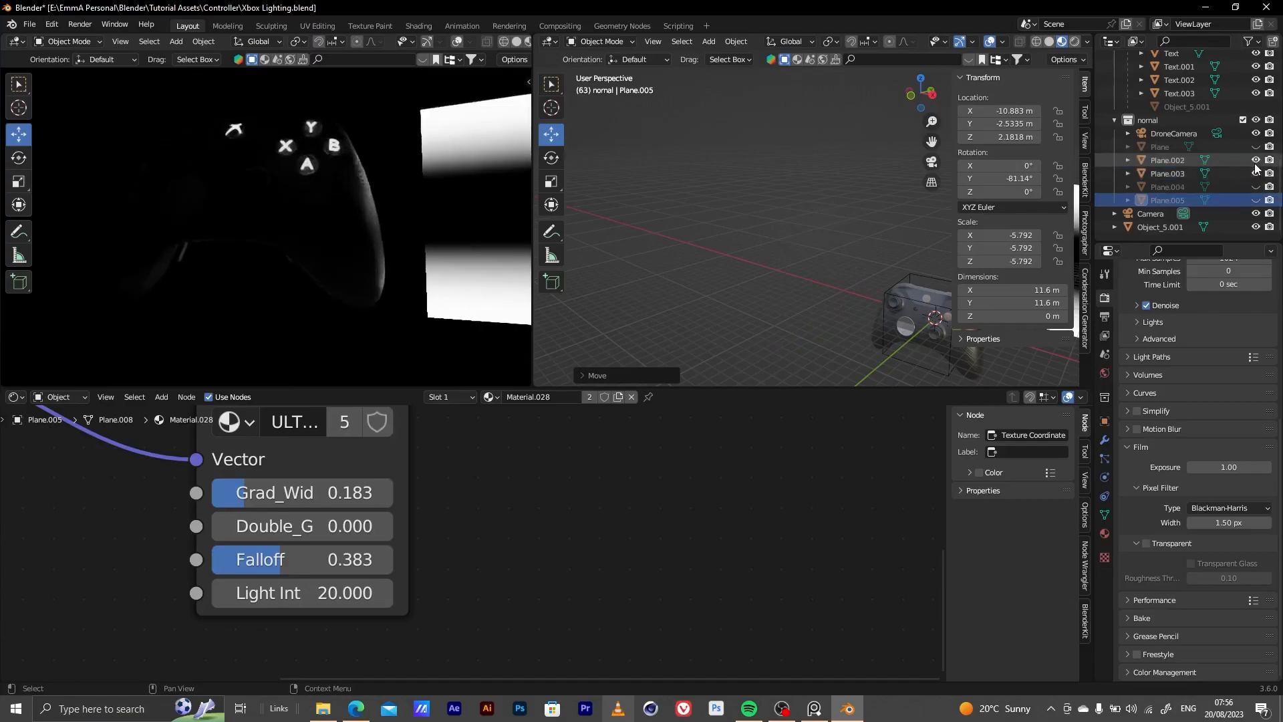
{"action": "left_click", "coordinate": [1255, 186]}
{"action": "left_click", "coordinate": [1255, 200]}
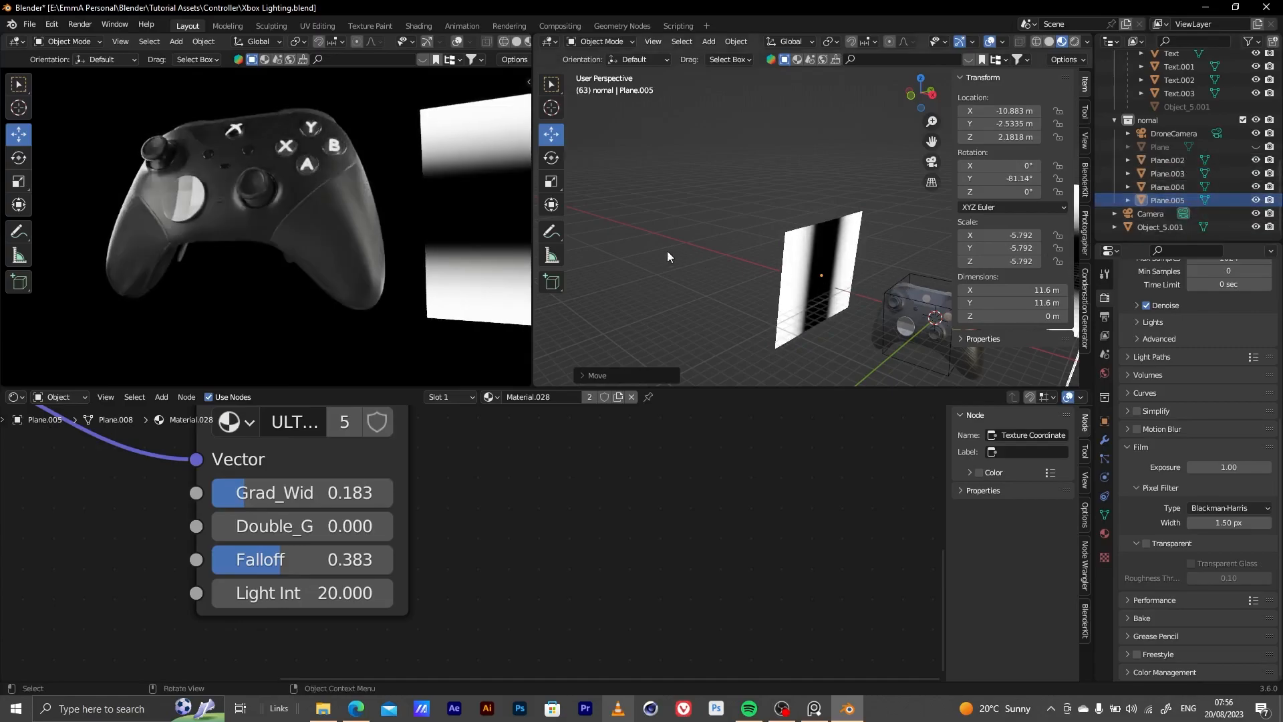
Turn off Camera ray visibility for Plane.003, the large gradient light plane behind the controller
{"action": "middle_click_drag", "start_coordinate": [708, 250], "coordinate": [509, 218], "text": "shift"}
{"action": "middle_click_drag", "start_coordinate": [952, 234], "coordinate": [808, 256], "text": "shift"}
{"action": "left_click", "coordinate": [876, 198]}
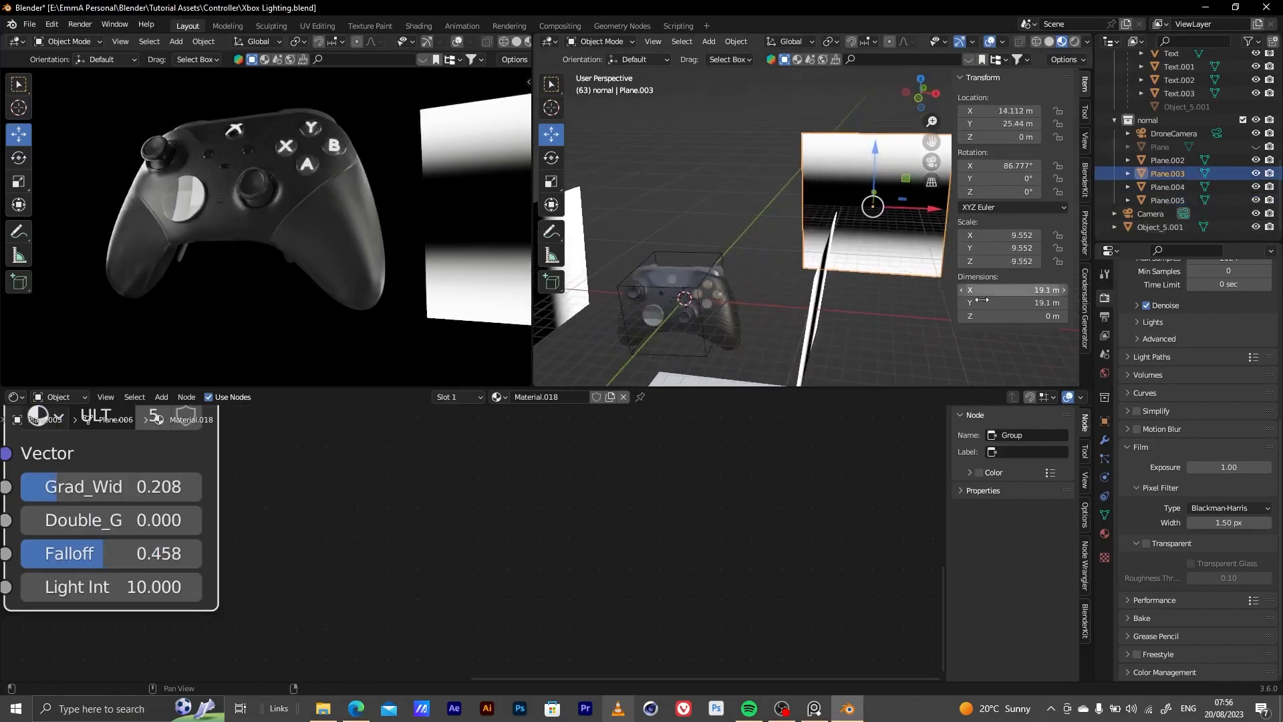
{"action": "left_click", "coordinate": [1104, 439]}
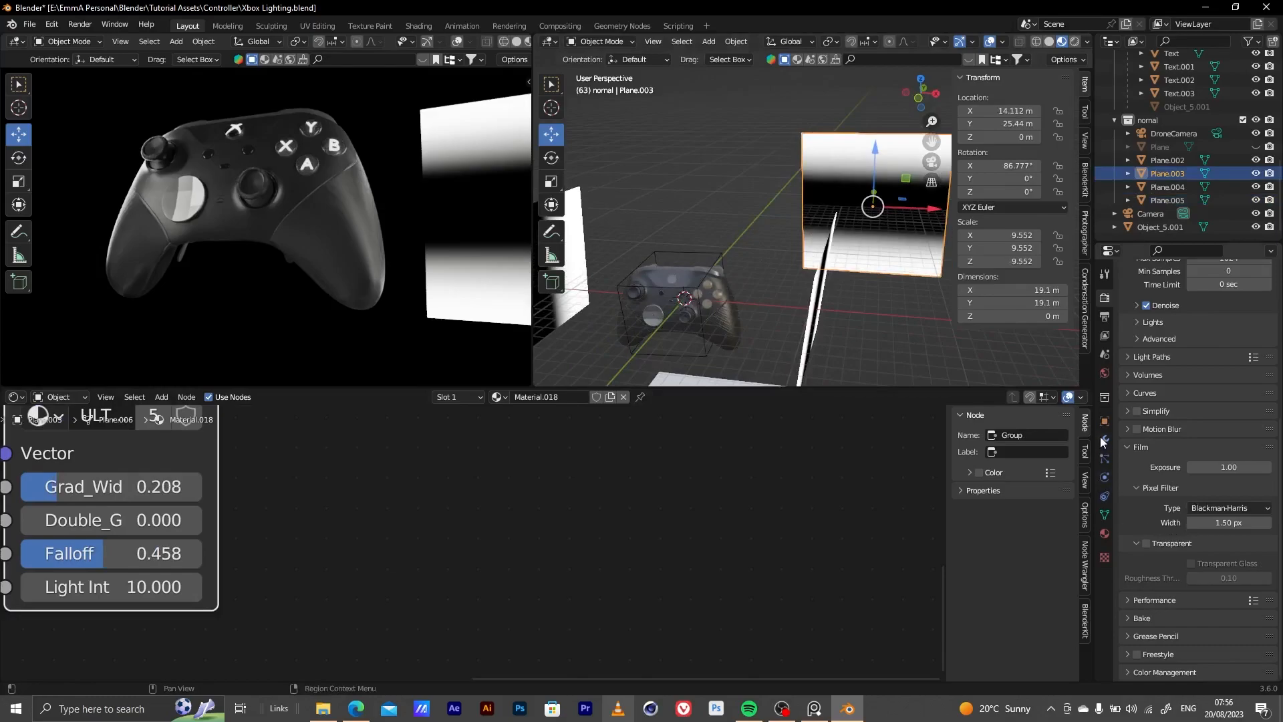
{"action": "left_click", "coordinate": [1106, 423]}
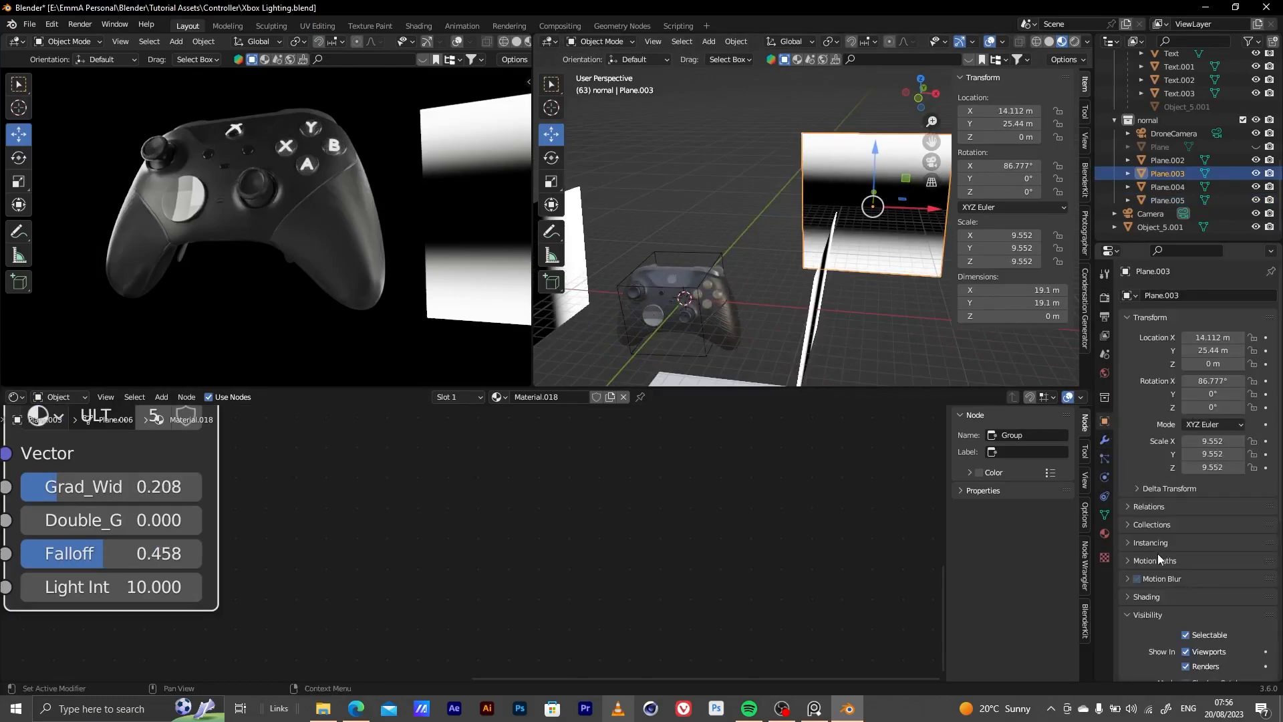
{"action": "scroll", "coordinate": [1160, 558], "scroll_direction": "down", "scroll_amount": 8}
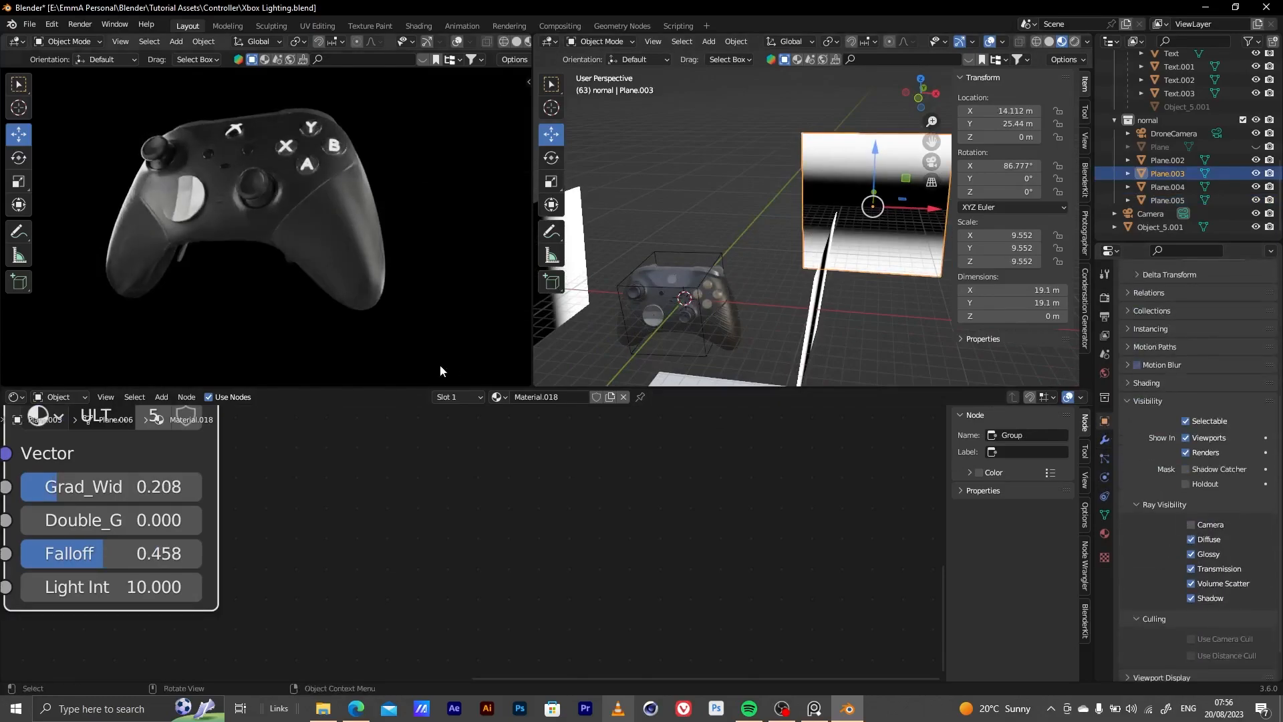
Inspect the rendered lighting on the controller's thumbstick, face buttons and textured side grip from several angles
{"action": "middle_click_drag", "start_coordinate": [328, 204], "coordinate": [373, 167]}
{"action": "right_click_drag", "start_coordinate": [372, 166], "coordinate": [376, 95], "text": "alt"}
{"action": "left_click_drag", "start_coordinate": [339, 225], "coordinate": [387, 206], "text": "alt"}
{"action": "right_click_drag", "start_coordinate": [387, 206], "coordinate": [375, 228], "text": "alt"}
{"action": "mouse_move", "coordinate": [375, 227]}
{"action": "middle_mouse_down"}
{"action": "mouse_move", "coordinate": [342, 208]}
{"action": "mouse_move", "coordinate": [355, 225]}
{"action": "mouse_move", "coordinate": [314, 171]}
{"action": "mouse_move", "coordinate": [382, 215]}
{"action": "mouse_move", "coordinate": [303, 179]}
{"action": "mouse_move", "coordinate": [351, 218]}
{"action": "middle_mouse_up"}
{"action": "right_click_drag", "start_coordinate": [267, 182], "coordinate": [293, 153], "text": "alt"}
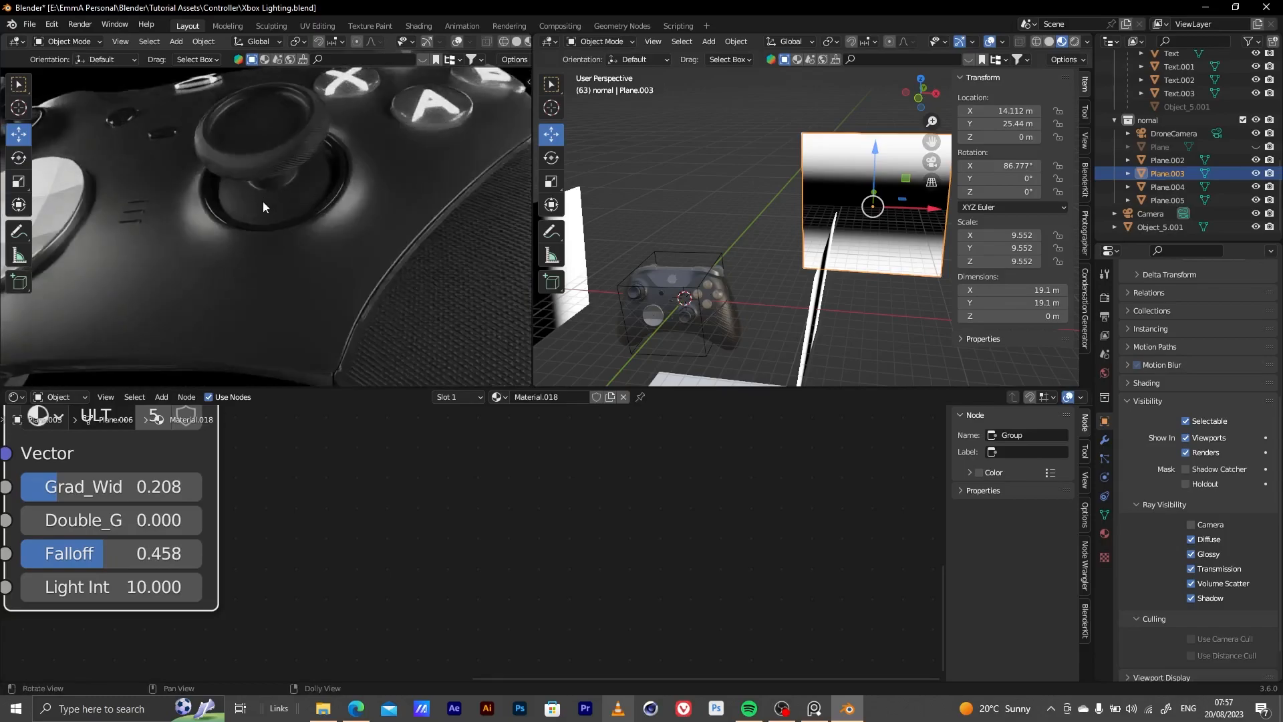
{"action": "scroll", "coordinate": [364, 175], "scroll_direction": "down", "scroll_amount": 5}
{"action": "middle_click_drag", "start_coordinate": [363, 174], "coordinate": [338, 182]}
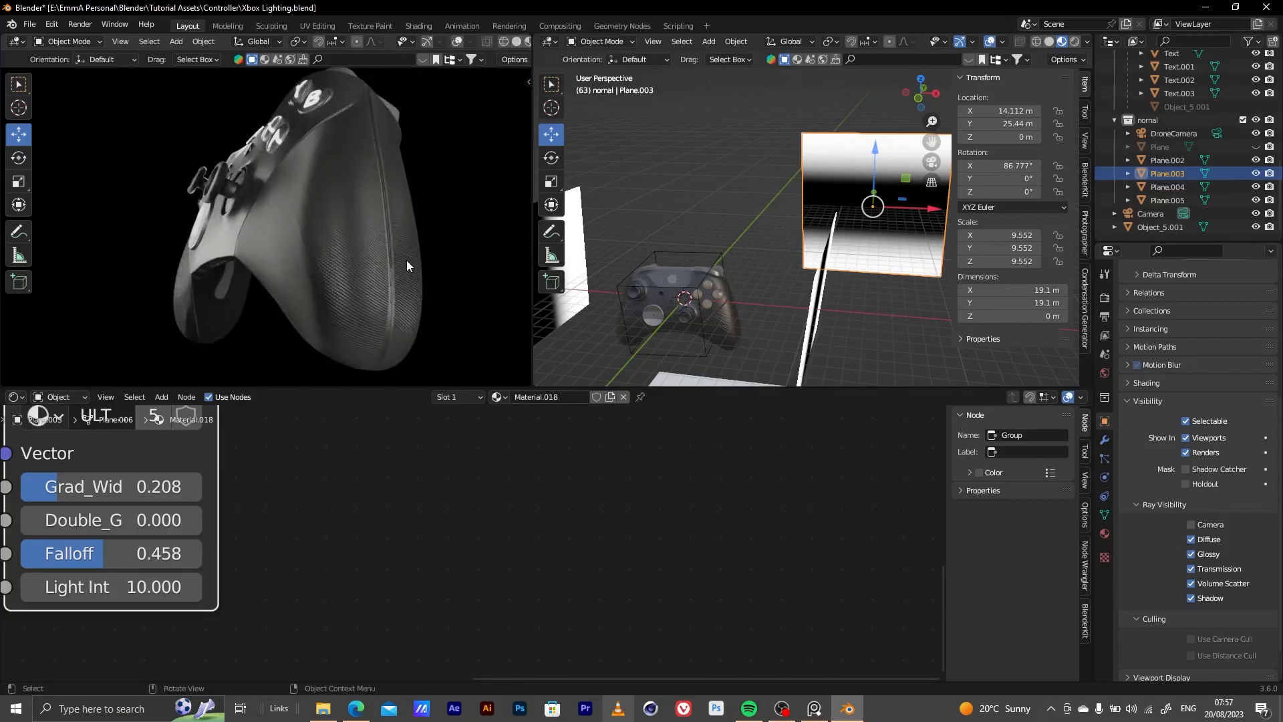
Examine the rendered reflections on the controller's front, checking the faceted D-pad disc, small centre buttons and Xbox logo up close
{"action": "middle_click_drag", "start_coordinate": [287, 195], "coordinate": [389, 229]}
{"action": "scroll", "coordinate": [353, 227], "scroll_direction": "up", "scroll_amount": 4}
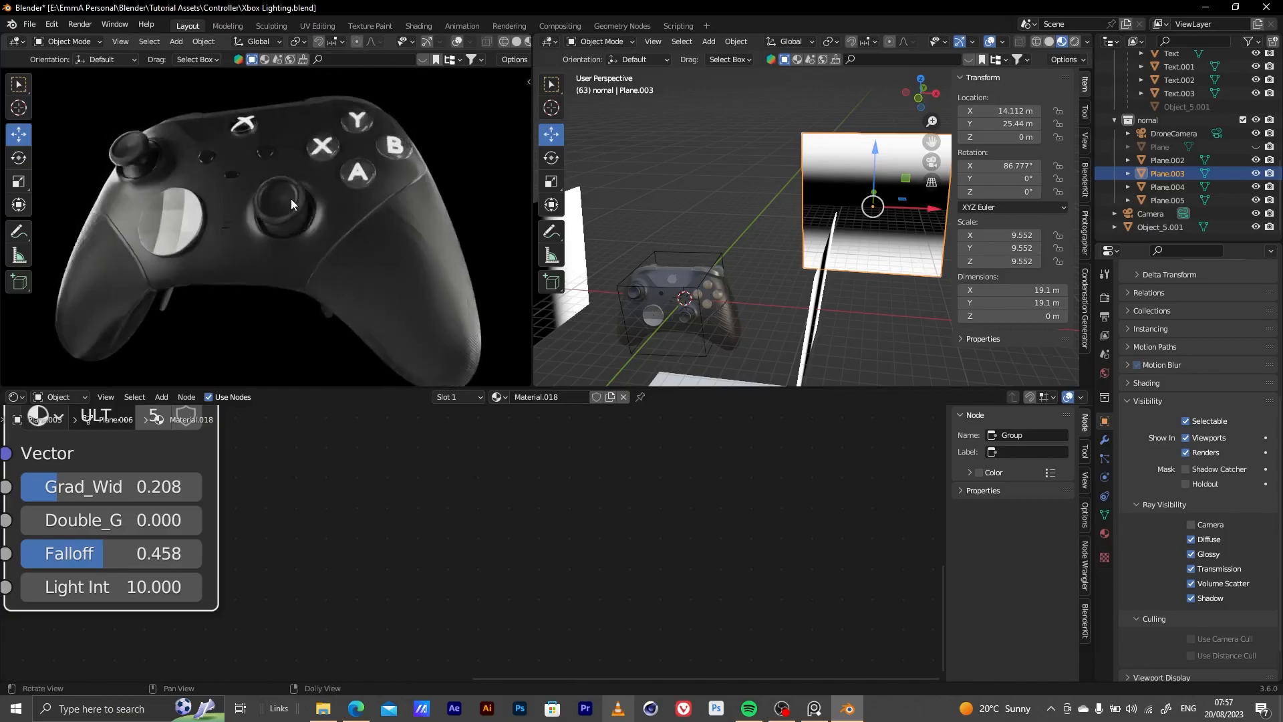
{"action": "scroll", "coordinate": [122, 239], "scroll_direction": "up", "scroll_amount": 5}
{"action": "middle_click_drag", "start_coordinate": [284, 232], "coordinate": [491, 257], "text": "shift"}
{"action": "scroll", "coordinate": [258, 242], "scroll_direction": "up", "scroll_amount": 4}
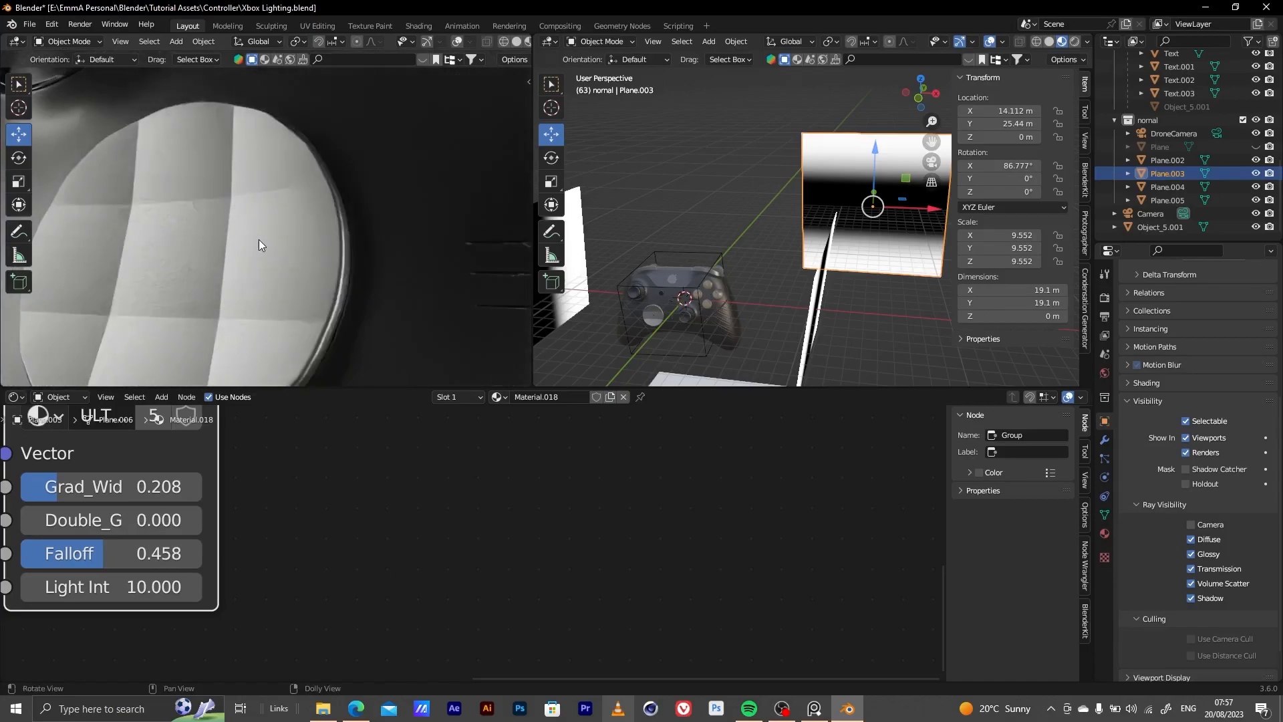
{"action": "scroll", "coordinate": [259, 240], "scroll_direction": "down", "scroll_amount": 5}
{"action": "mouse_move", "coordinate": [289, 227]}
{"action": "middle_mouse_down"}
{"action": "mouse_move", "coordinate": [243, 247]}
{"action": "mouse_move", "coordinate": [317, 247]}
{"action": "mouse_move", "coordinate": [315, 138]}
{"action": "mouse_move", "coordinate": [302, 213]}
{"action": "middle_mouse_up"}
{"action": "scroll", "coordinate": [320, 138], "scroll_direction": "up", "scroll_amount": 4}
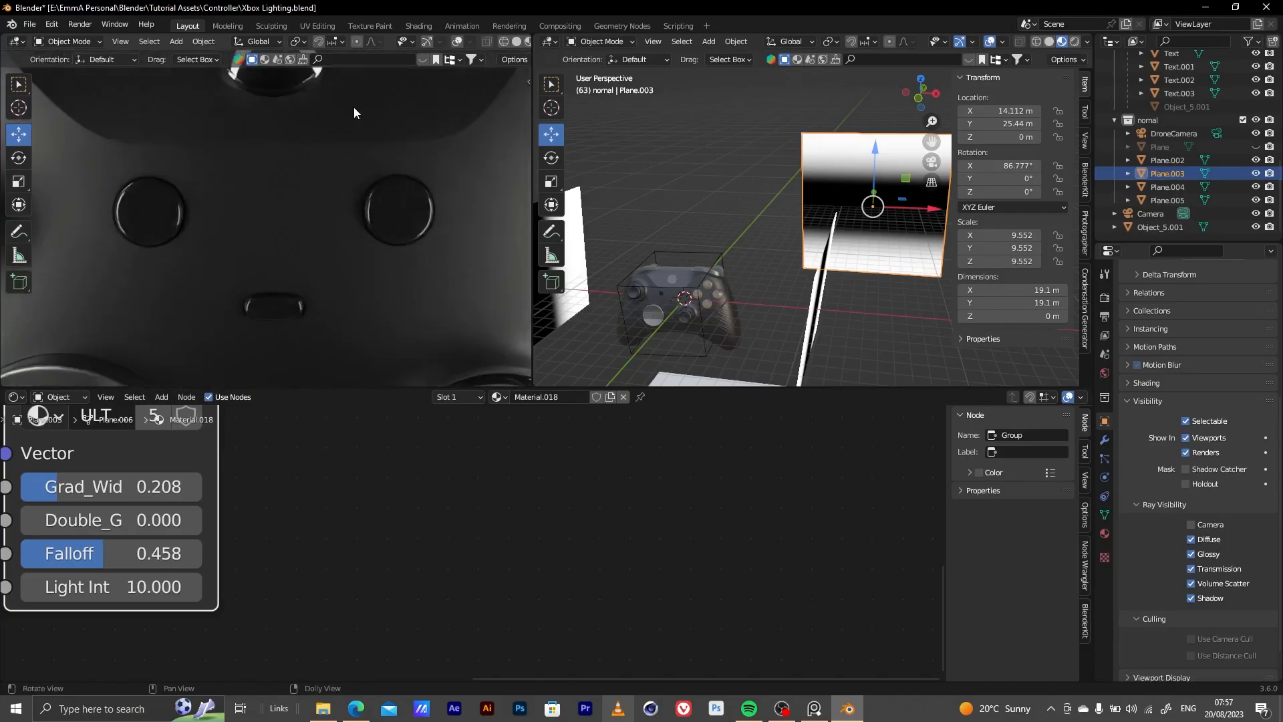
{"action": "middle_click_drag", "start_coordinate": [354, 107], "coordinate": [280, 243], "text": "shift"}
{"action": "scroll", "coordinate": [291, 233], "scroll_direction": "down", "scroll_amount": 5}
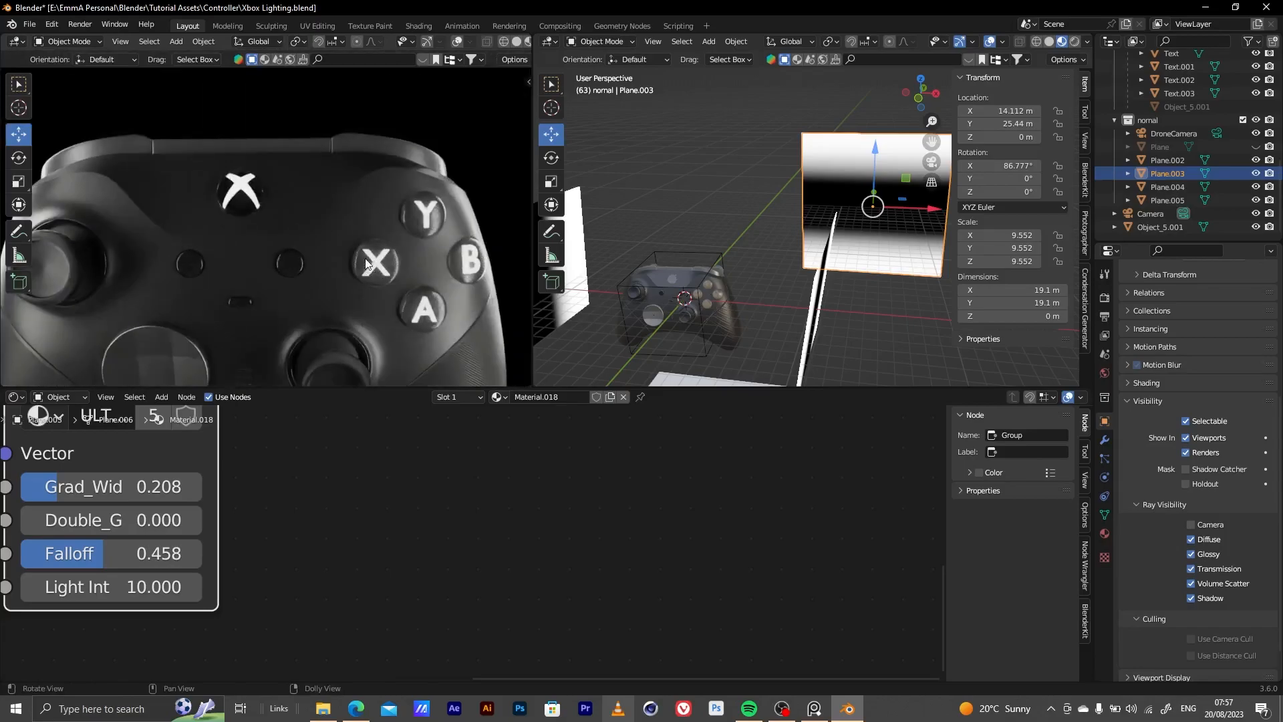